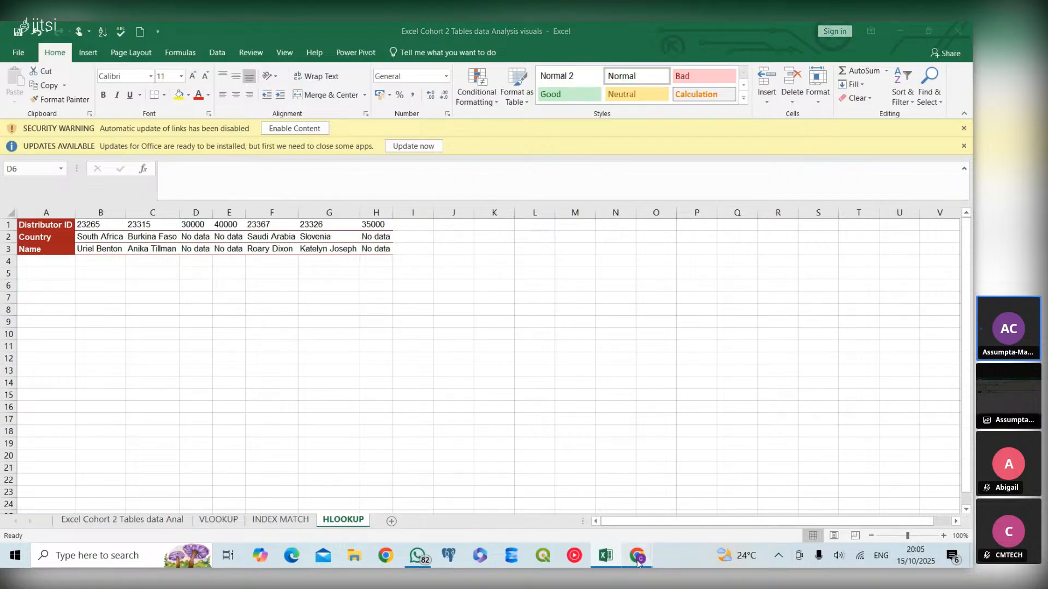
- Close the updates and security warning message bars above the worksheet
mouse_move(638, 563)
mouse_move(587, 510)
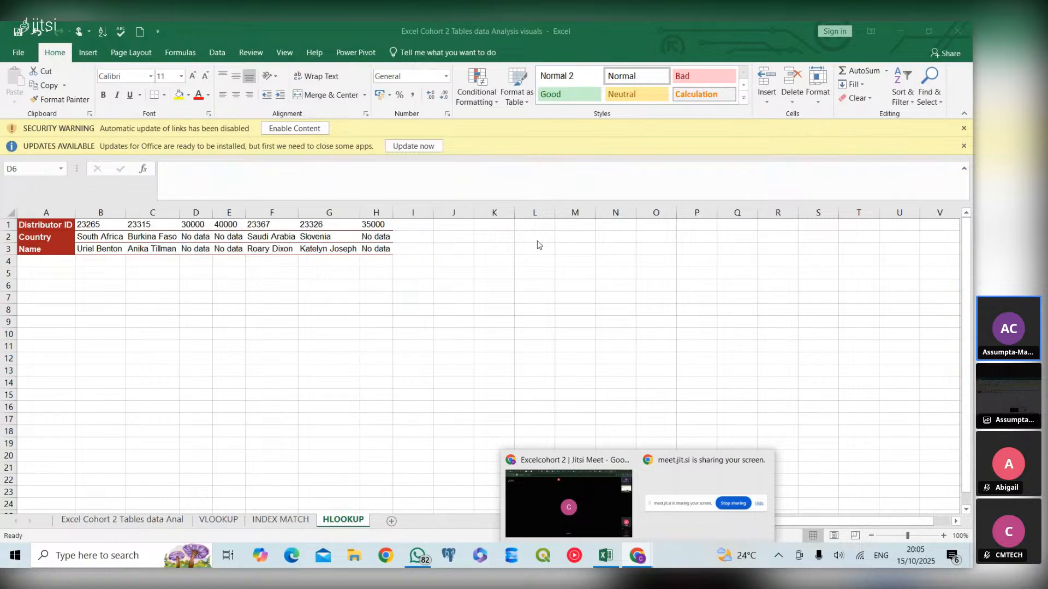
click(966, 142)
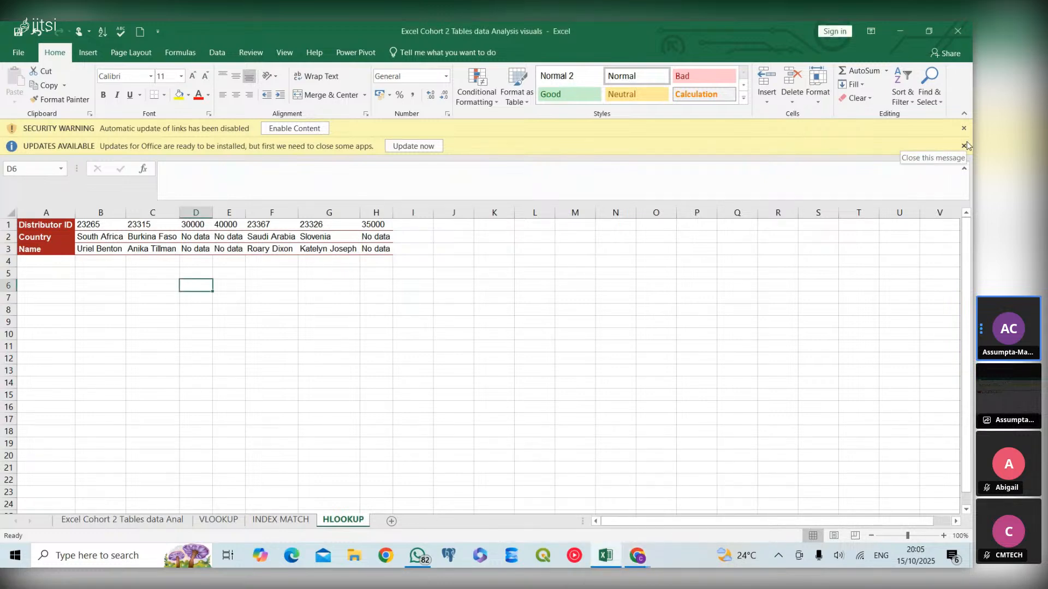
click(966, 143)
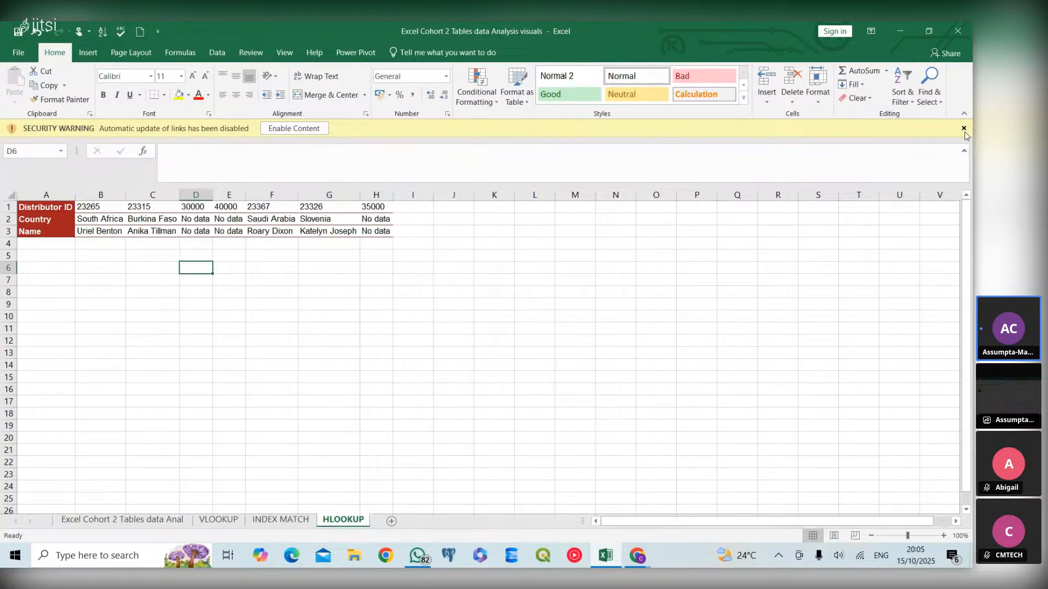
click(964, 131)
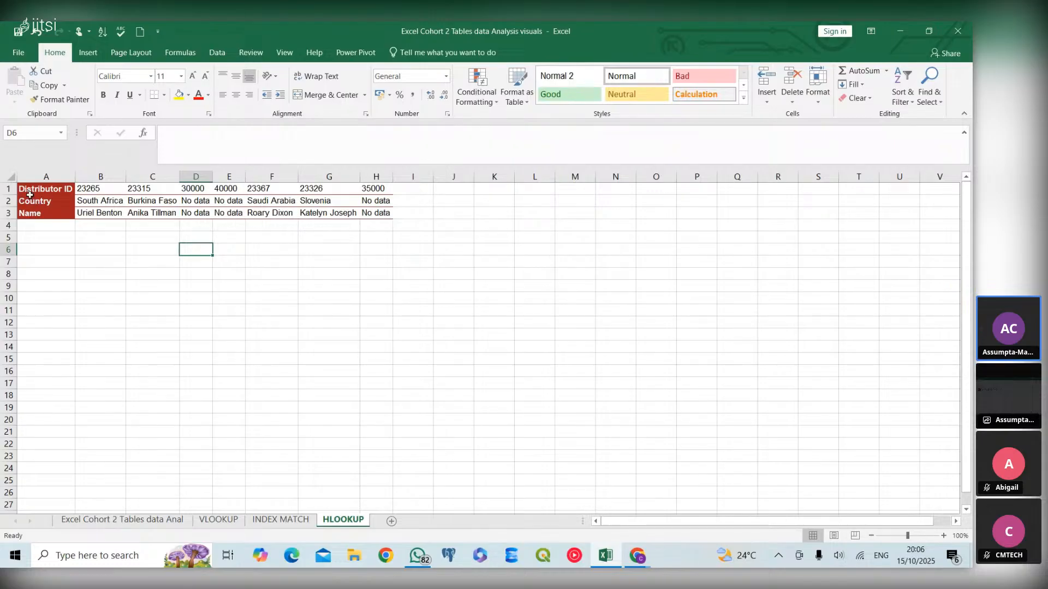
- Look over the main data sheet, then return to the HLOOKUP sheet and inspect the first Distributor ID
click(146, 521)
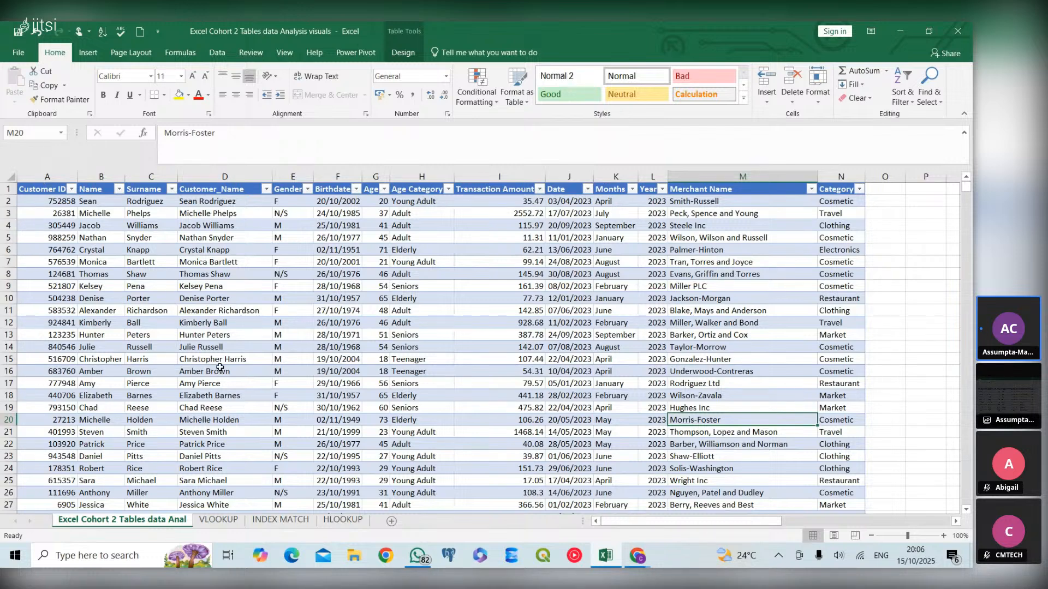
click(342, 521)
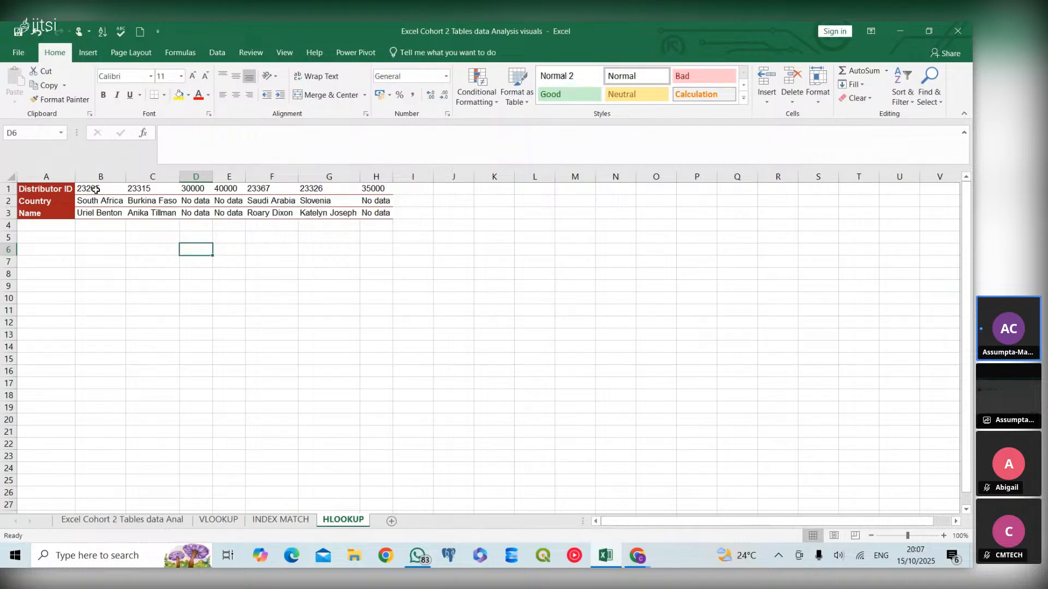
click(84, 189)
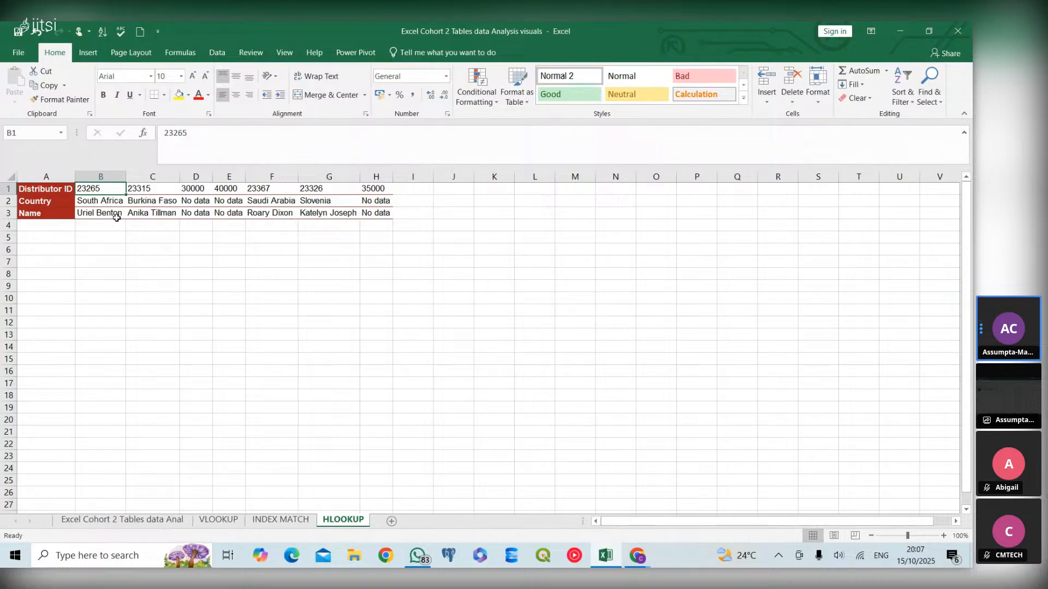
- In C6, enter =HLOOKUP(B1,A1:H3,3,0) to return the name for the Distributor ID in B1
click(139, 251)
text(=)
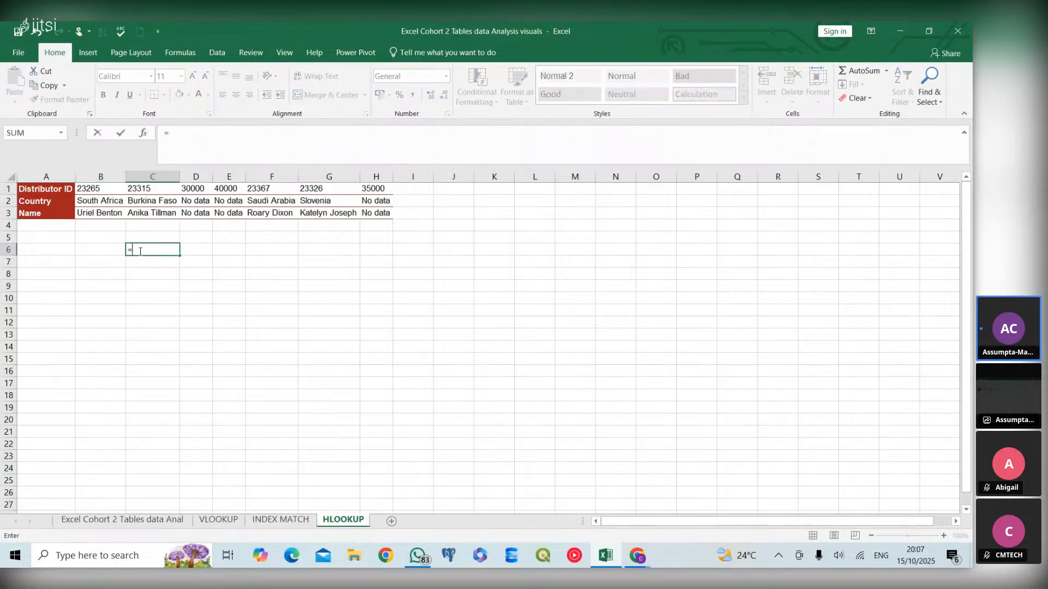
text(HLO)
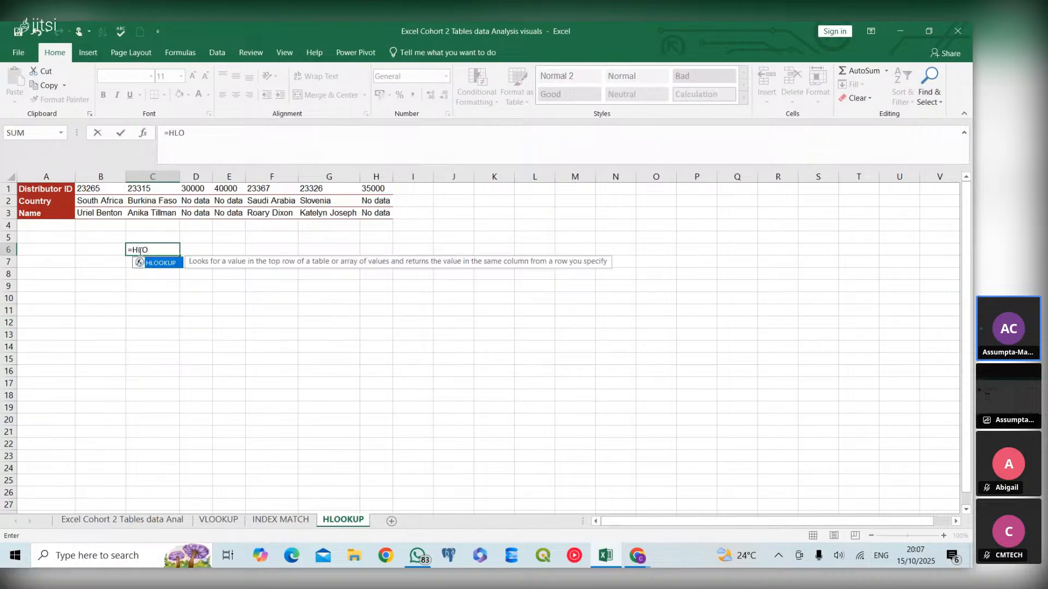
double_click(161, 263)
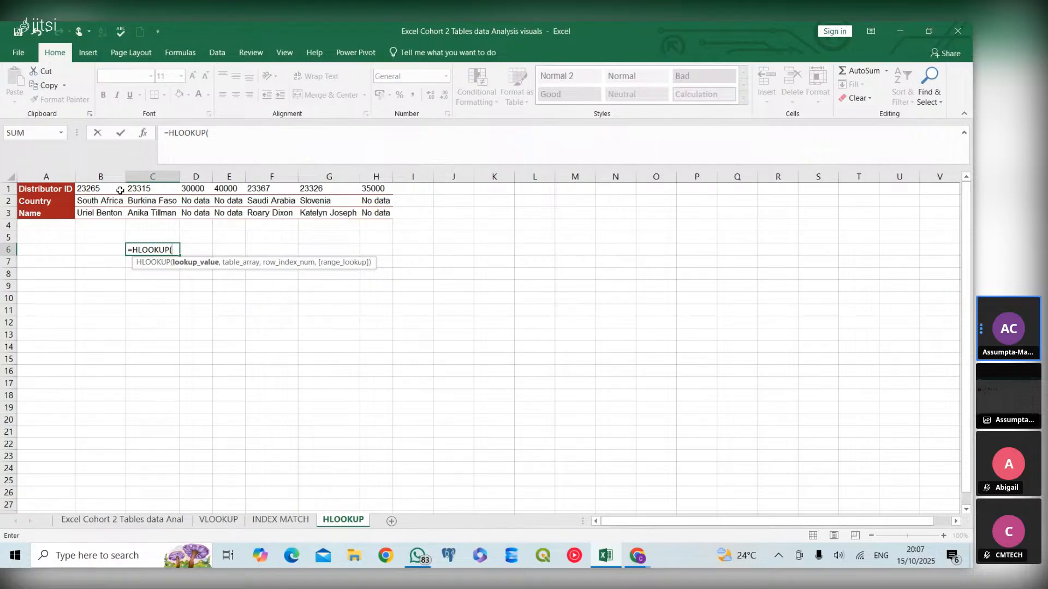
click(121, 191)
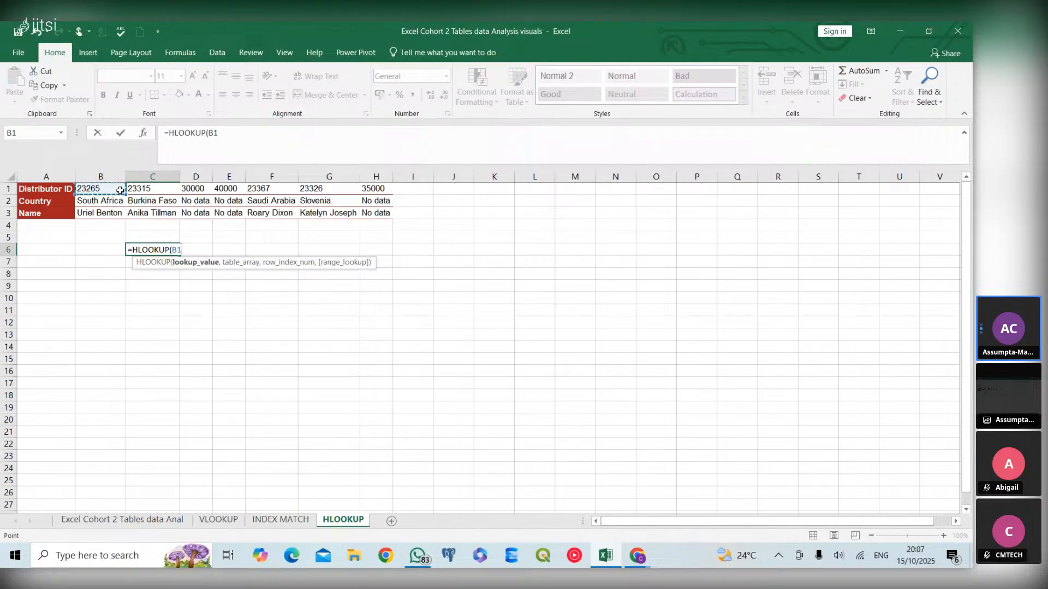
text(,)
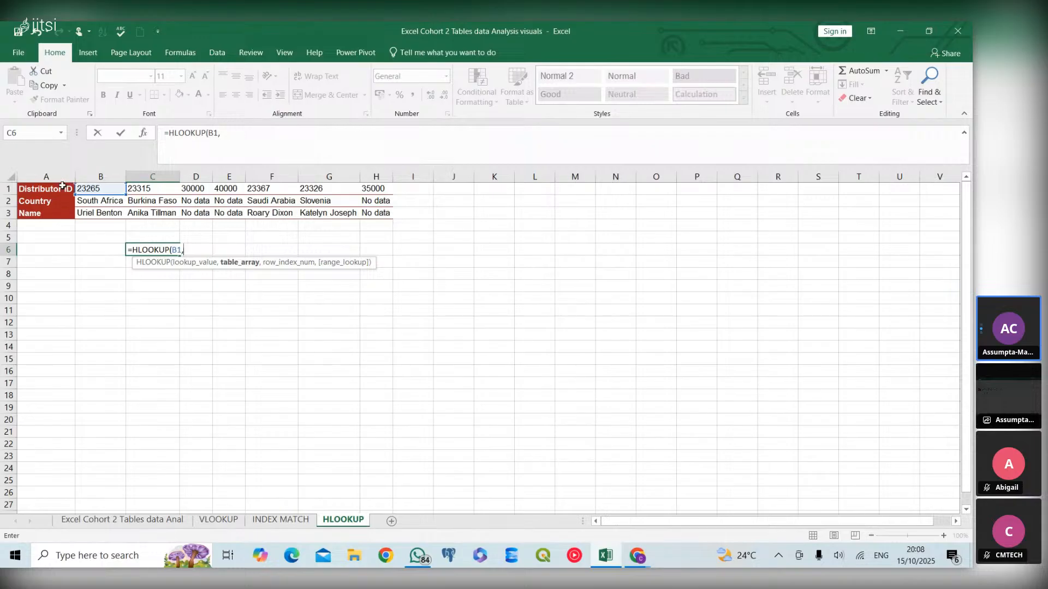
drag(62, 186, 383, 212)
text(,)
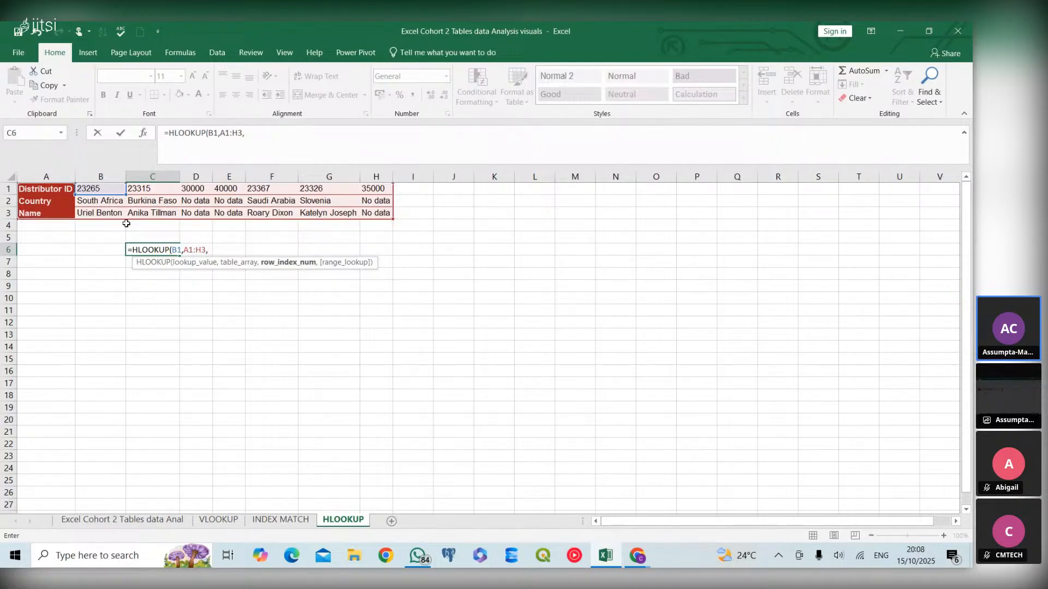
text(3,)
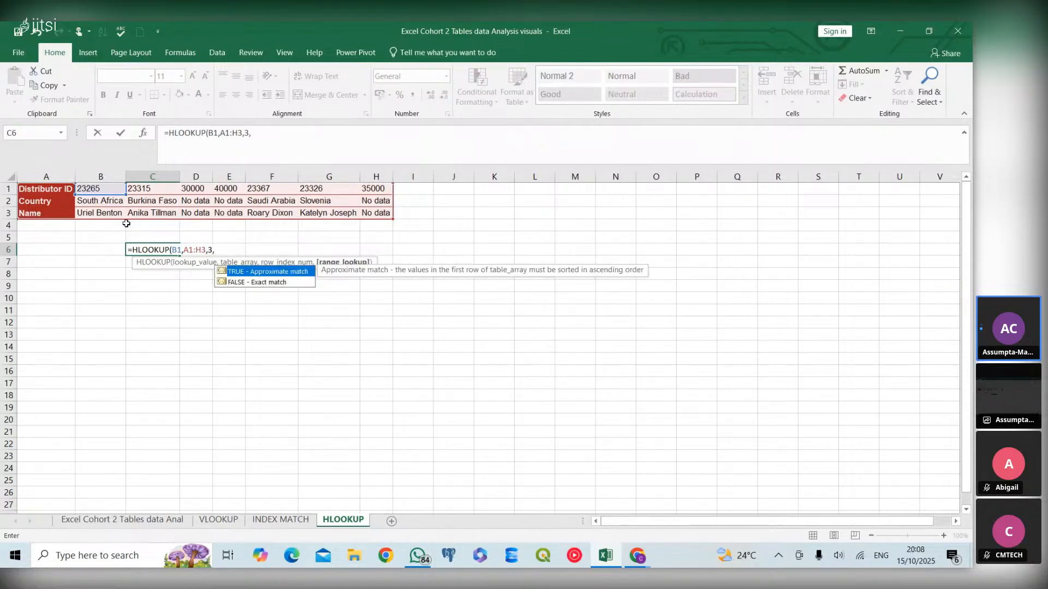
text(0)
text())
key(Return)
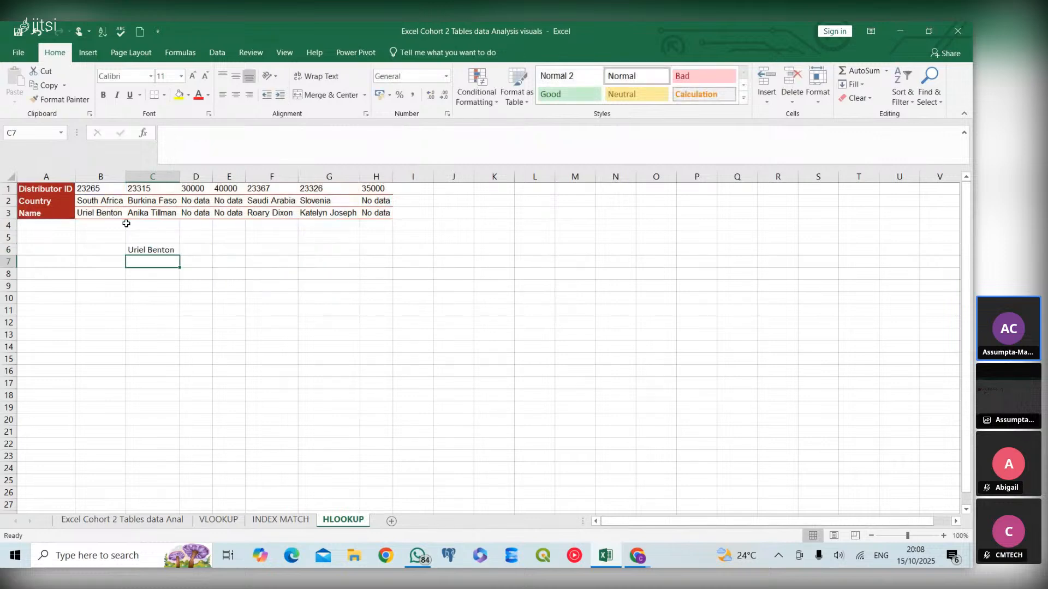
click(156, 251)
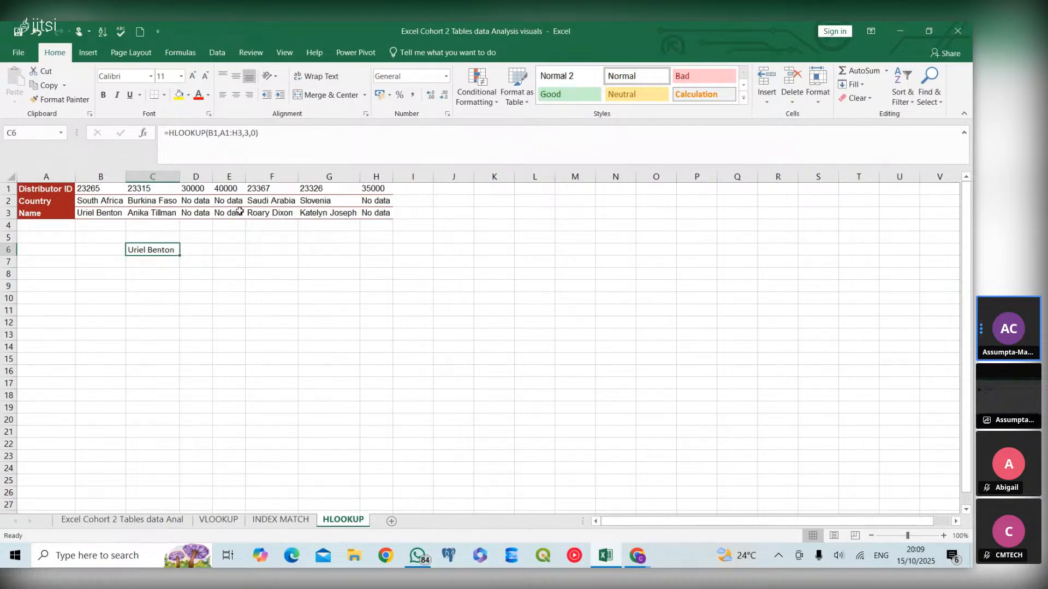
- In E6, enter =HLOOKUP(F1,A1:H3,2,0) to return the country for the Distributor ID in F1
click(225, 250)
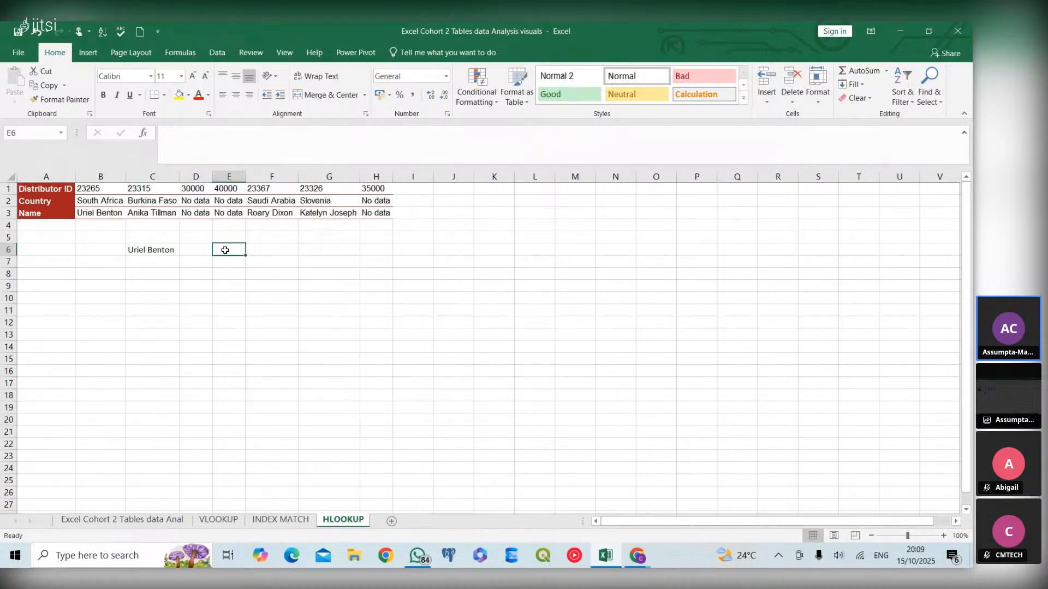
click(280, 189)
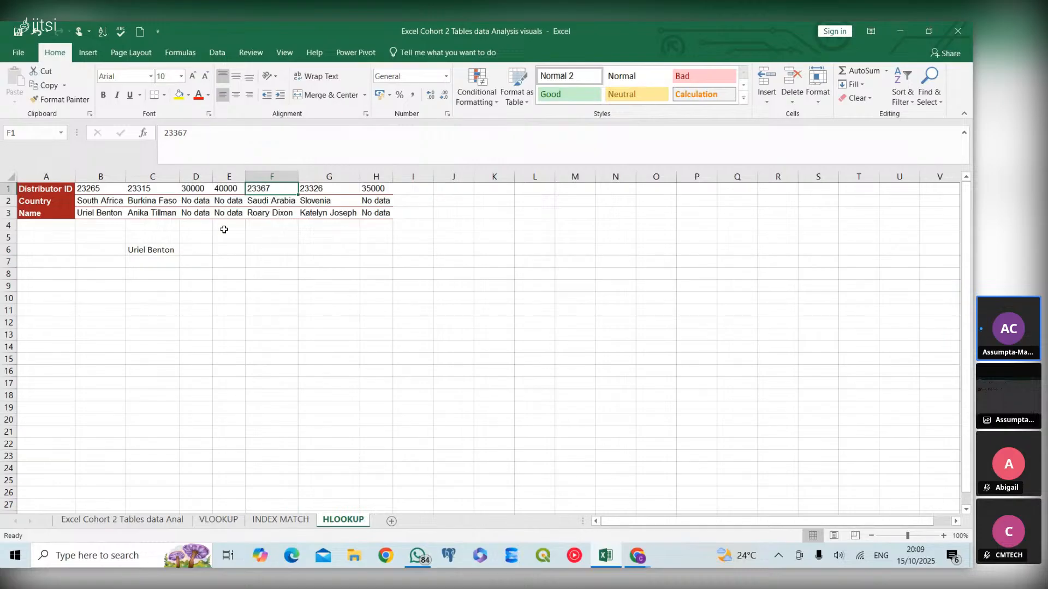
click(224, 249)
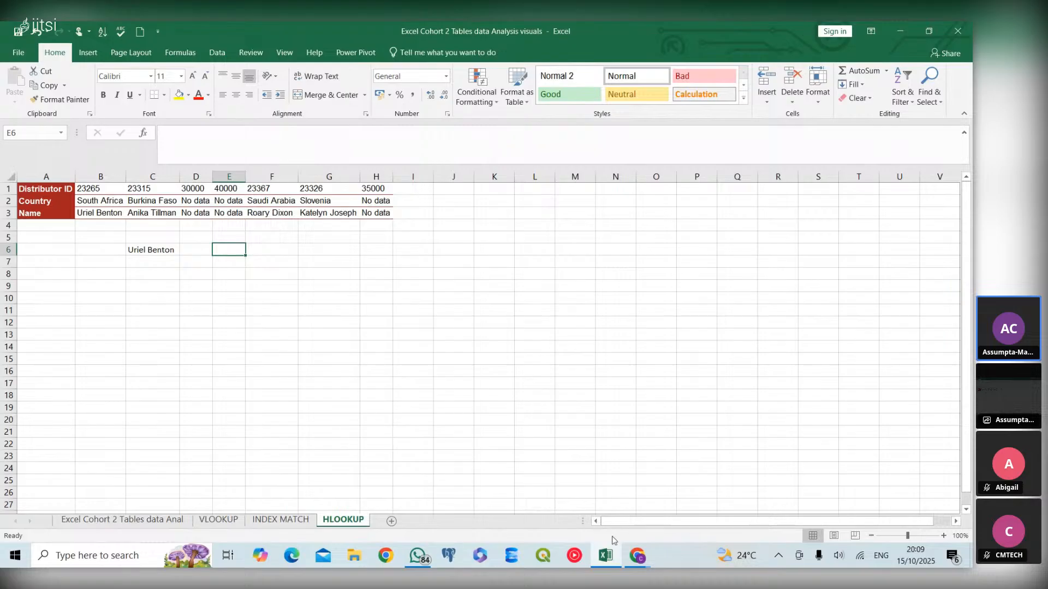
mouse_move(625, 551)
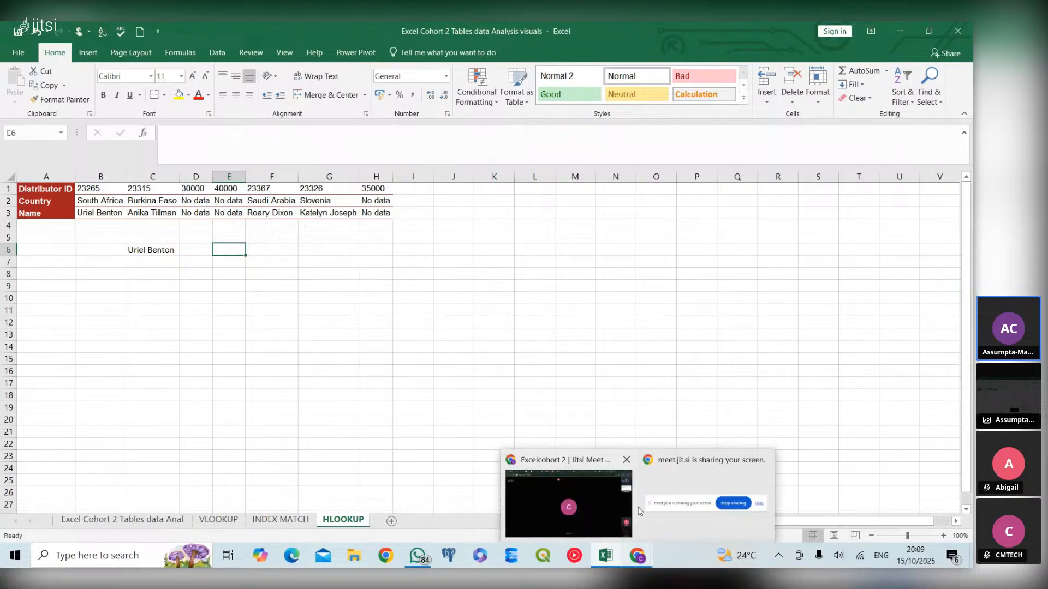
mouse_move(590, 518)
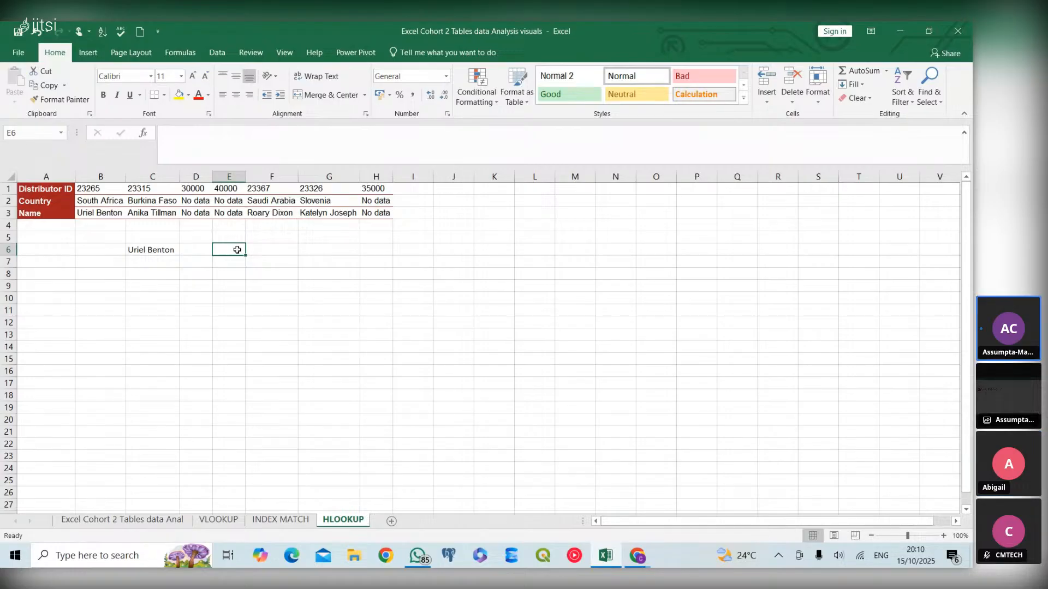
text(=)
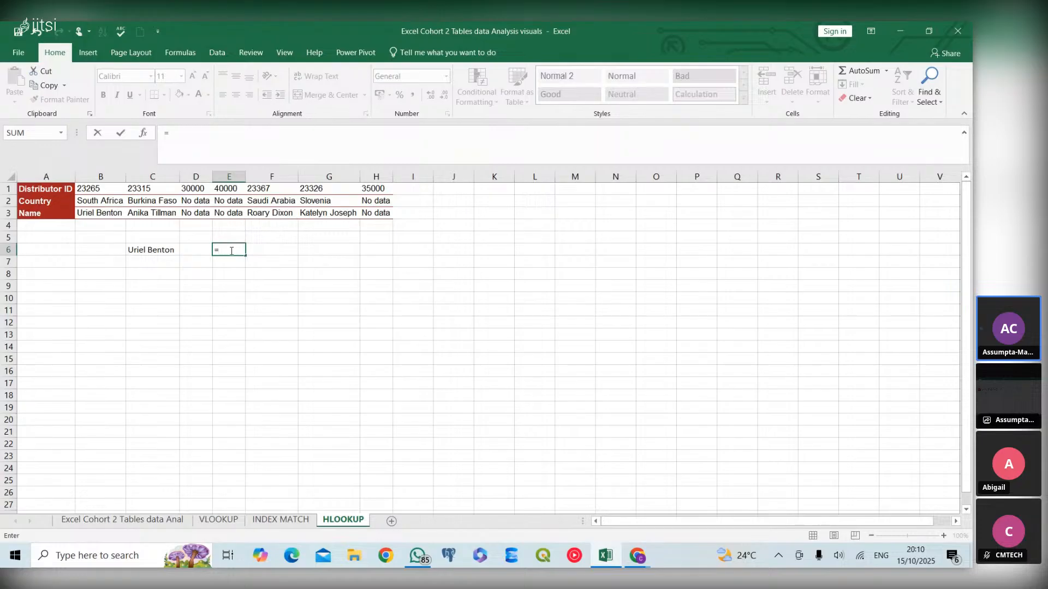
text(H)
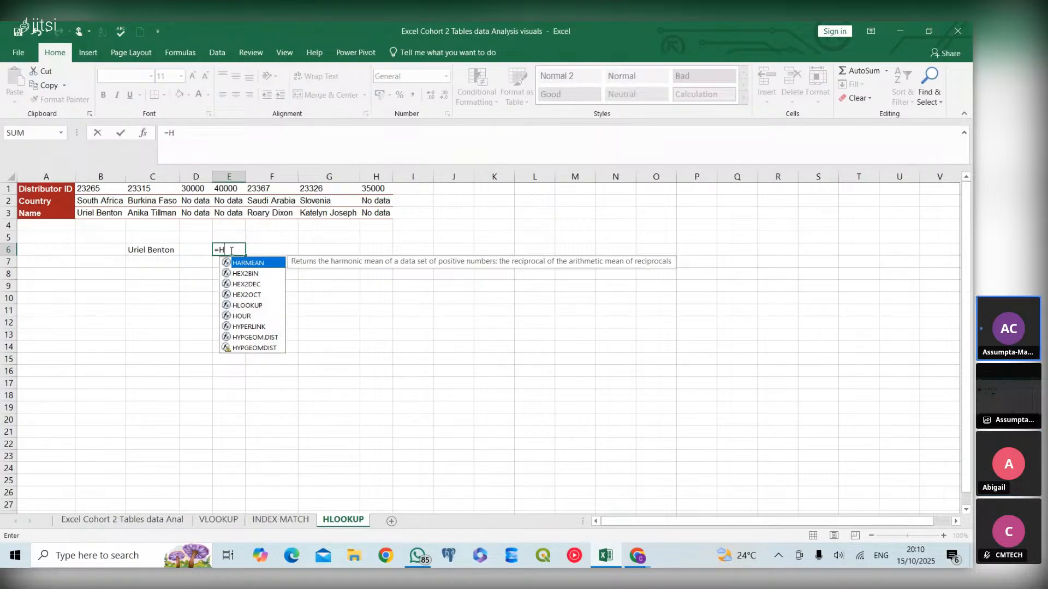
text(L)
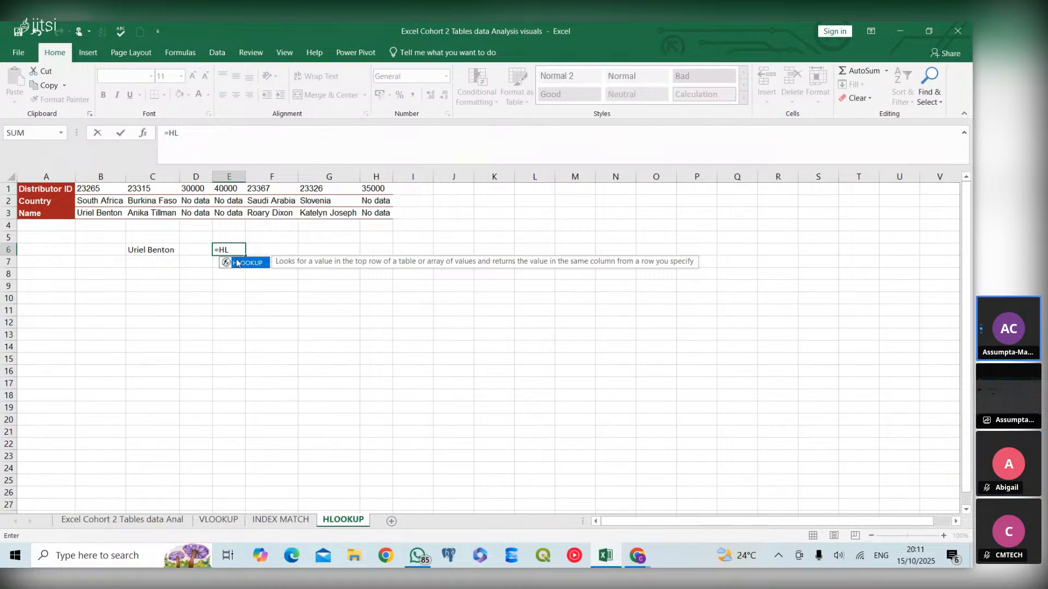
double_click(240, 263)
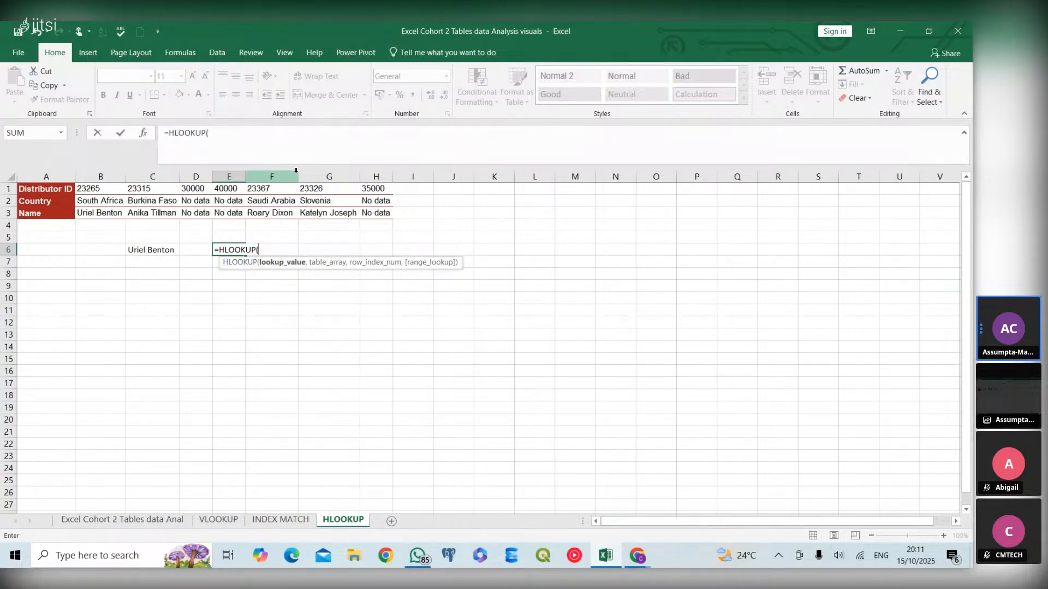
click(285, 192)
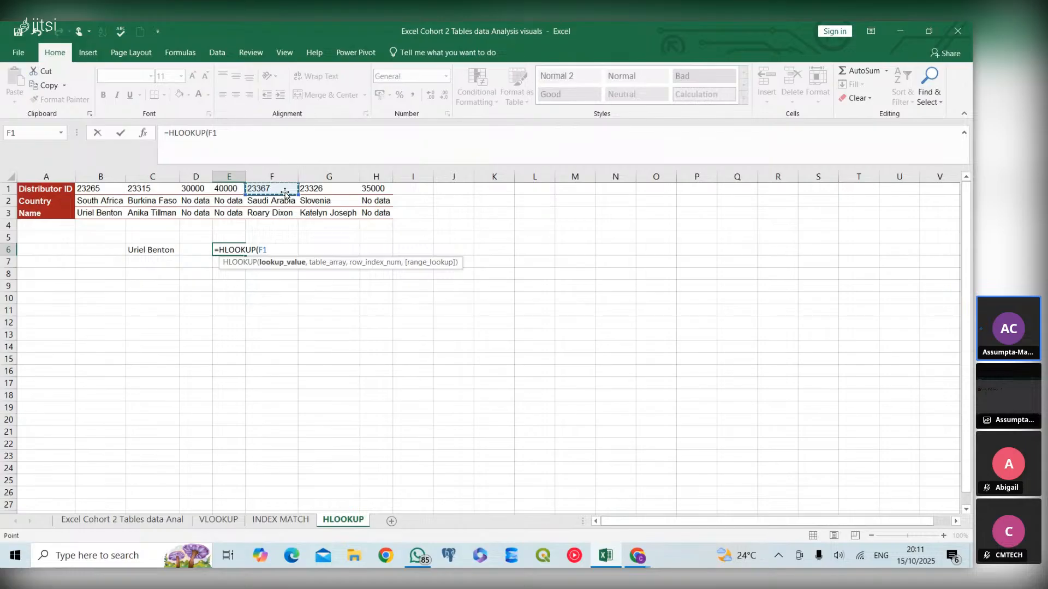
text(,)
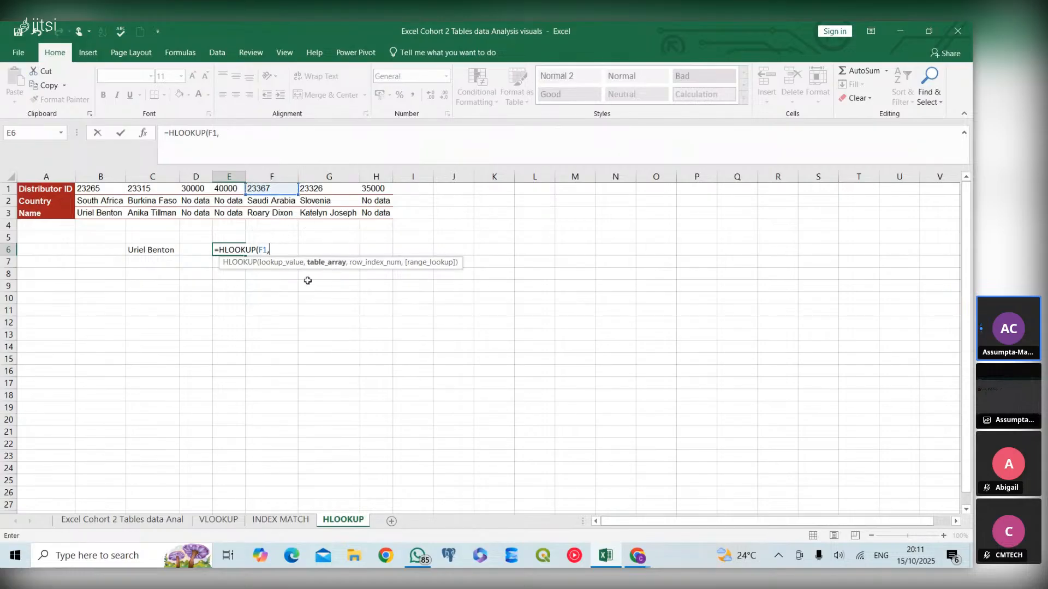
drag(44, 188, 365, 213)
text(,)
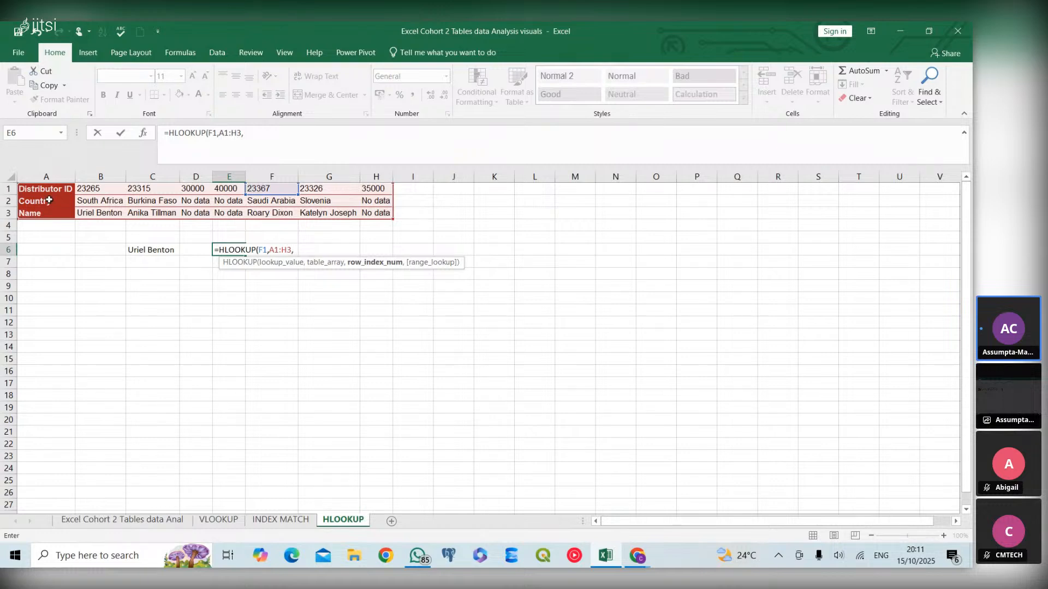
text(2,)
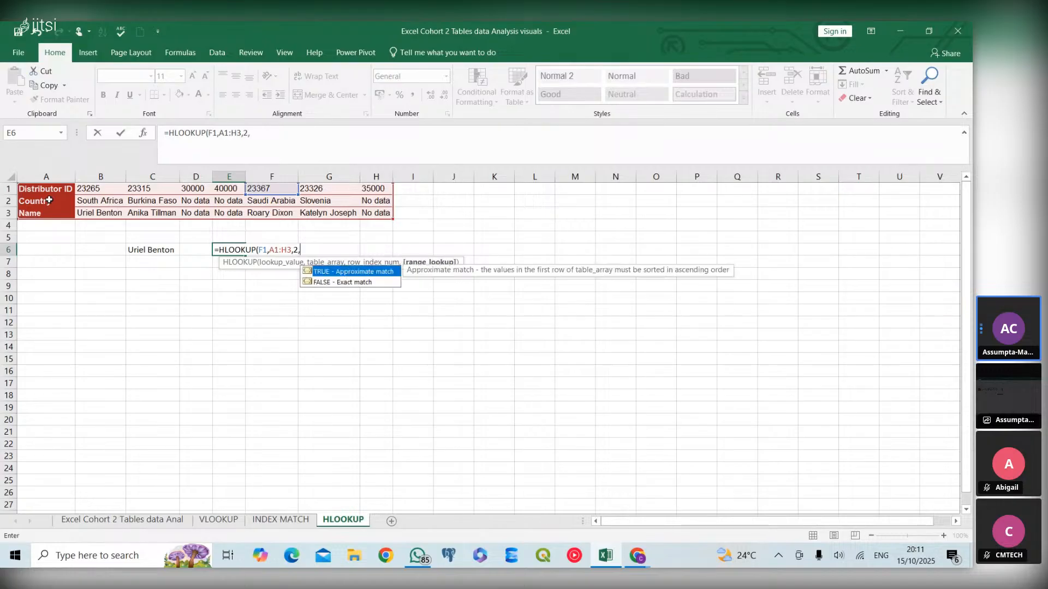
text(0))
key(Return)
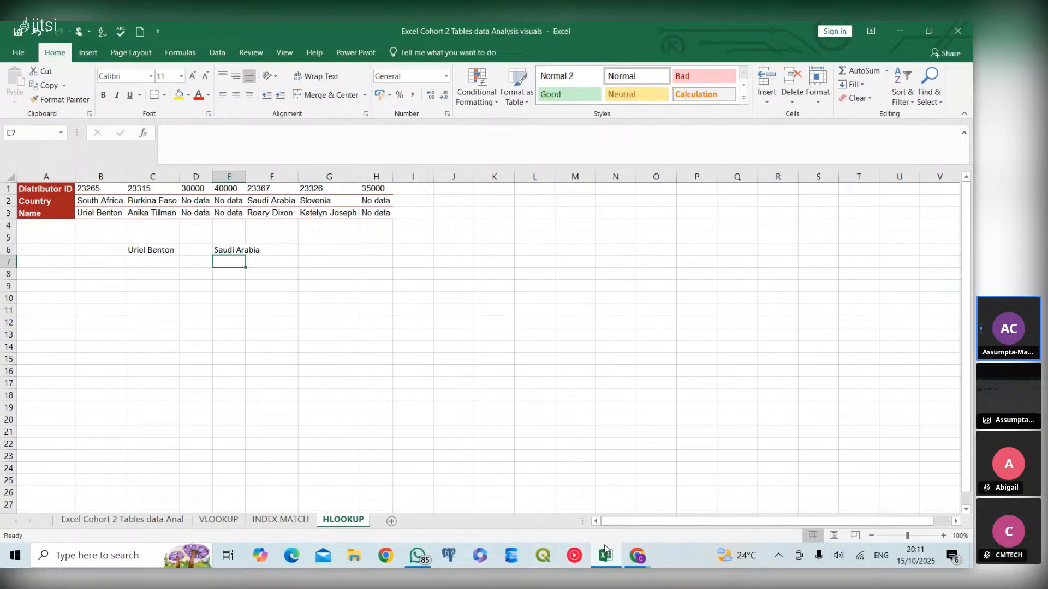
- Switch briefly to the meeting window, then return to the workbook and view the customer data sheet
click(633, 555)
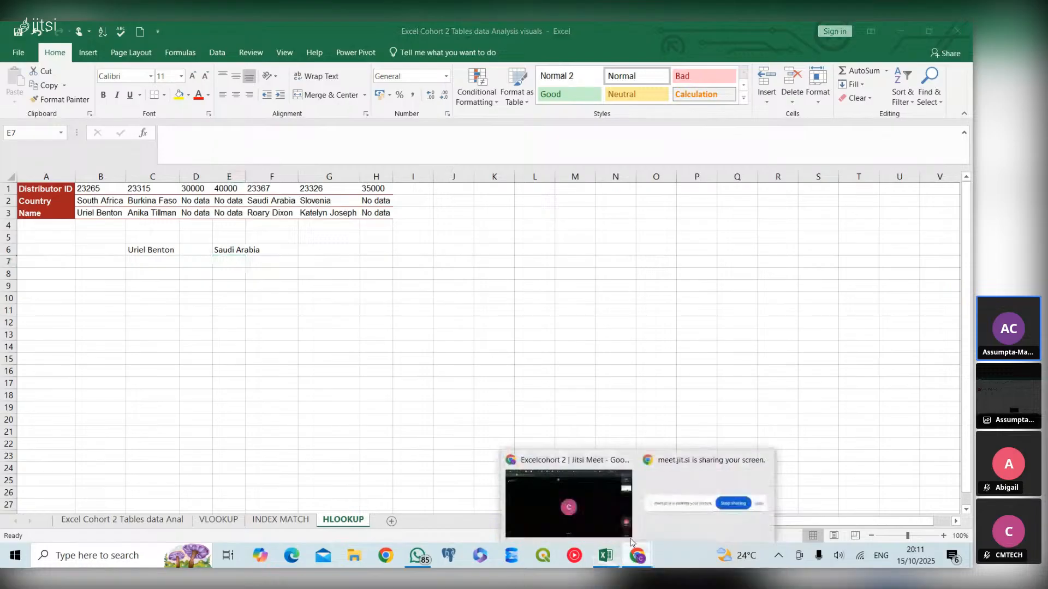
click(581, 512)
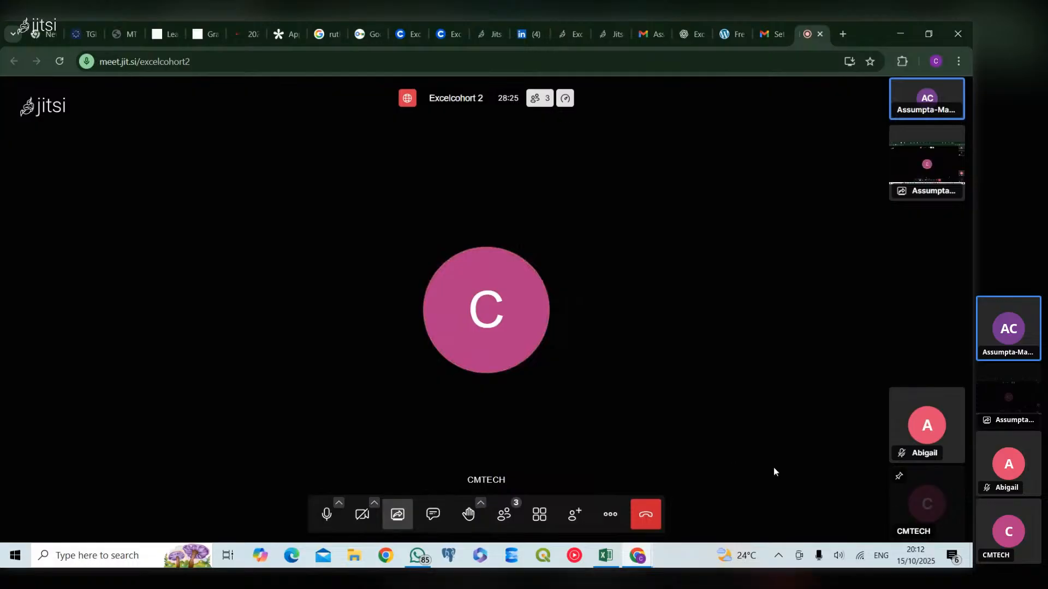
click(610, 555)
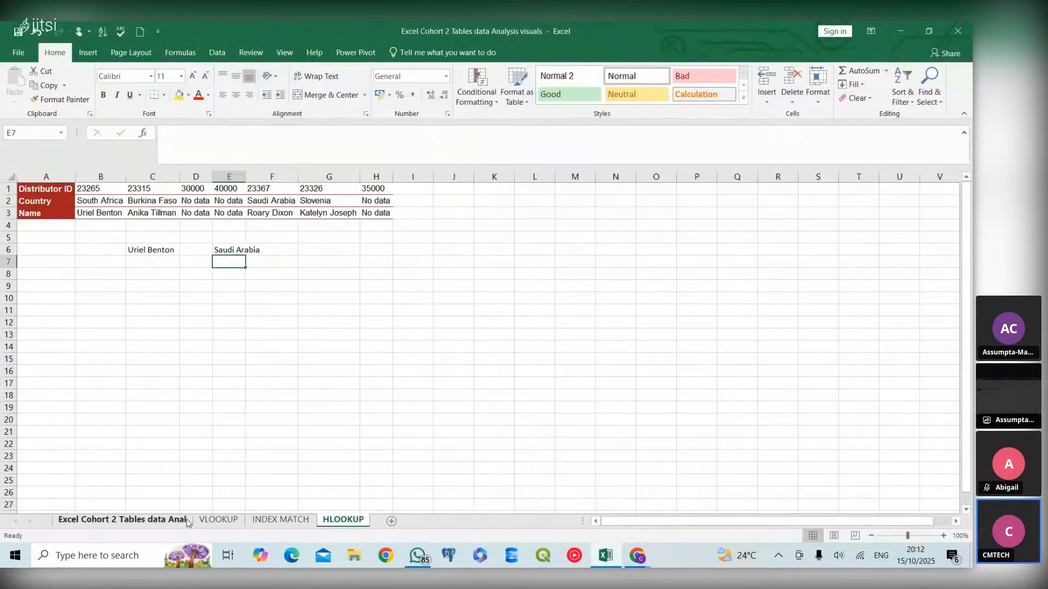
click(151, 521)
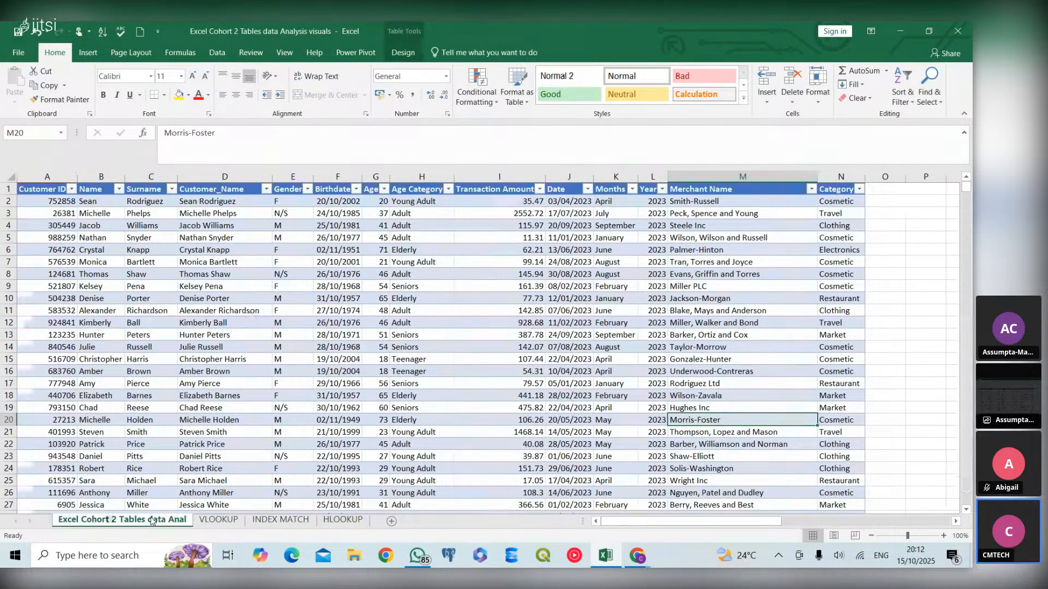
click(212, 362)
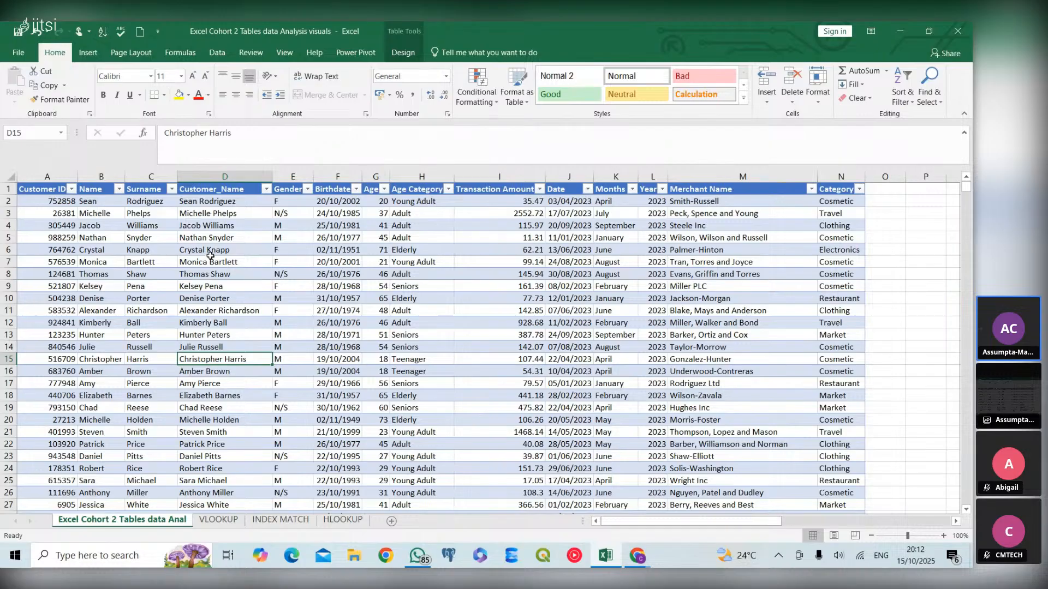
- Create a PivotTable from Customer_Table on a new worksheet
click(340, 300)
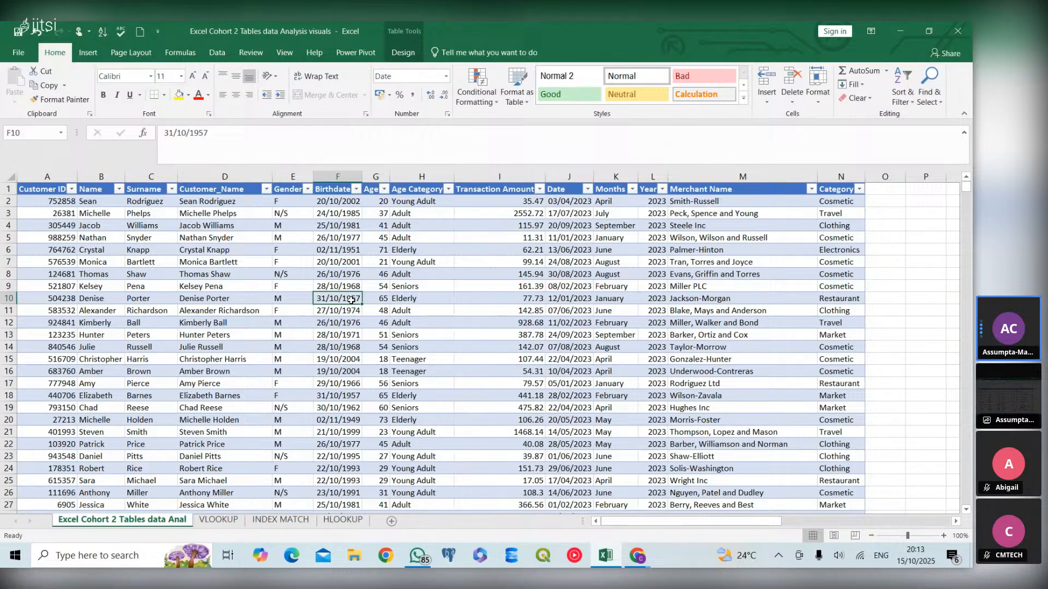
click(90, 52)
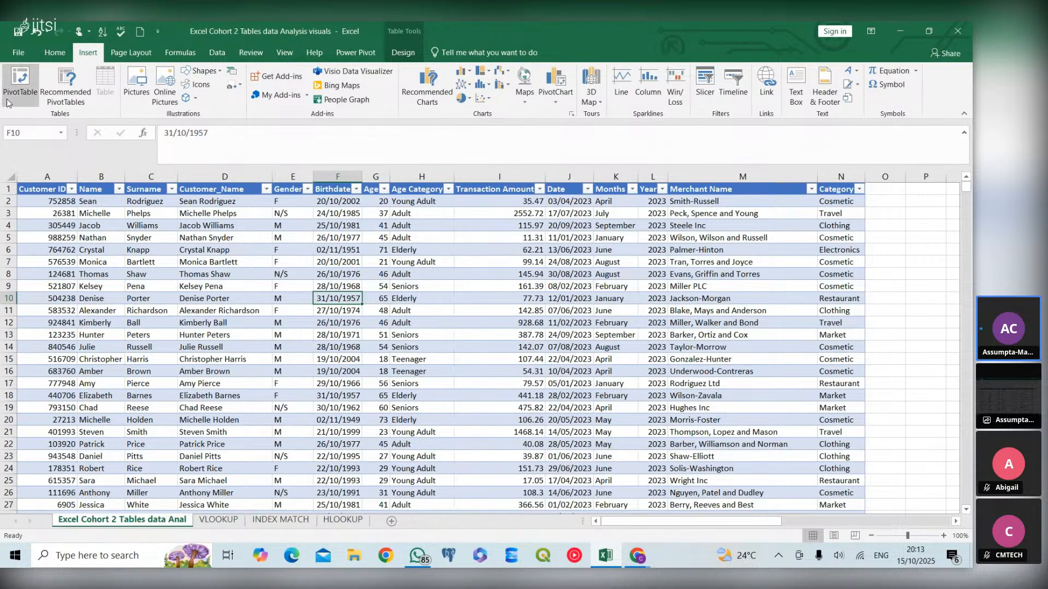
click(15, 91)
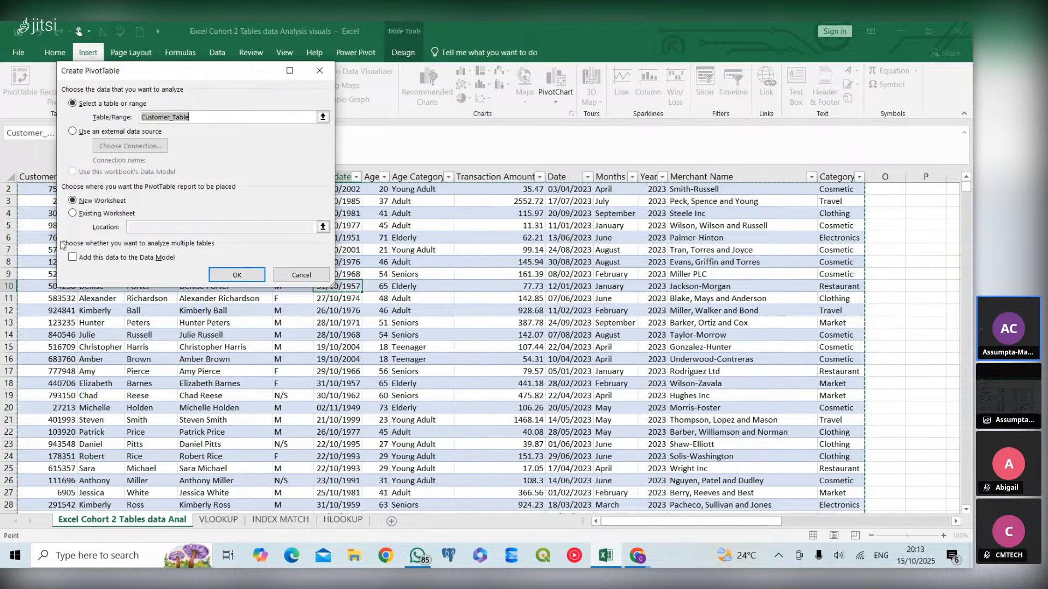
click(240, 281)
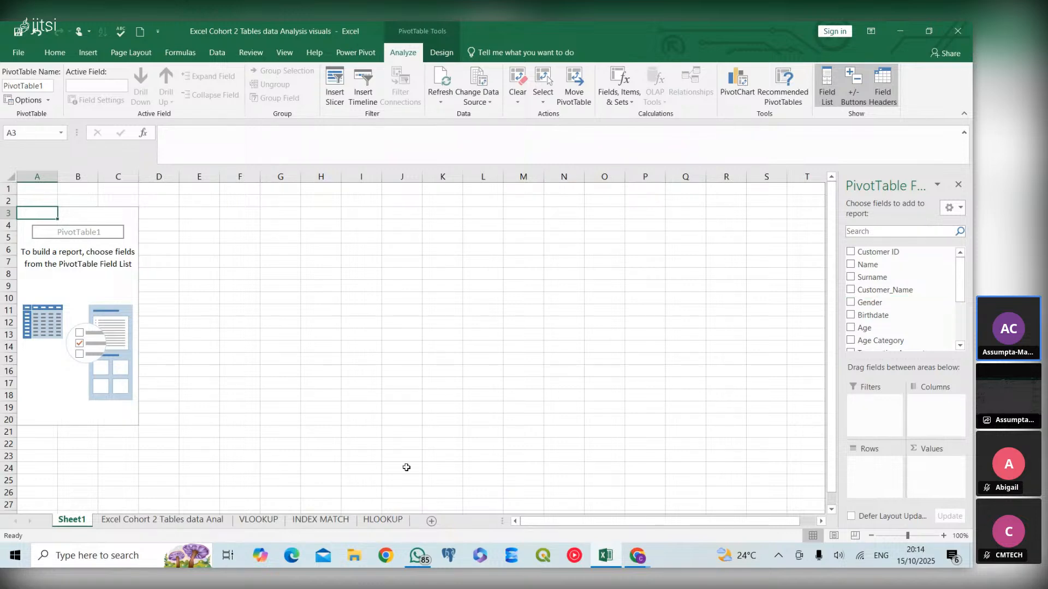
- Switch between the customer data sheet and the new PivotTable sheet
click(155, 521)
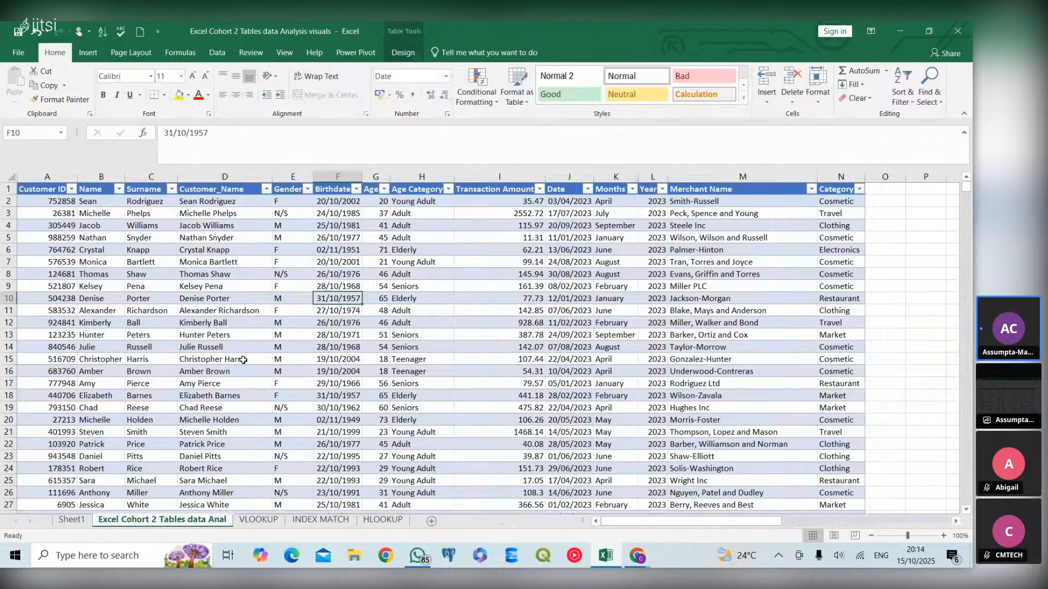
click(69, 523)
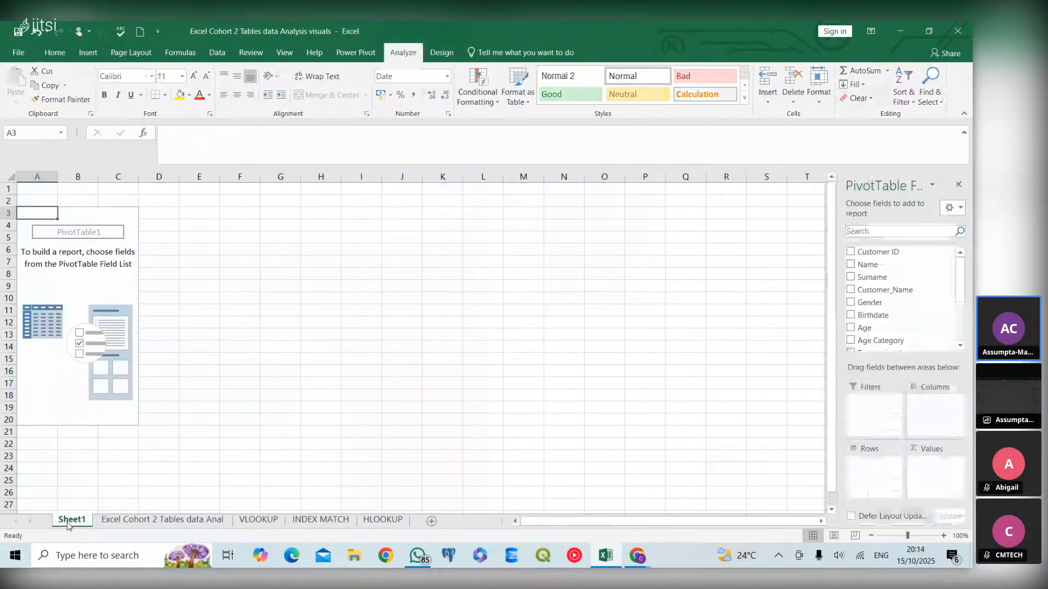
click(97, 47)
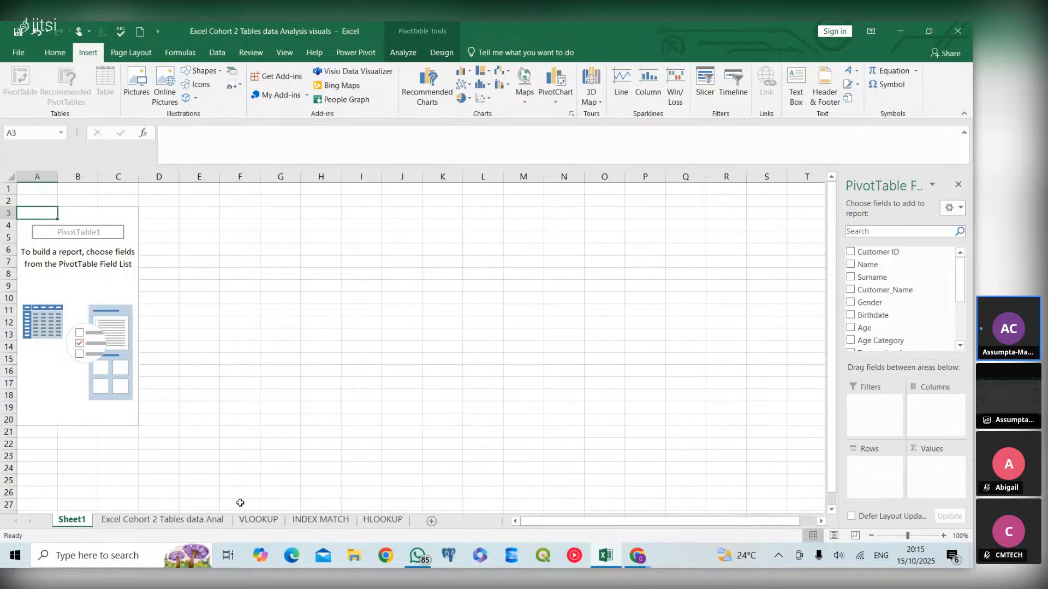
click(155, 521)
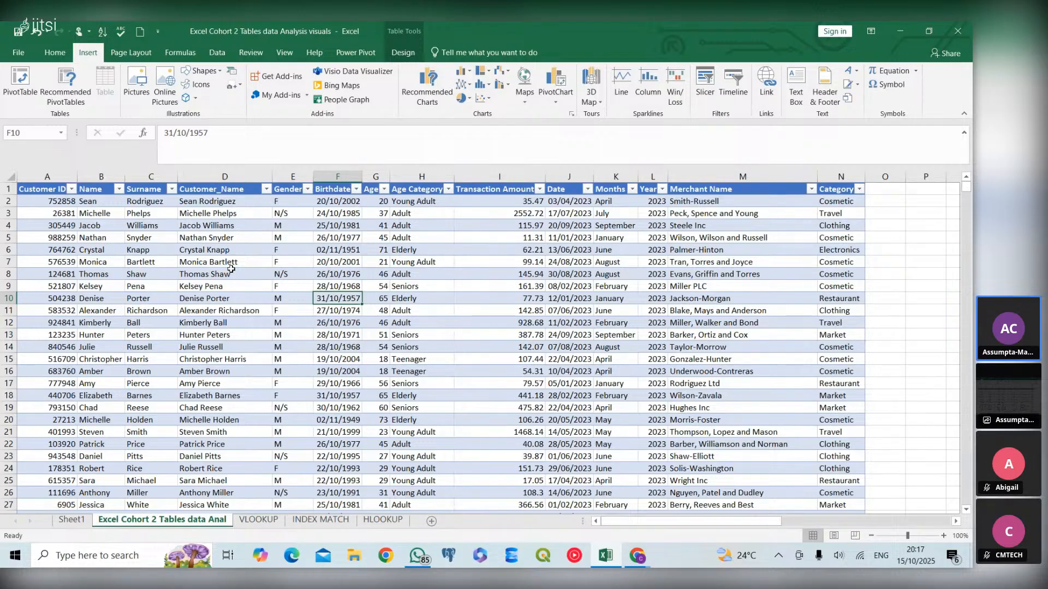
click(73, 520)
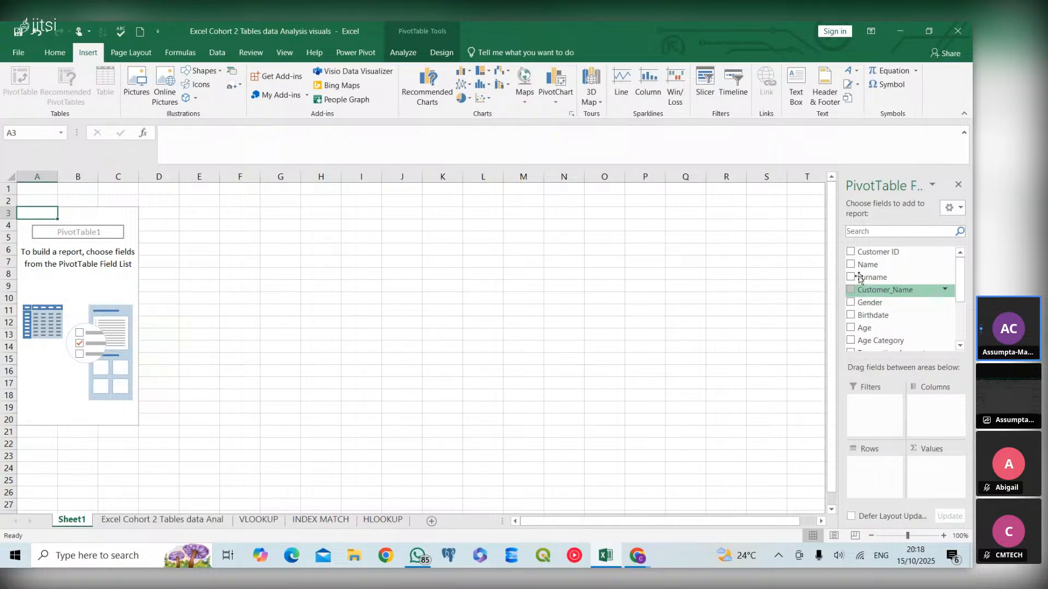
- Add Gender as the PivotTable rows and Transaction Amount as its summed values
click(851, 302)
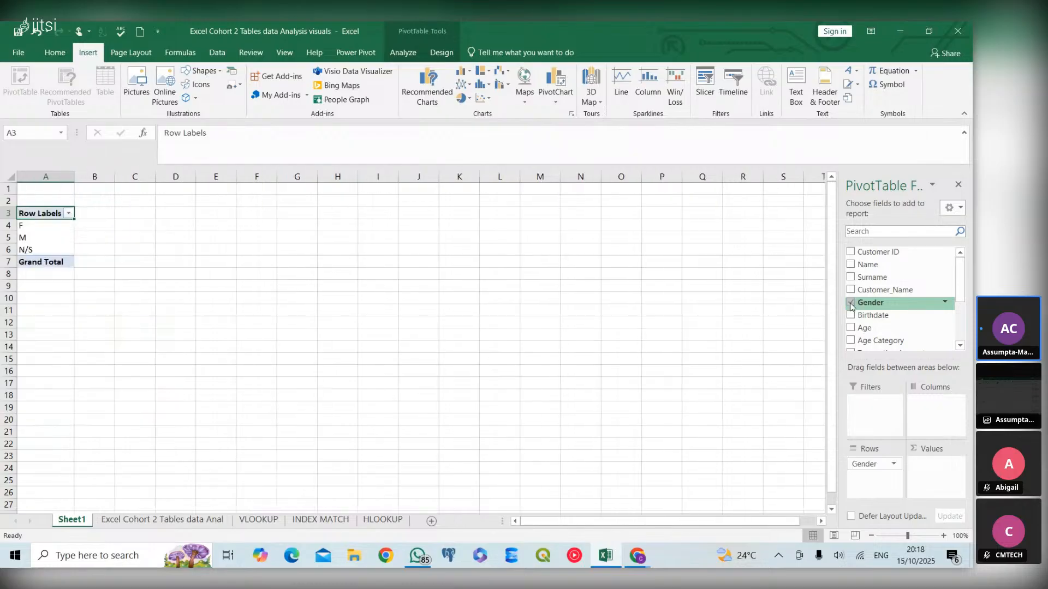
click(959, 346)
click(959, 345)
click(958, 345)
click(959, 346)
click(959, 345)
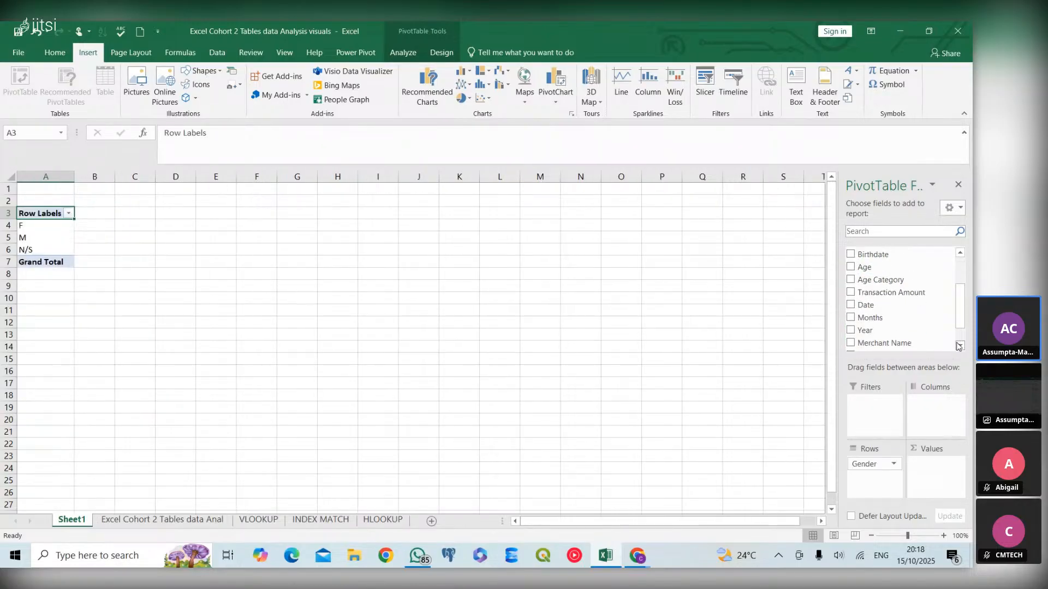
click(851, 294)
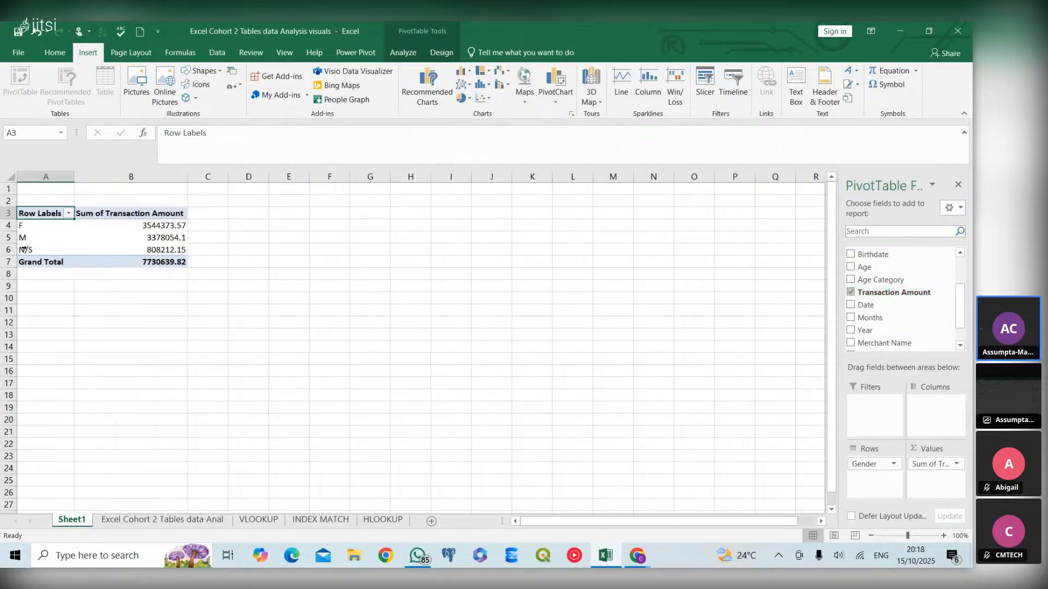
- Format the Sum of Transaction Amount values as Currency with 2 decimal places and the ₦ symbol
click(173, 213)
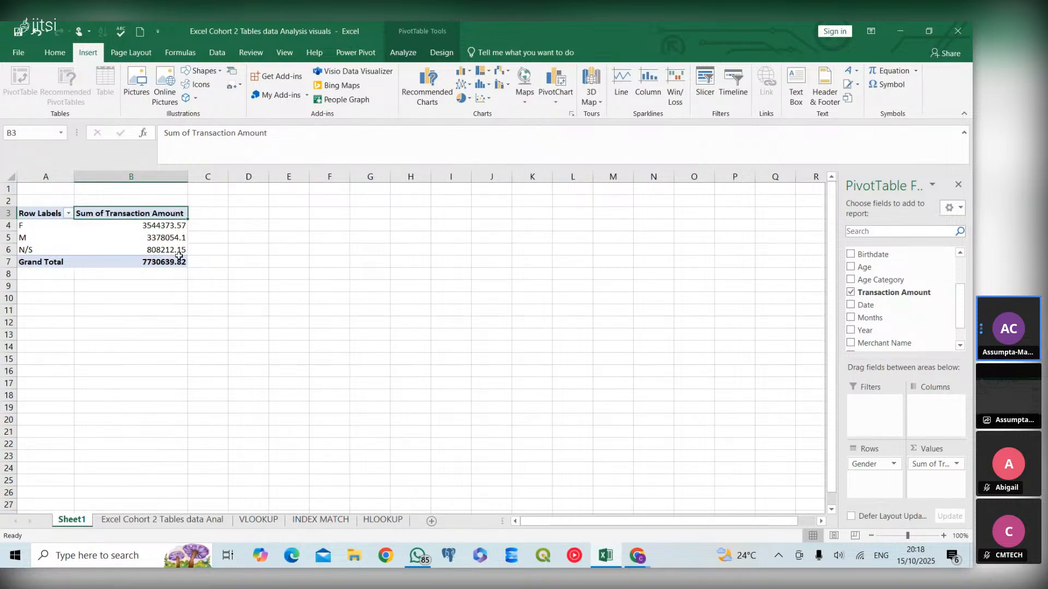
mouse_move(179, 256)
right_click(160, 213)
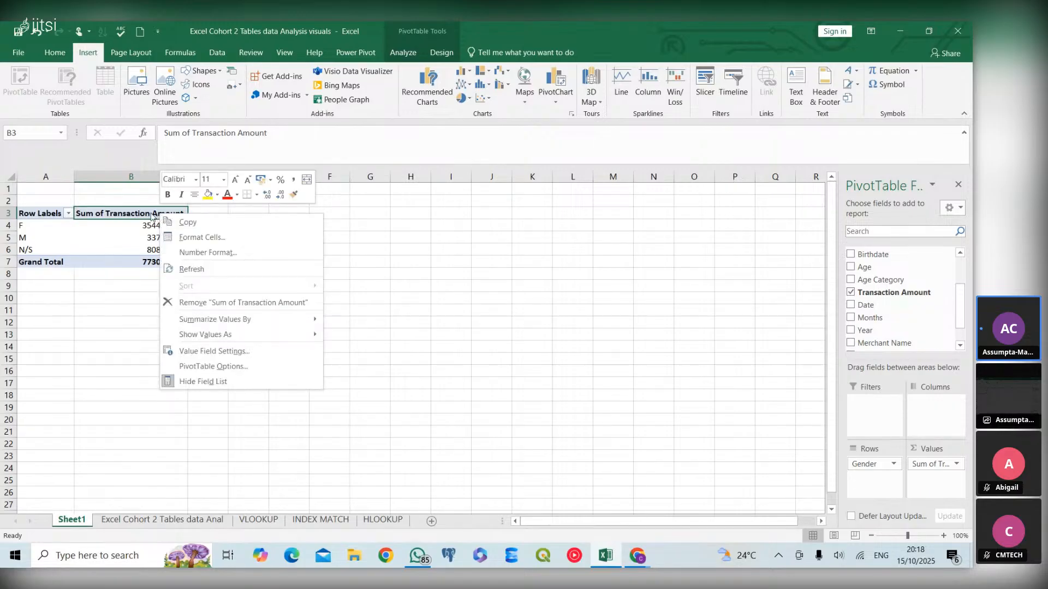
click(151, 213)
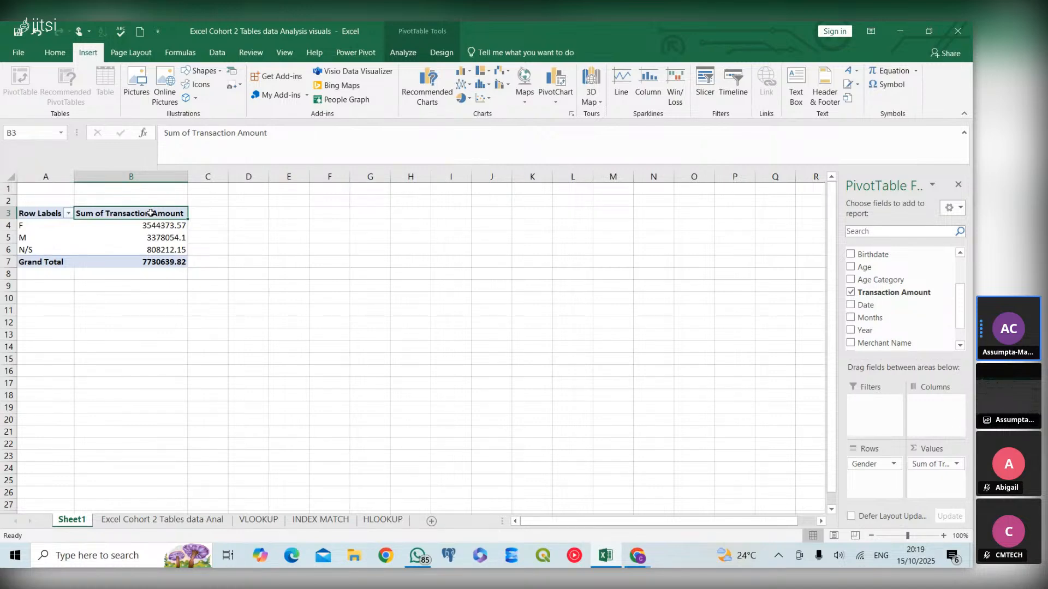
right_click(151, 214)
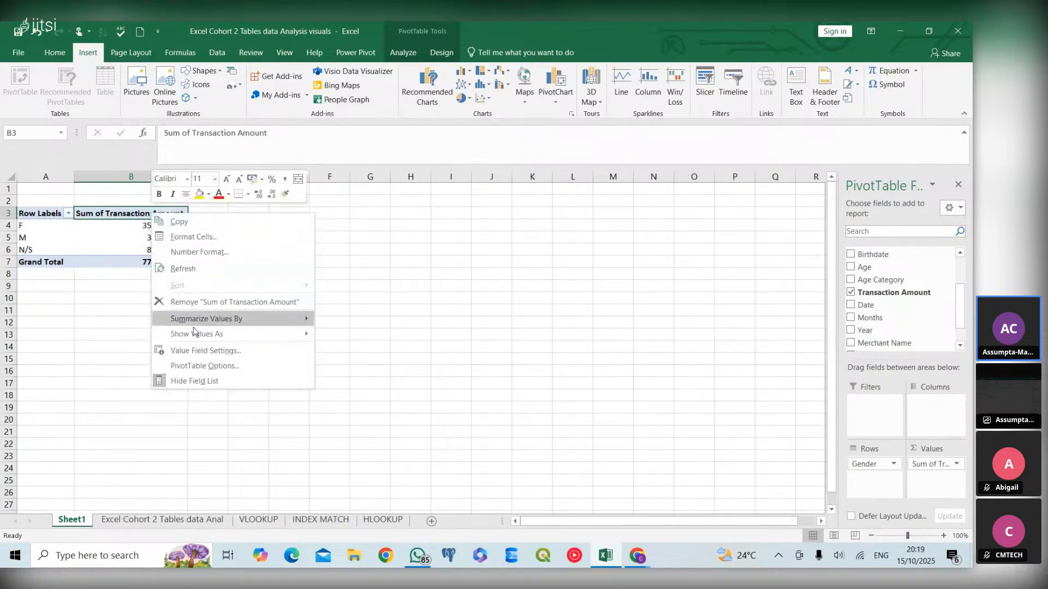
mouse_move(194, 338)
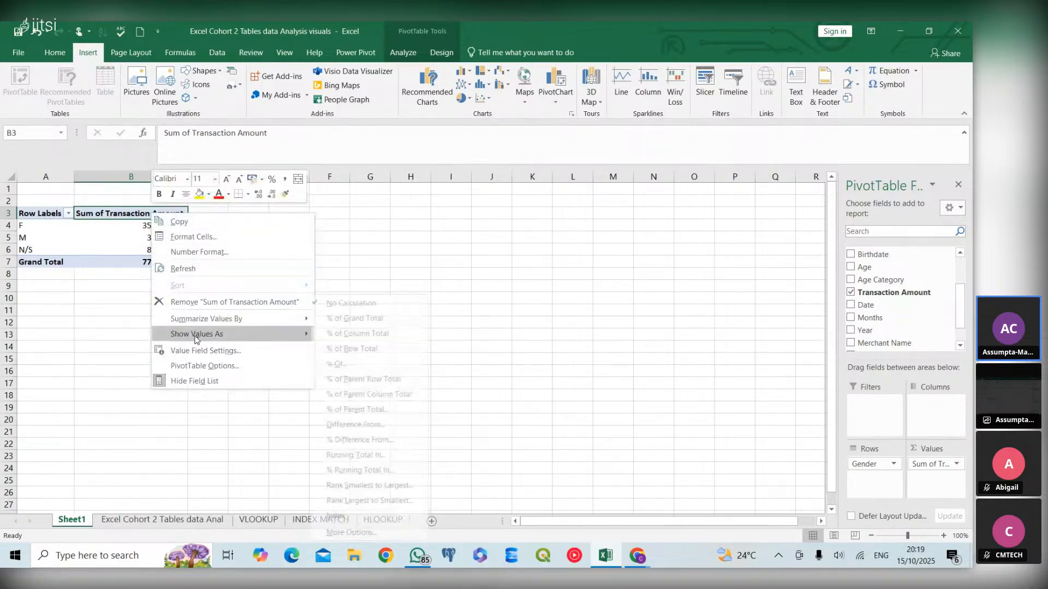
click(204, 350)
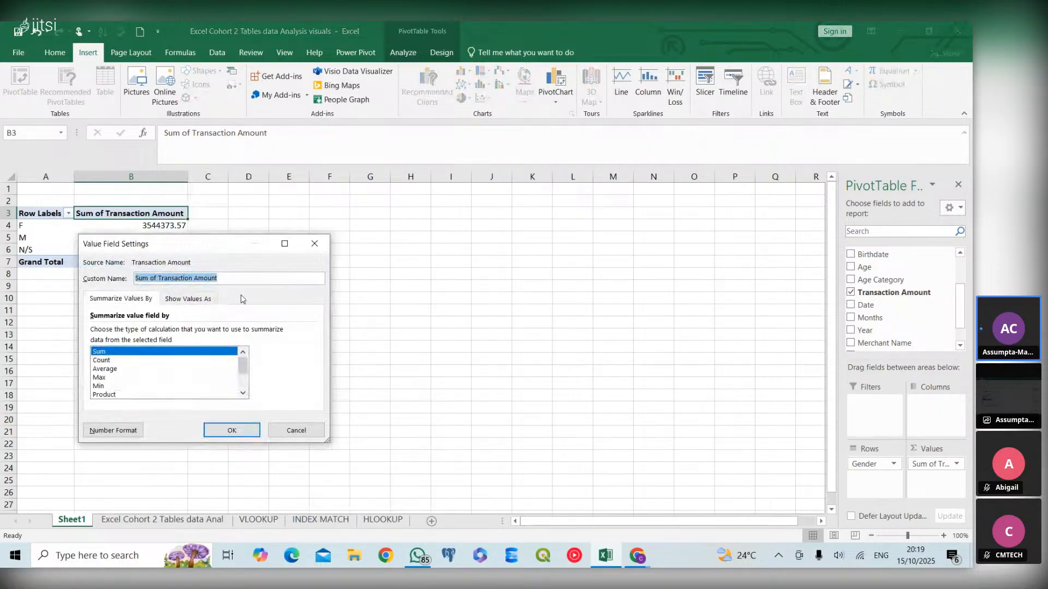
click(111, 370)
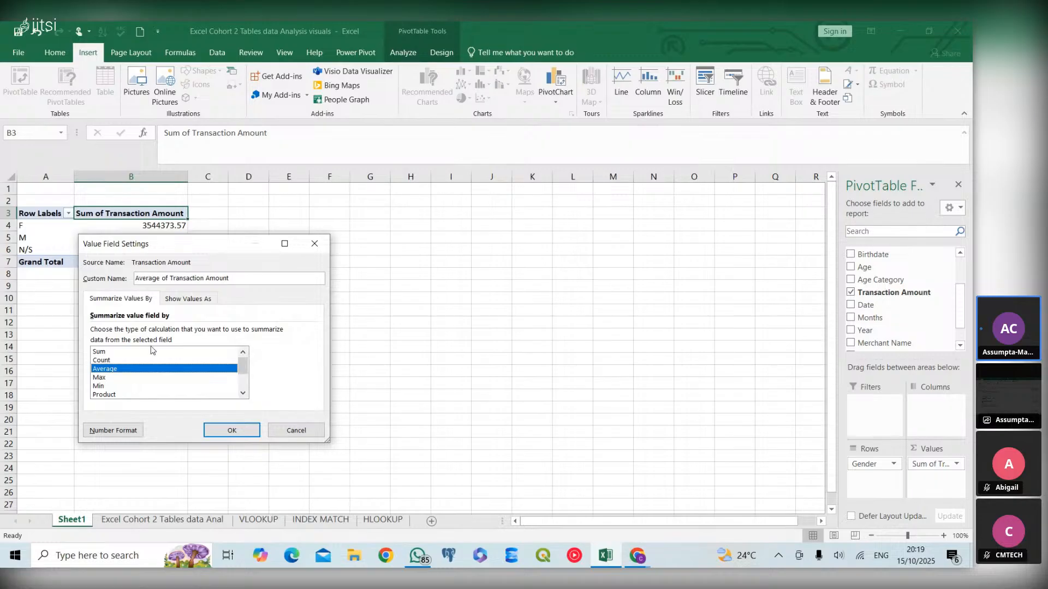
click(103, 352)
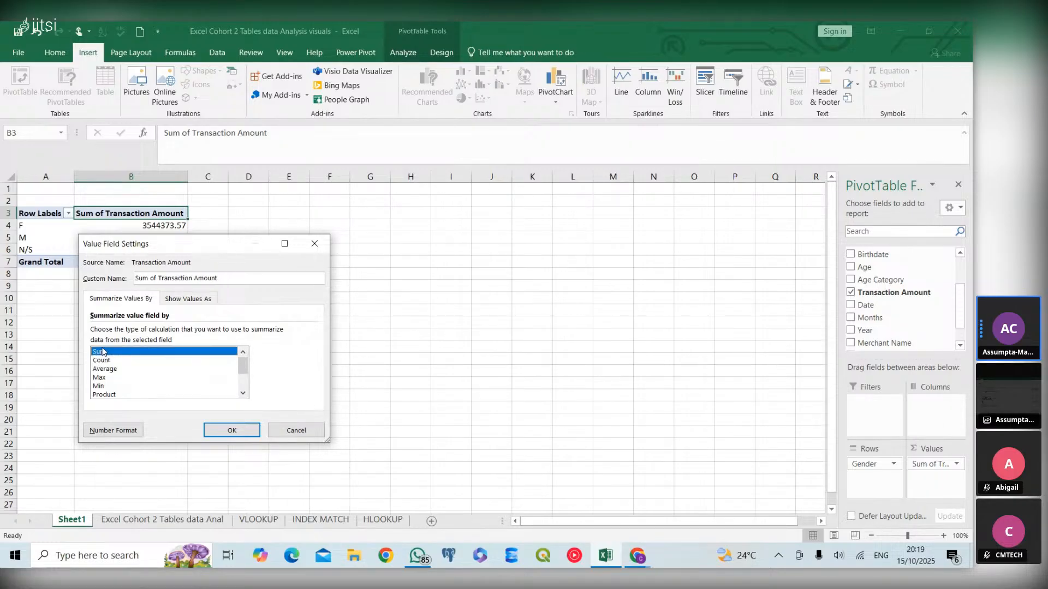
click(131, 431)
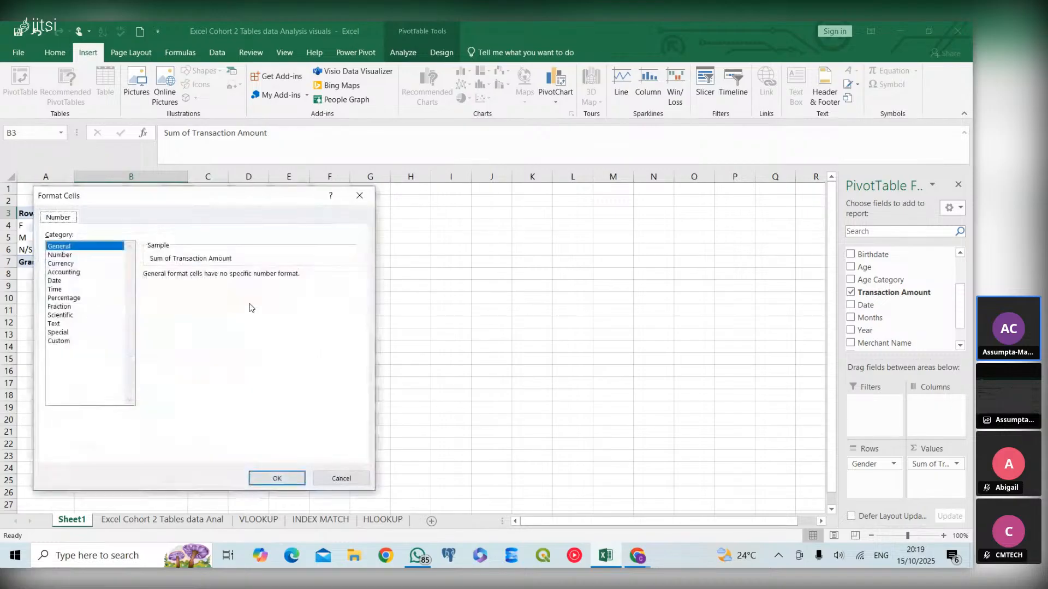
click(65, 265)
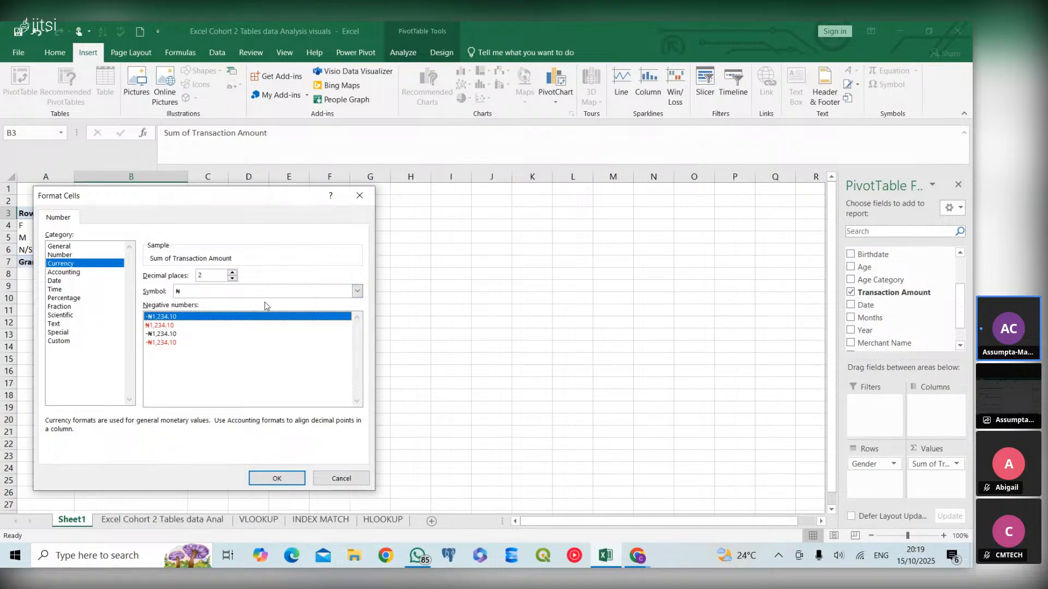
click(281, 479)
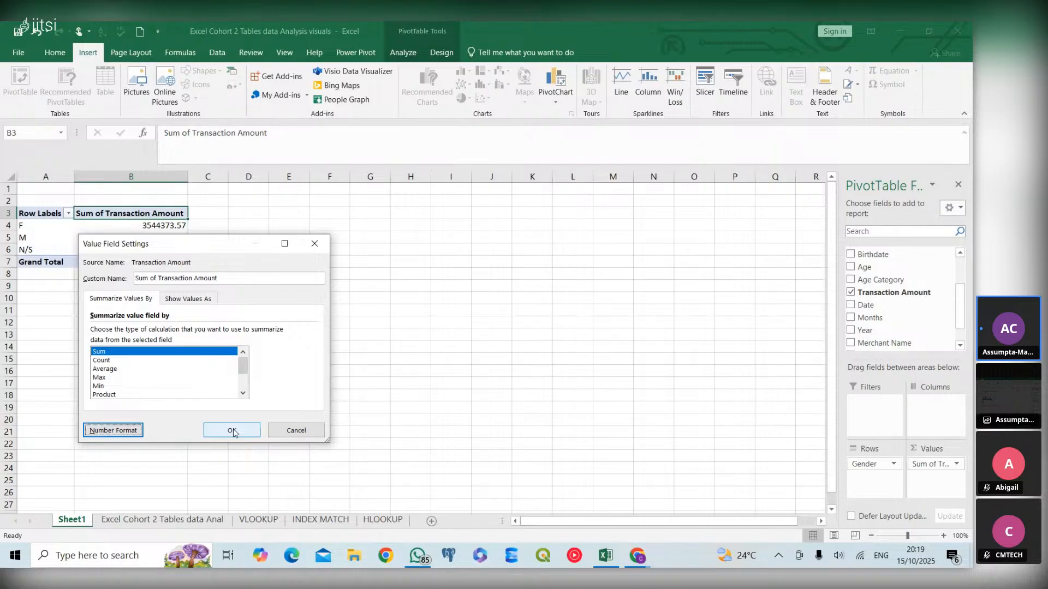
click(233, 433)
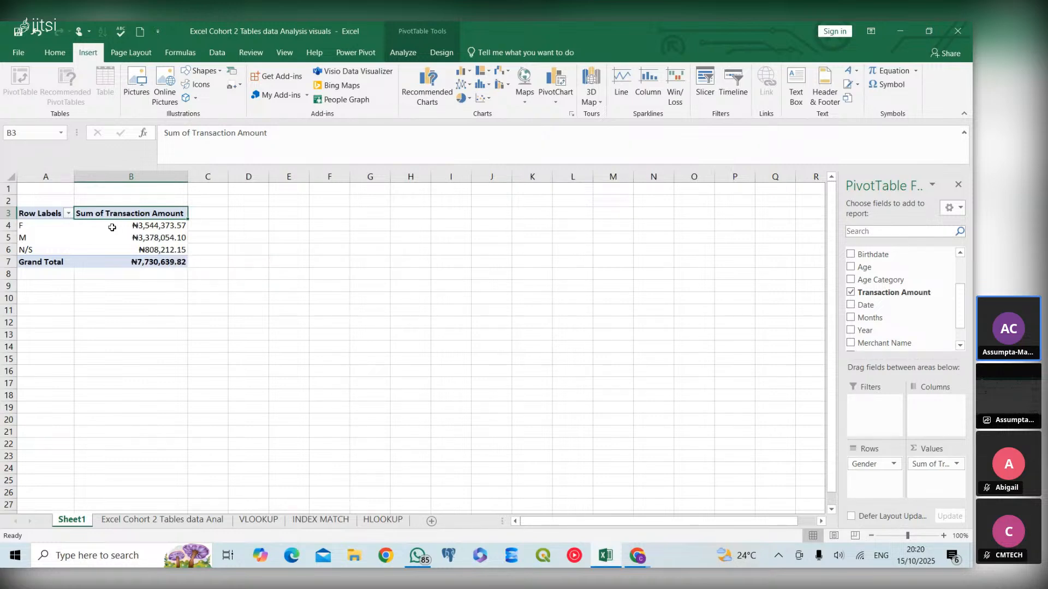
- Select the PivotTable and insert a pie chart of transaction amount by gender
click(106, 246)
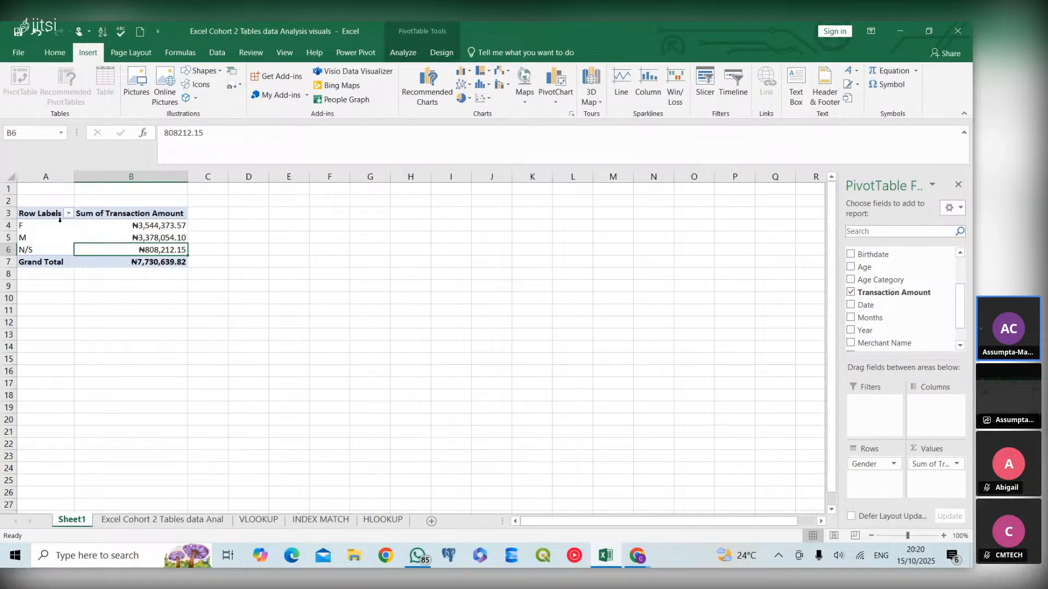
drag(48, 216, 127, 259)
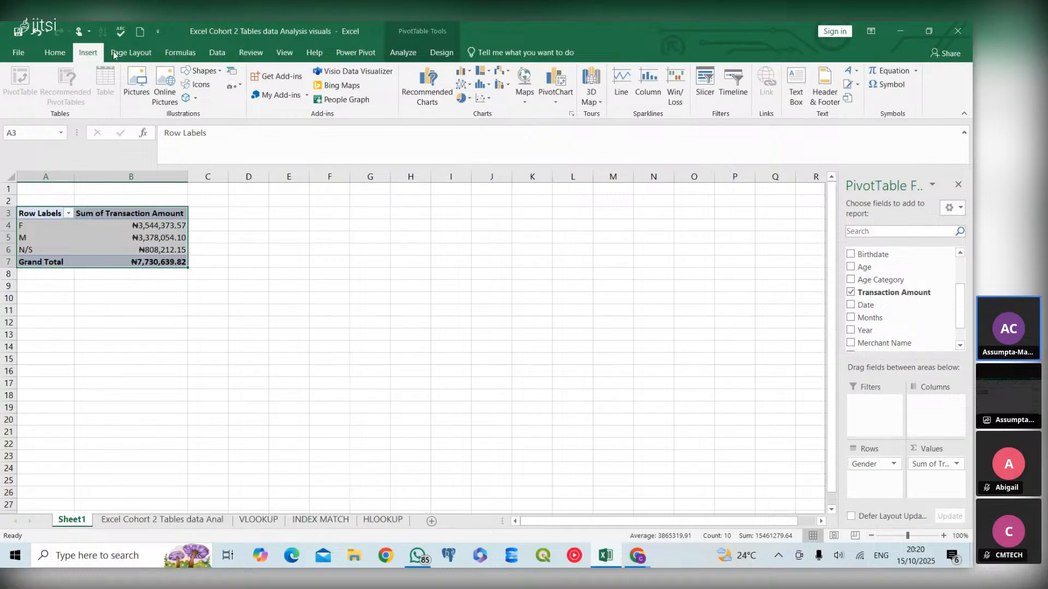
click(416, 87)
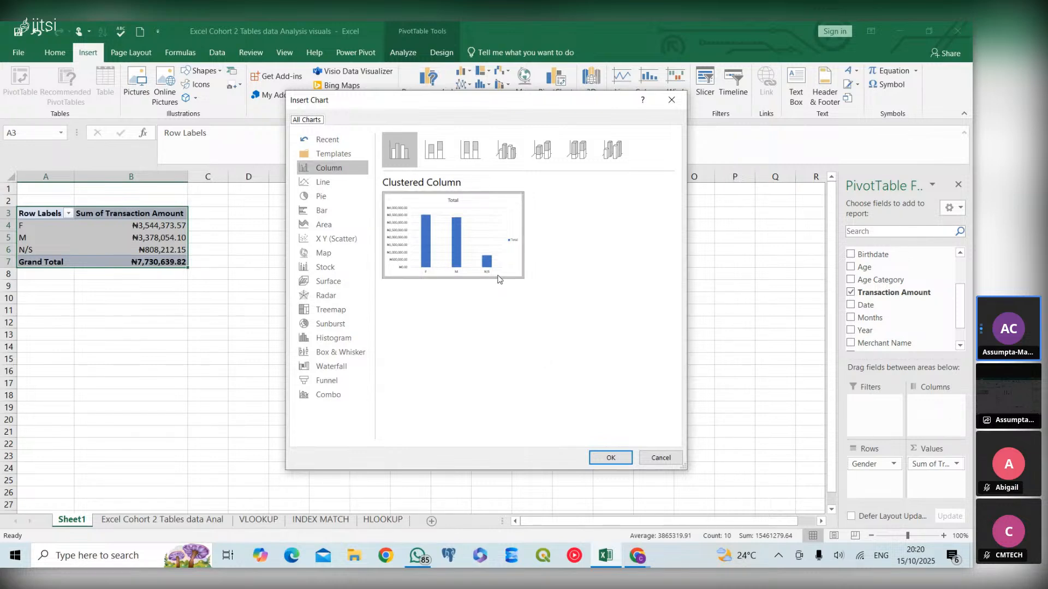
mouse_move(496, 278)
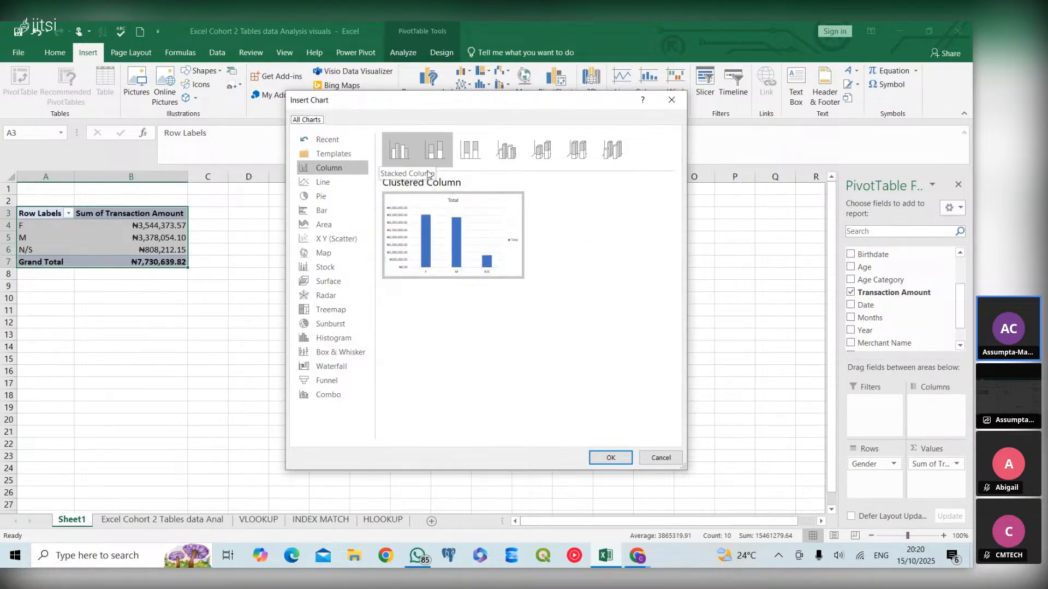
click(321, 196)
mouse_move(424, 215)
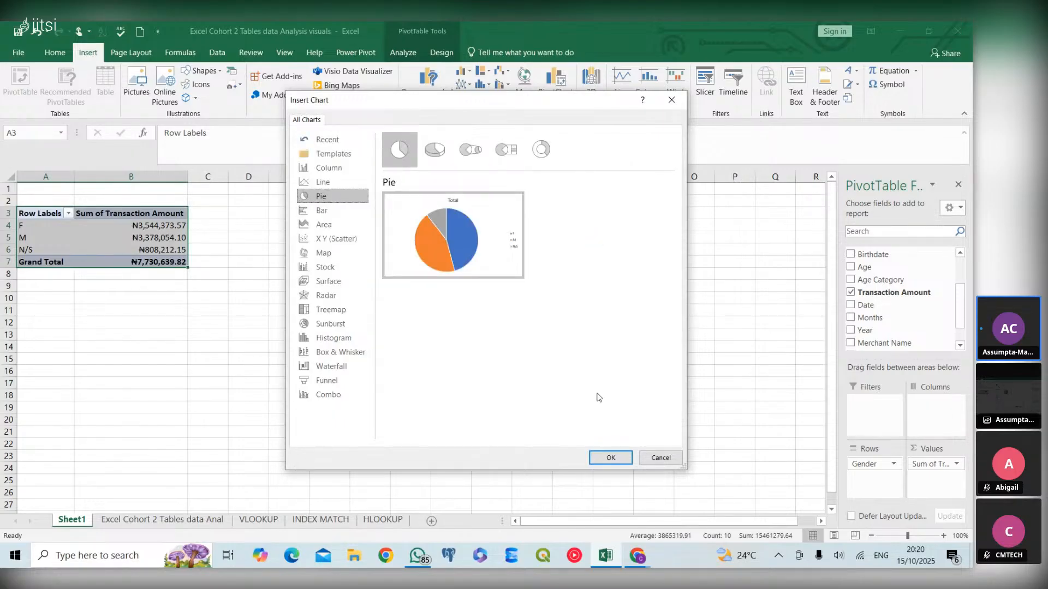
click(610, 458)
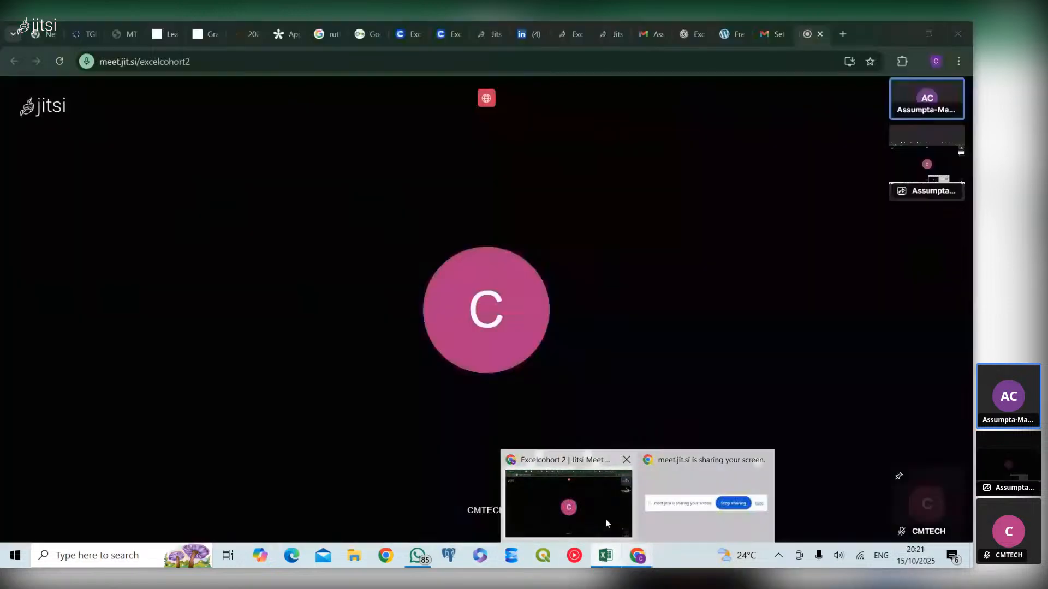
click(605, 519)
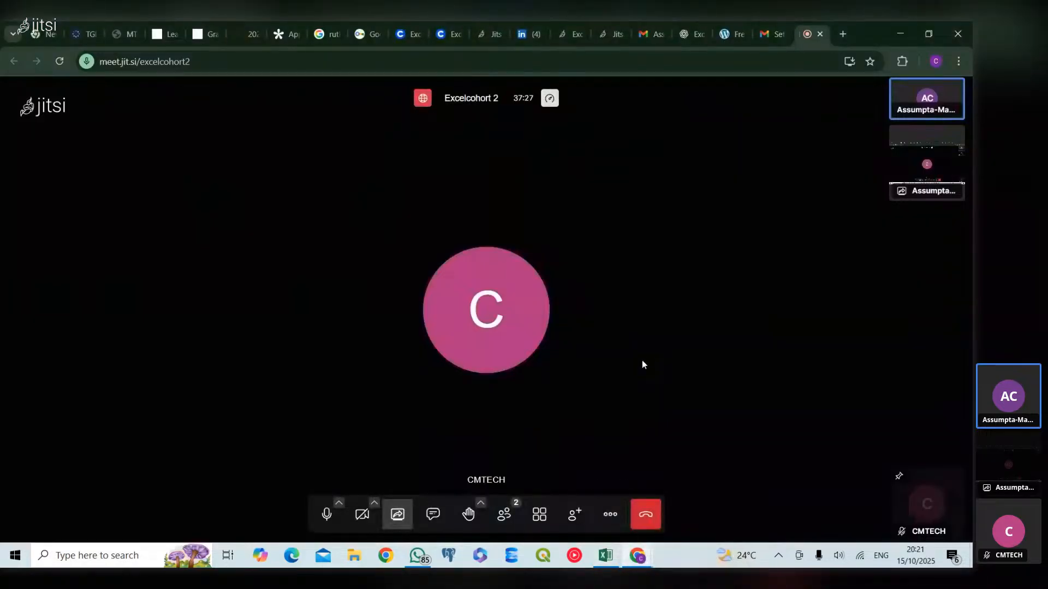
click(900, 34)
mouse_move(388, 355)
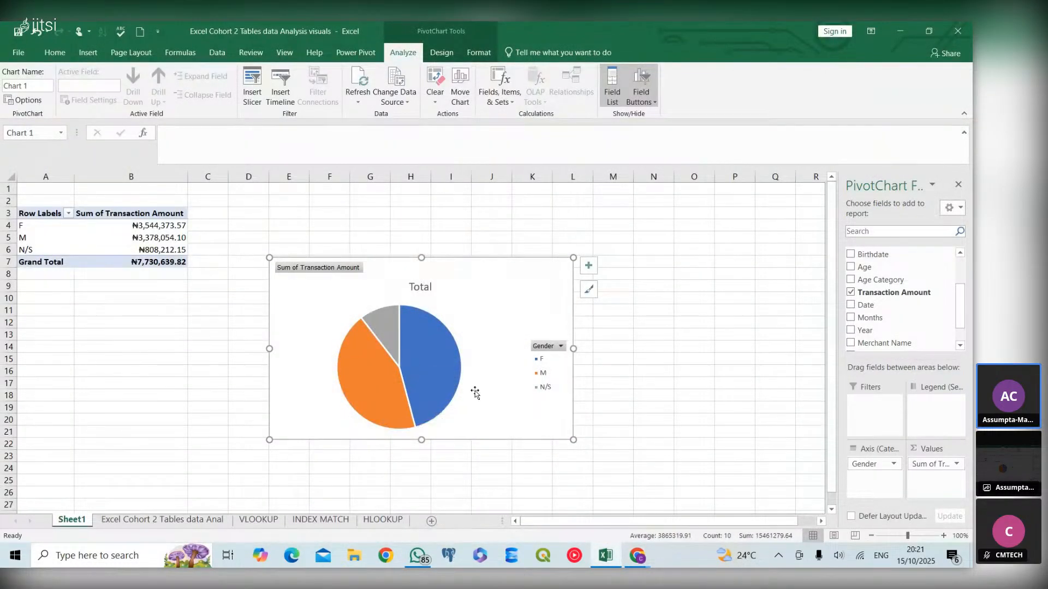
- Hide all field buttons on the pie chart
click(588, 266)
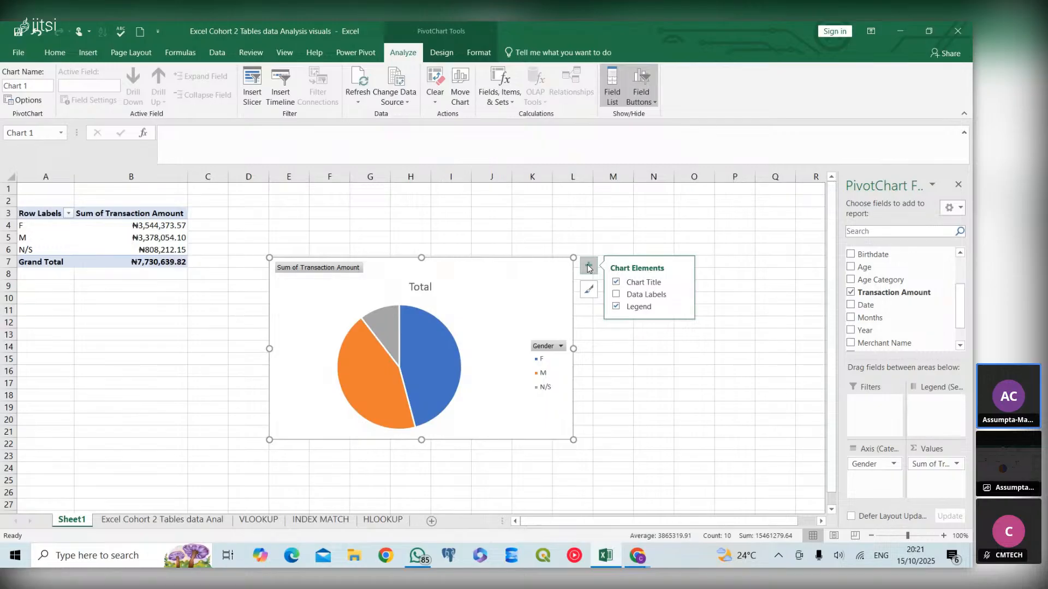
right_click(311, 268)
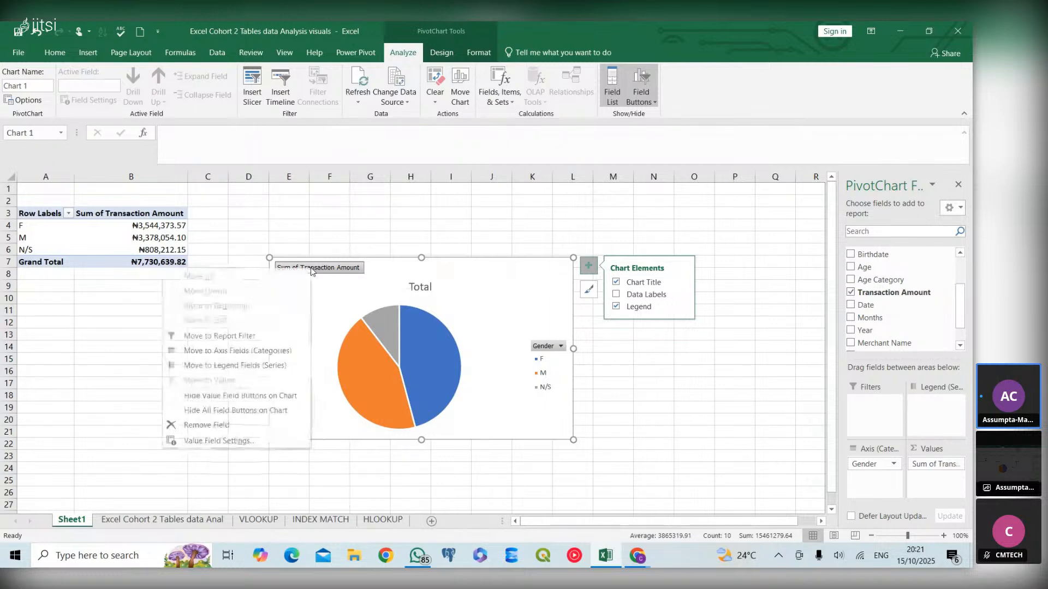
click(271, 412)
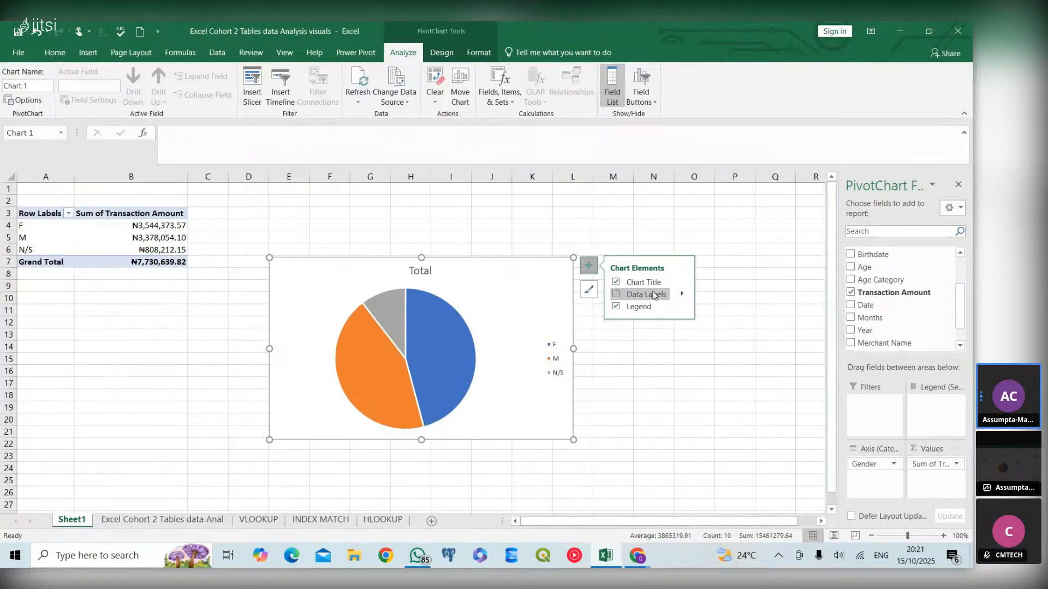
- Show data labels on the pie chart and retitle it Total Revenue by Gender
click(615, 296)
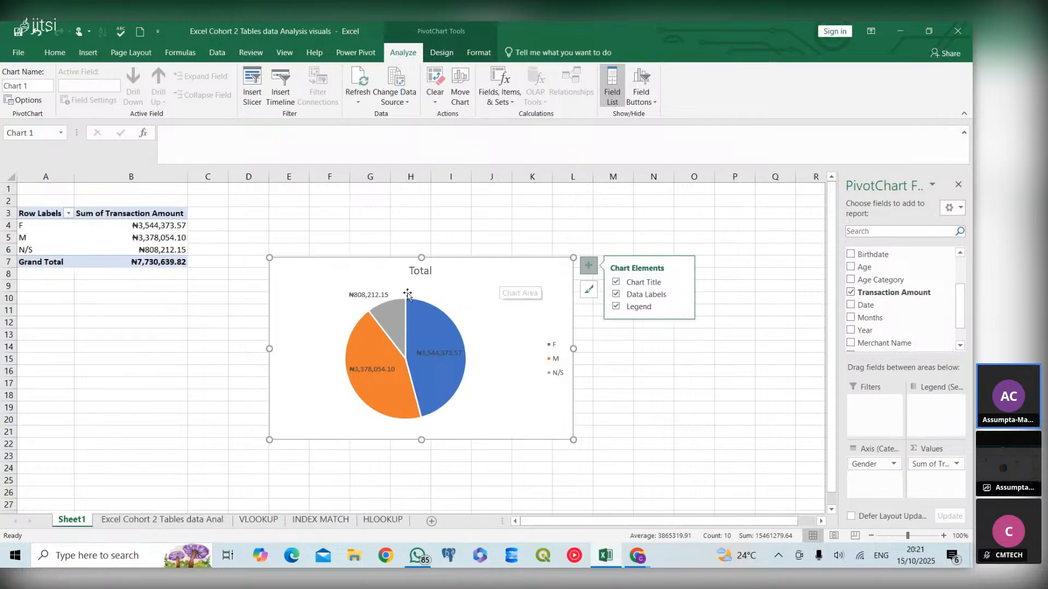
click(423, 272)
click(431, 270)
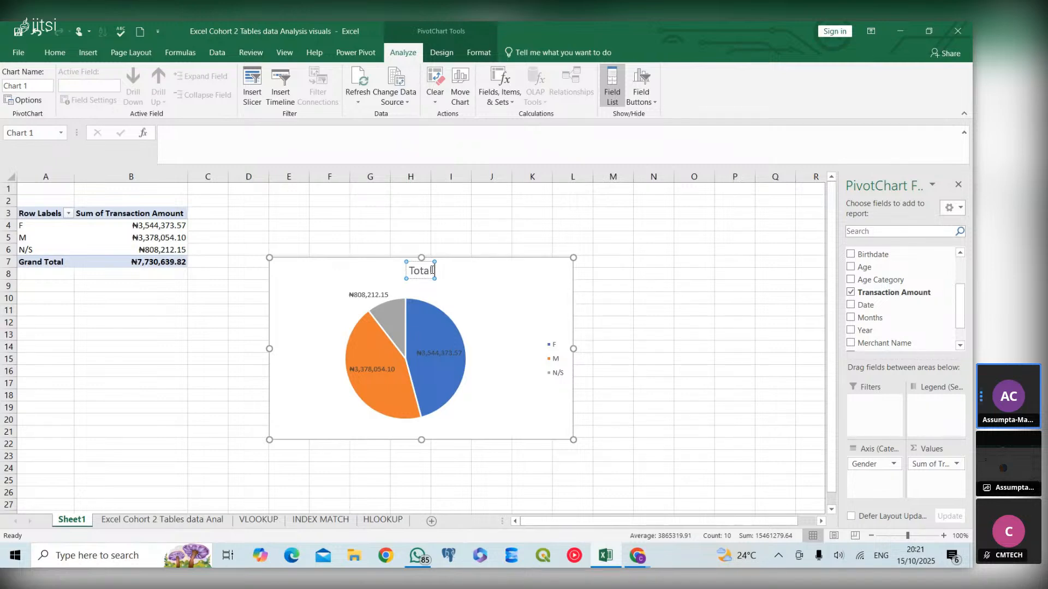
text(Rev)
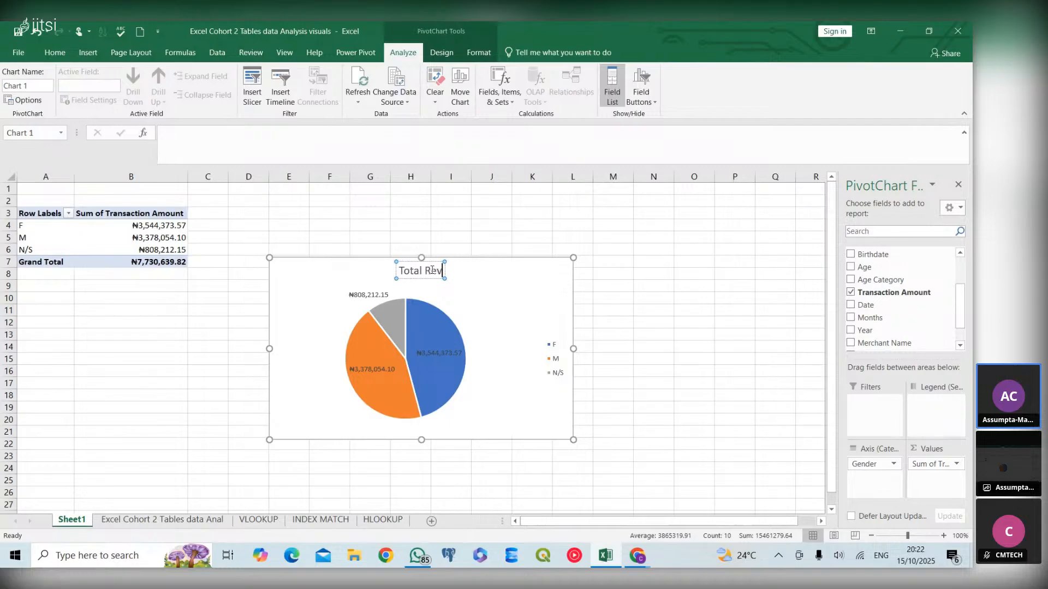
text(enu)
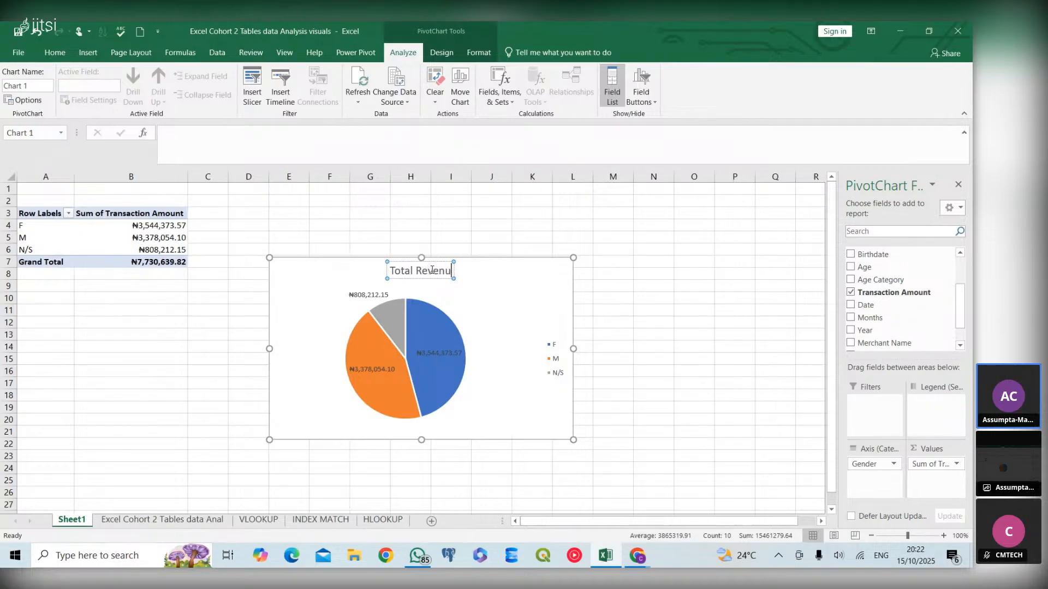
text(e by Gender)
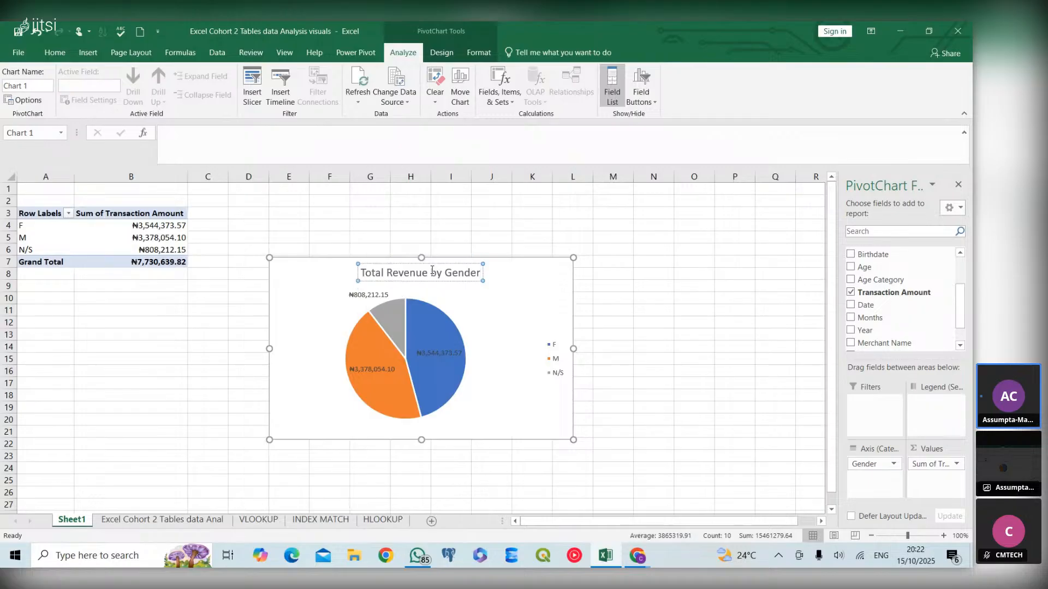
click(512, 293)
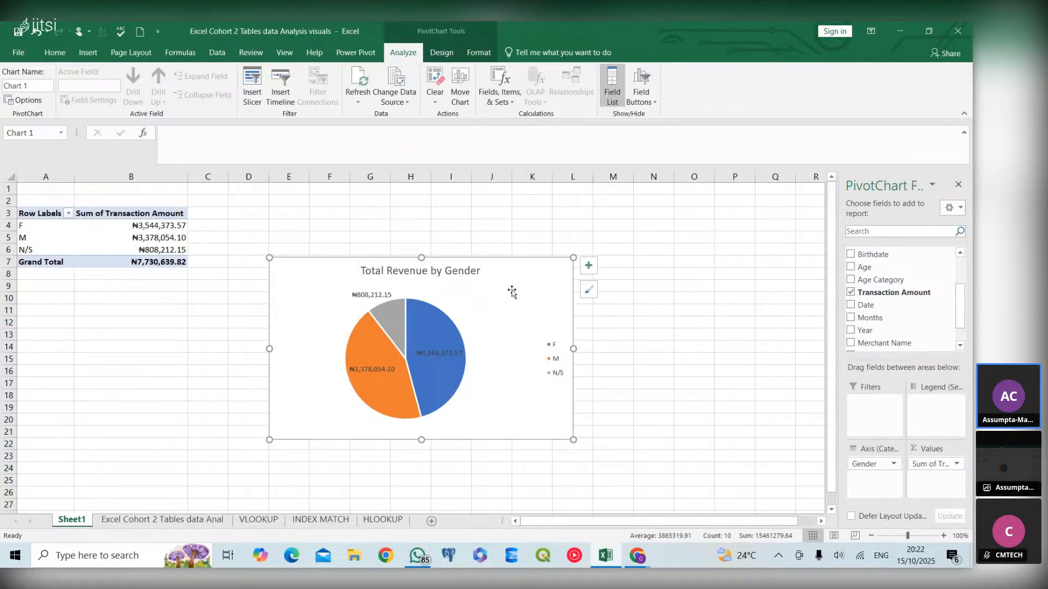
- Set the chart title's font color to black
click(368, 272)
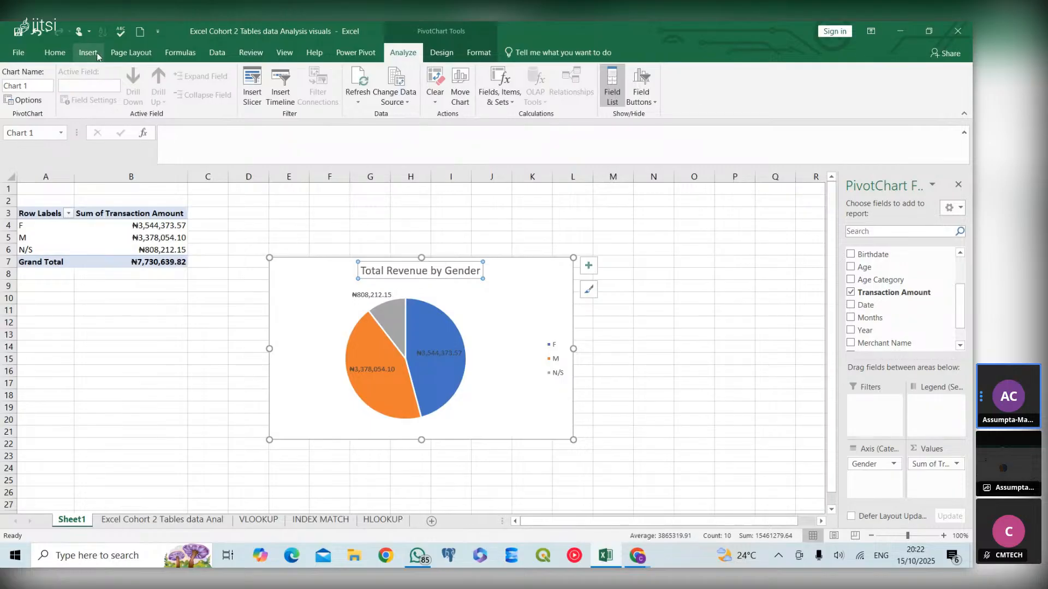
click(60, 52)
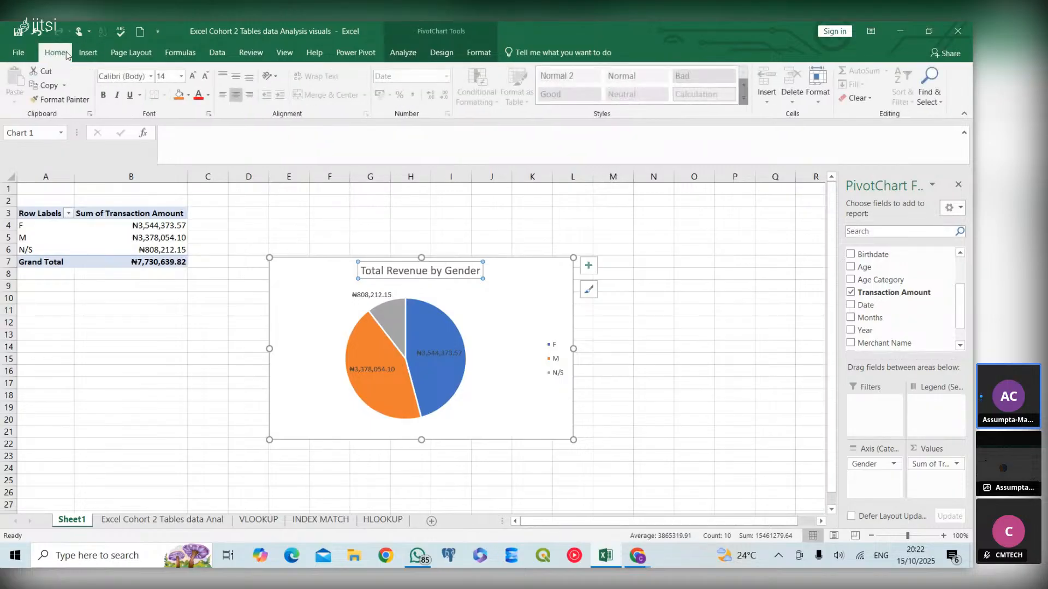
click(208, 95)
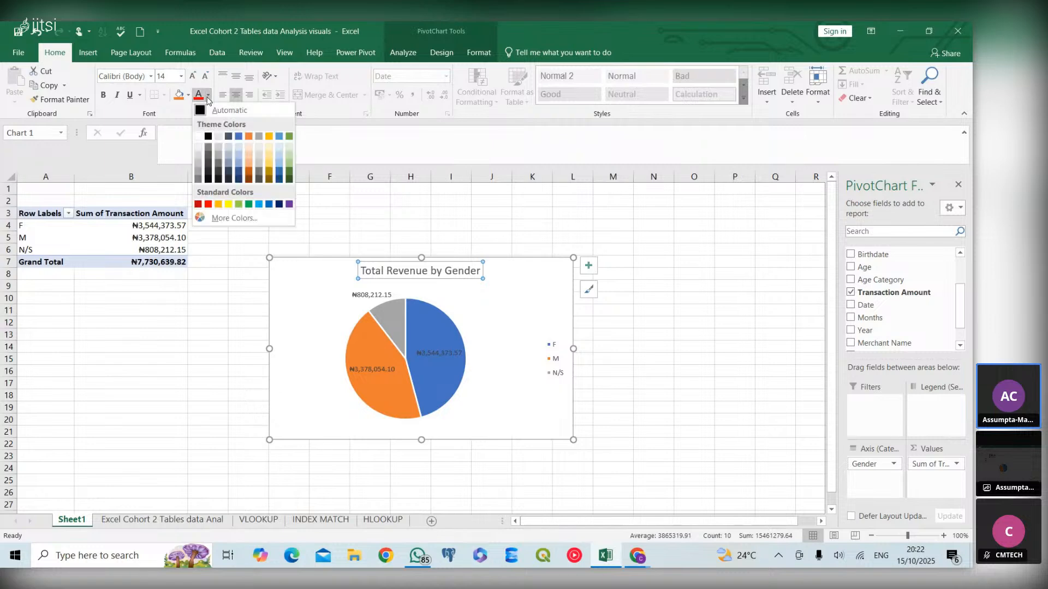
click(208, 136)
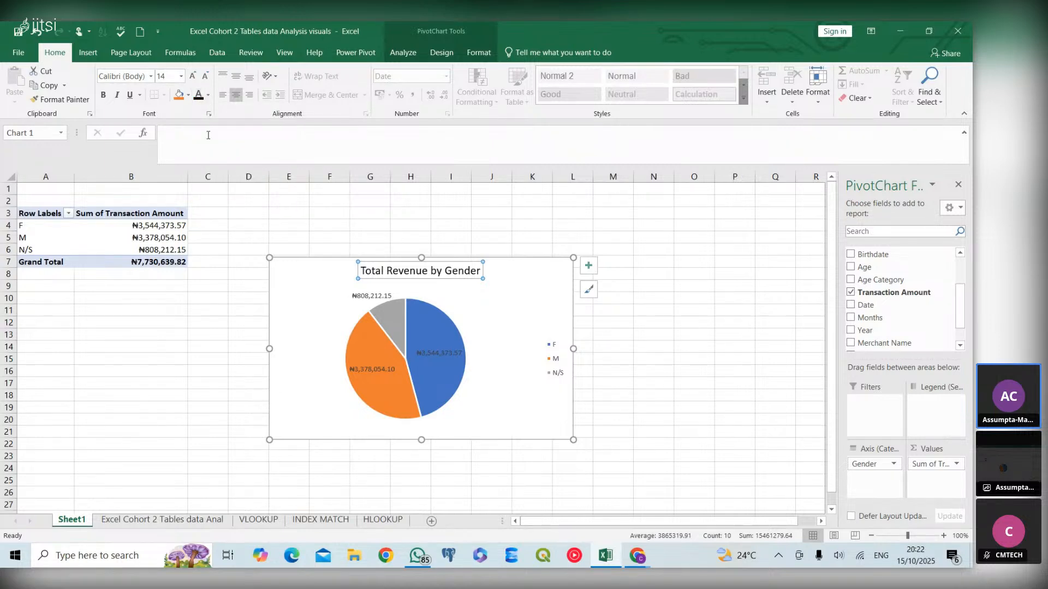
- Make the chart title bold
click(372, 295)
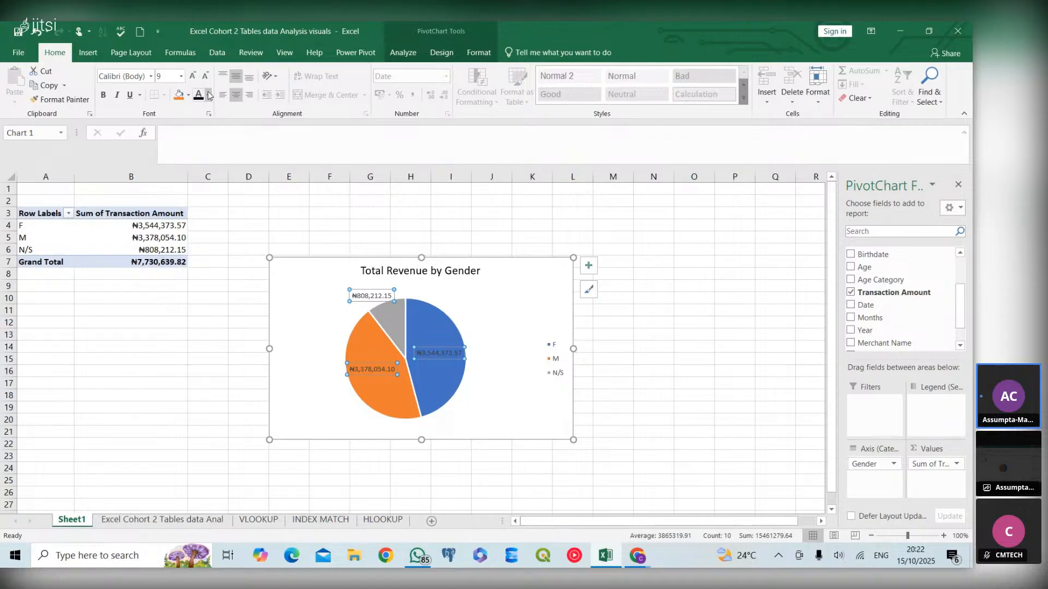
click(406, 265)
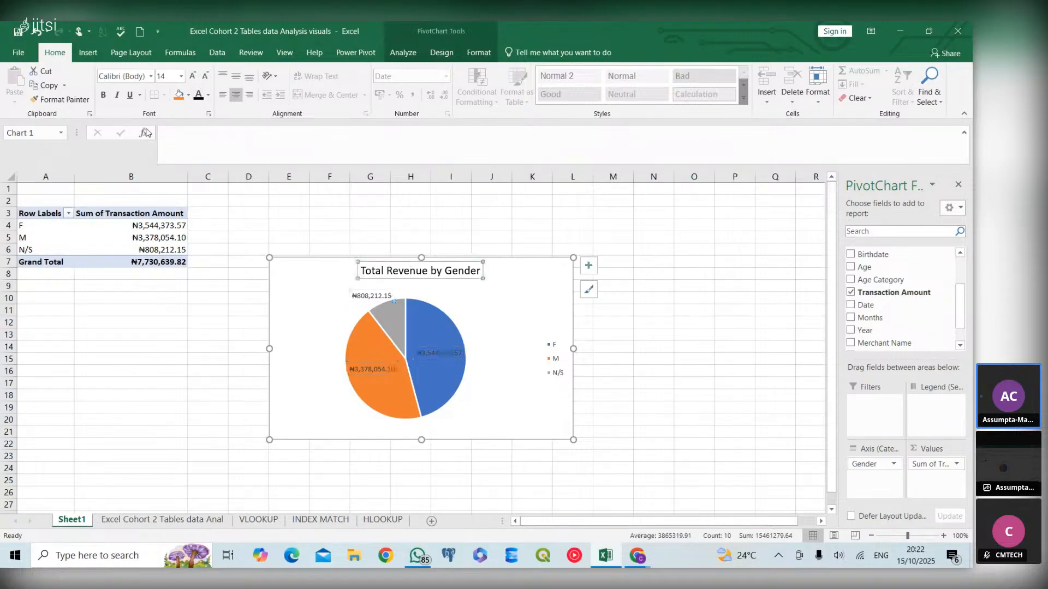
click(104, 96)
- Set the data labels' font color to black and make them bold
key(Down)
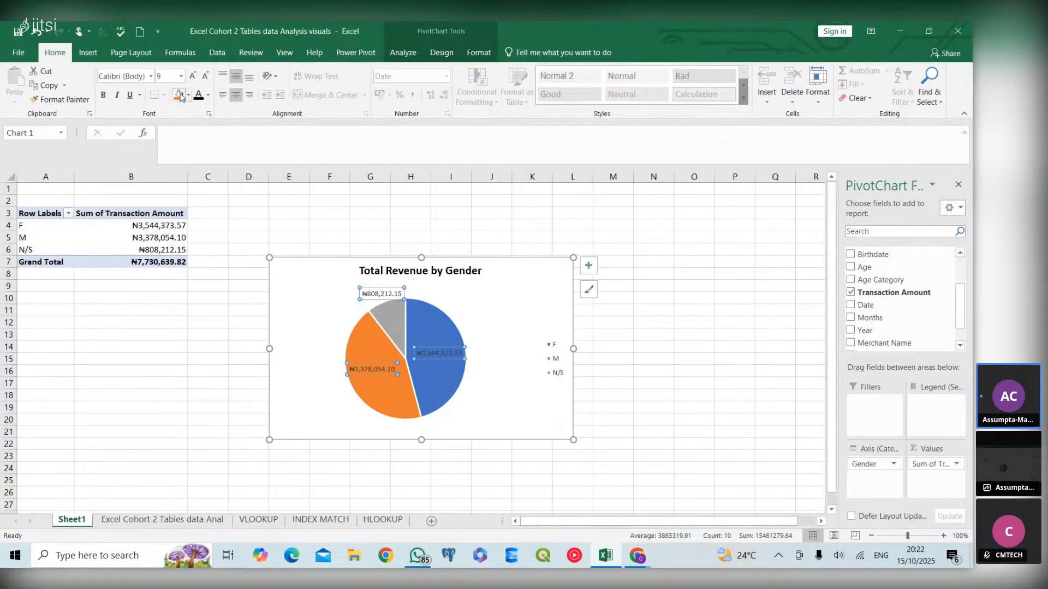
click(210, 96)
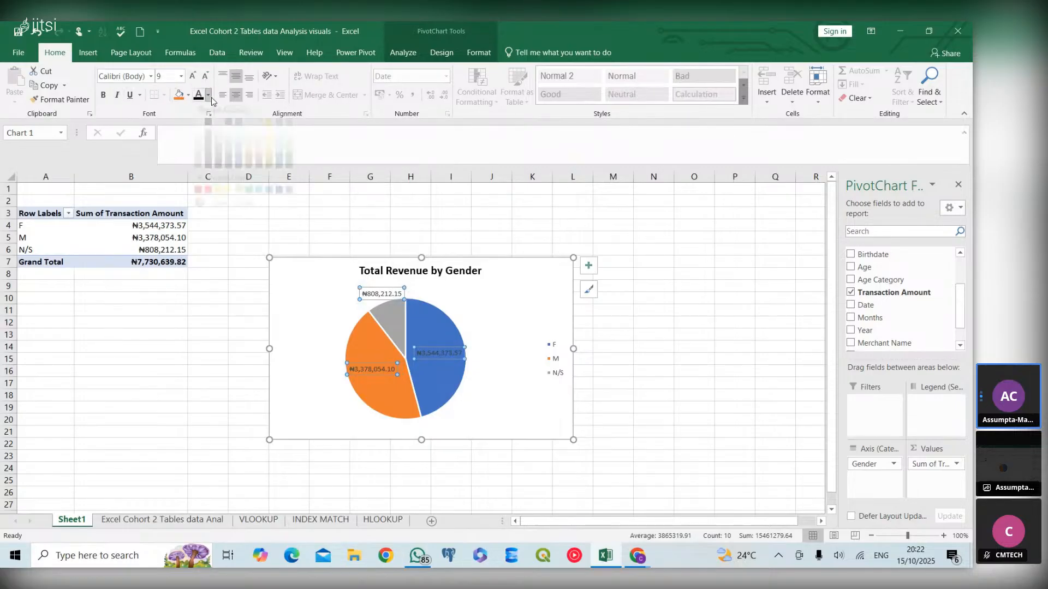
click(208, 137)
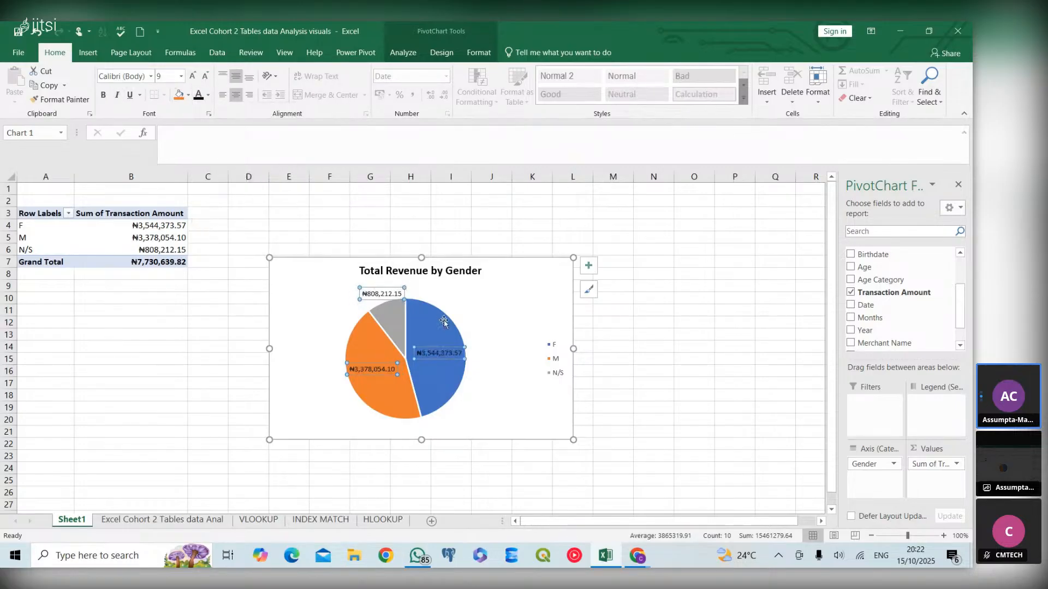
click(103, 95)
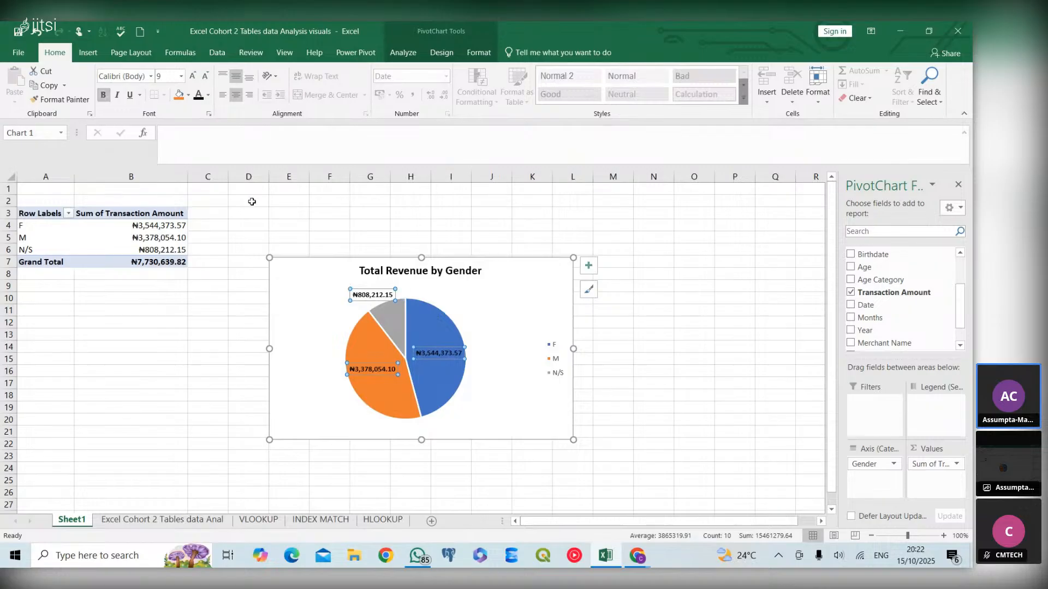
- Make the legend text bold with a black font color
click(546, 347)
click(104, 96)
click(207, 96)
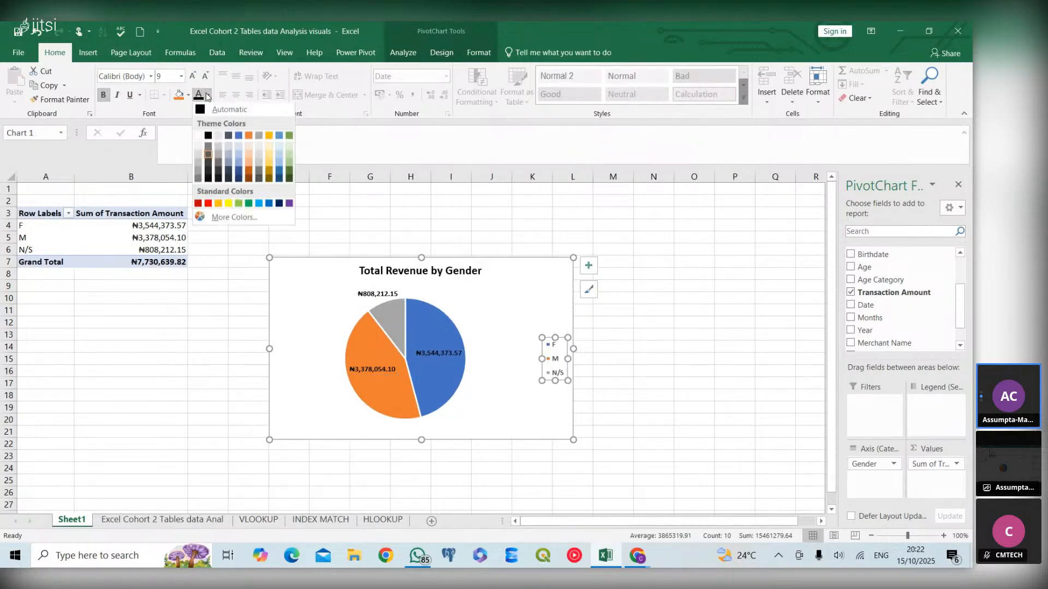
click(208, 136)
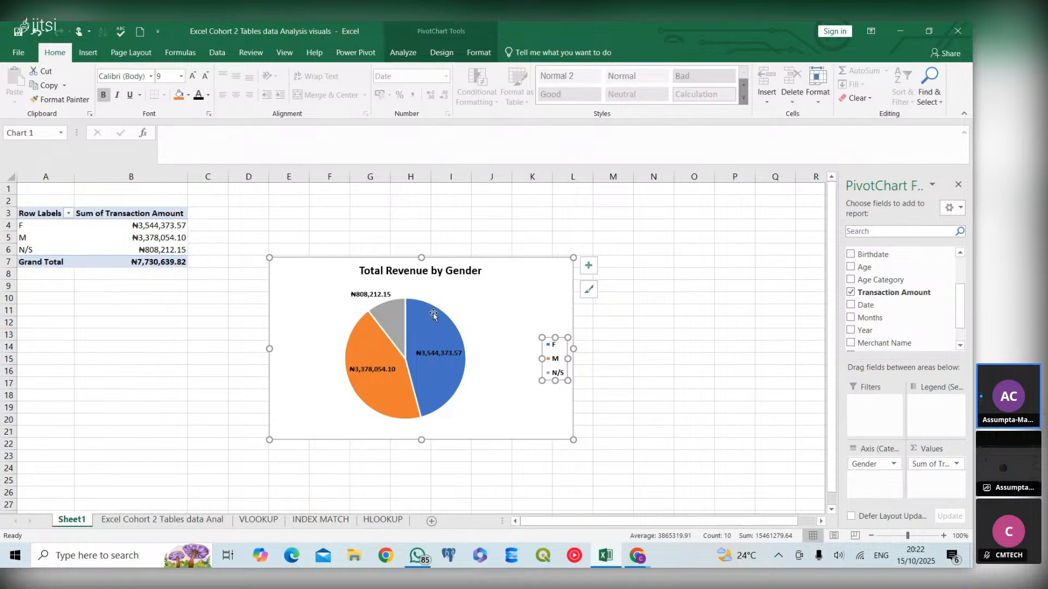
click(495, 316)
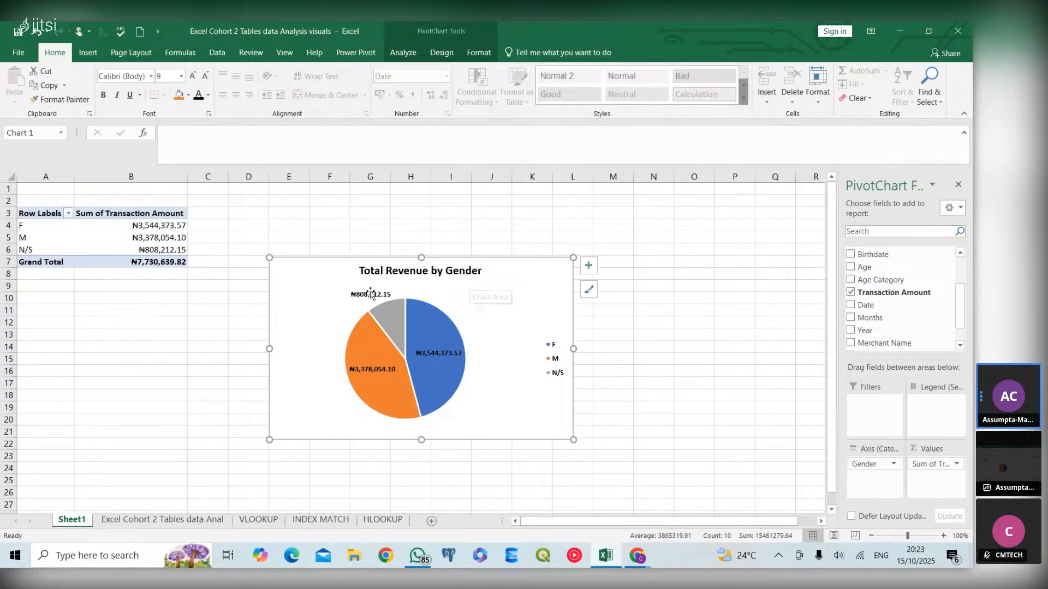
- Open the Format Data Labels pane for the pie chart's labels and select the N/S data label alone
click(358, 296)
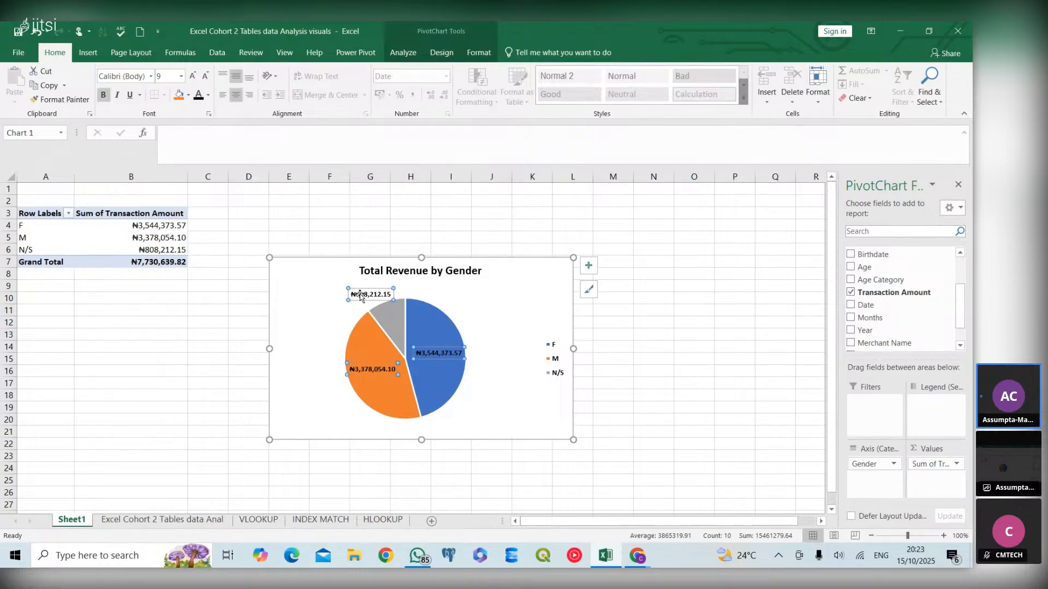
right_click(360, 295)
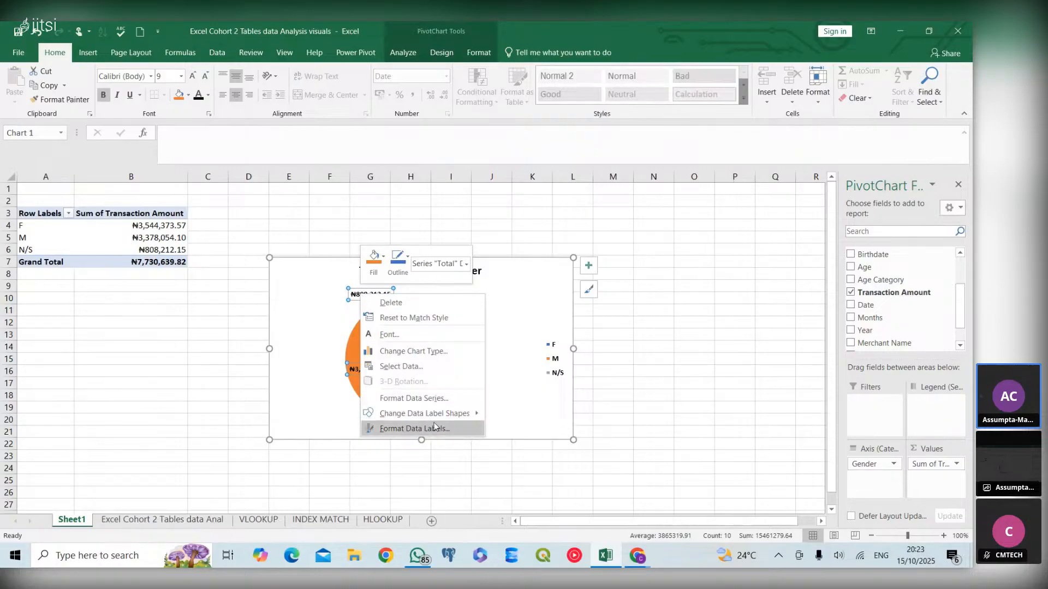
key(Escape)
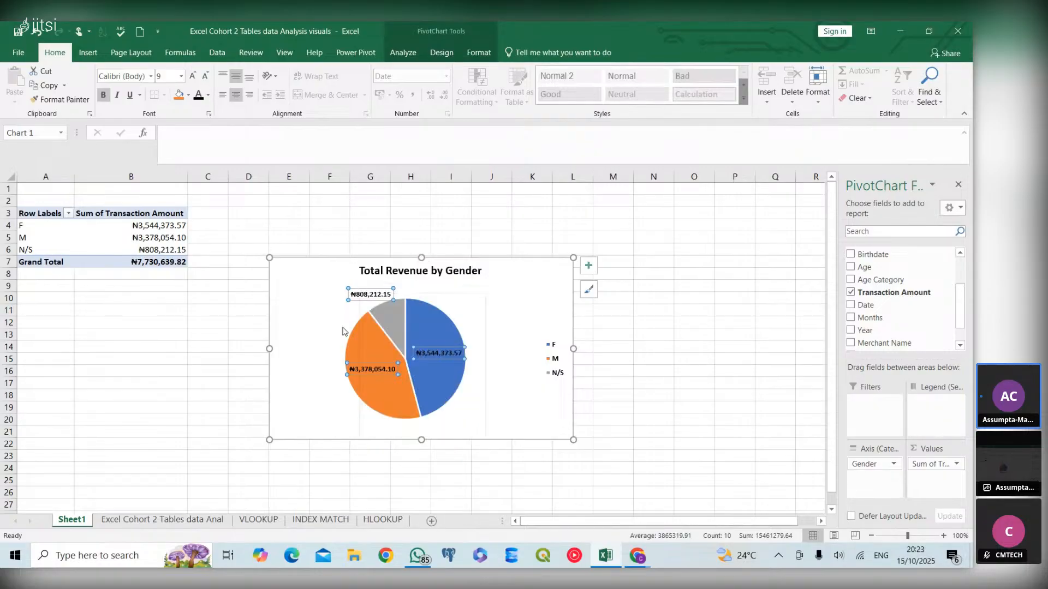
right_click(385, 295)
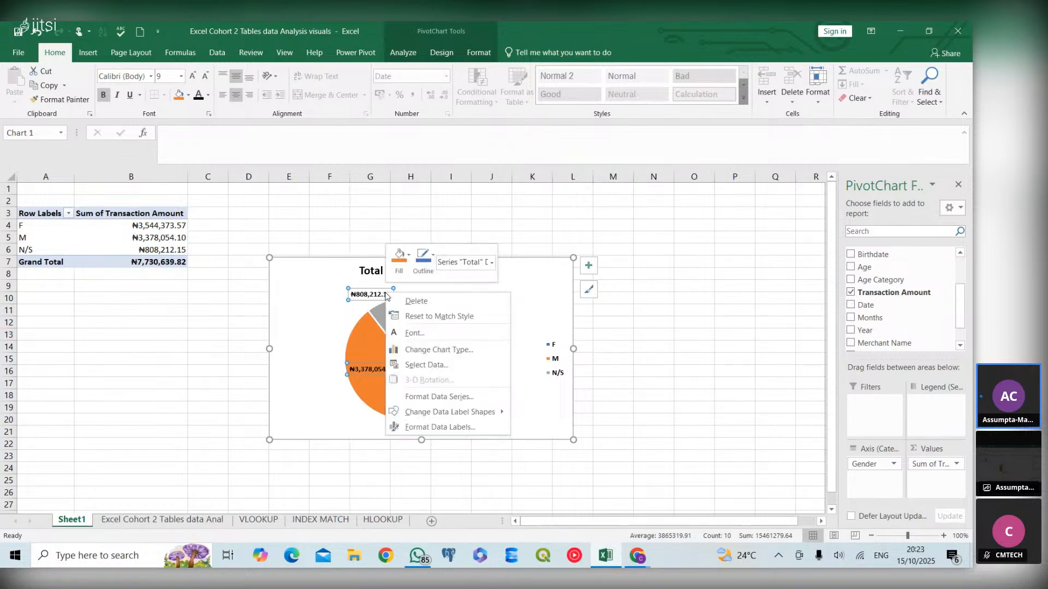
key(Escape)
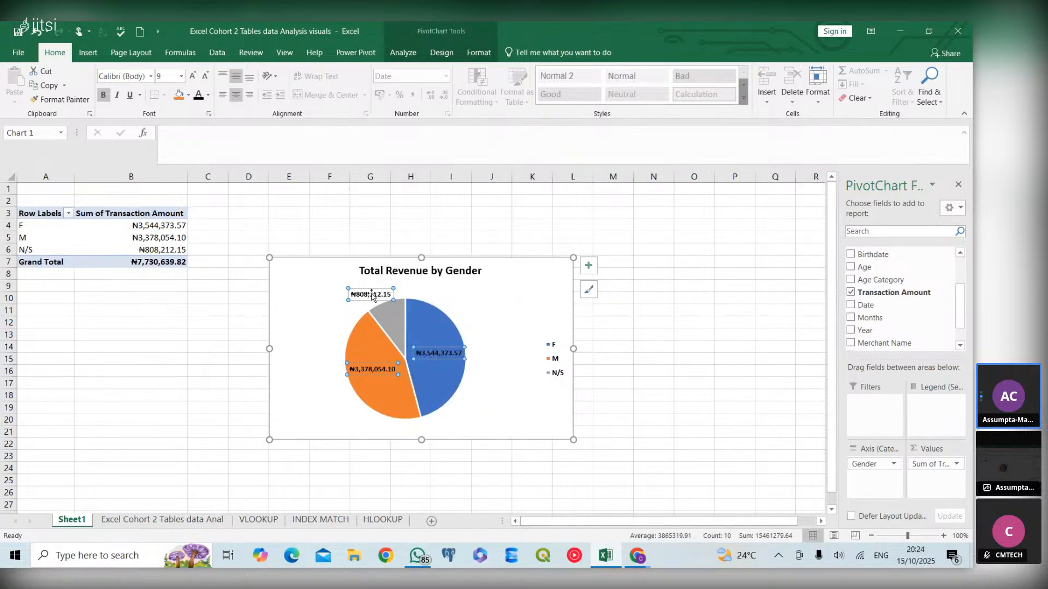
click(375, 295)
click(416, 300)
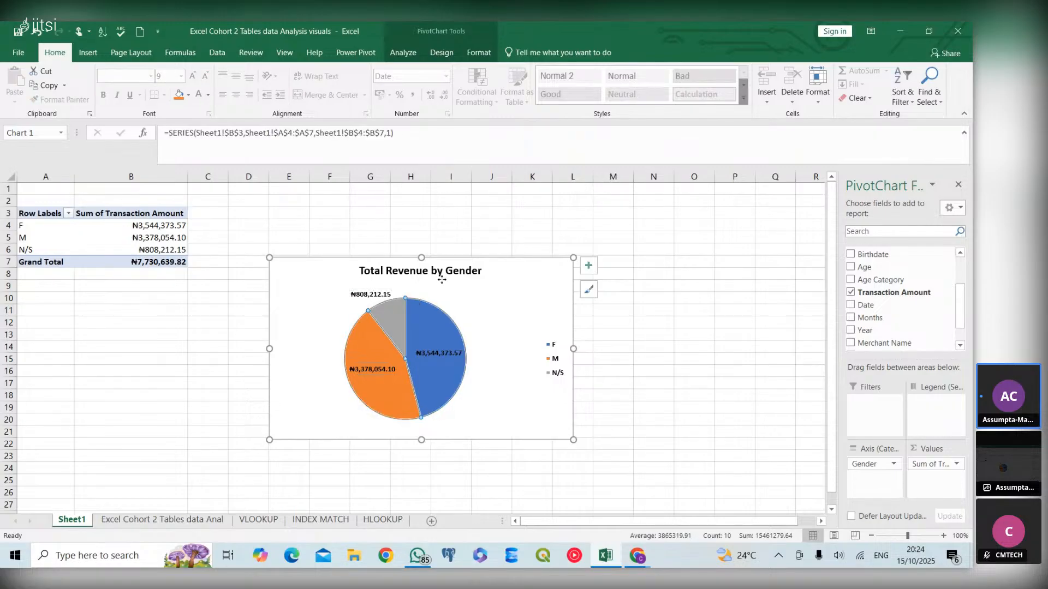
click(385, 298)
click(371, 295)
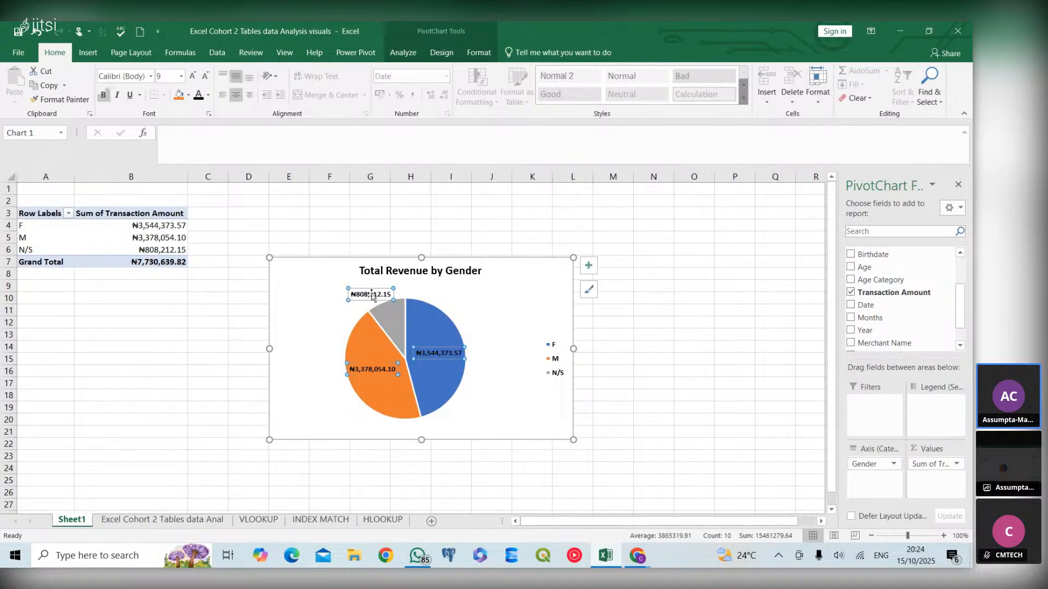
right_click(371, 295)
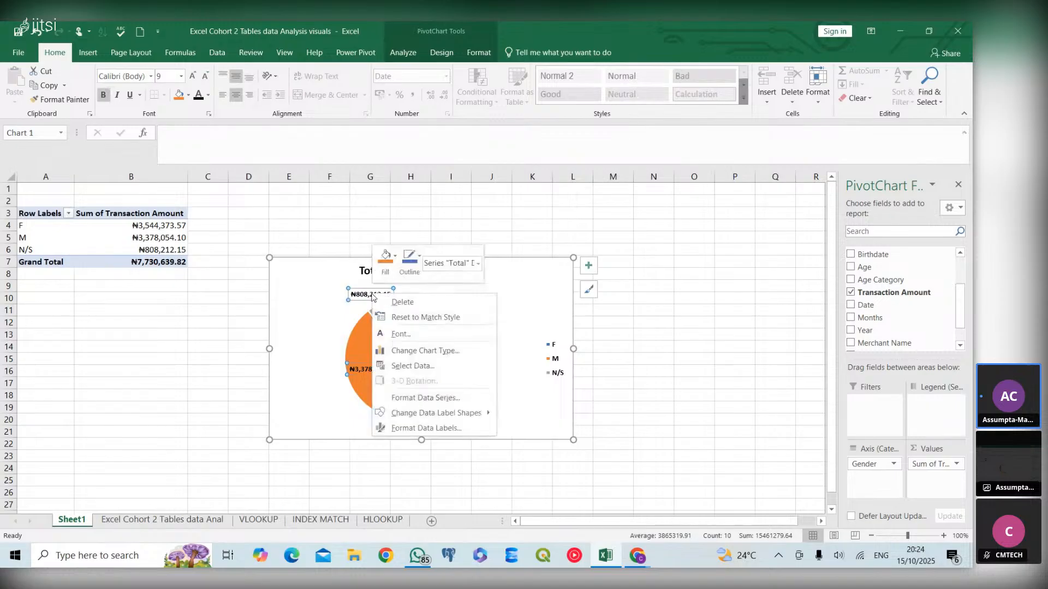
click(439, 428)
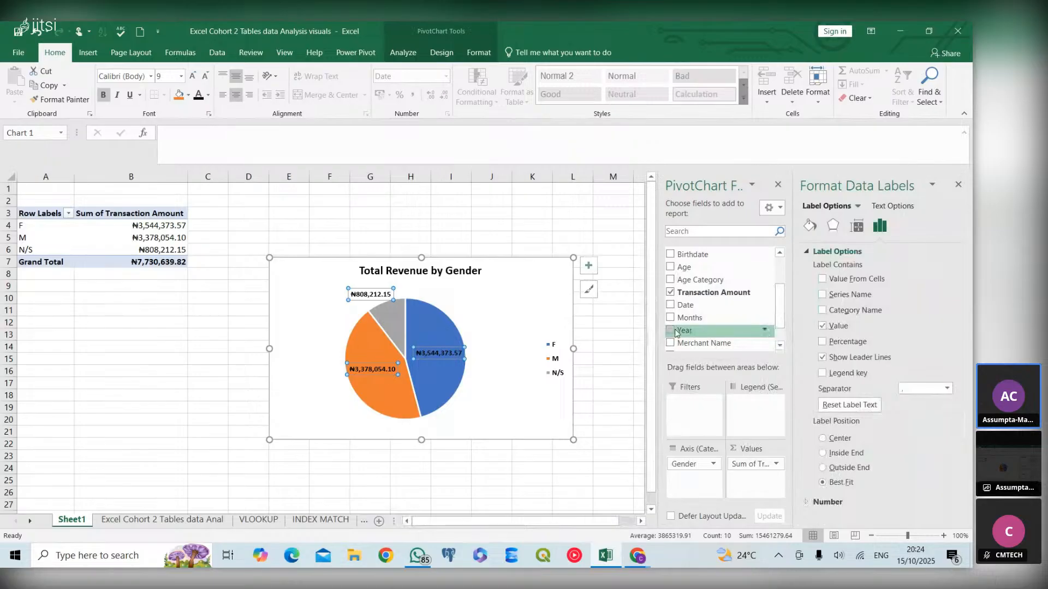
click(370, 295)
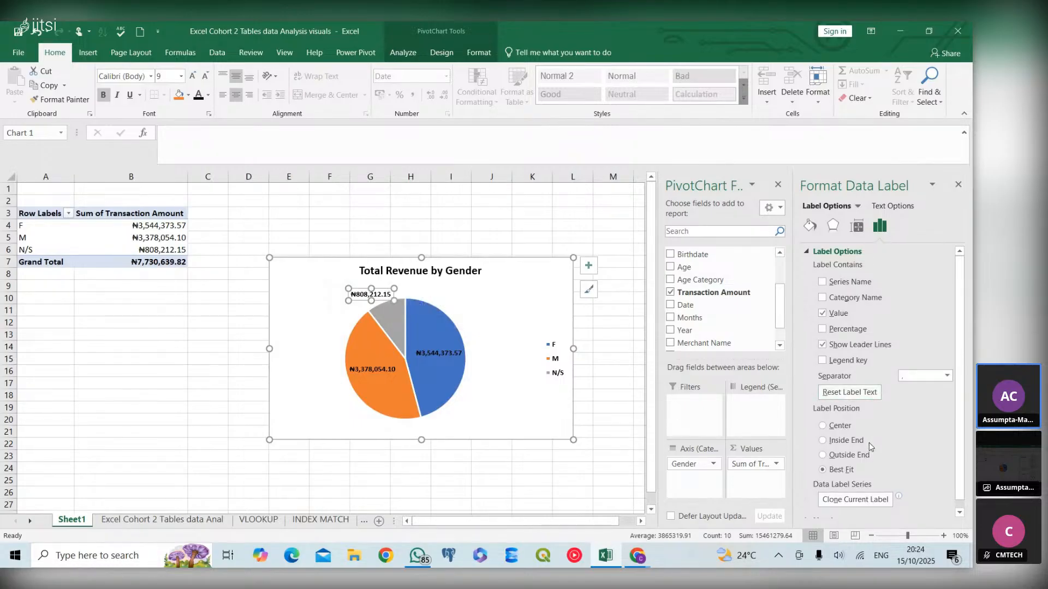
- Rotate the selected N/S data label's text direction to Rotate all text 90°
click(833, 228)
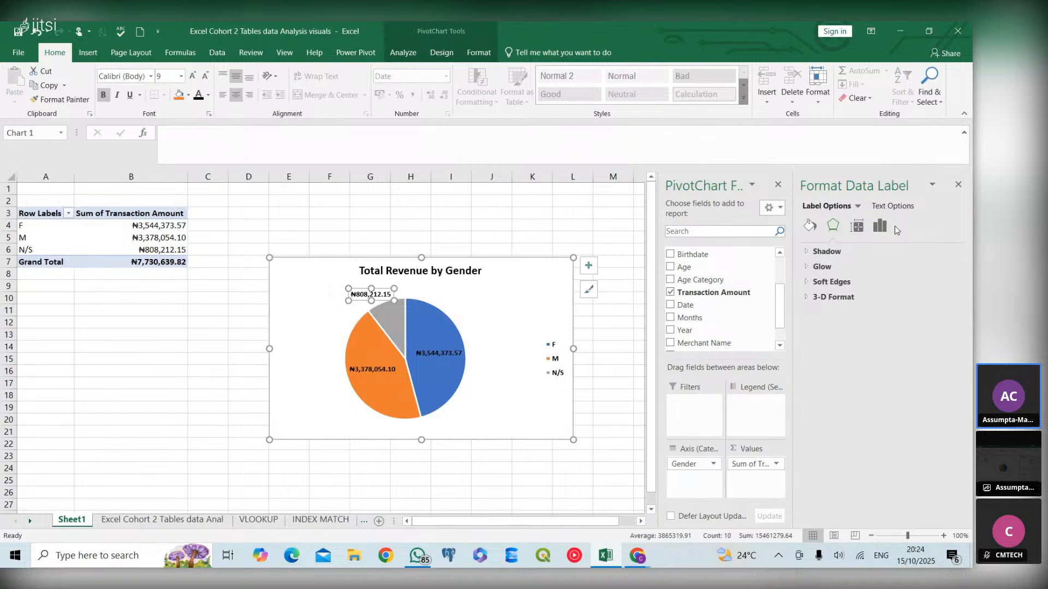
click(880, 227)
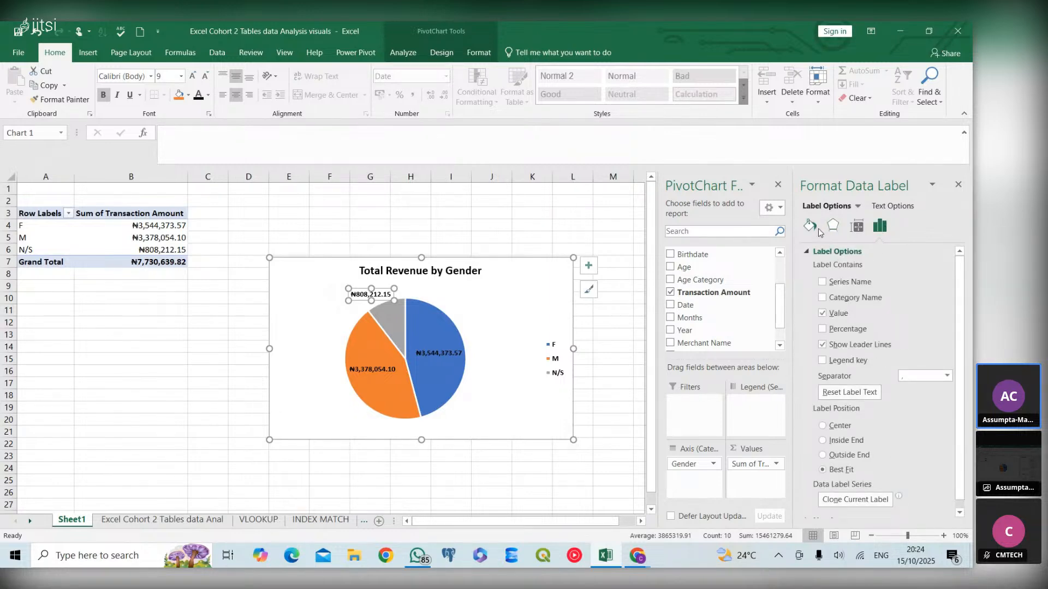
click(858, 208)
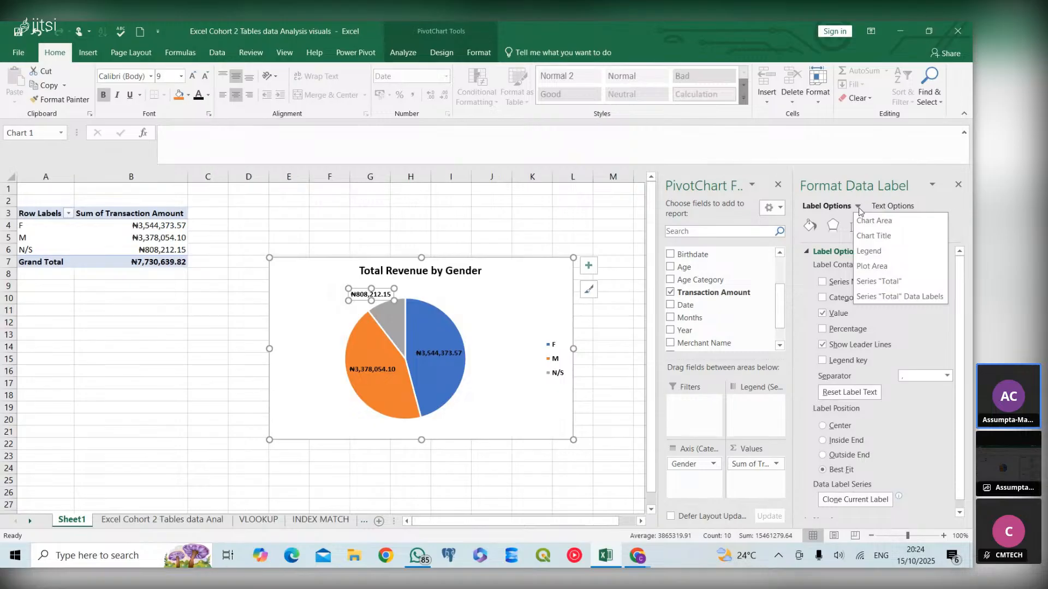
click(860, 211)
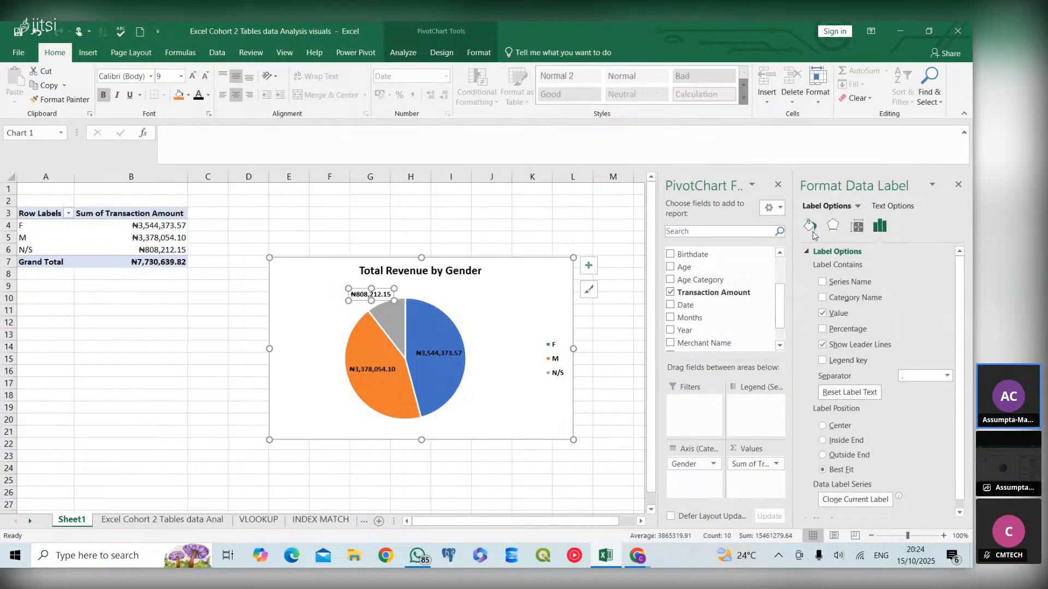
click(817, 233)
click(832, 234)
click(855, 232)
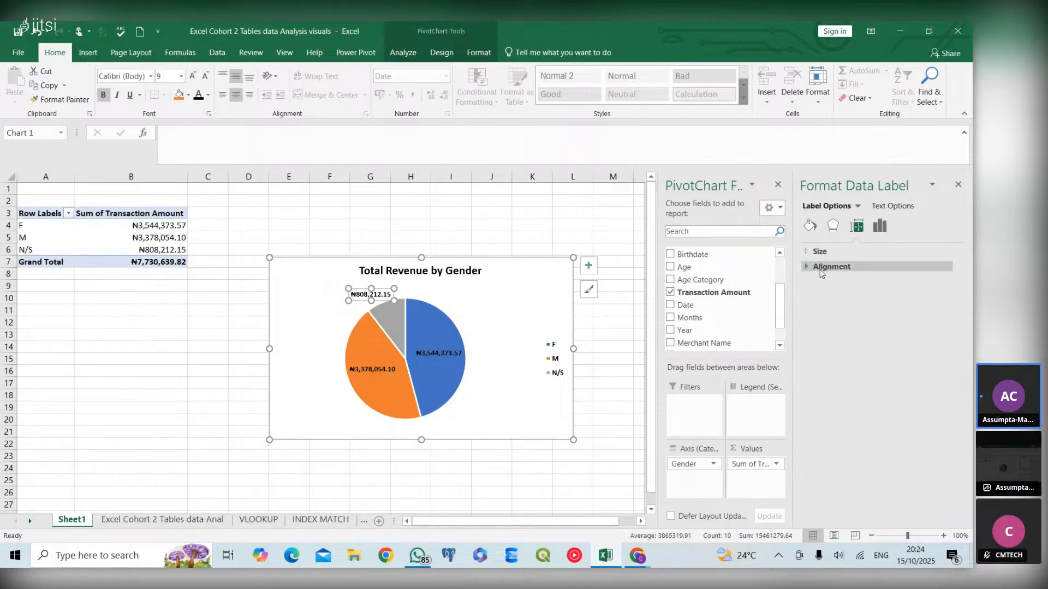
click(805, 267)
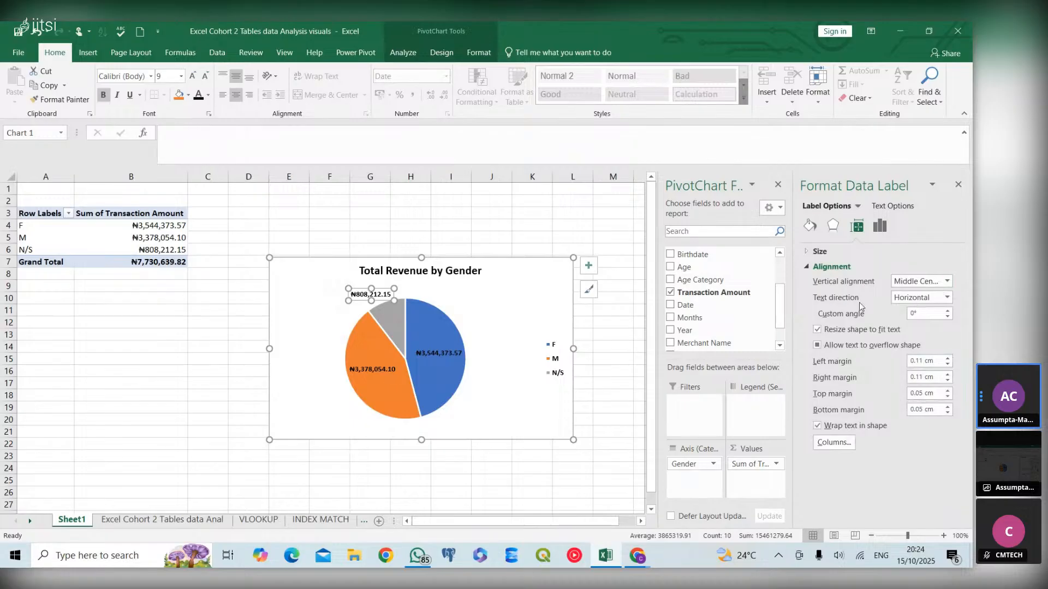
click(948, 298)
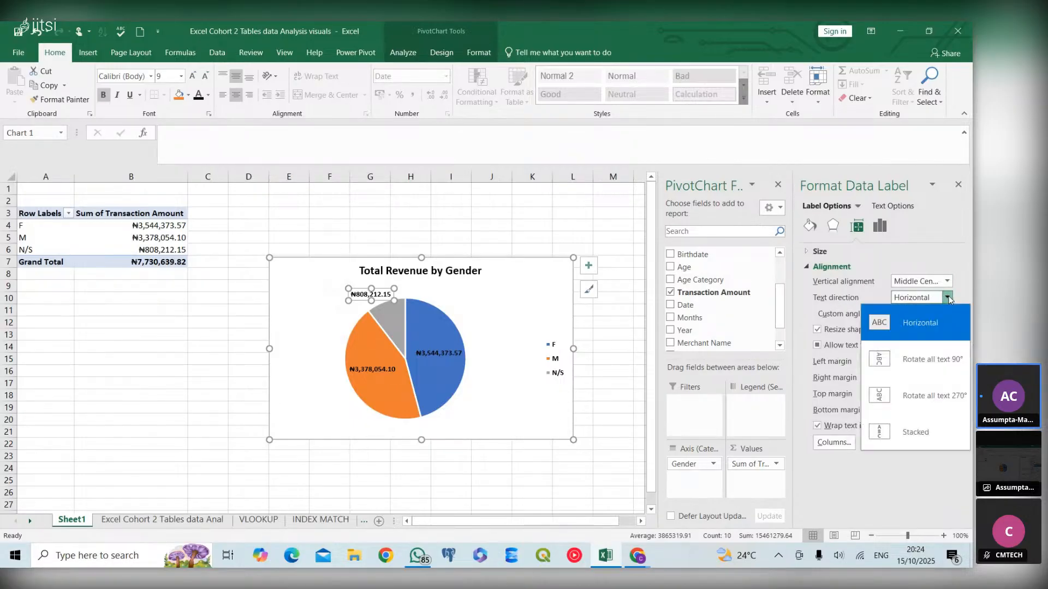
click(909, 370)
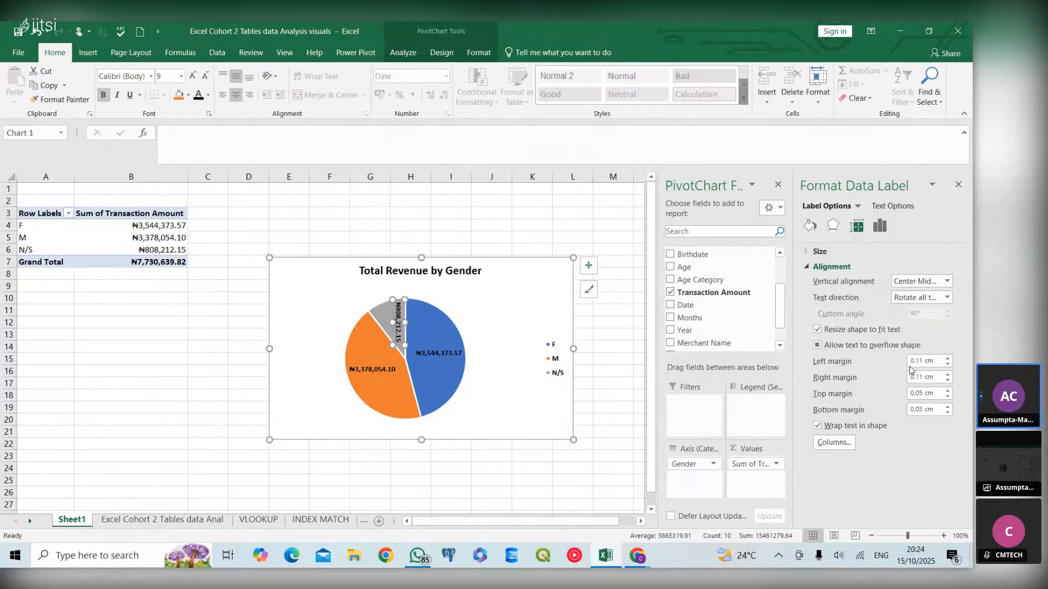
- Select the chart title and underline it, then deselect the chart
click(351, 306)
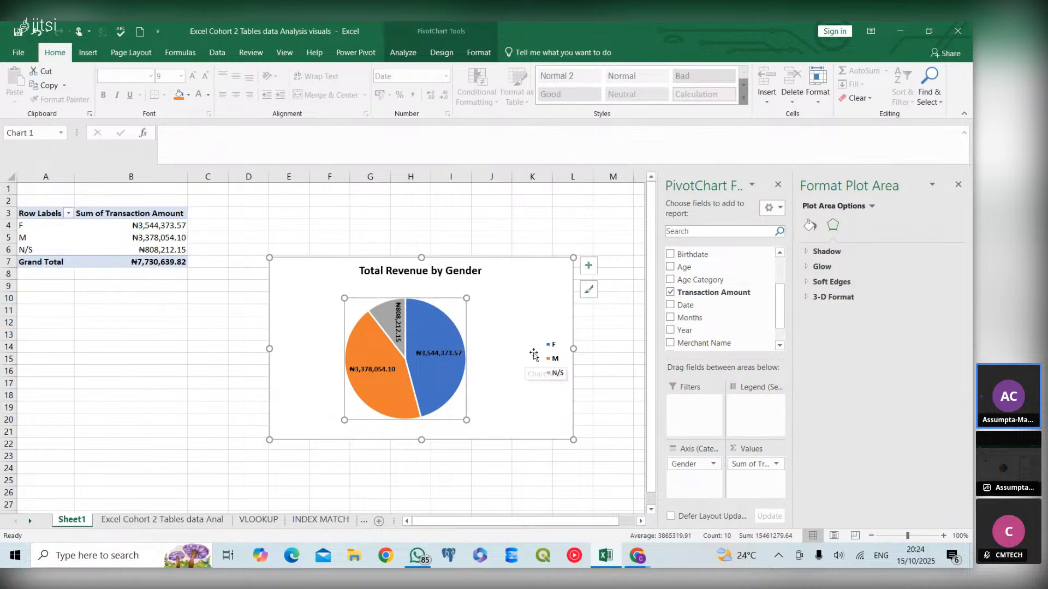
click(505, 418)
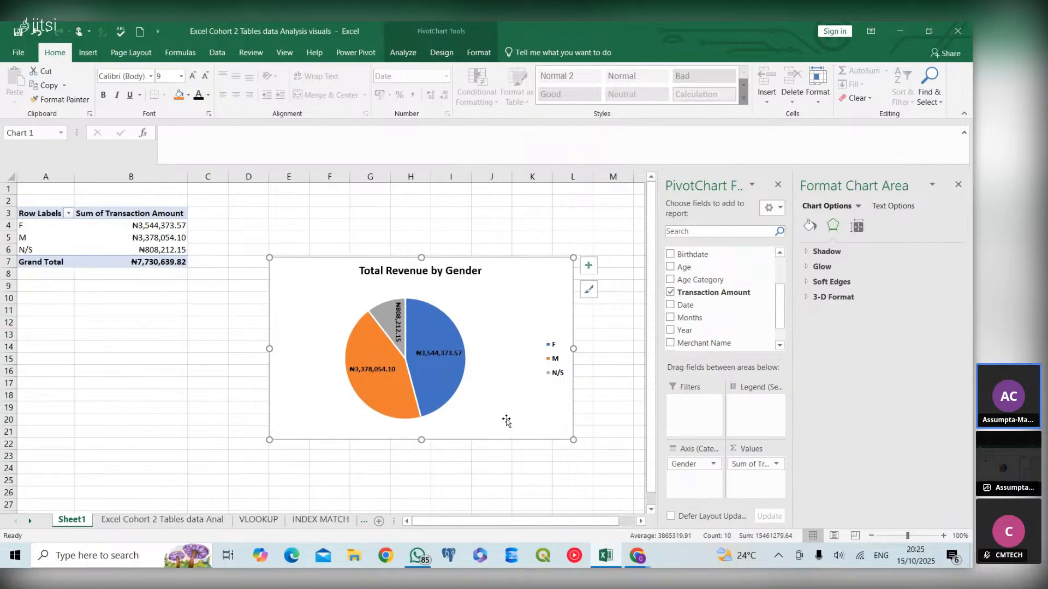
click(457, 270)
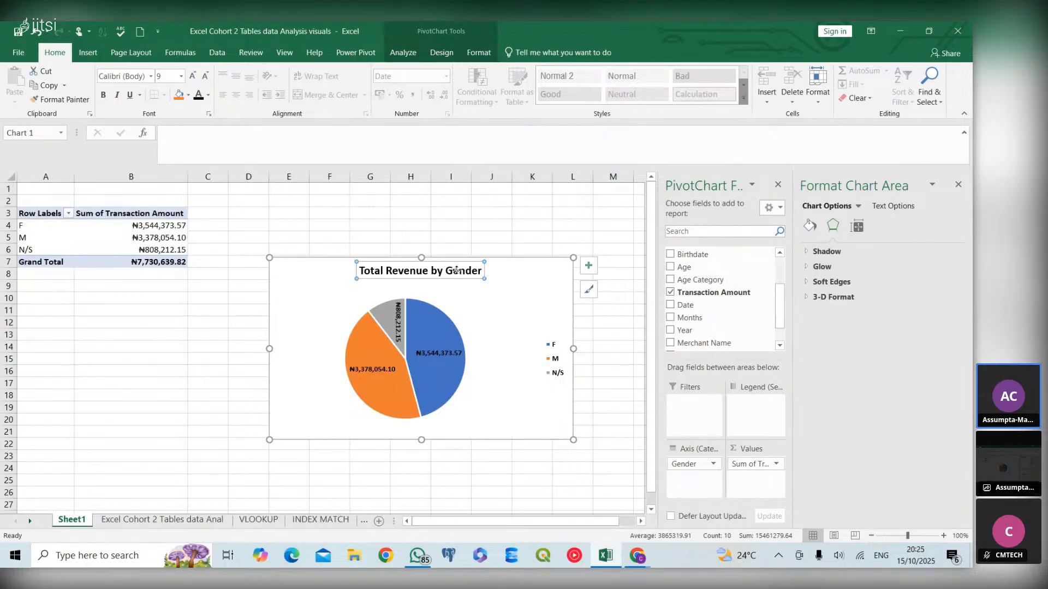
click(128, 96)
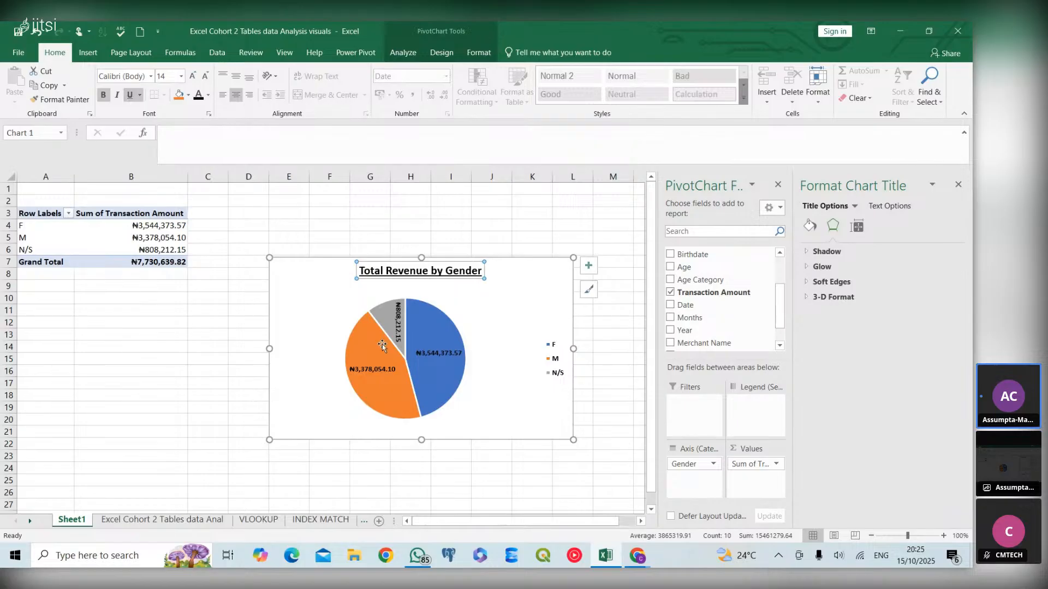
click(538, 396)
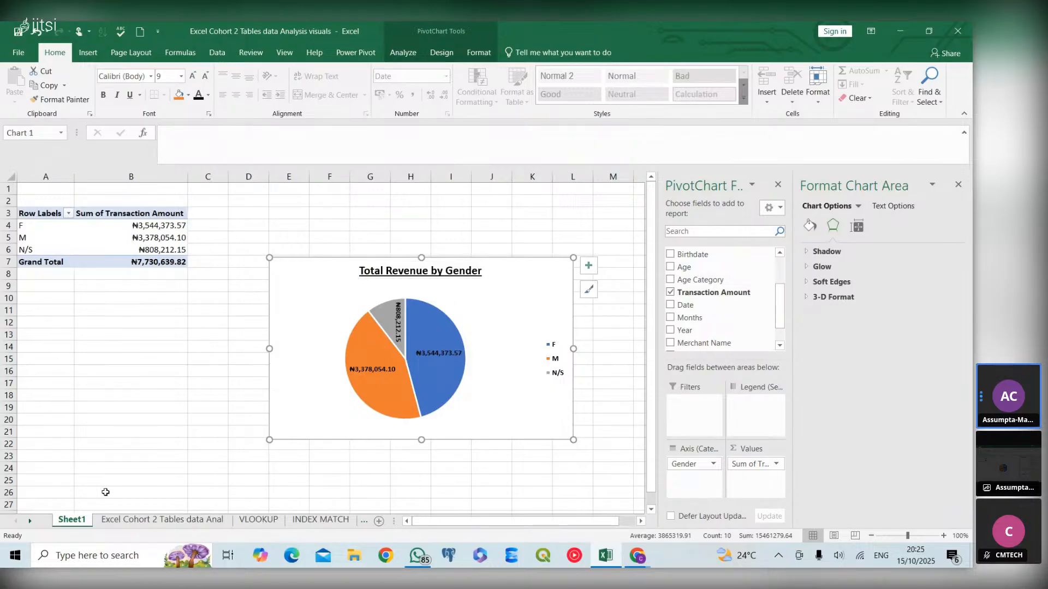
click(138, 361)
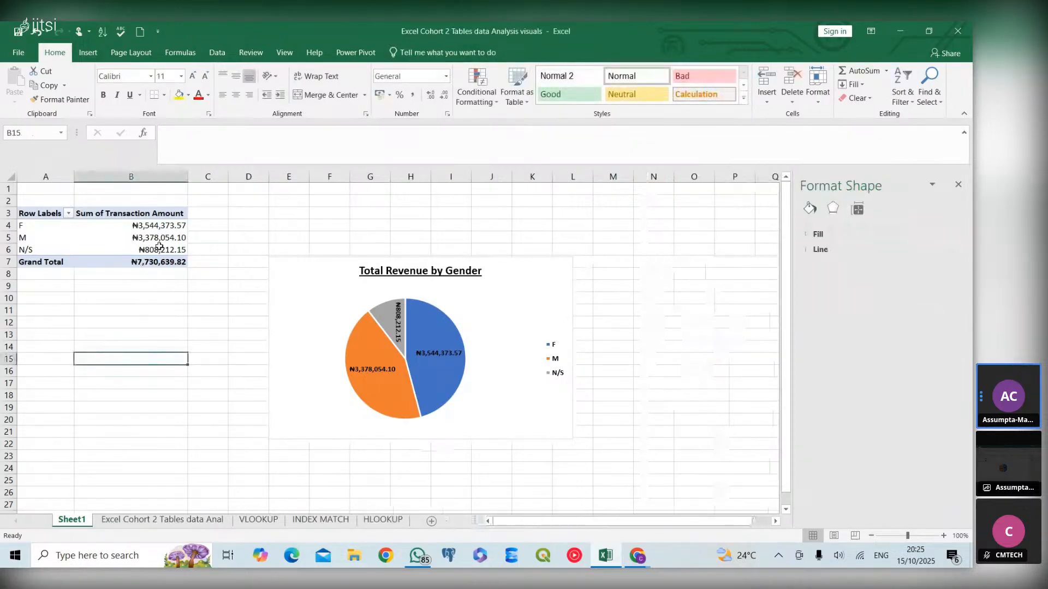
click(162, 264)
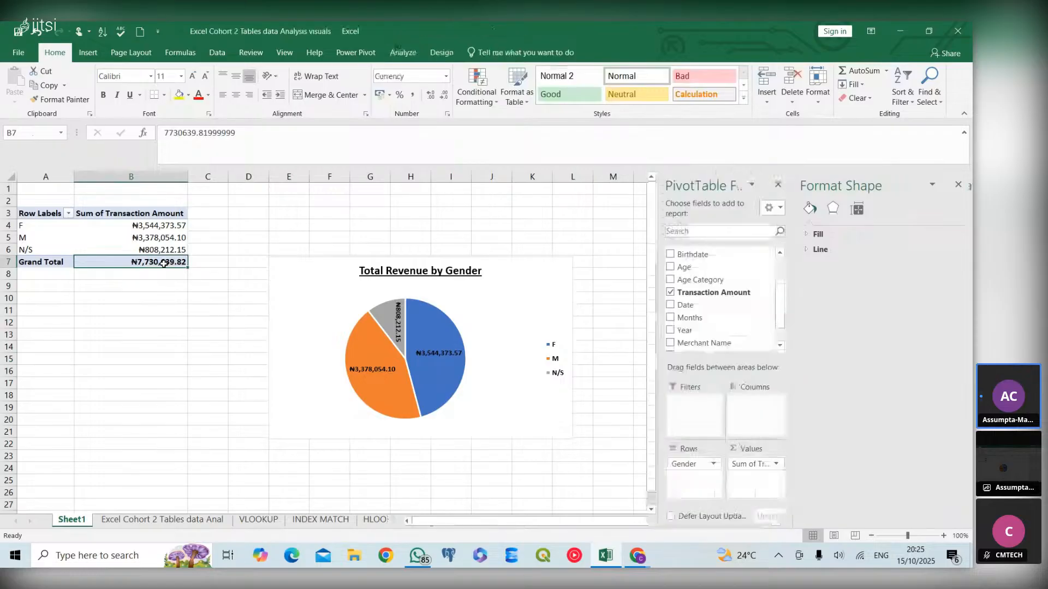
key(Up)
key(Up)
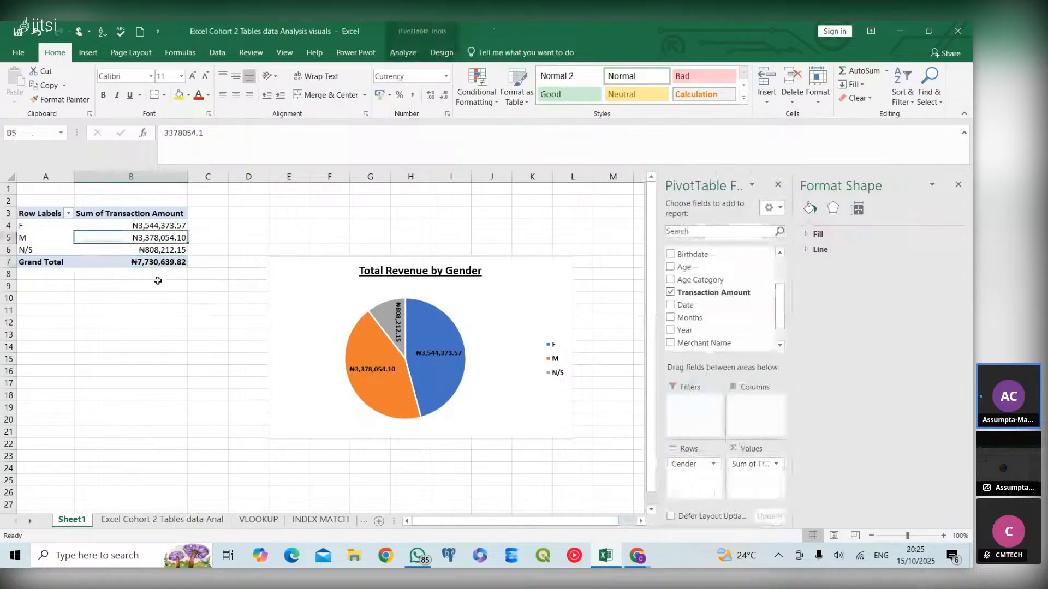
click(185, 521)
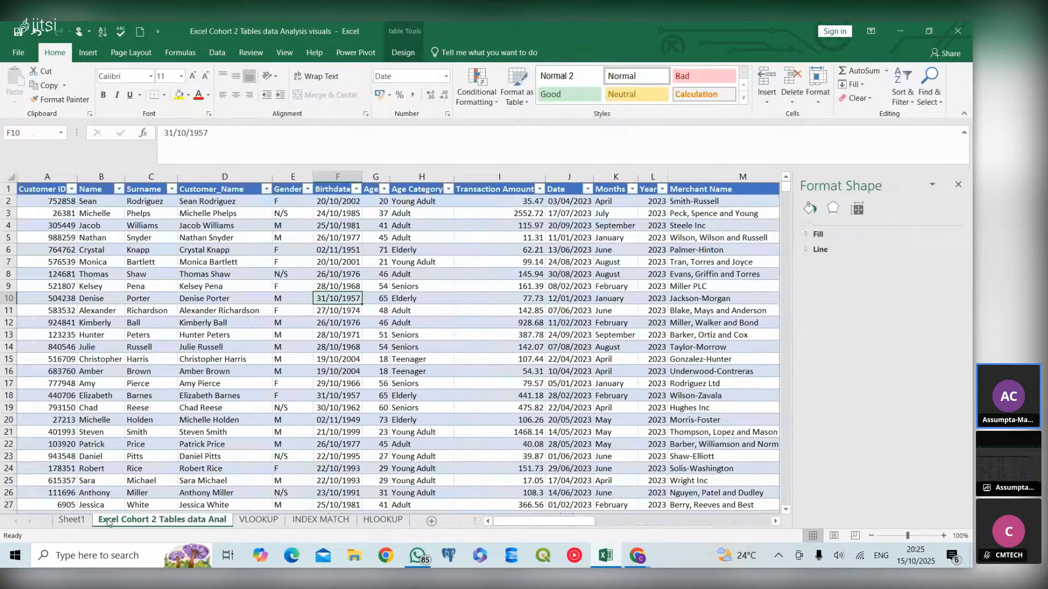
click(65, 519)
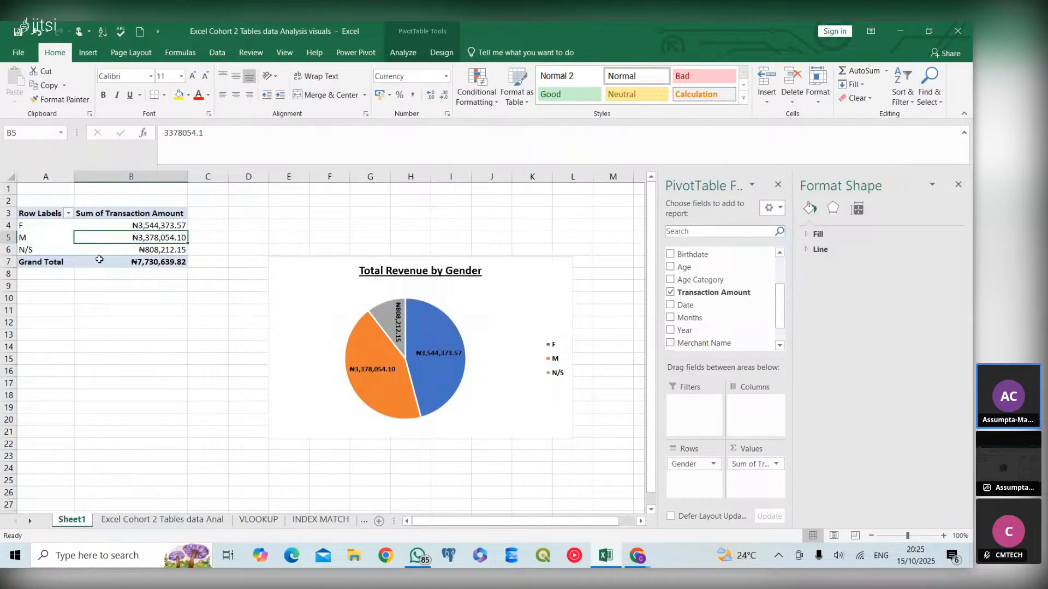
- Copy the gender PivotTable onto a new sheet and autofit its column widths
drag(44, 211, 121, 267)
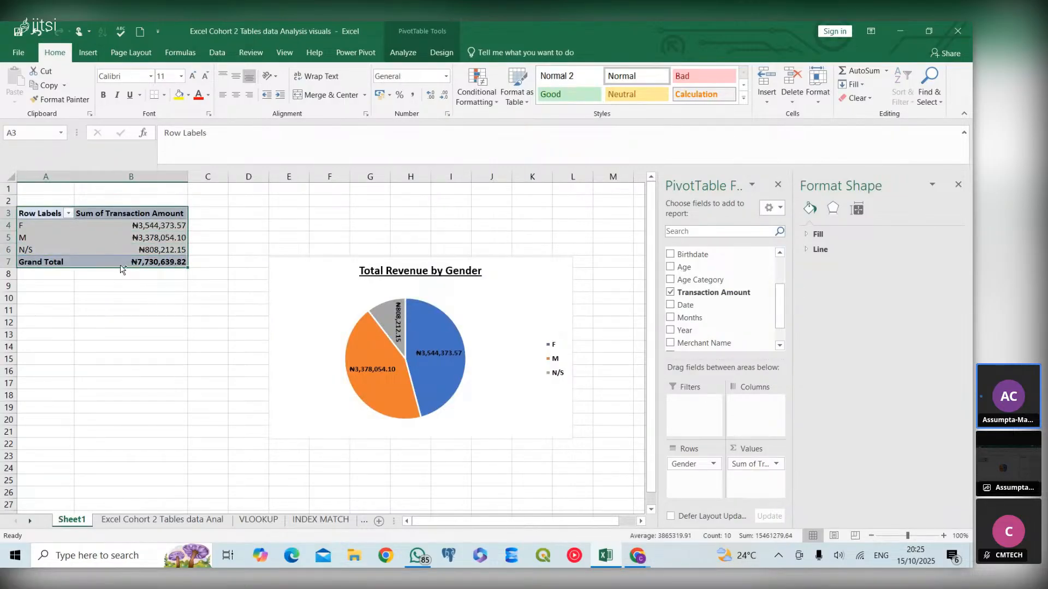
key(ctrl+c)
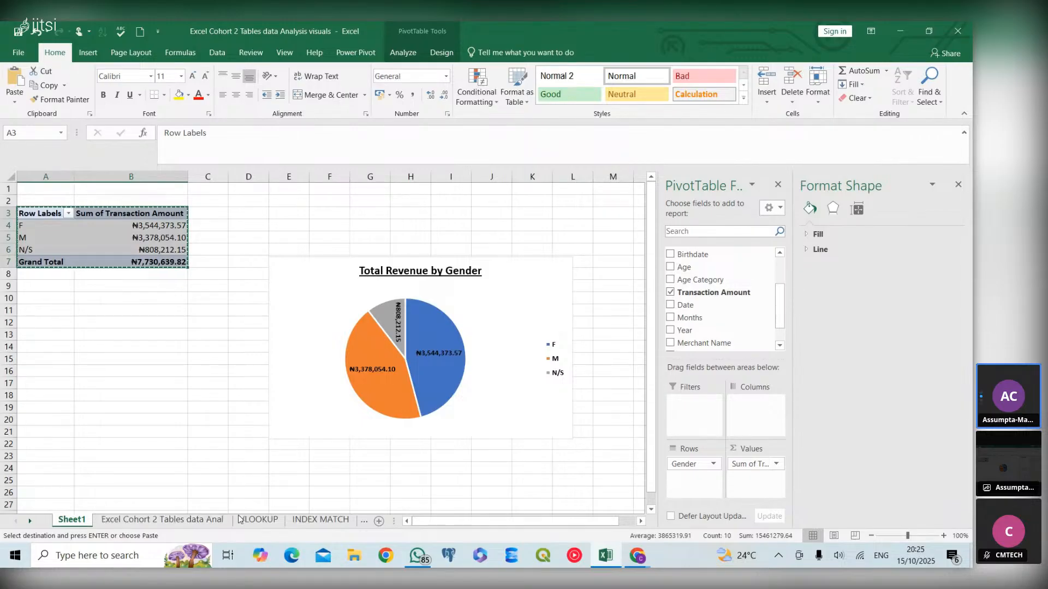
click(374, 518)
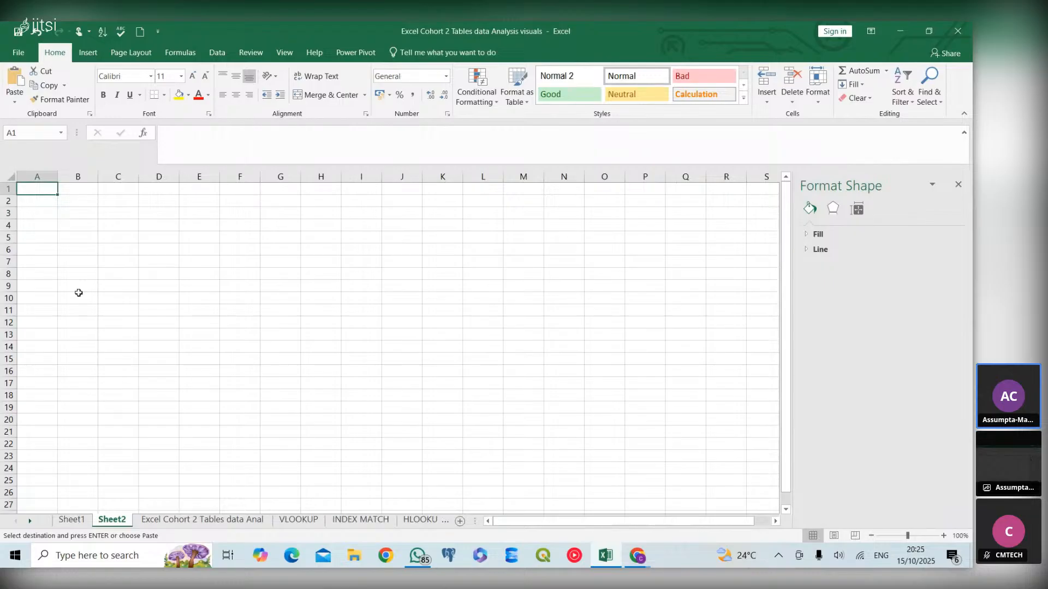
key(ctrl+v)
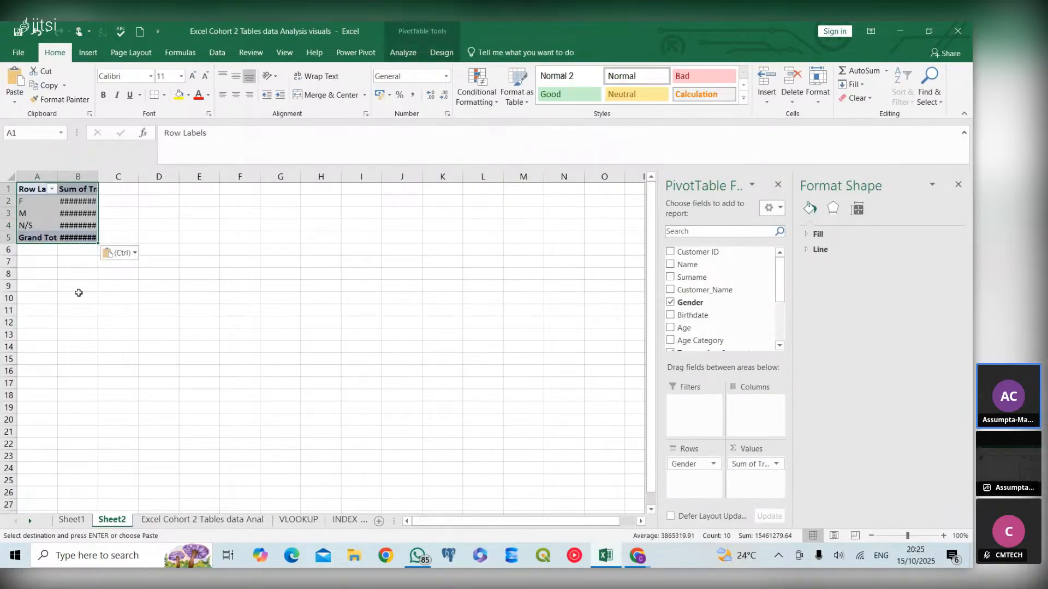
click(11, 177)
double_click(54, 178)
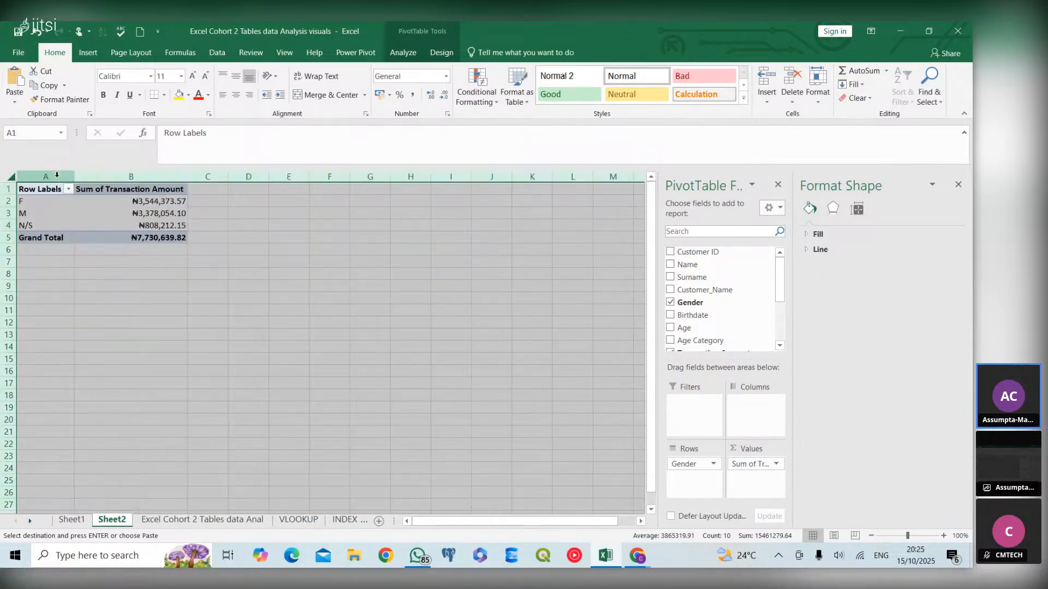
- Remove the Gender and Transaction Amount fields from the copied PivotTable
click(91, 213)
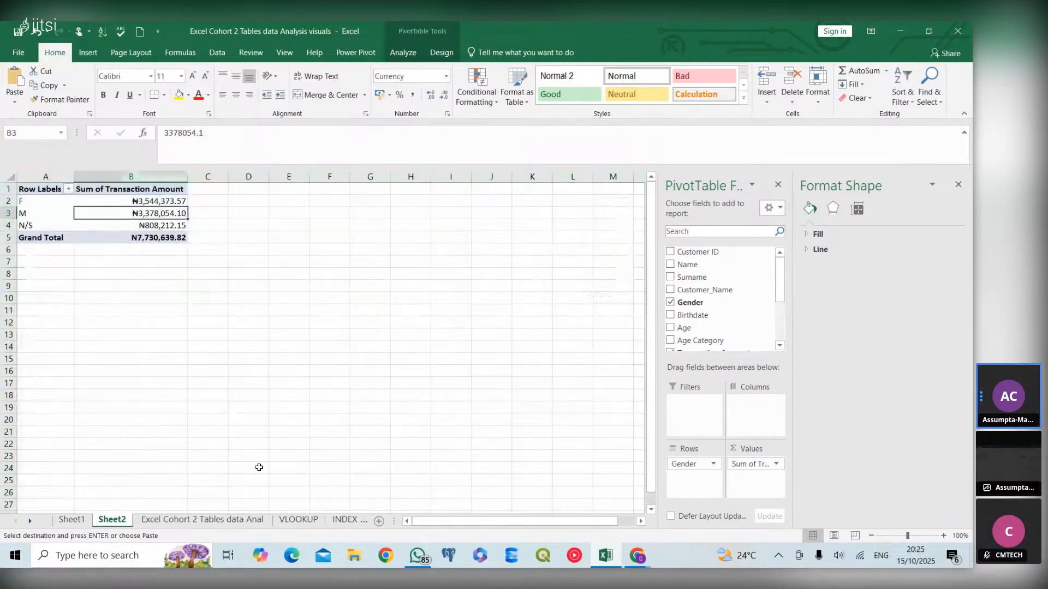
click(218, 523)
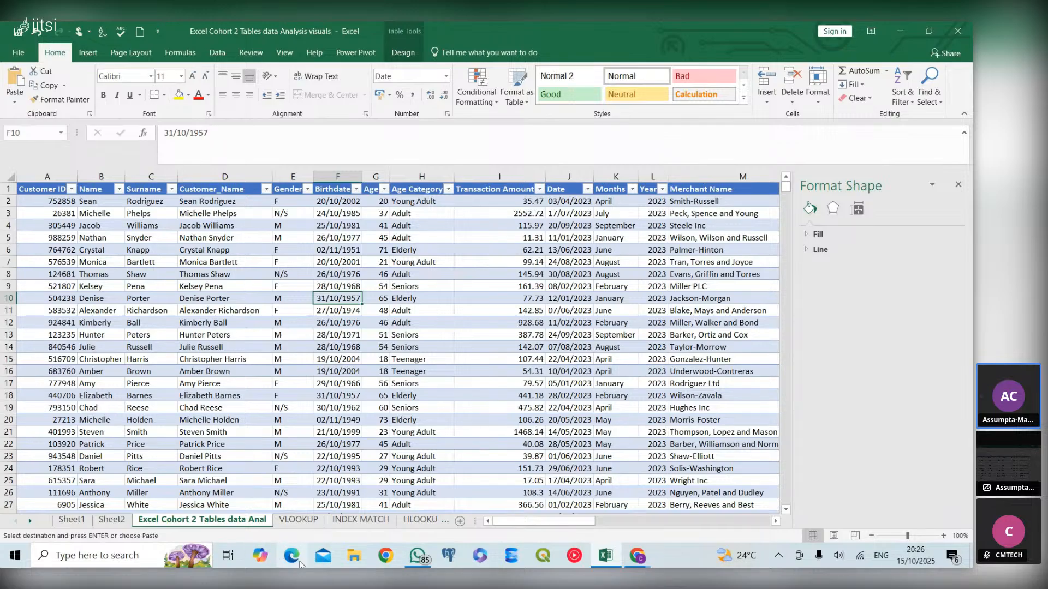
click(113, 520)
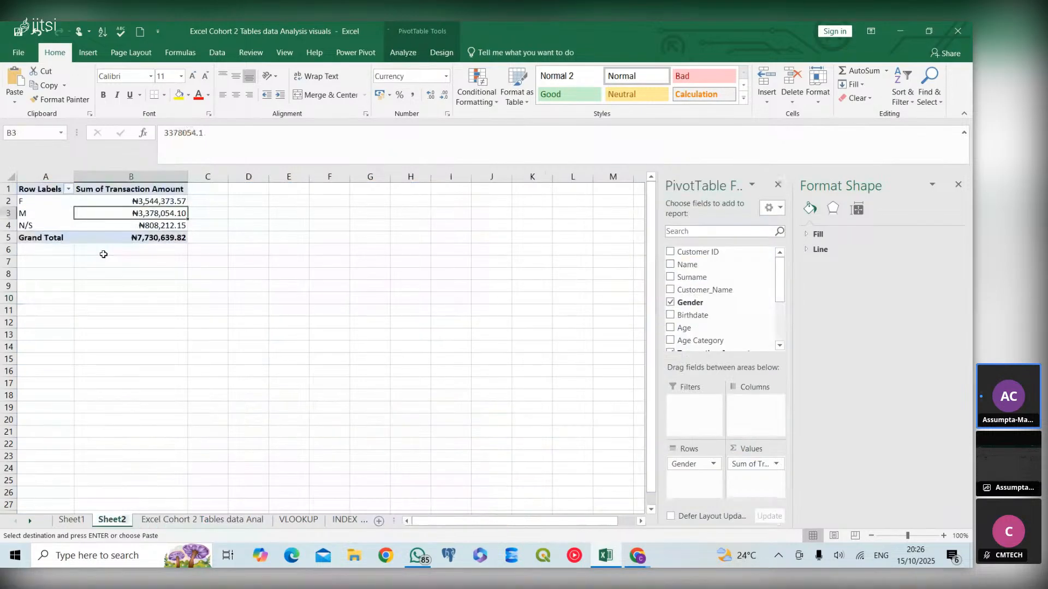
click(671, 303)
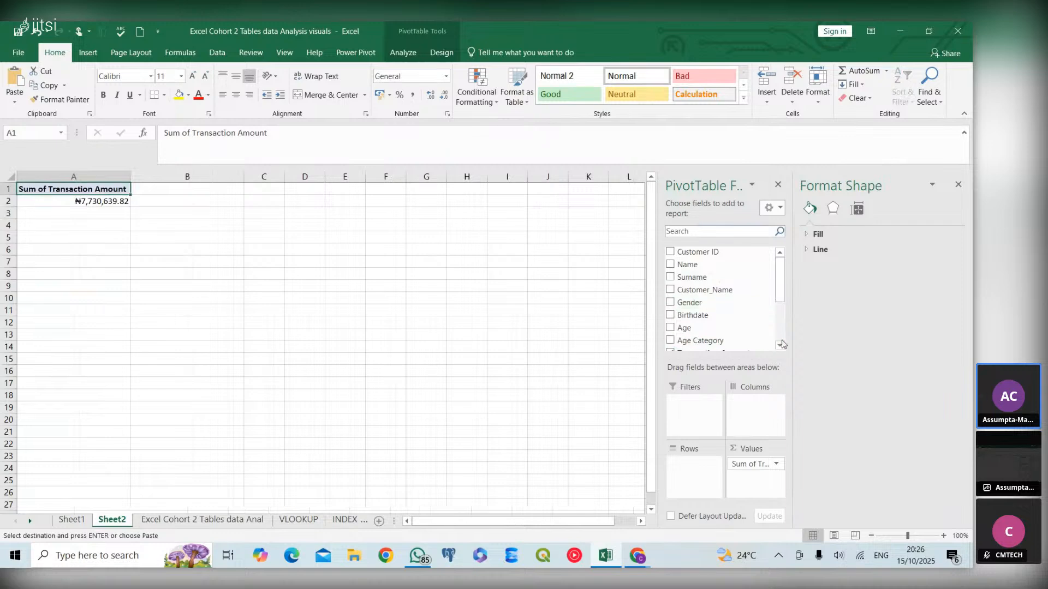
scroll(709, 300, down, 3)
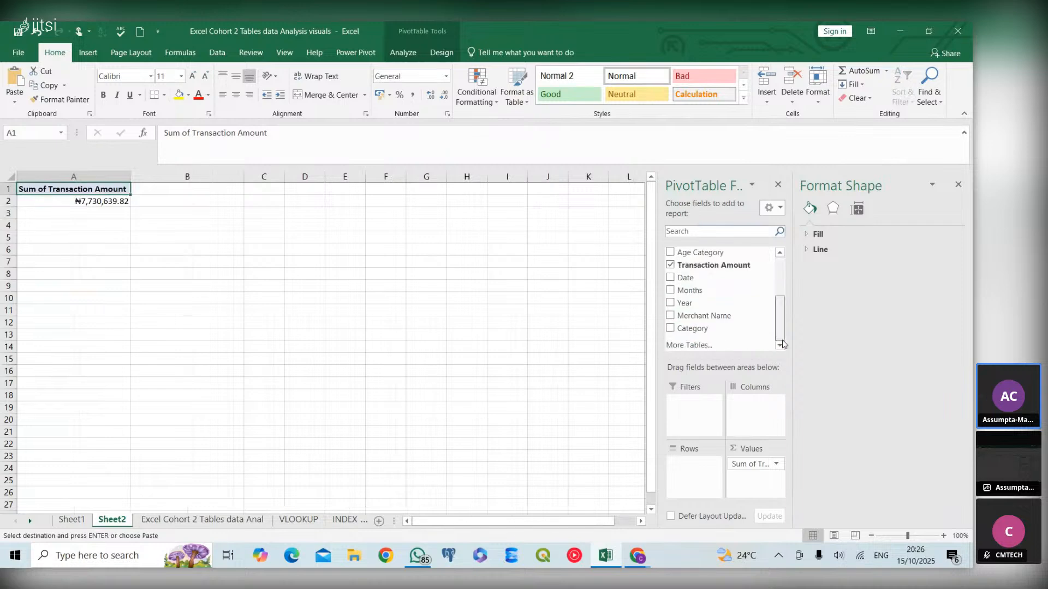
click(670, 265)
- Rebuild the PivotTable with Months as rows and Transaction Amount as summed values
scroll(780, 256, up, 6)
click(781, 253)
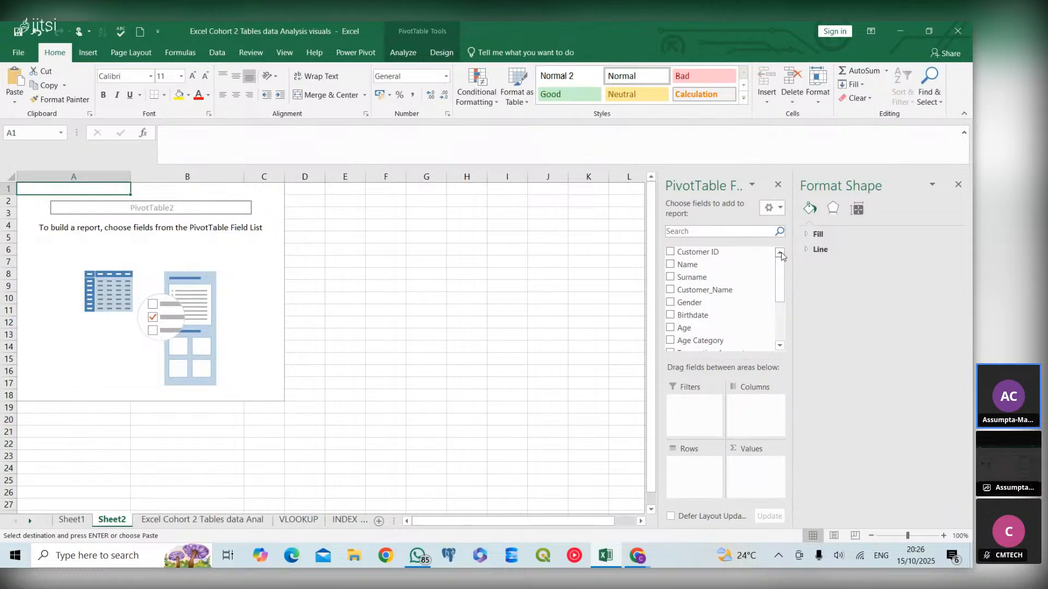
scroll(780, 347, down, 5)
click(671, 318)
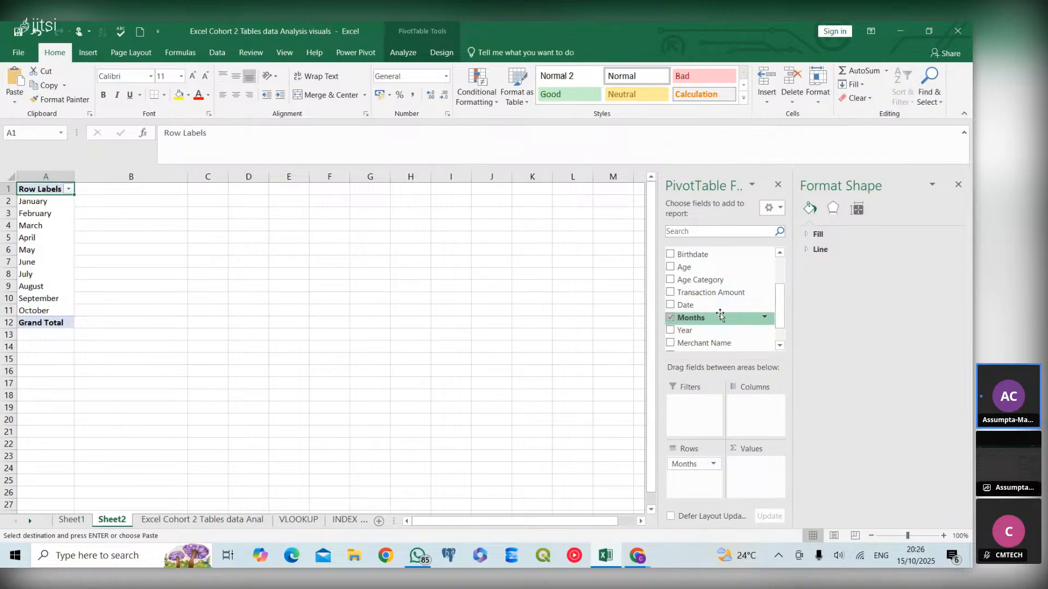
click(779, 346)
click(780, 346)
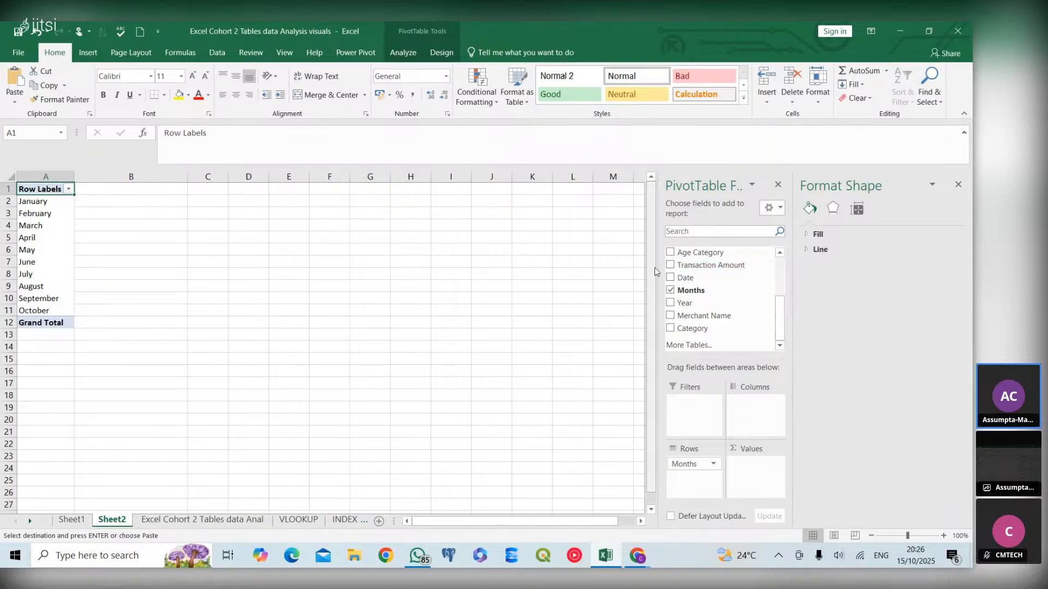
click(670, 266)
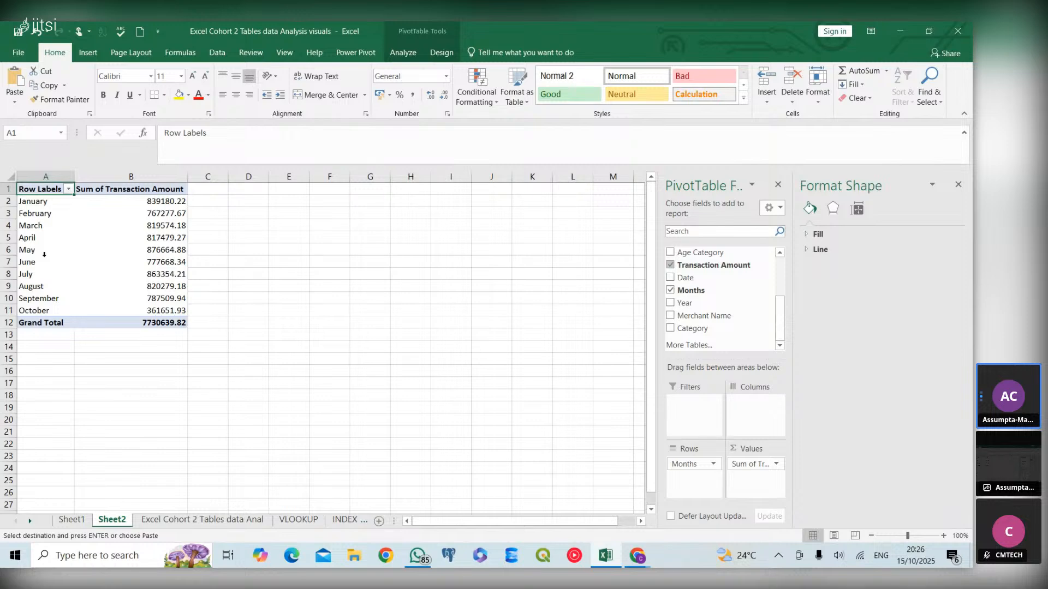
- Format the Sum of Transaction Amount values as Currency with 2 decimal places through the value field settings
click(168, 214)
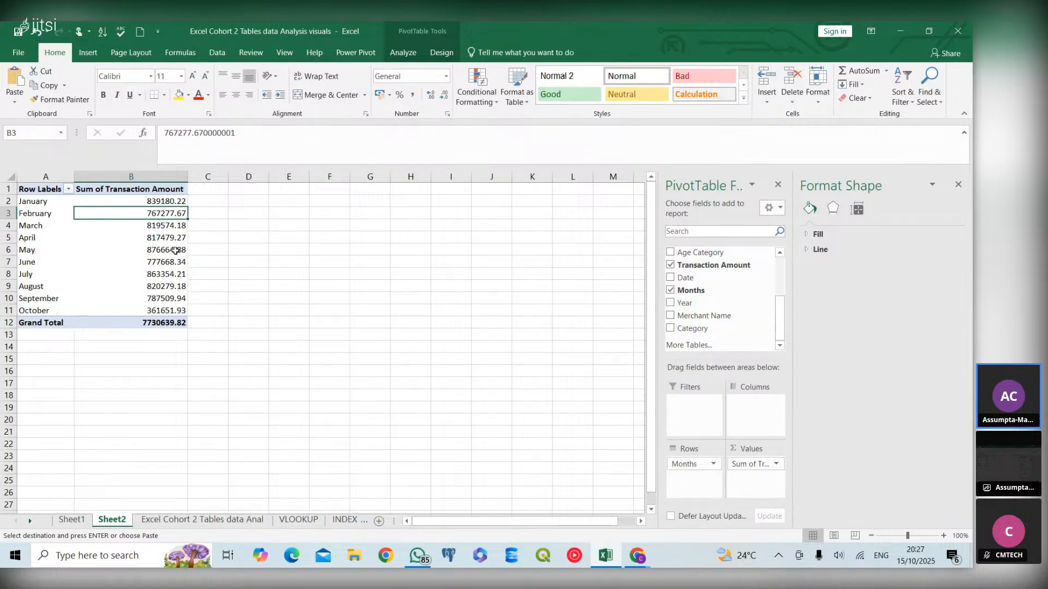
click(168, 188)
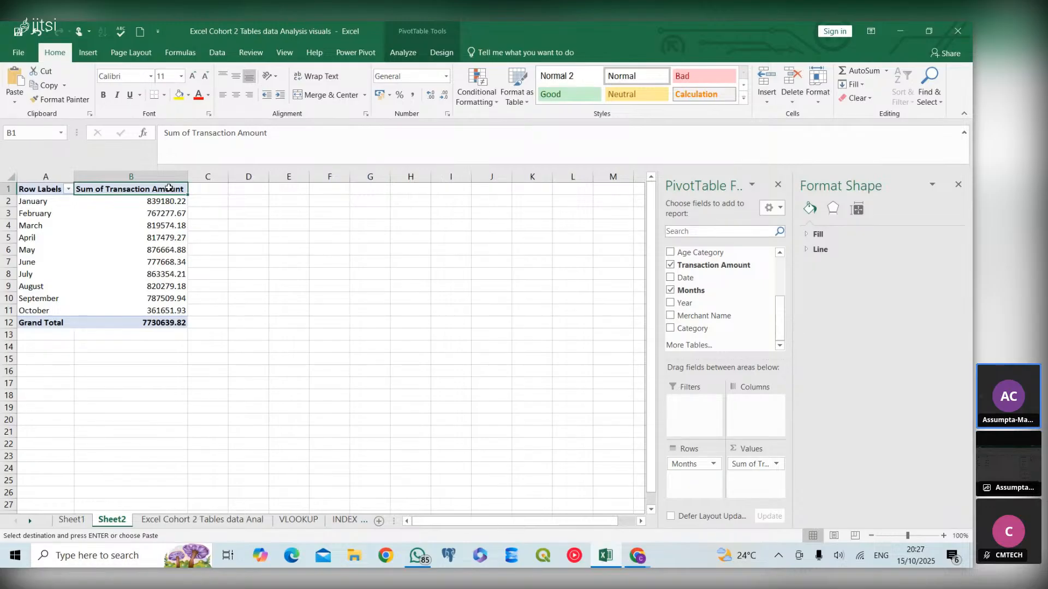
right_click(167, 189)
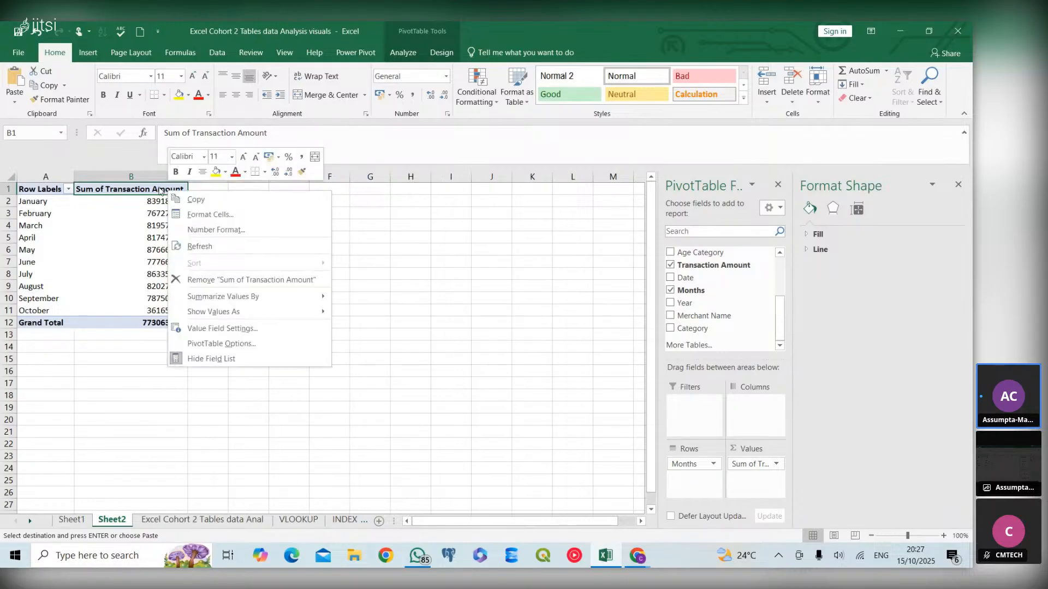
click(254, 328)
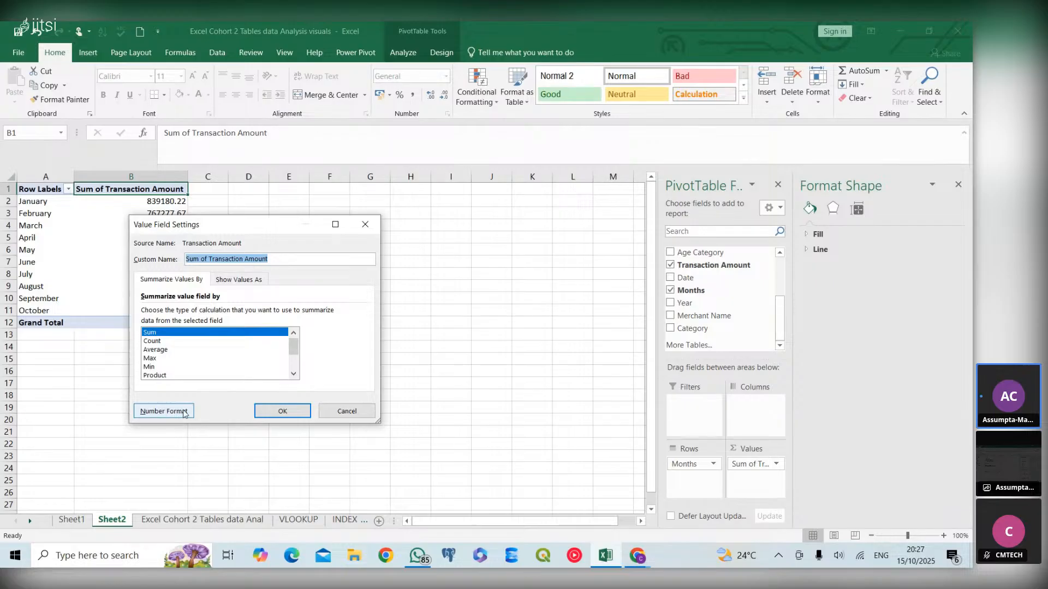
click(183, 413)
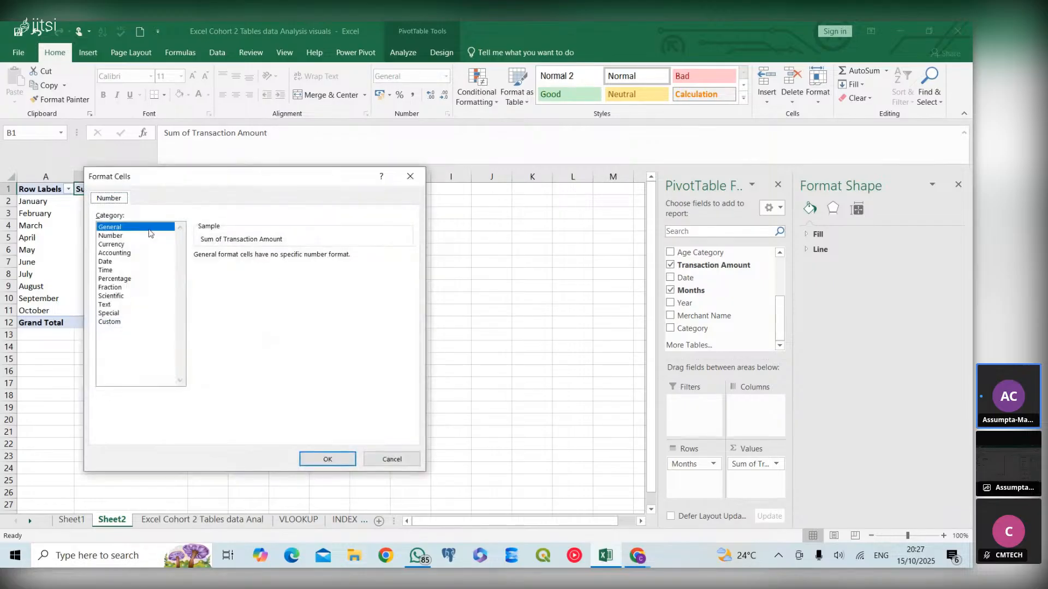
click(122, 245)
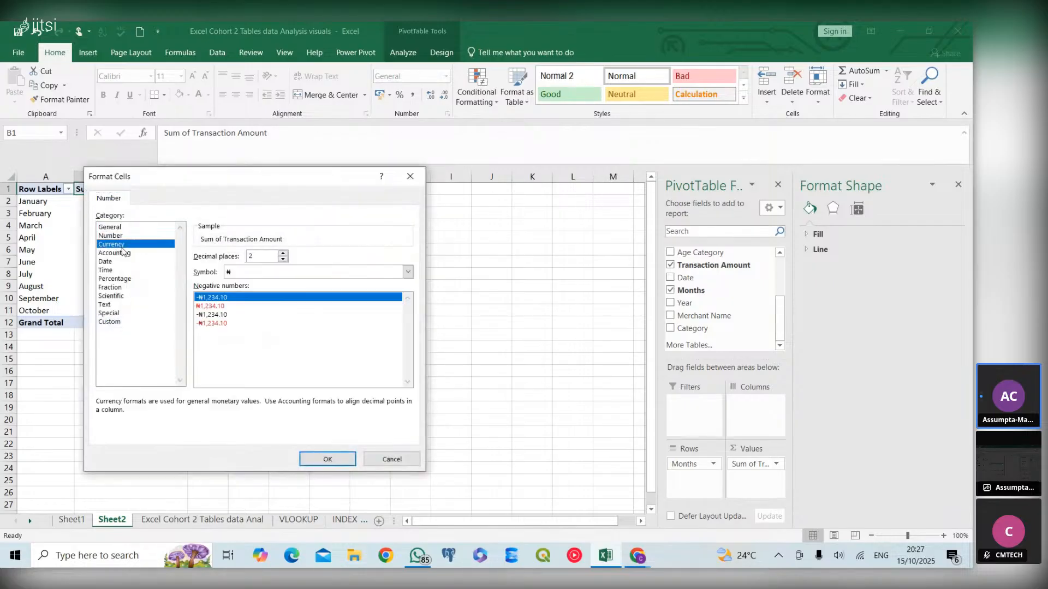
click(322, 460)
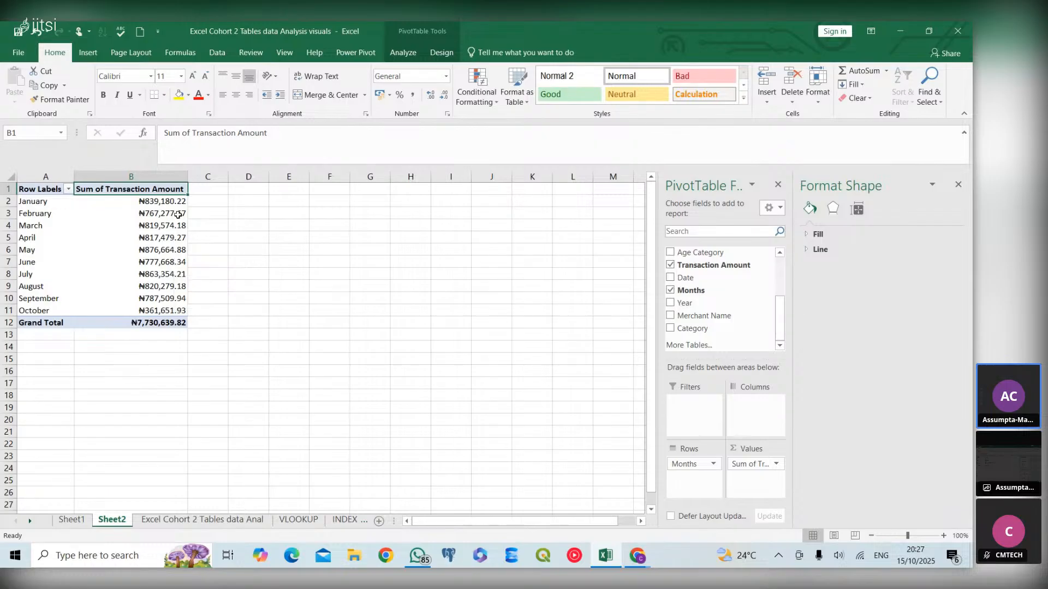
- Select the monthly PivotTable and insert a Line with Markers chart from it
click(94, 221)
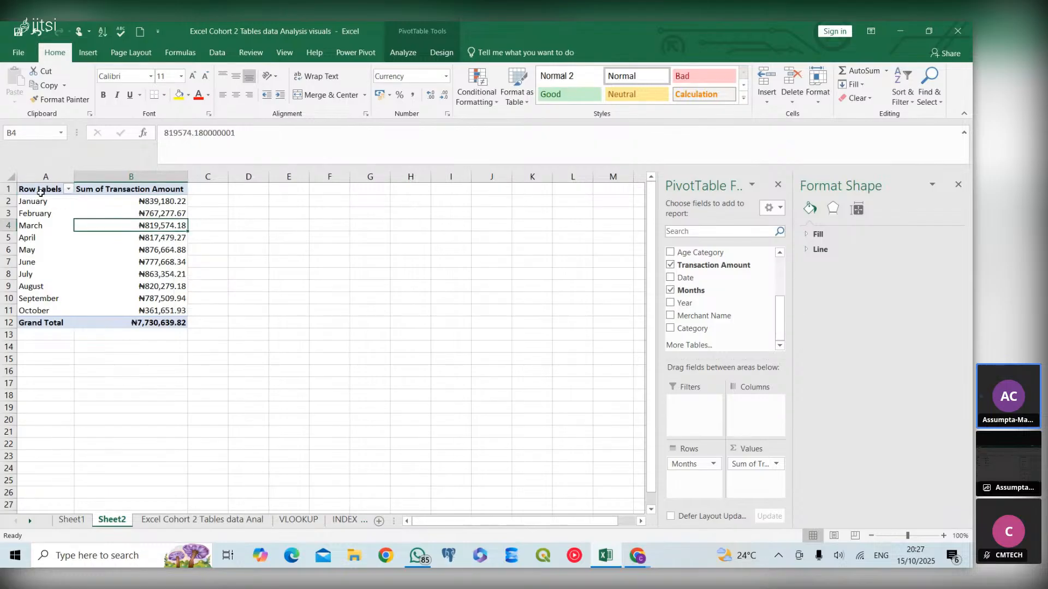
drag(41, 191, 143, 322)
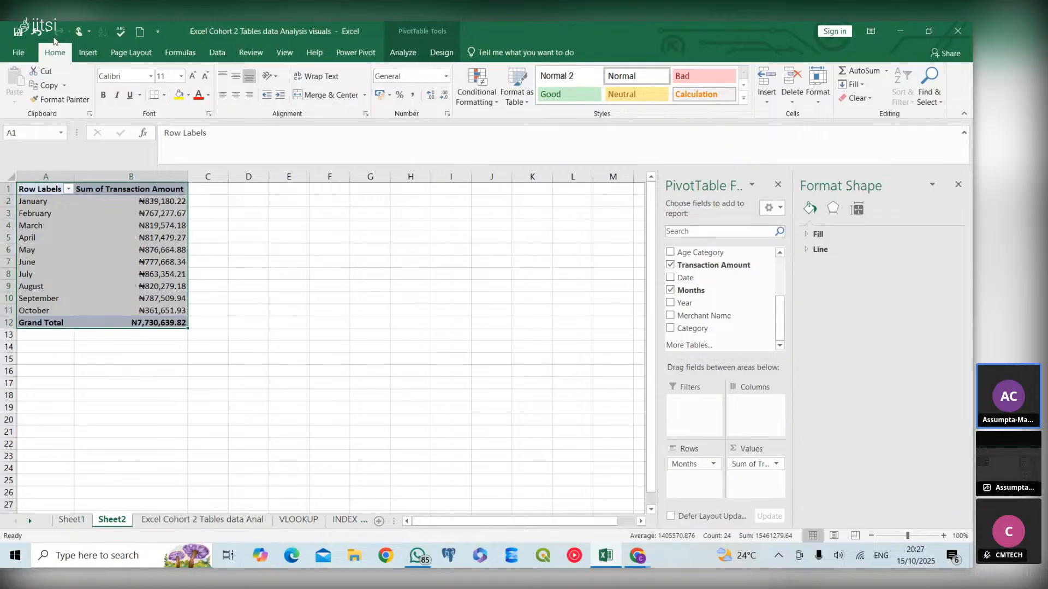
click(85, 52)
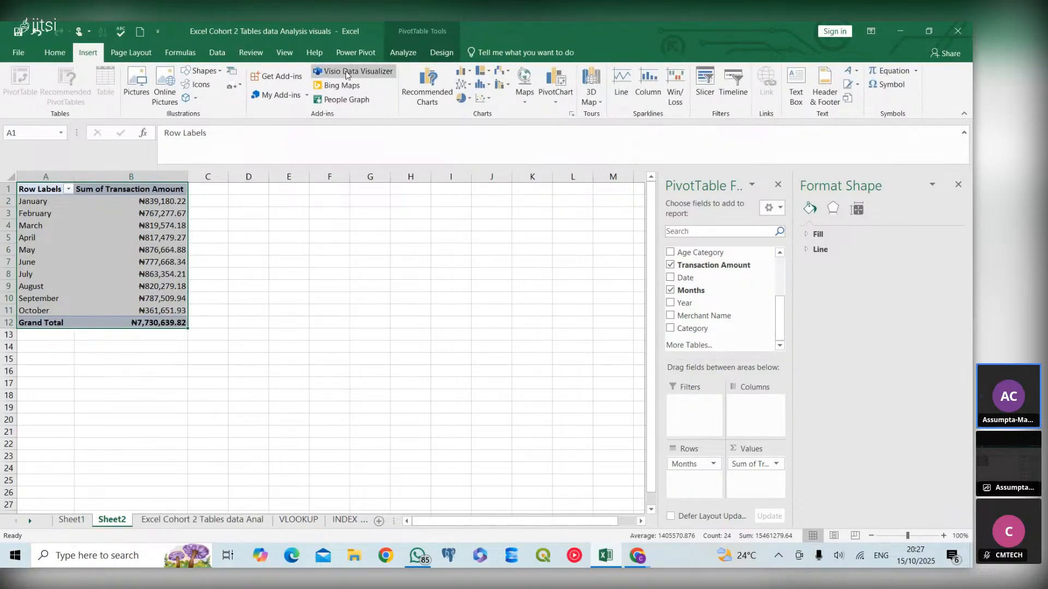
click(433, 81)
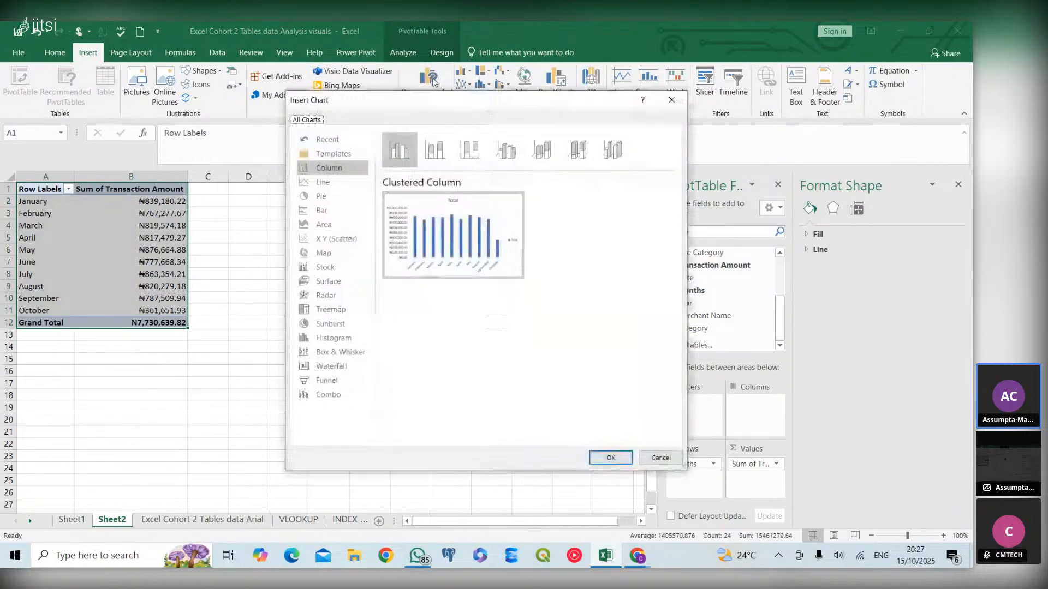
mouse_move(492, 267)
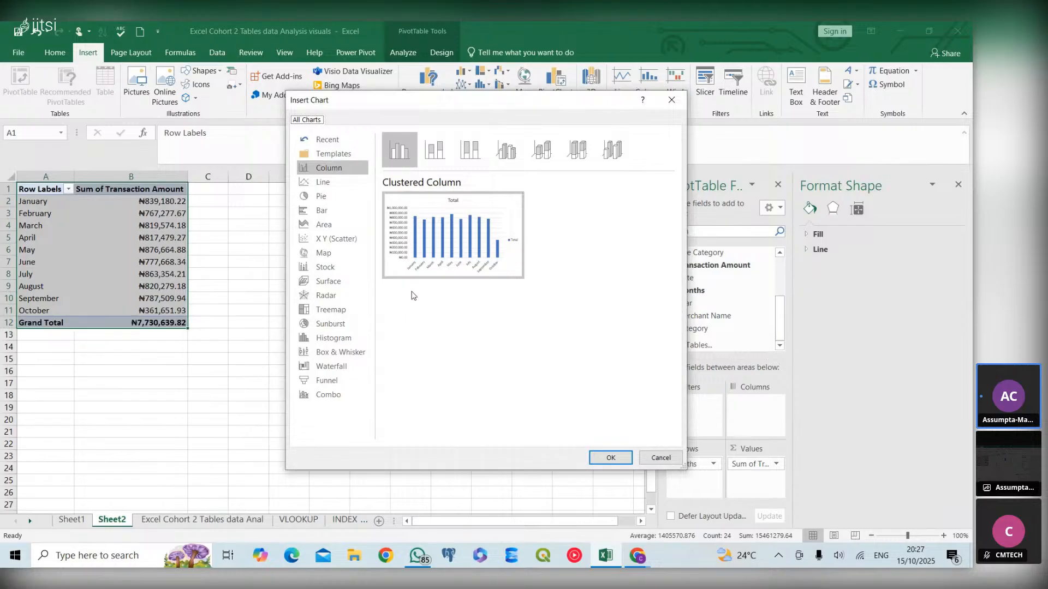
click(322, 183)
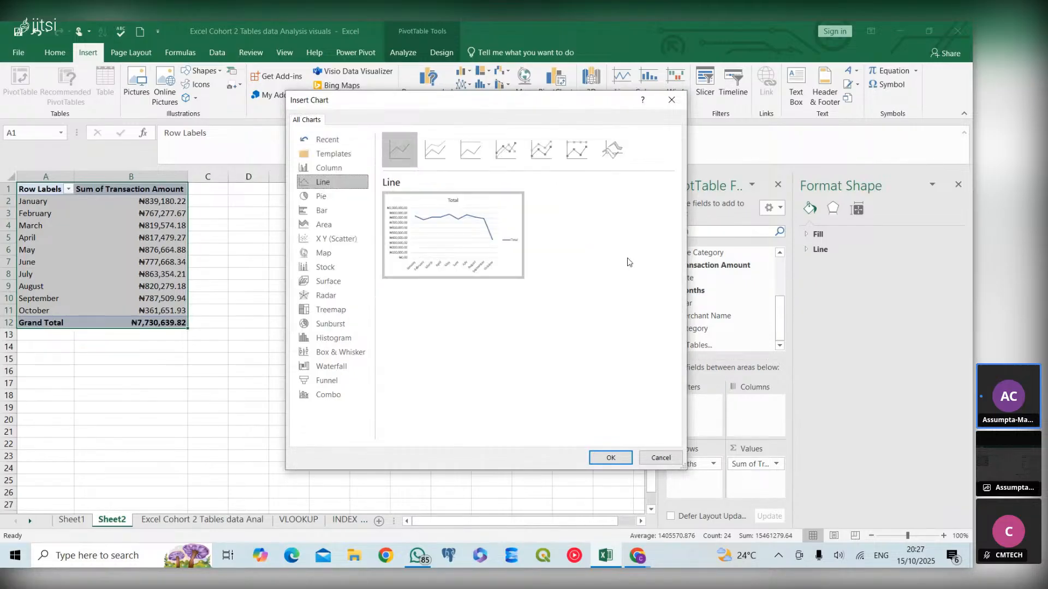
click(495, 161)
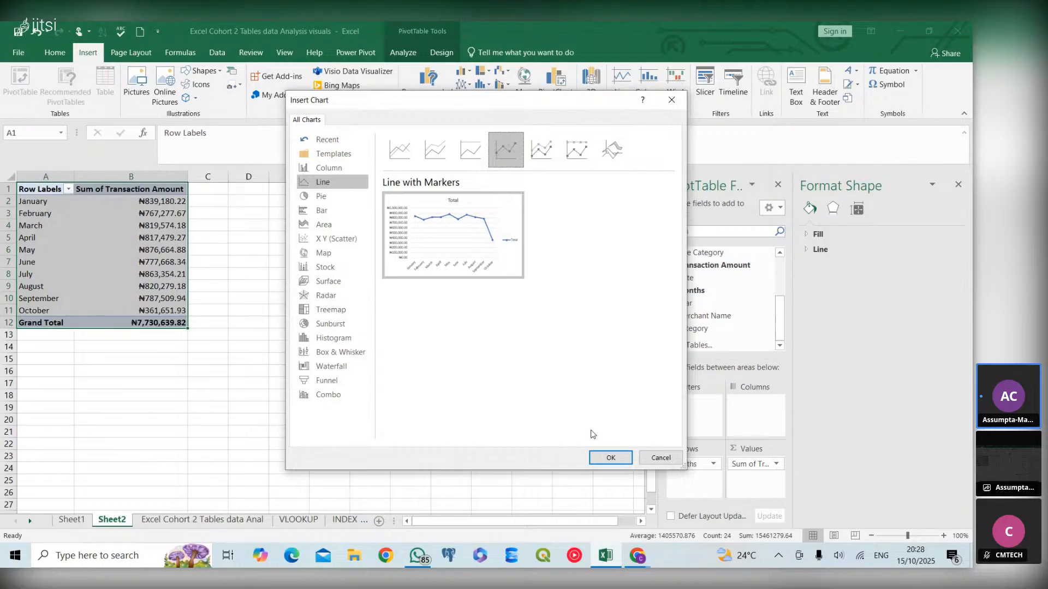
click(610, 459)
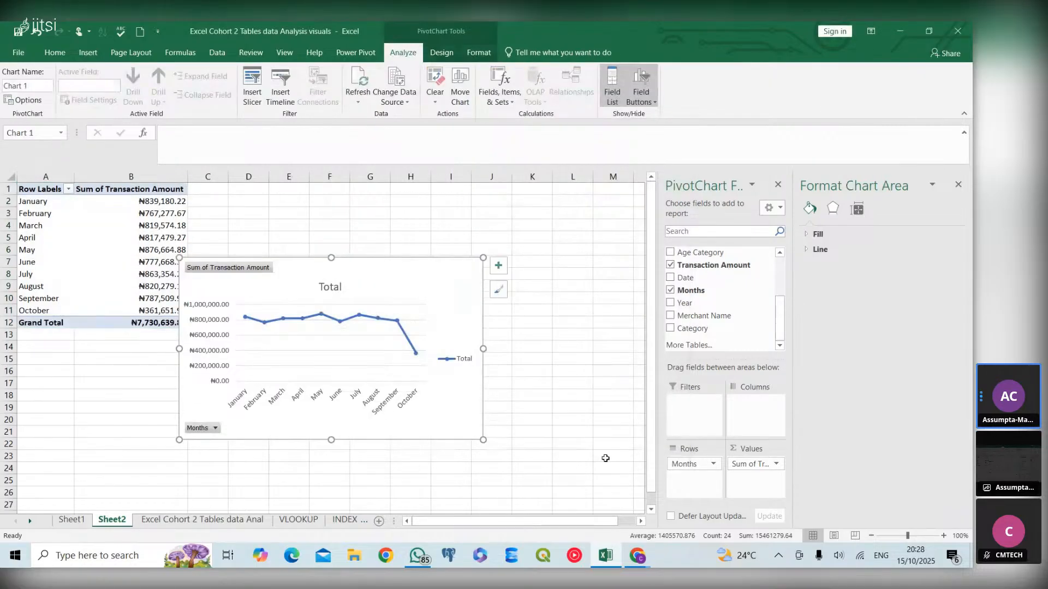
- Move the chart beside the table and hide all field buttons on it
mouse_move(440, 289)
mouse_down()
mouse_move(502, 286)
mouse_move(494, 290)
mouse_move(497, 255)
mouse_up()
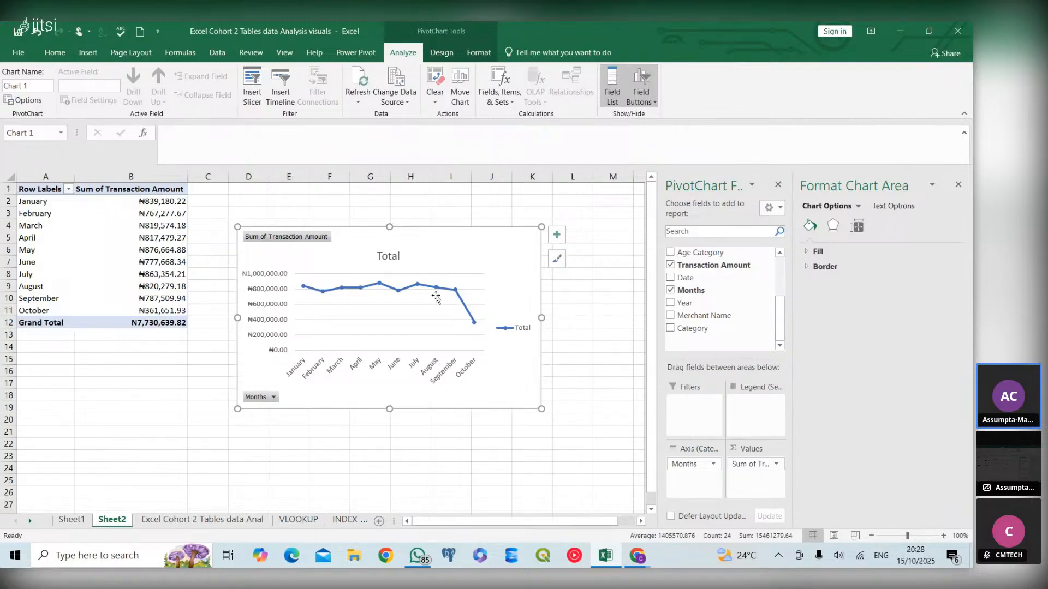
right_click(309, 238)
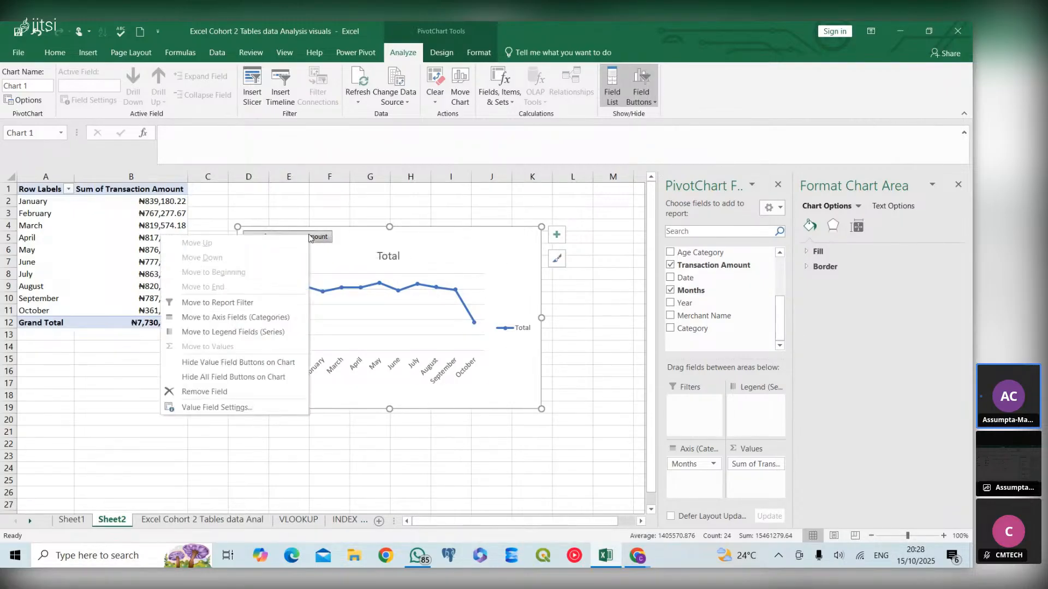
click(270, 381)
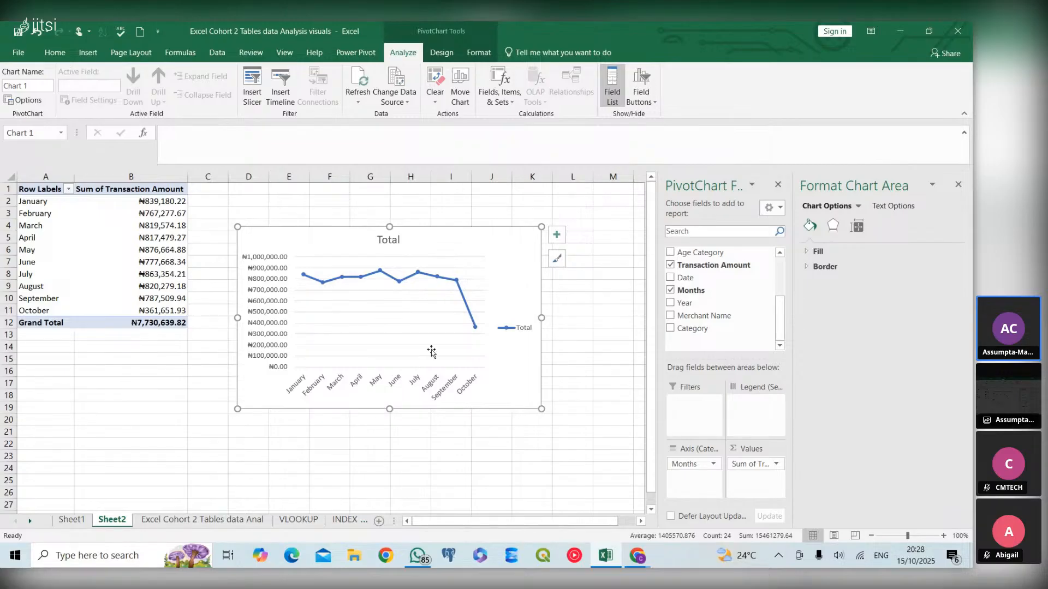
- Remove the gridlines and the legend from the line chart
click(556, 236)
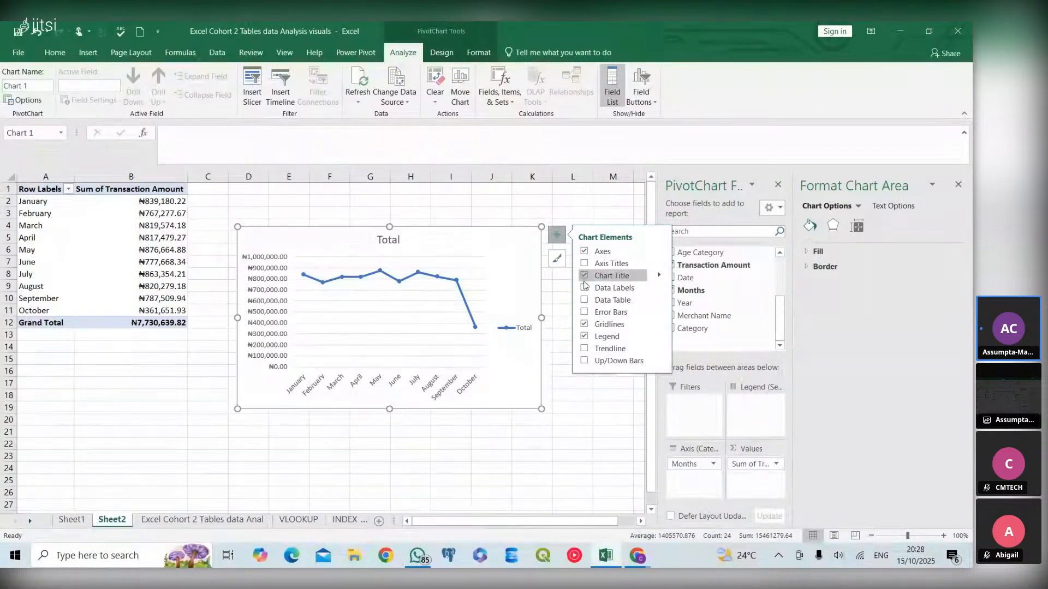
click(582, 265)
click(582, 263)
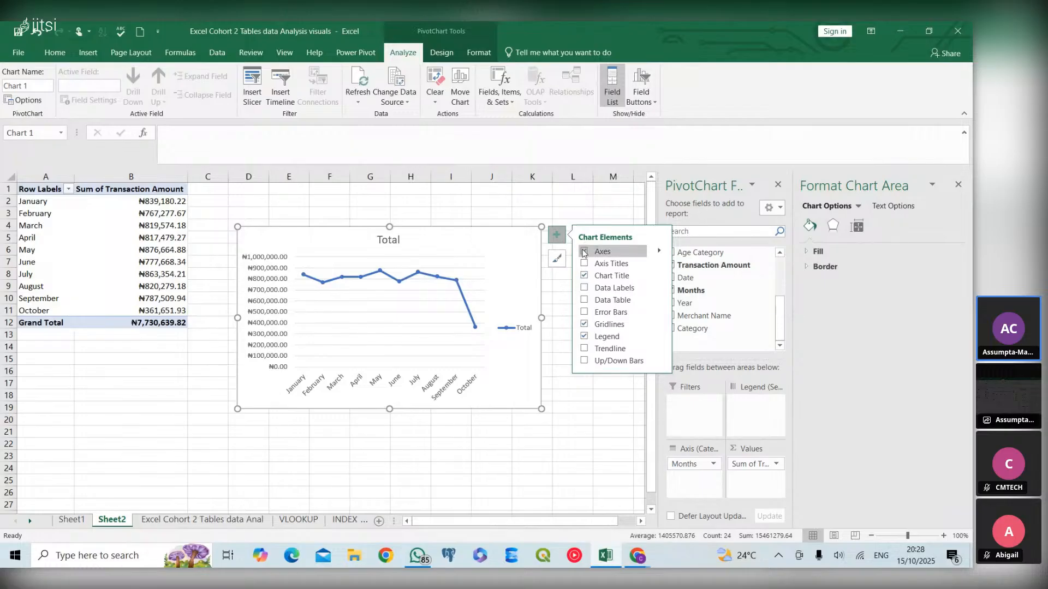
click(585, 326)
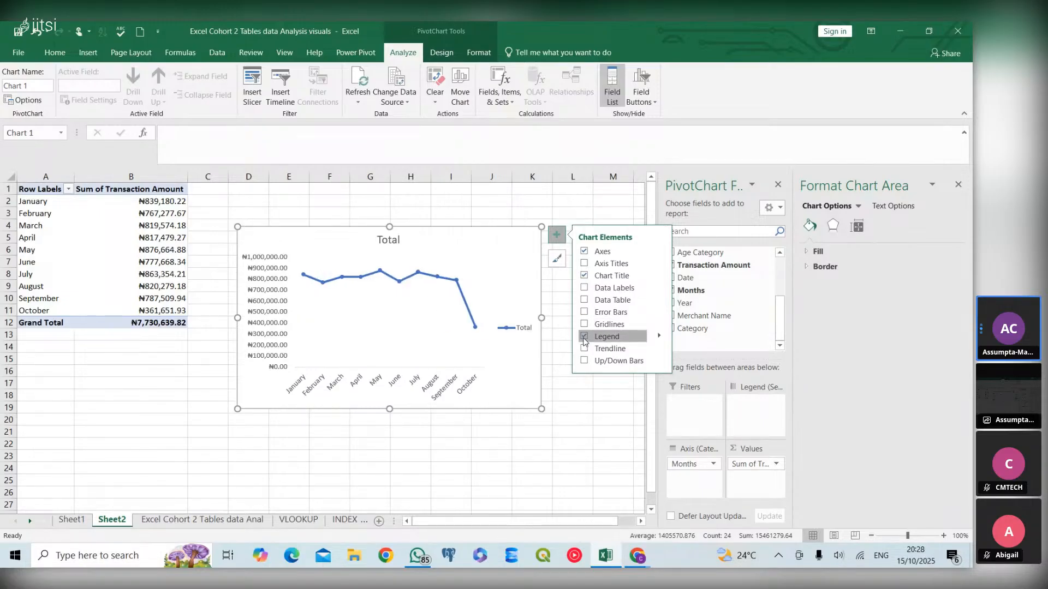
click(583, 337)
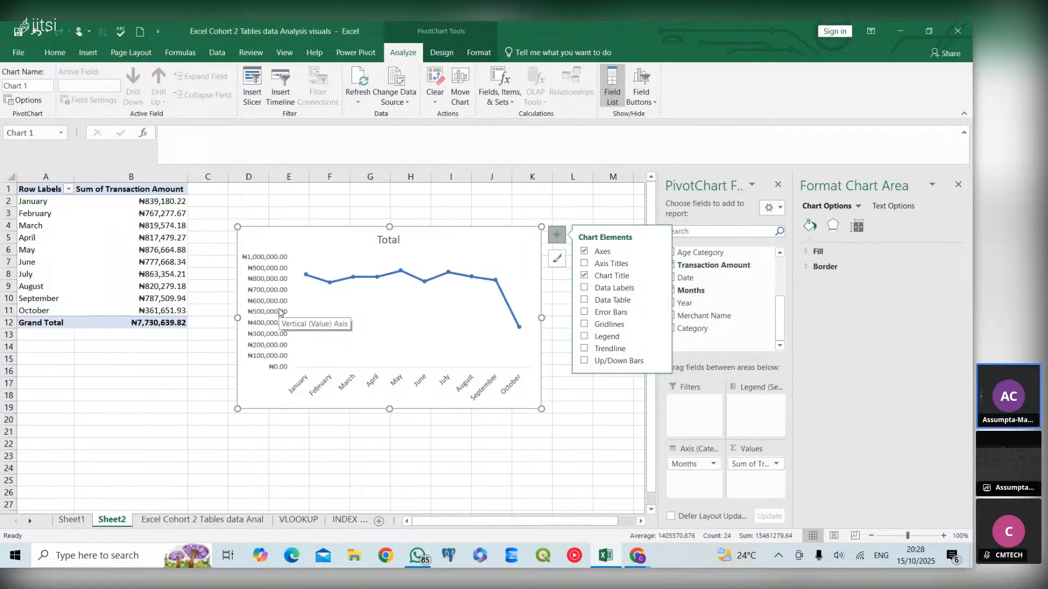
- Make the chart title bold and set its font colour to black
click(394, 239)
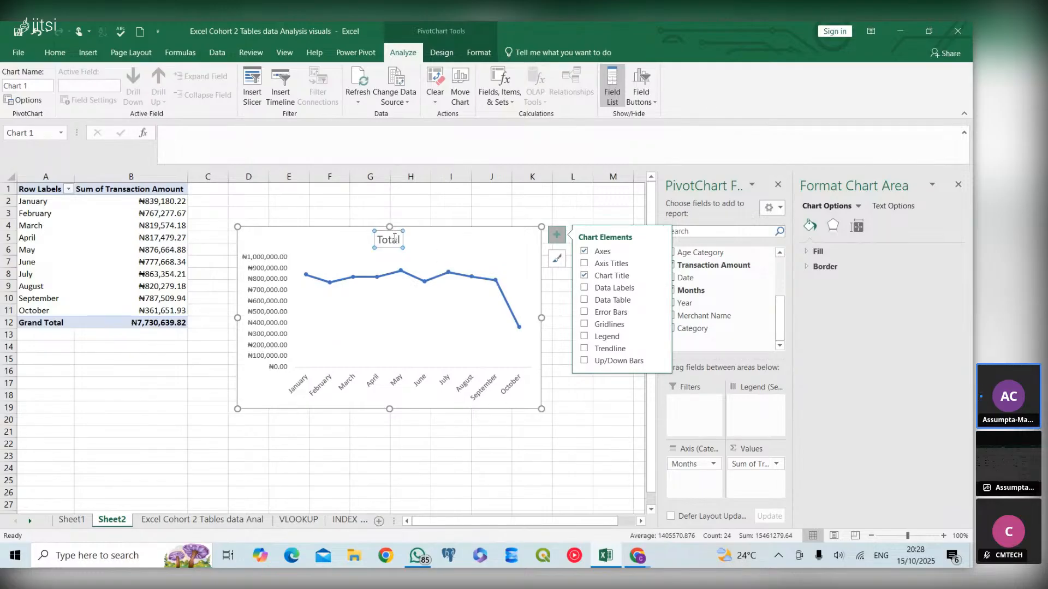
click(255, 294)
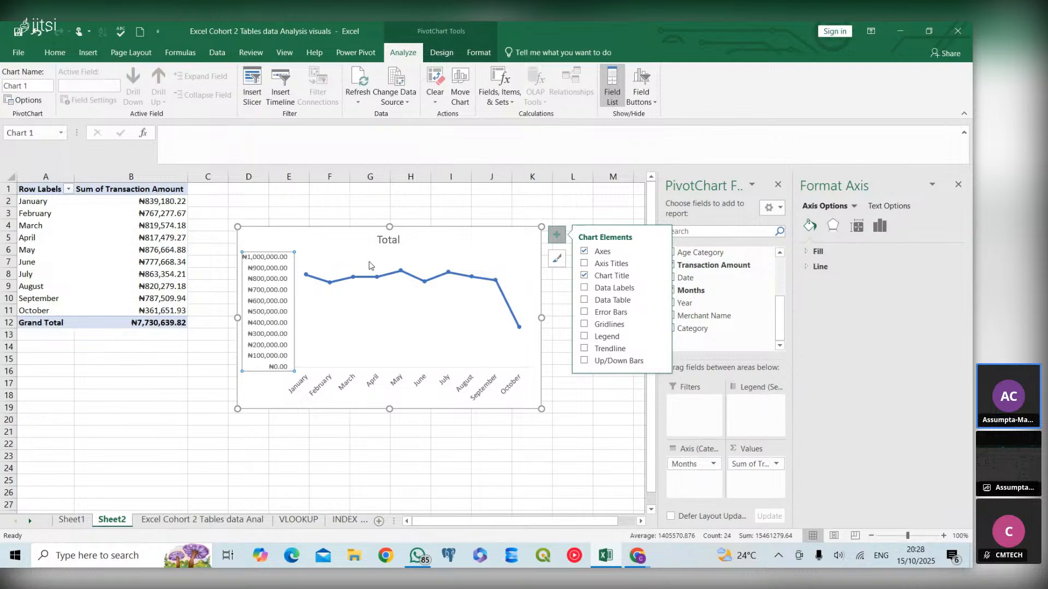
click(393, 240)
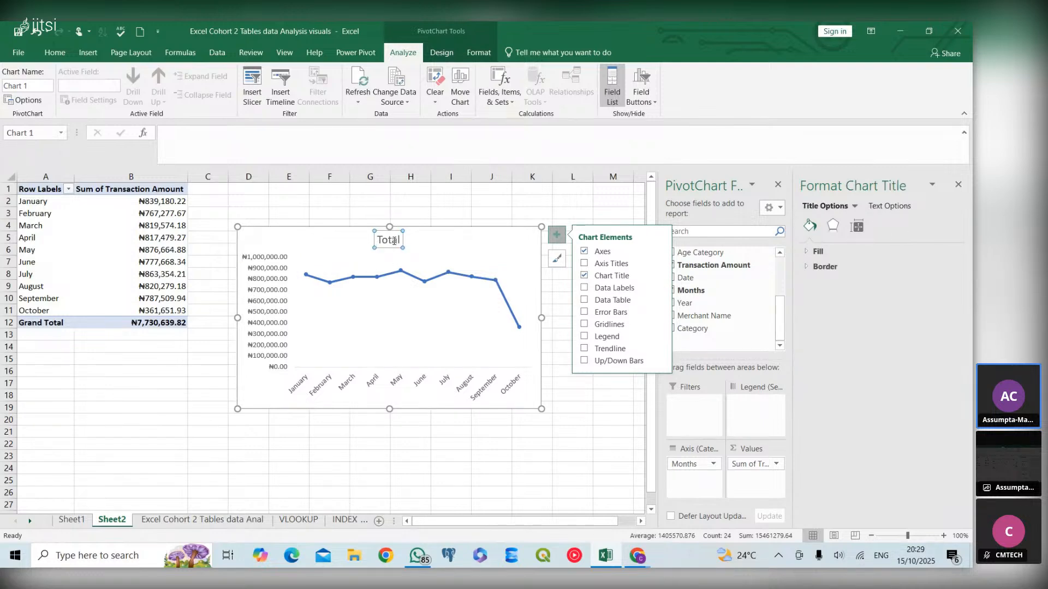
click(274, 299)
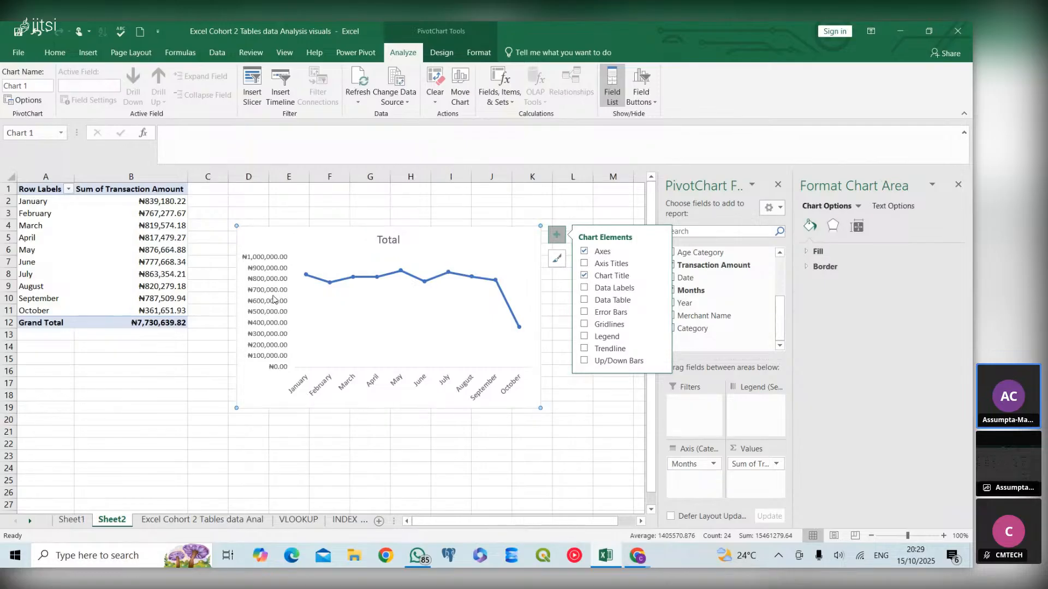
click(380, 240)
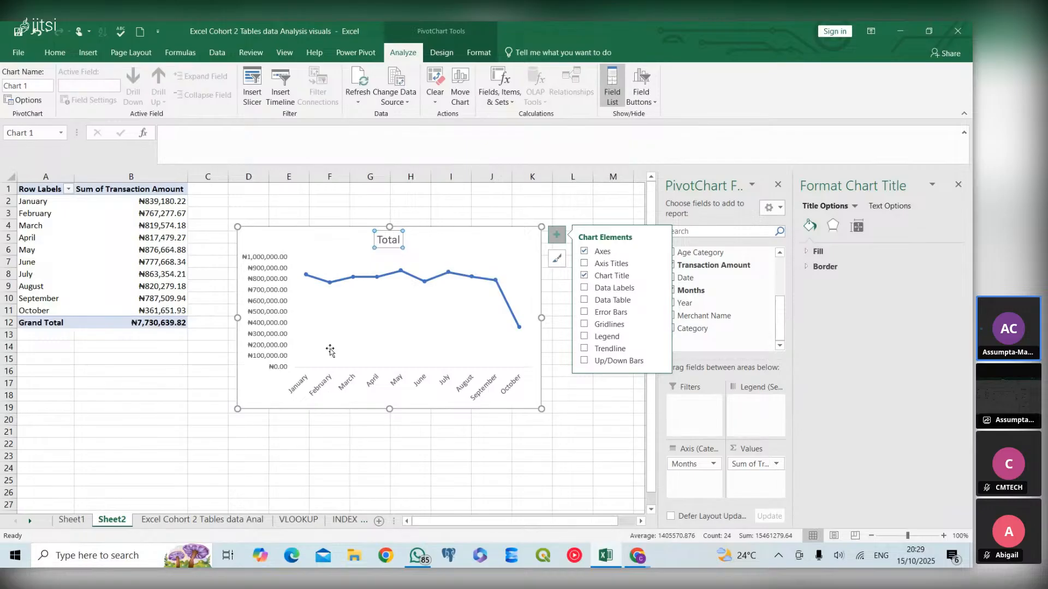
click(61, 53)
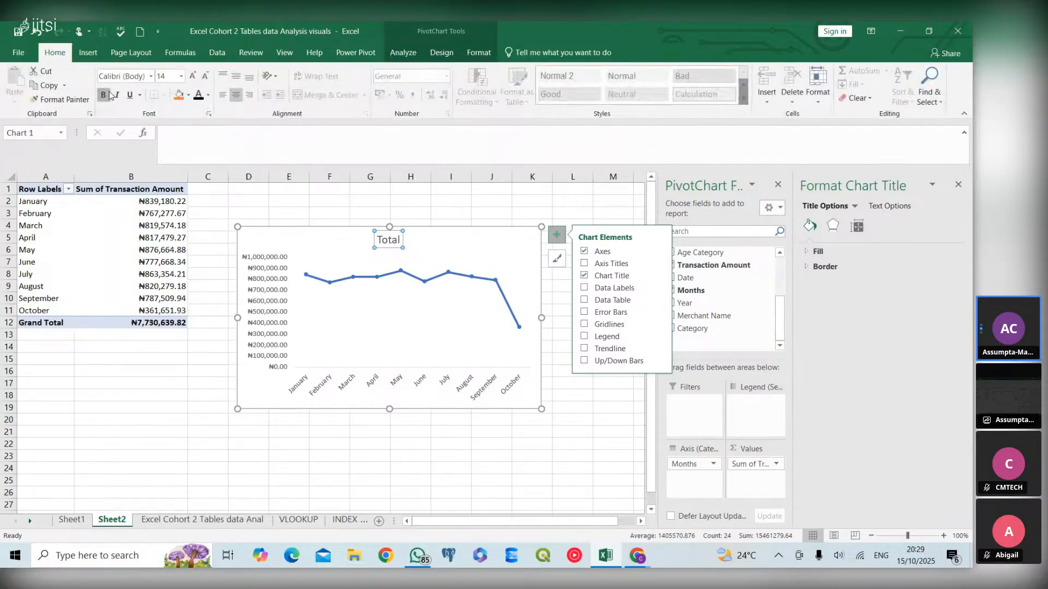
click(104, 95)
click(208, 95)
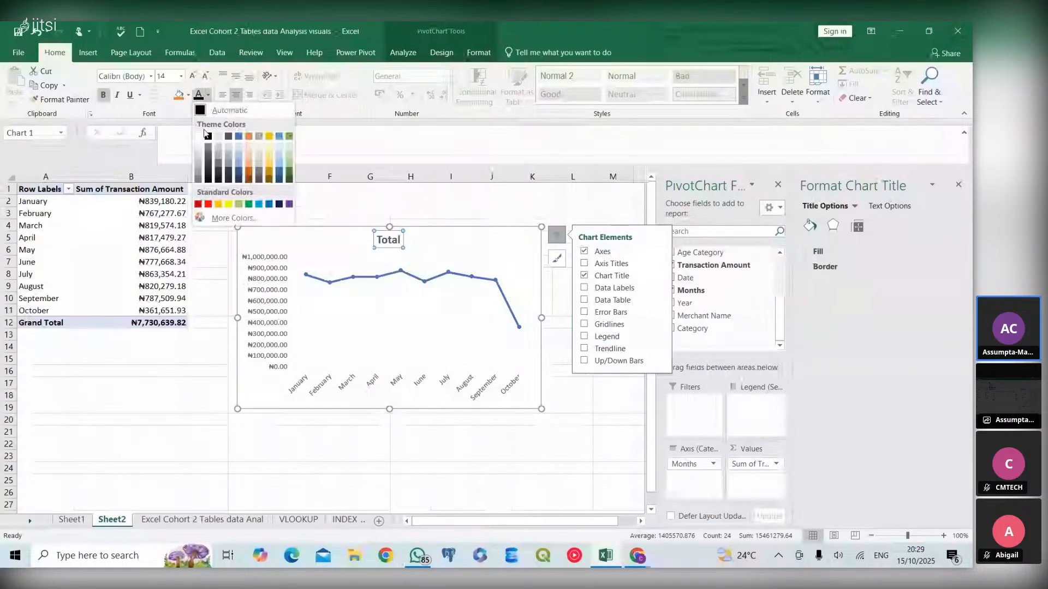
click(210, 136)
- Set the font colour of both the vertical and horizontal axis labels to black
click(263, 291)
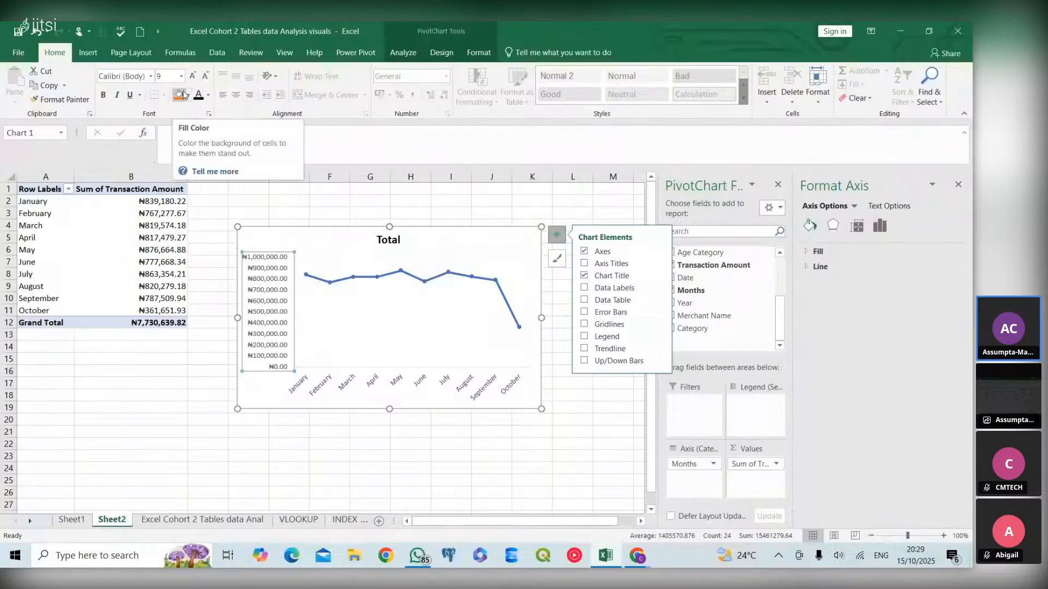
click(208, 95)
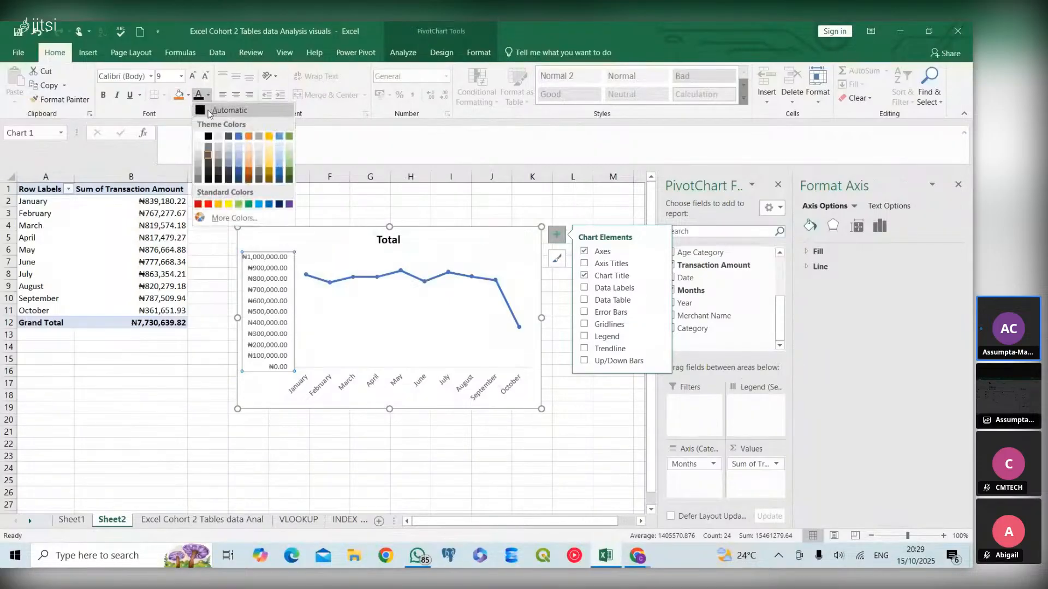
click(208, 136)
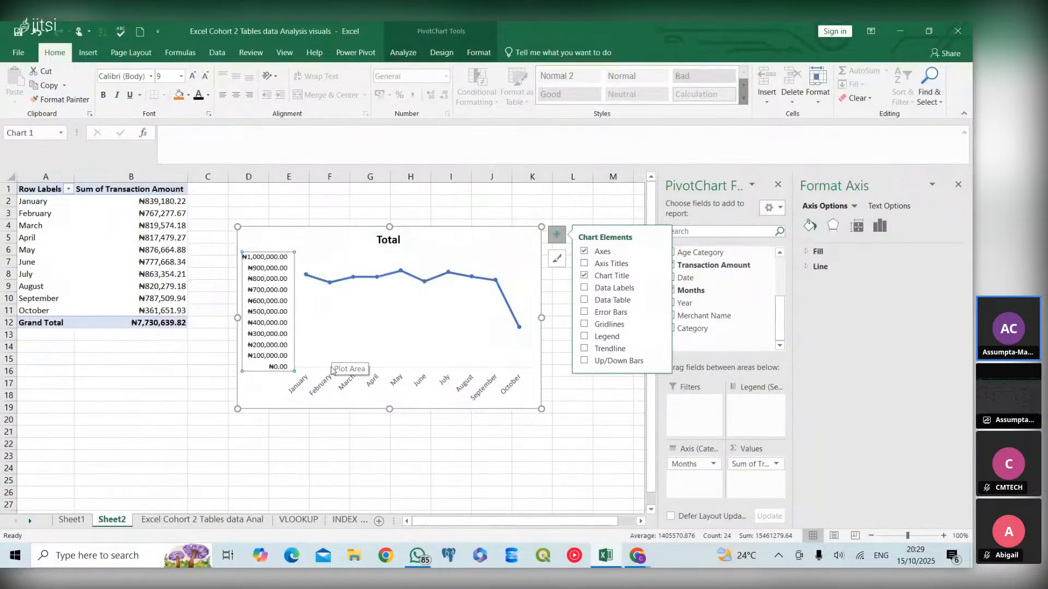
click(338, 388)
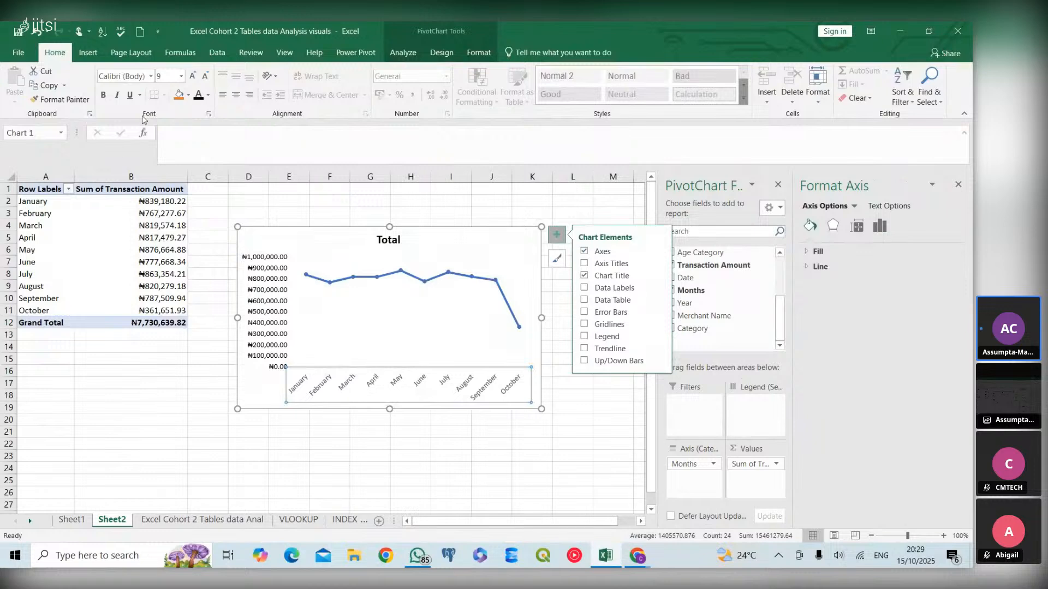
click(209, 95)
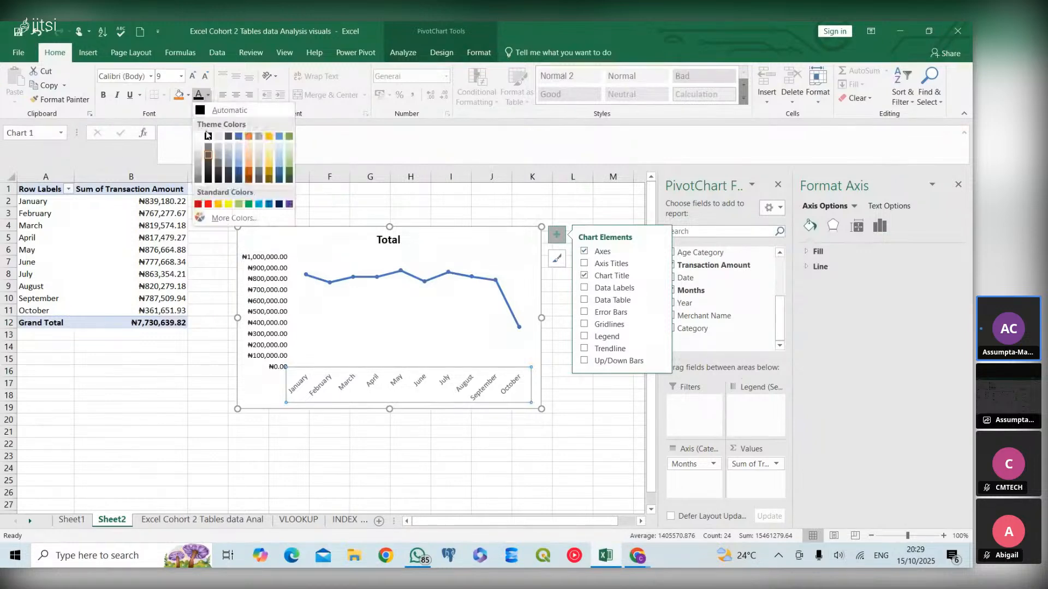
click(206, 141)
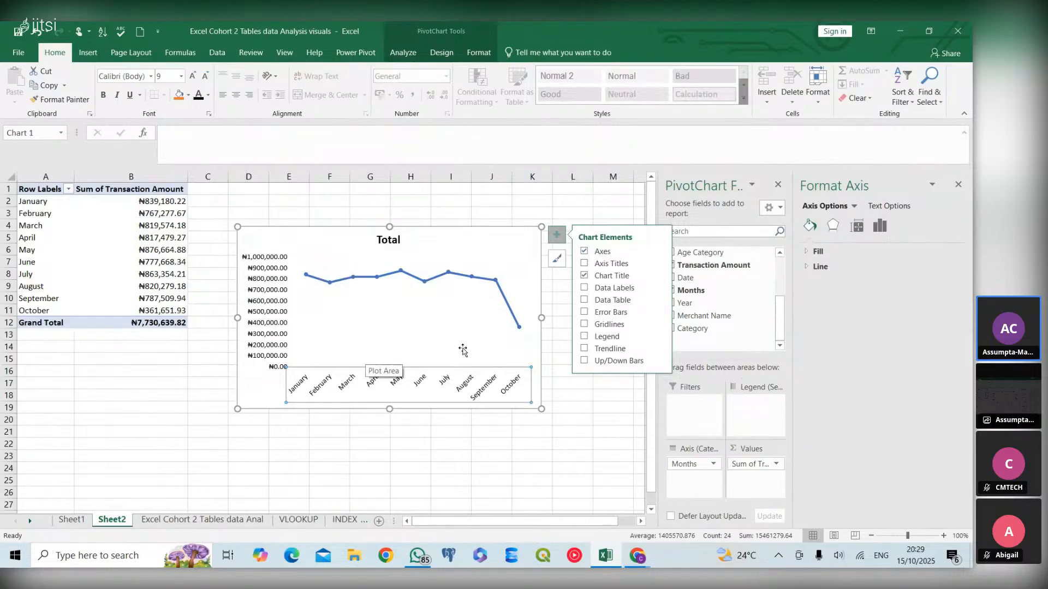
- Make the vertical and horizontal axis labels of the line chart bold
click(273, 341)
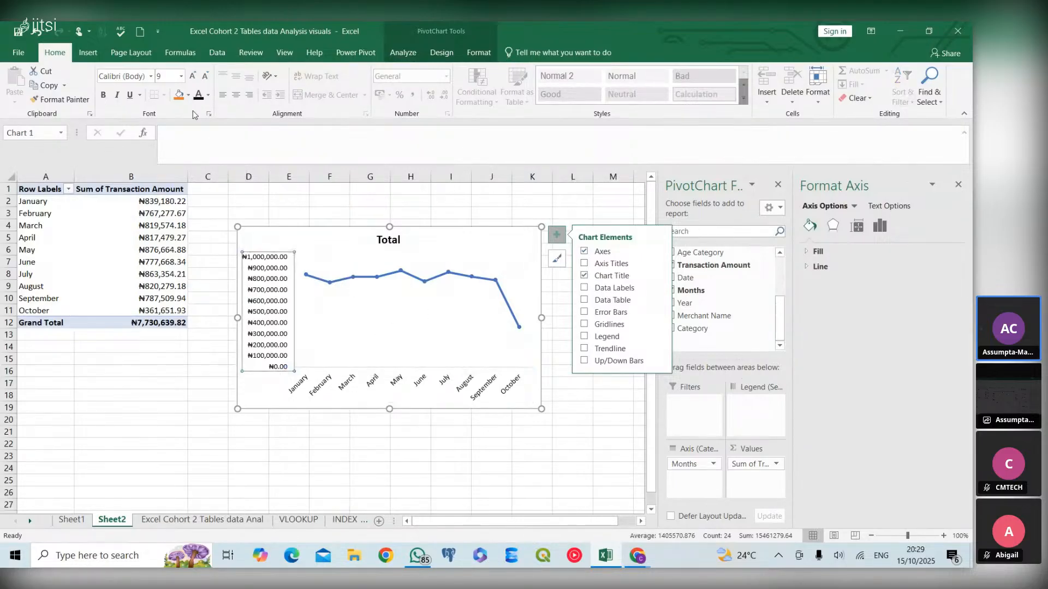
click(104, 96)
click(377, 382)
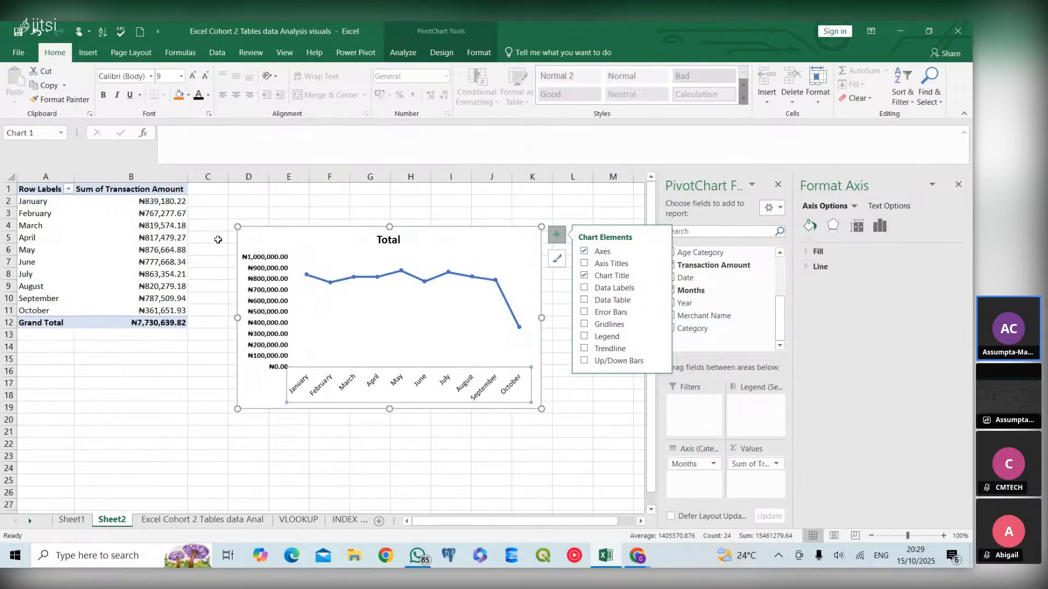
click(102, 95)
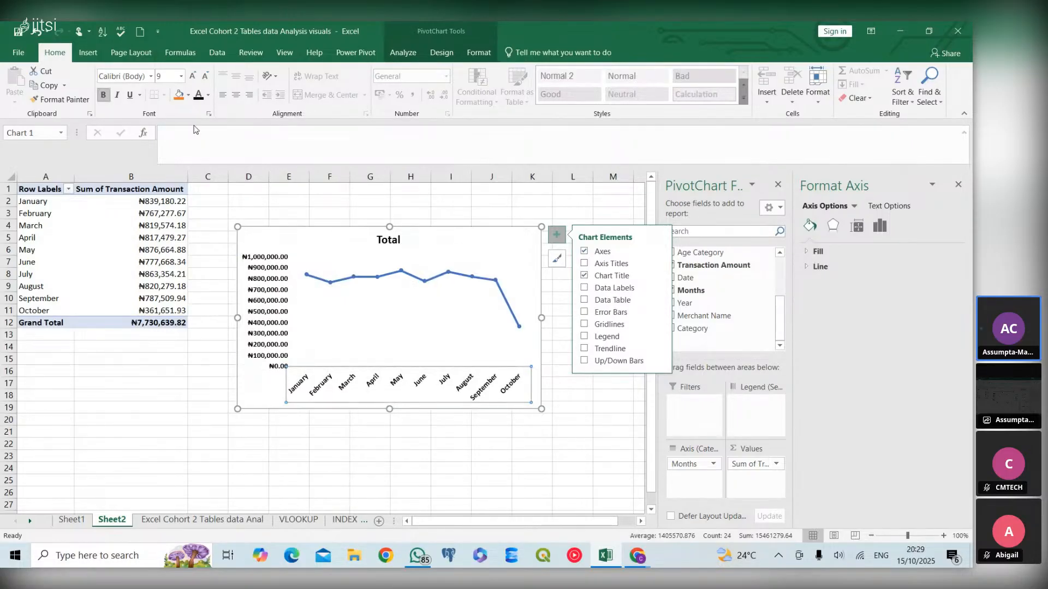
- Edit the line chart's title to read "Total Revenue by Months"
click(408, 244)
click(398, 239)
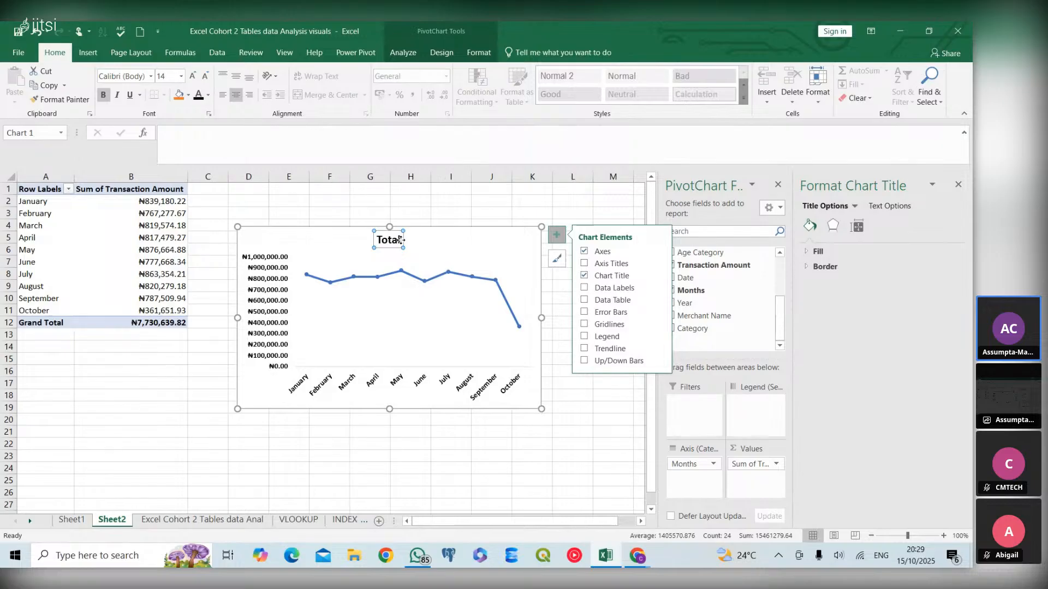
double_click(401, 239)
click(450, 243)
click(390, 239)
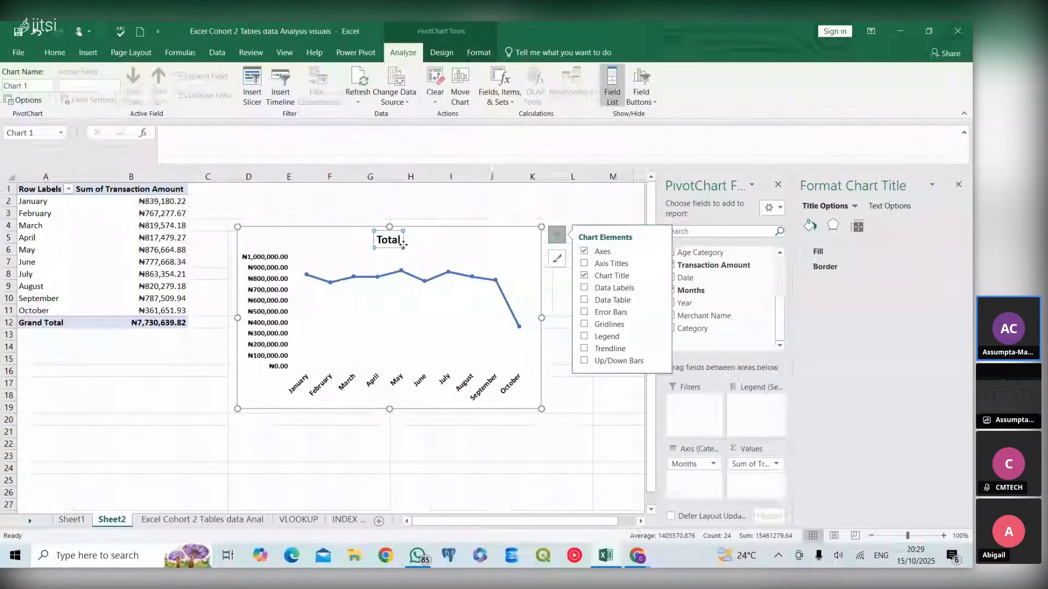
click(395, 244)
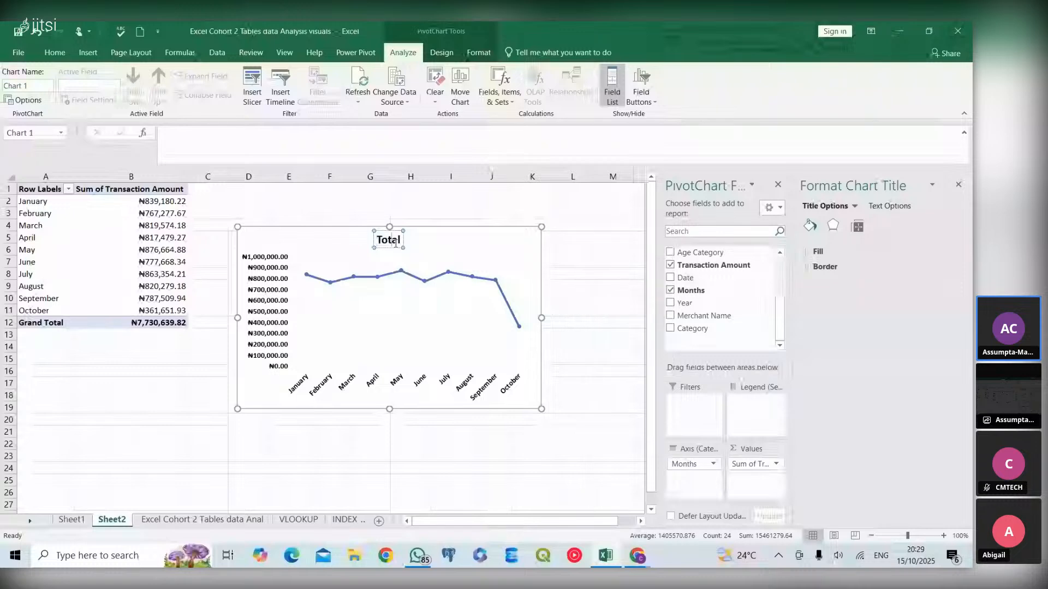
text(R)
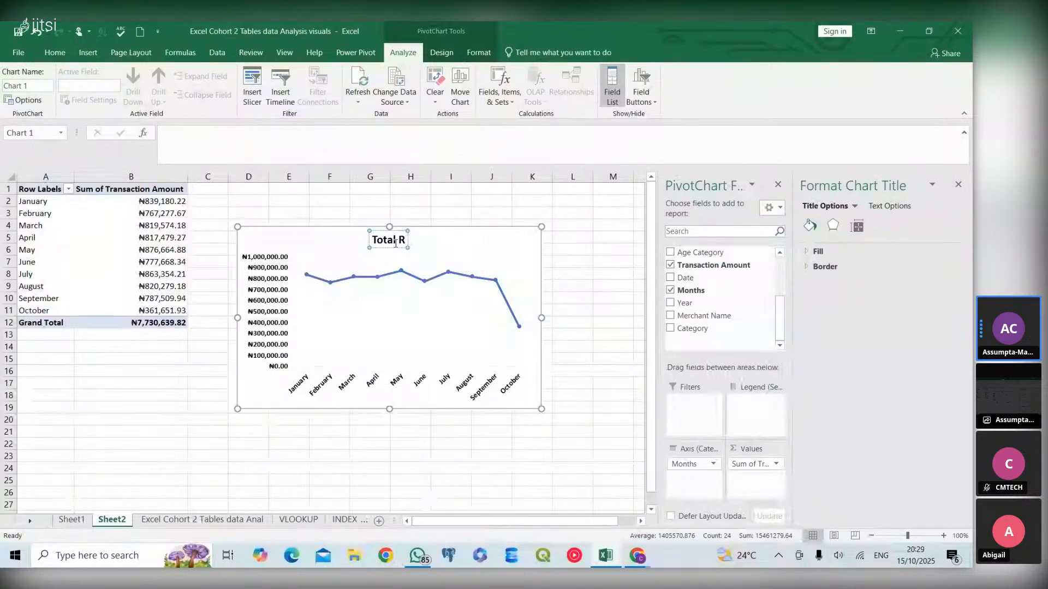
text(eve)
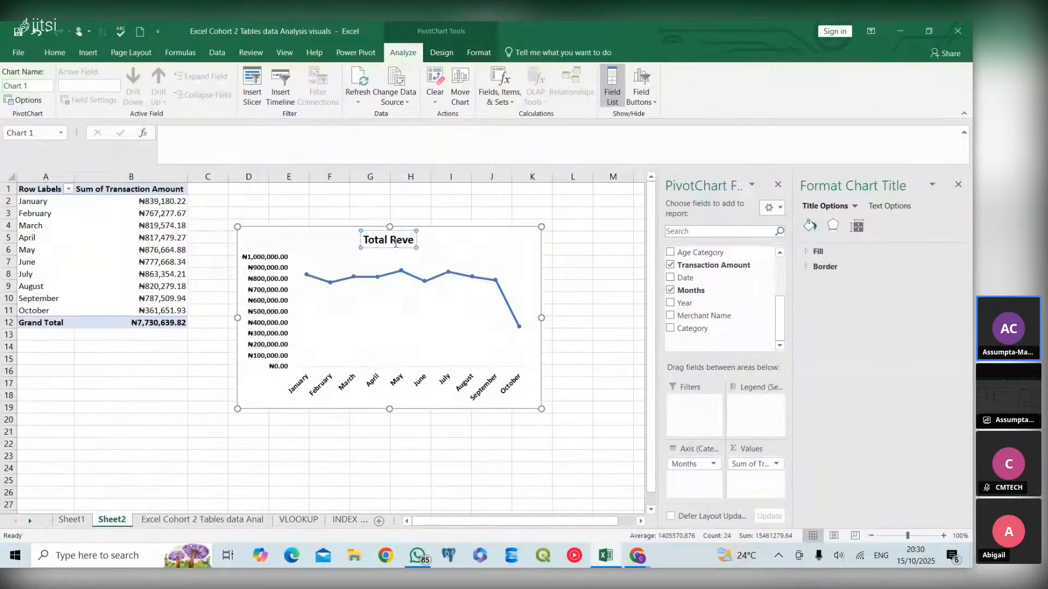
text(nue by Months)
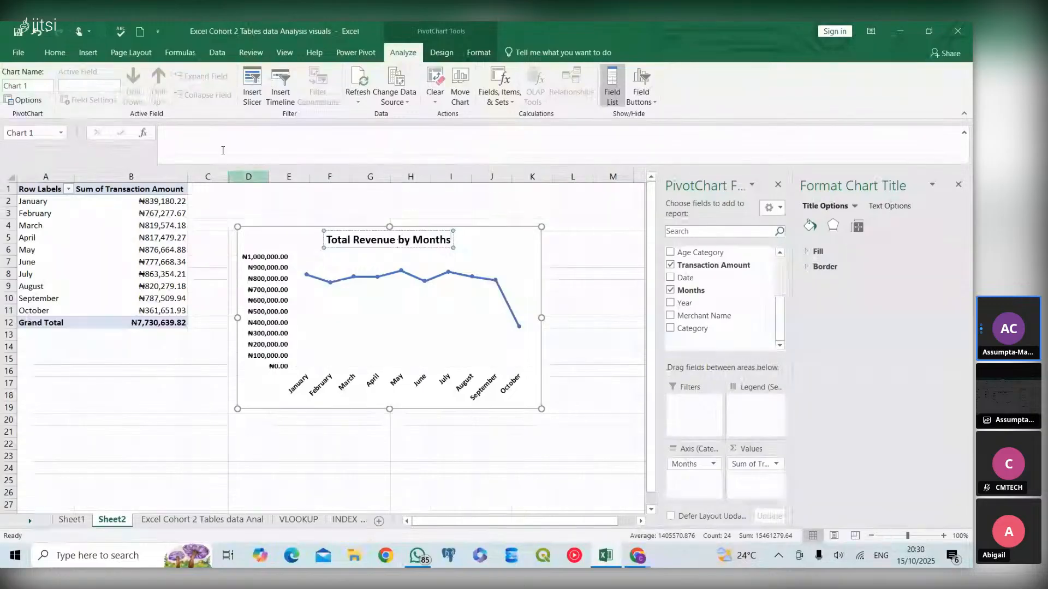
- Underline the chart title and deselect it
click(43, 53)
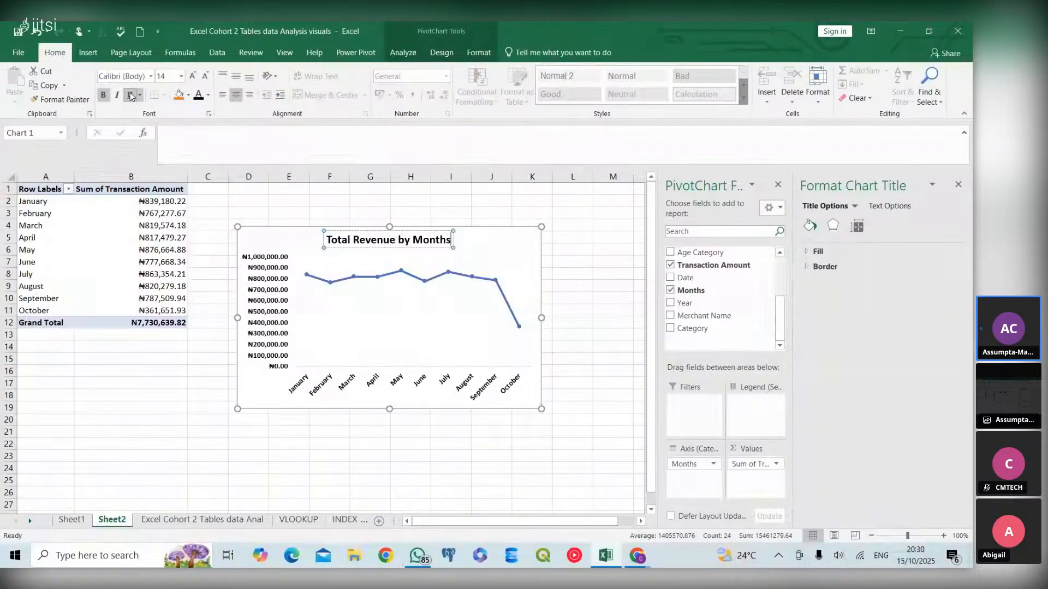
click(480, 251)
click(431, 248)
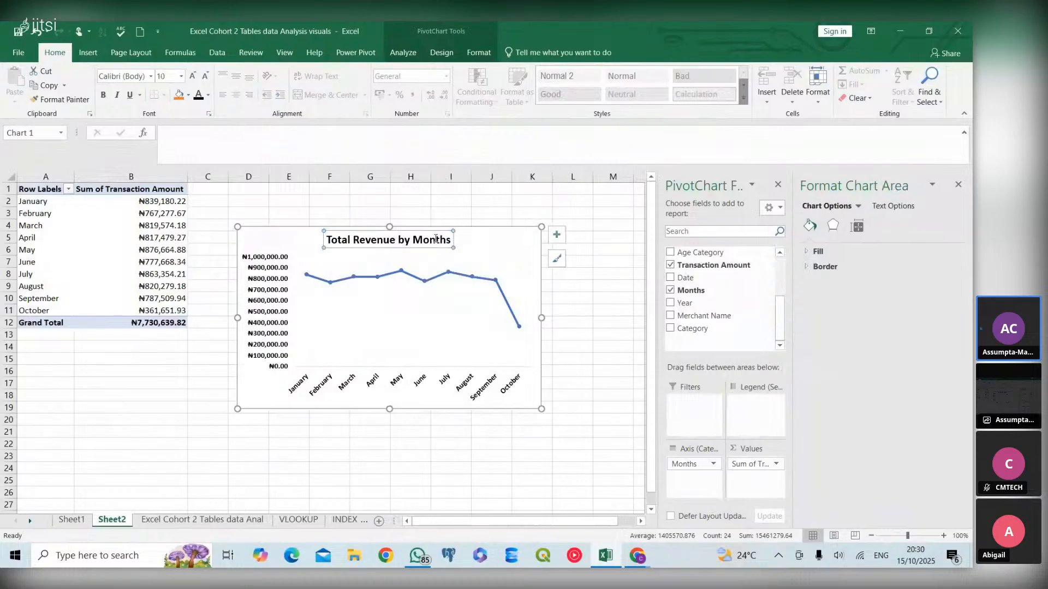
click(134, 96)
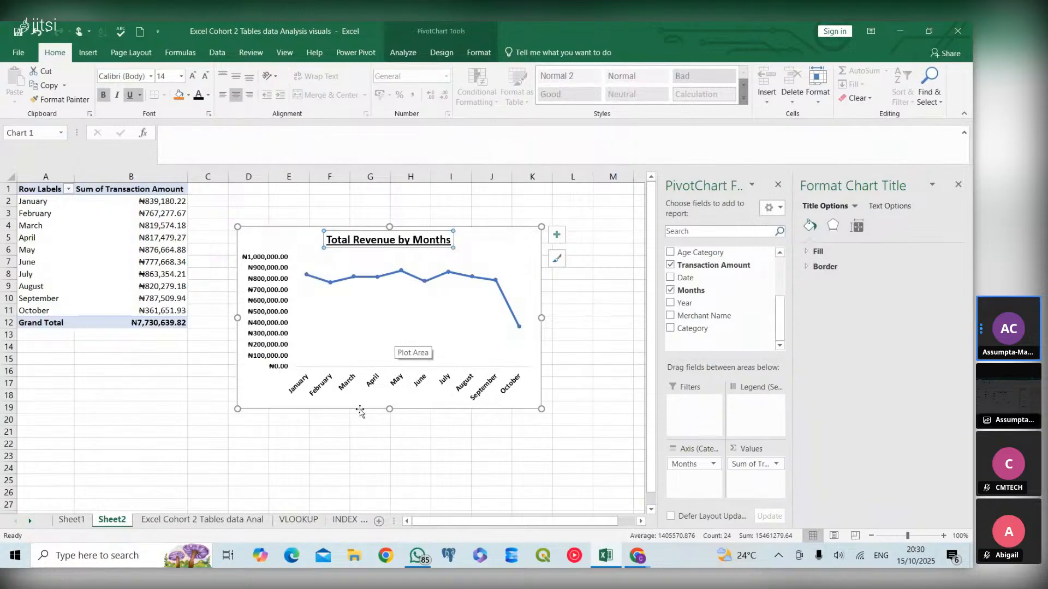
click(261, 398)
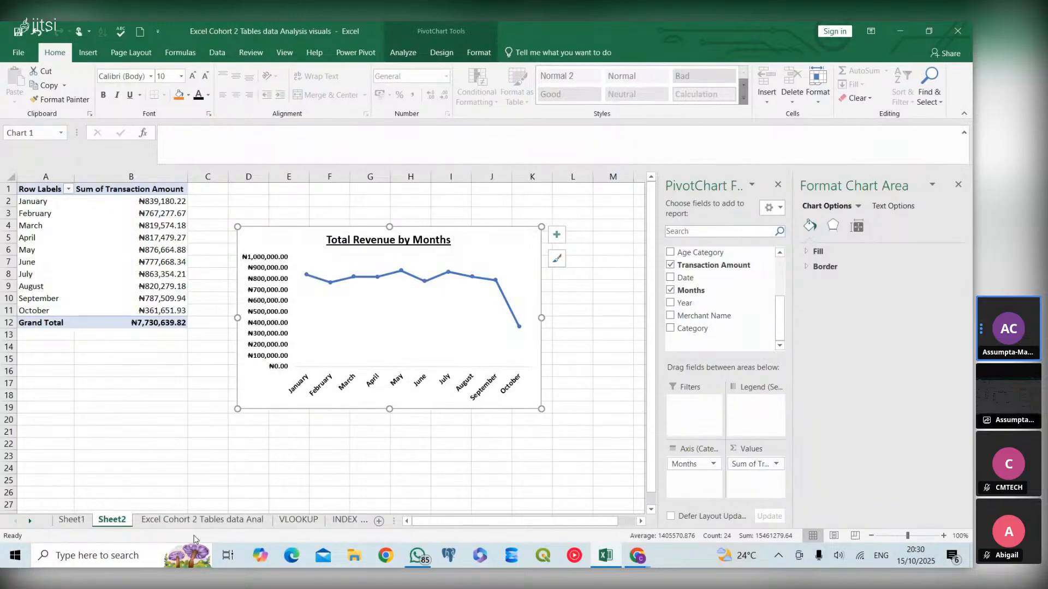
- Browse the worksheets, checking Sheet1 and Sheet2 and ending on the Excel Cohort 2 Tables data Anal sheet
click(72, 520)
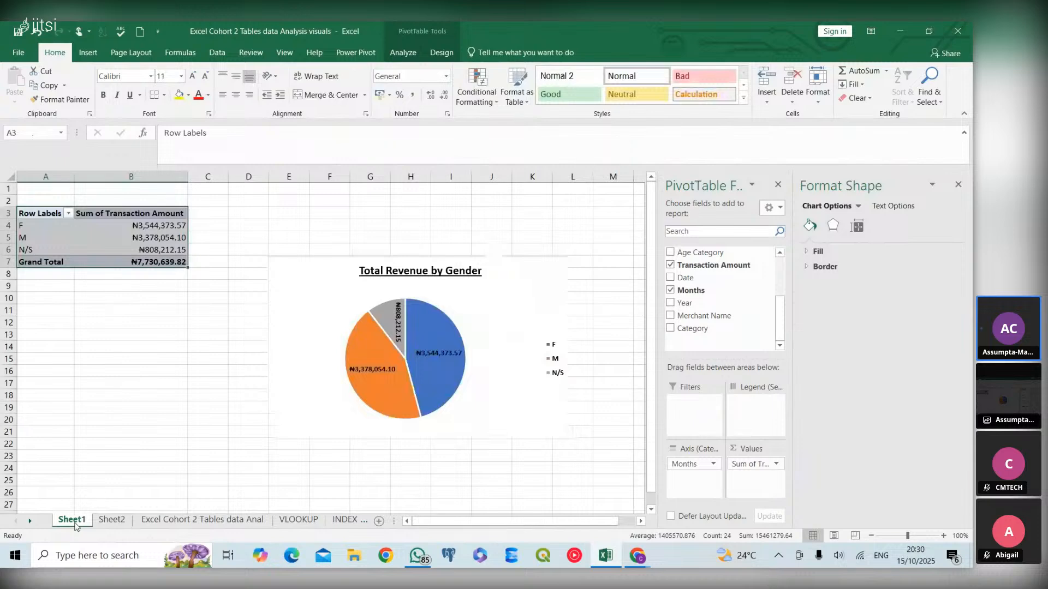
click(113, 520)
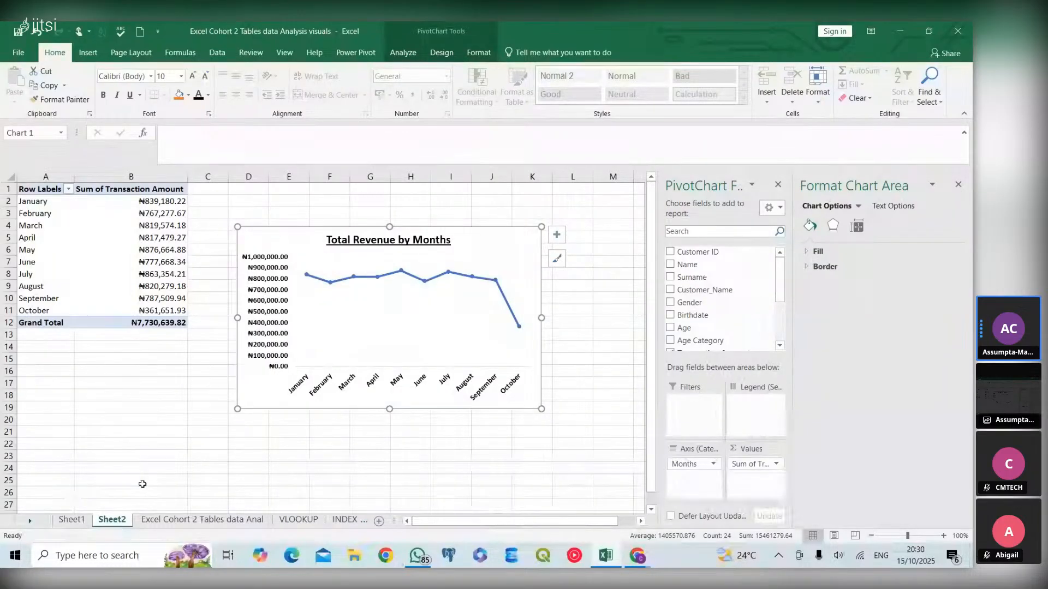
click(178, 521)
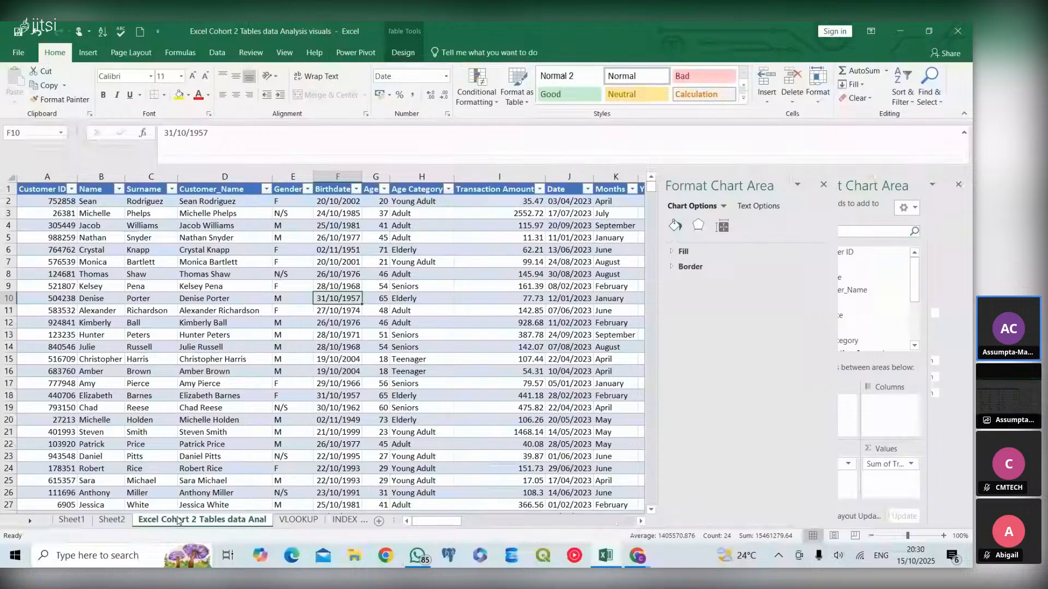
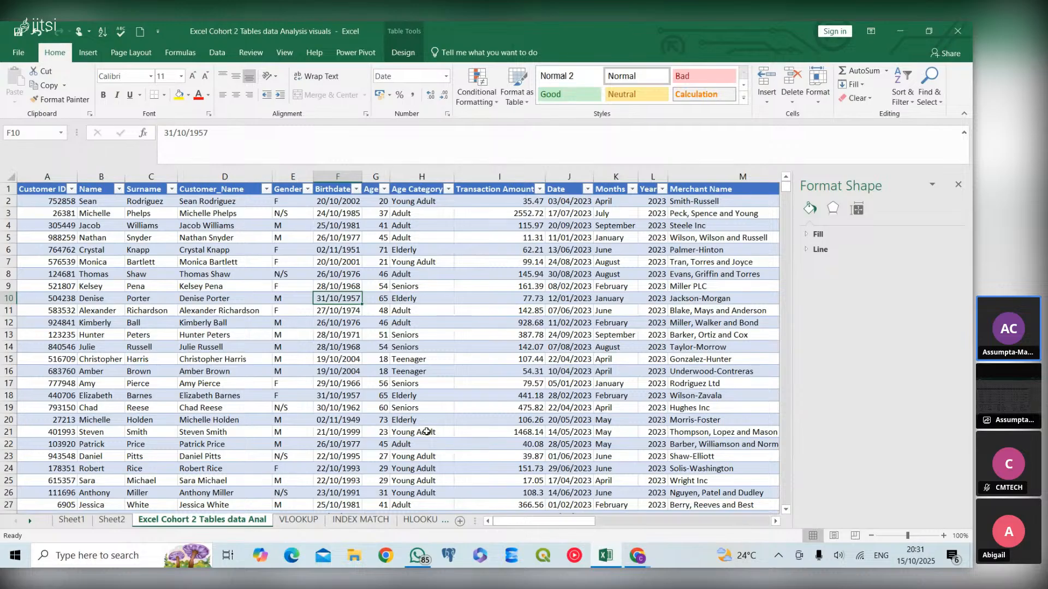
- Copy the gender PivotTable on Sheet1
click(111, 519)
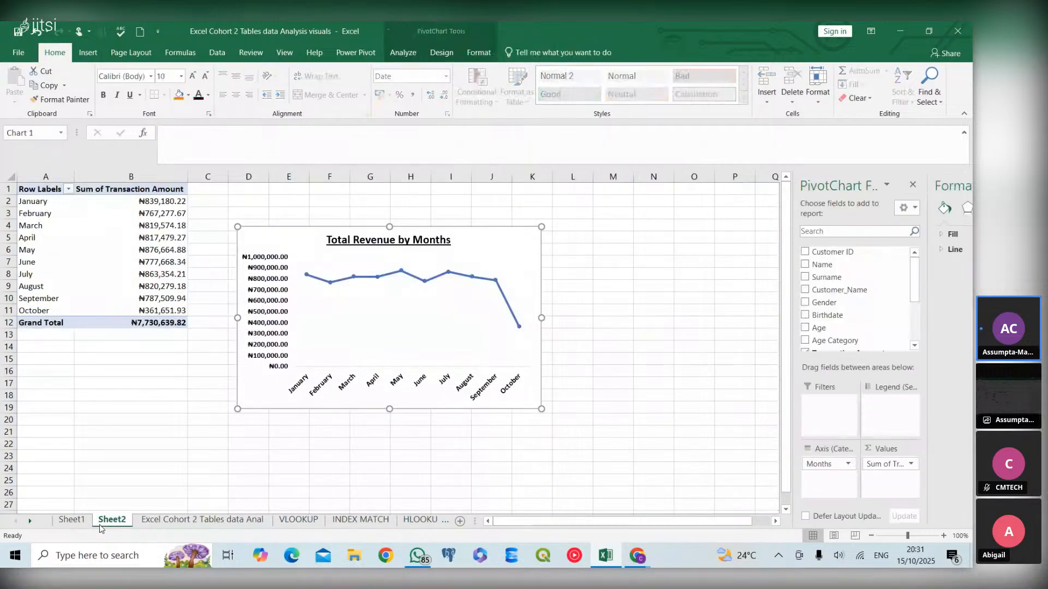
click(72, 520)
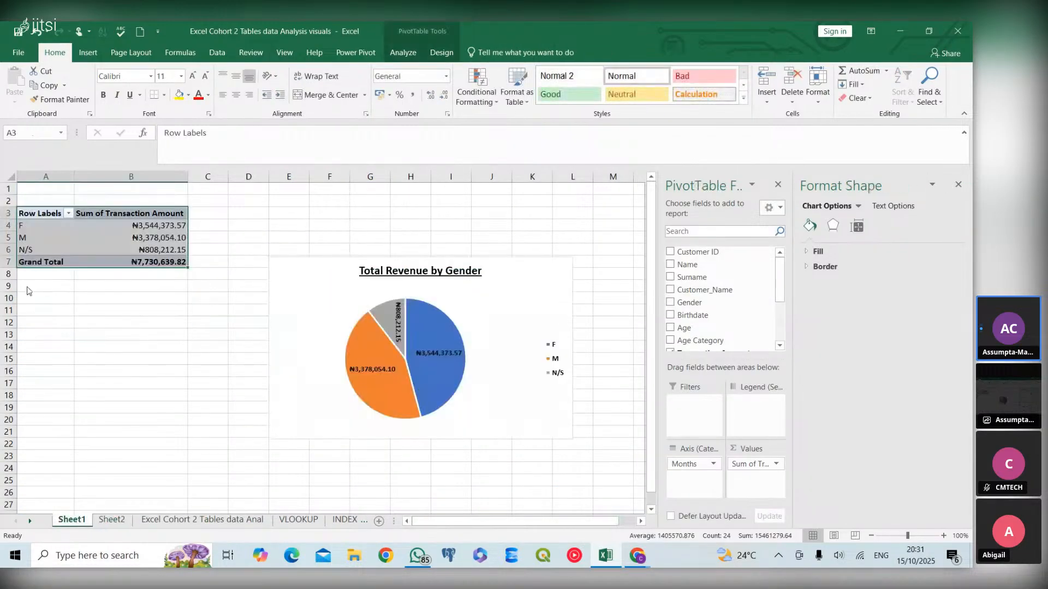
key(ctrl+c)
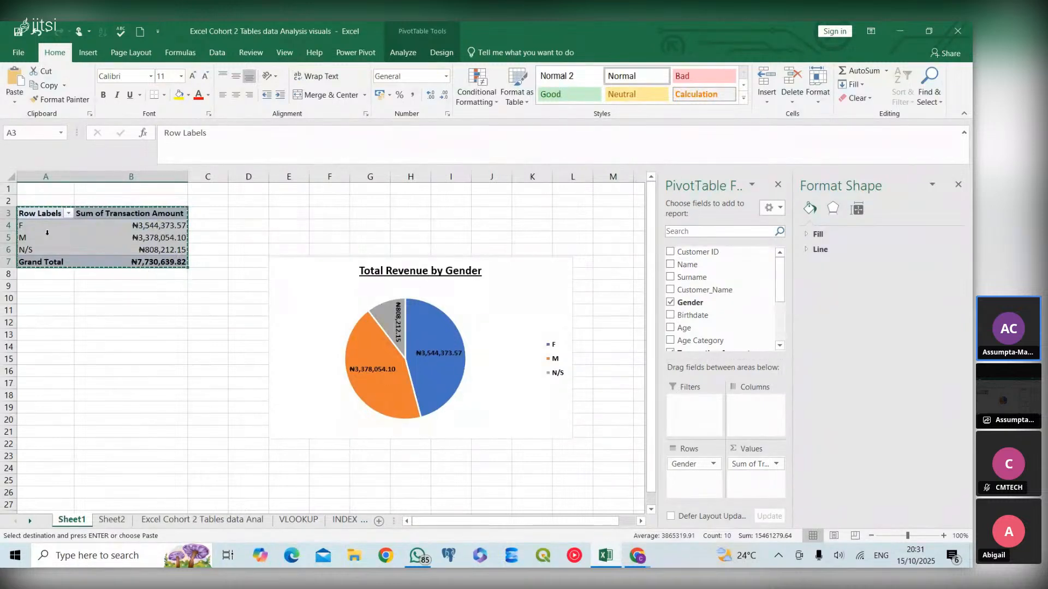
- Add a new worksheet, Sheet3, and paste the copied PivotTable into it
click(112, 520)
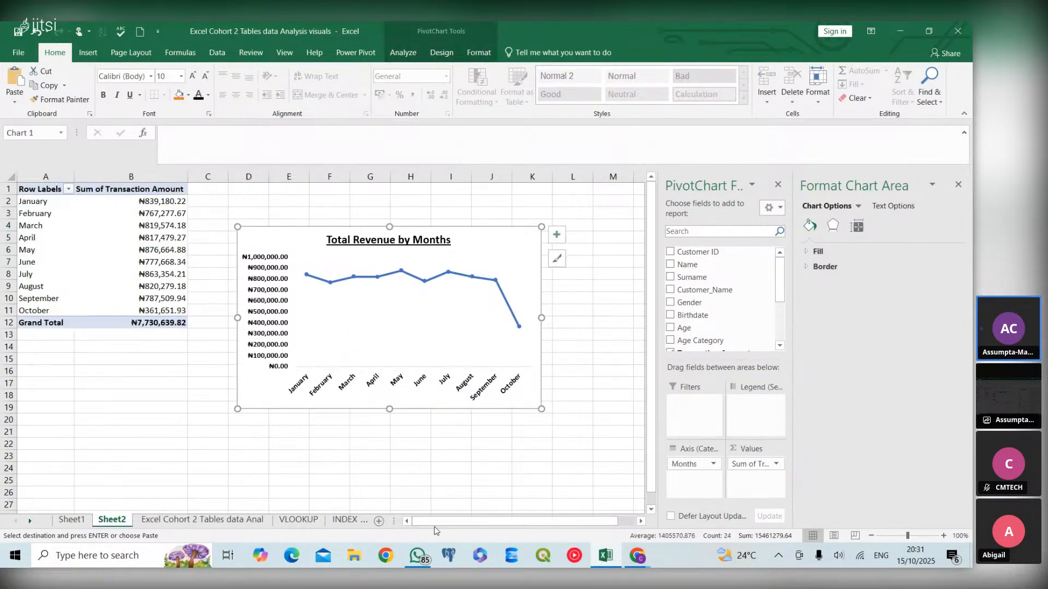
click(379, 523)
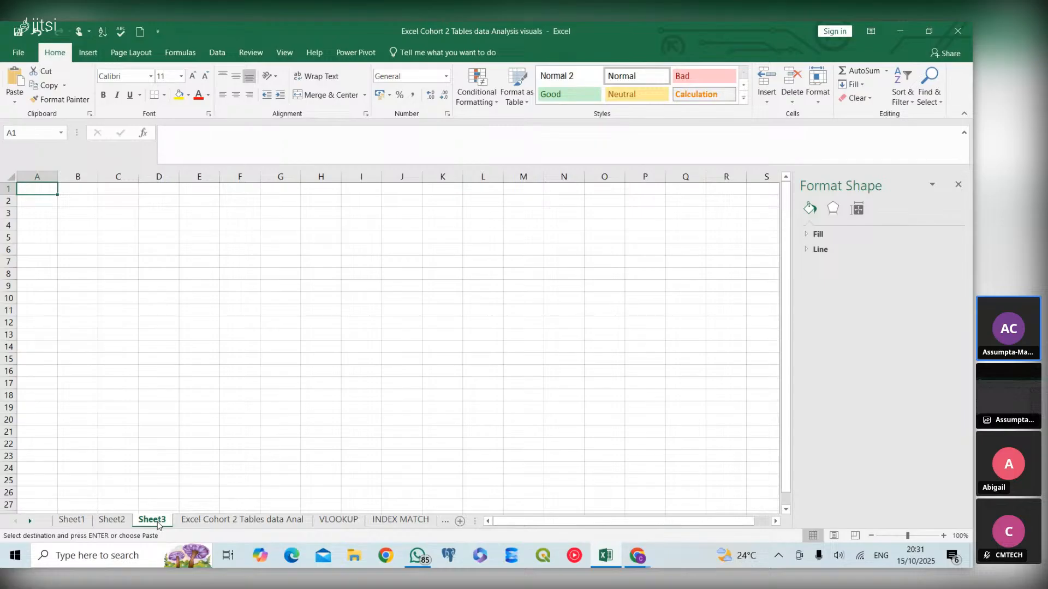
key(ctrl+v)
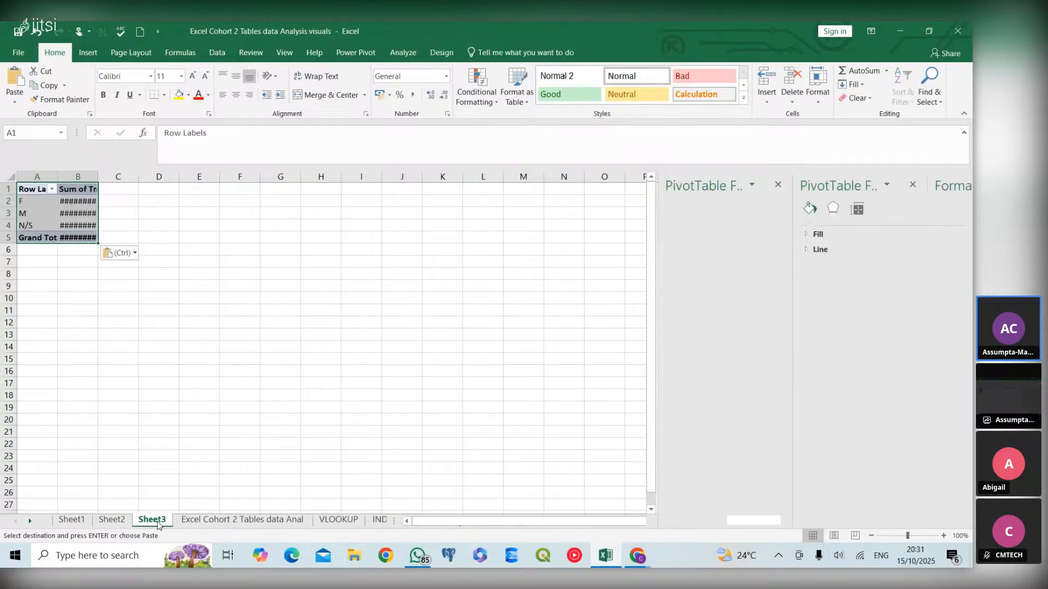
- Autofit the column widths on Sheet3 so the PivotTable values display fully
click(10, 177)
double_click(58, 174)
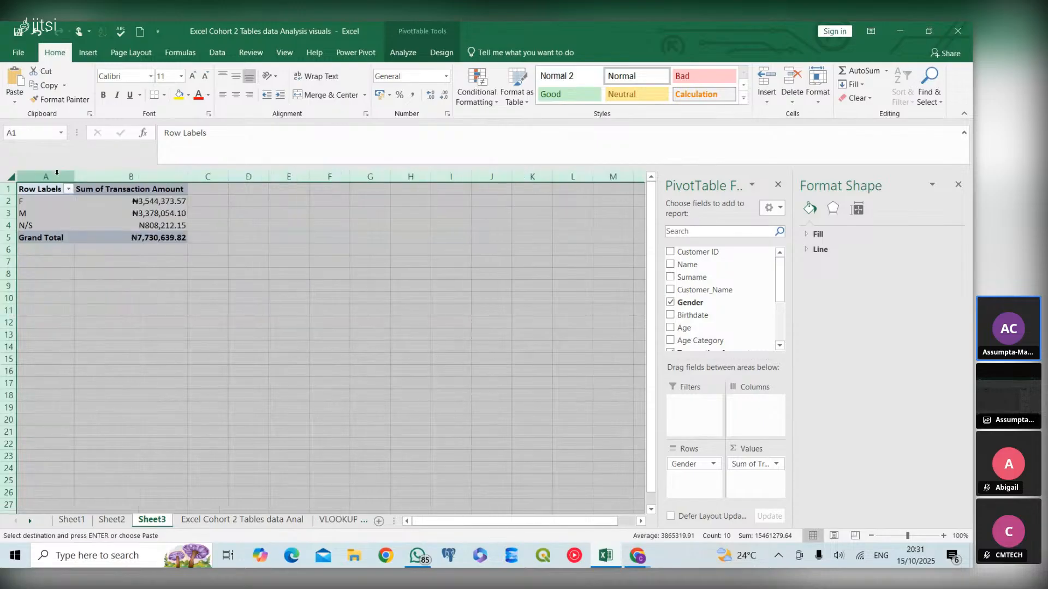
click(119, 206)
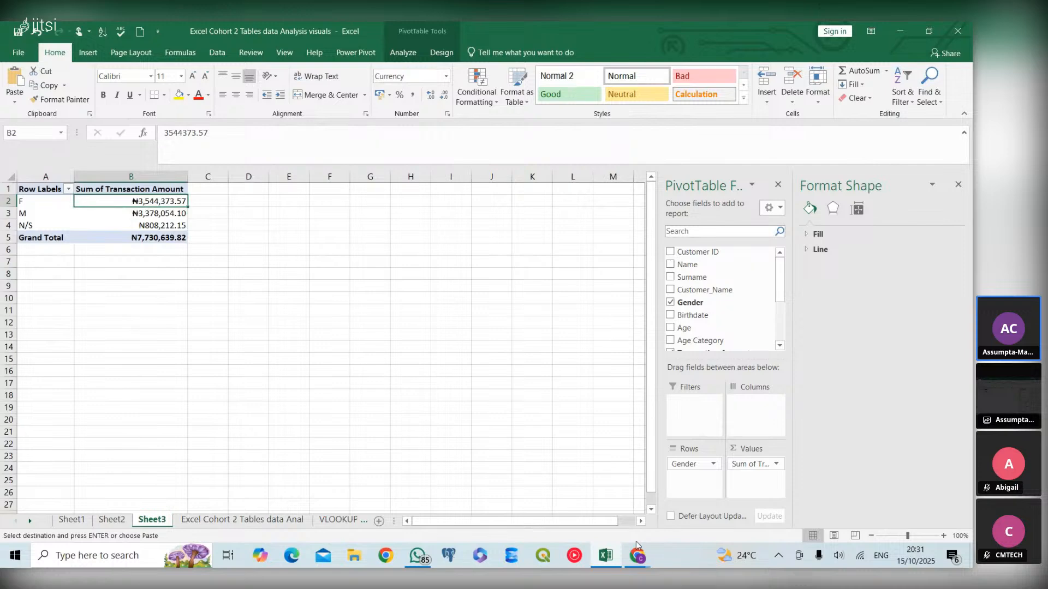
mouse_move(637, 557)
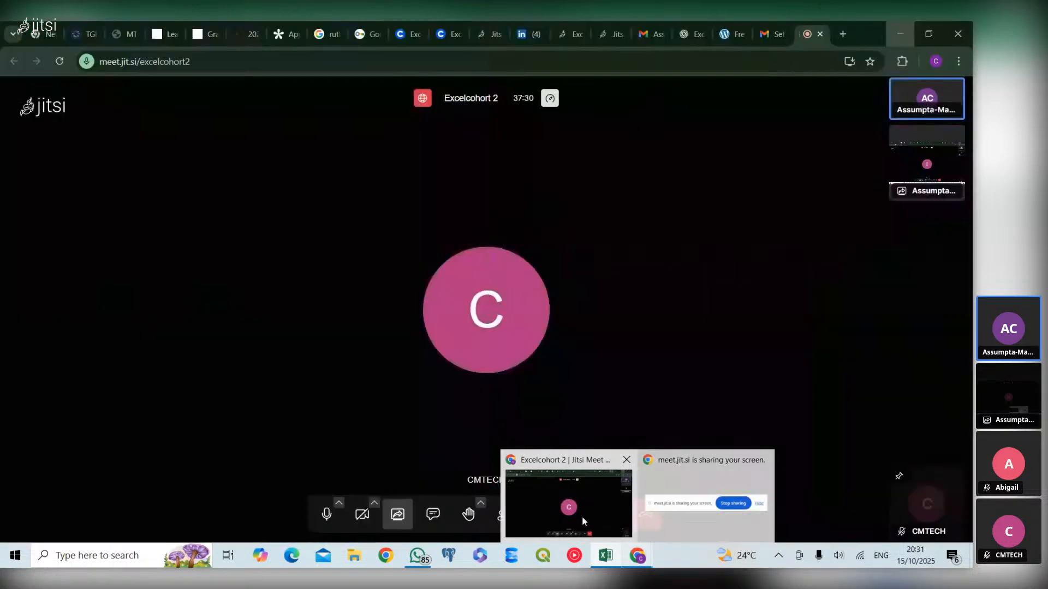
click(584, 521)
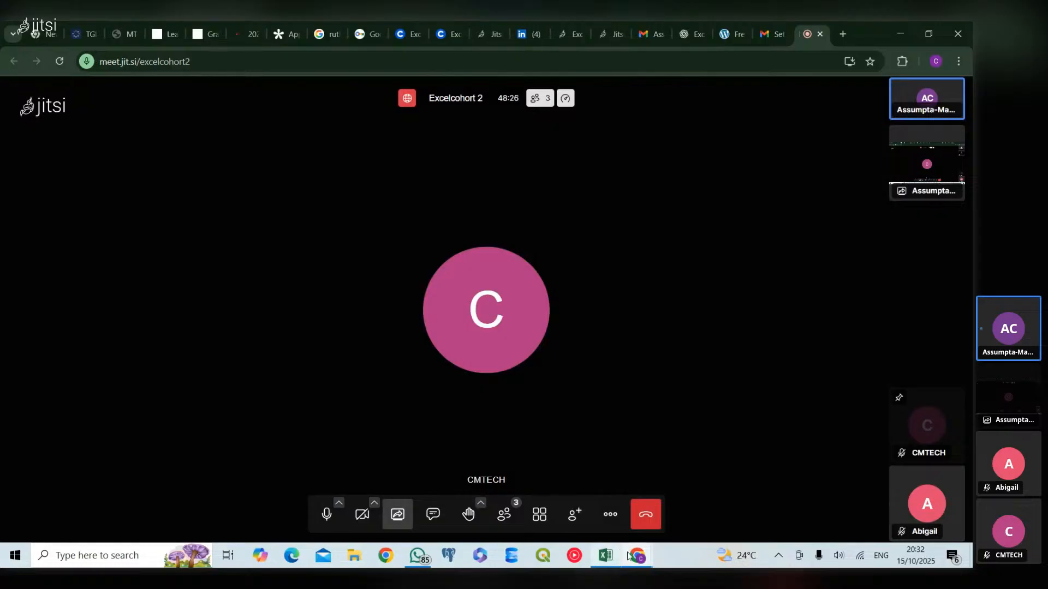
click(899, 32)
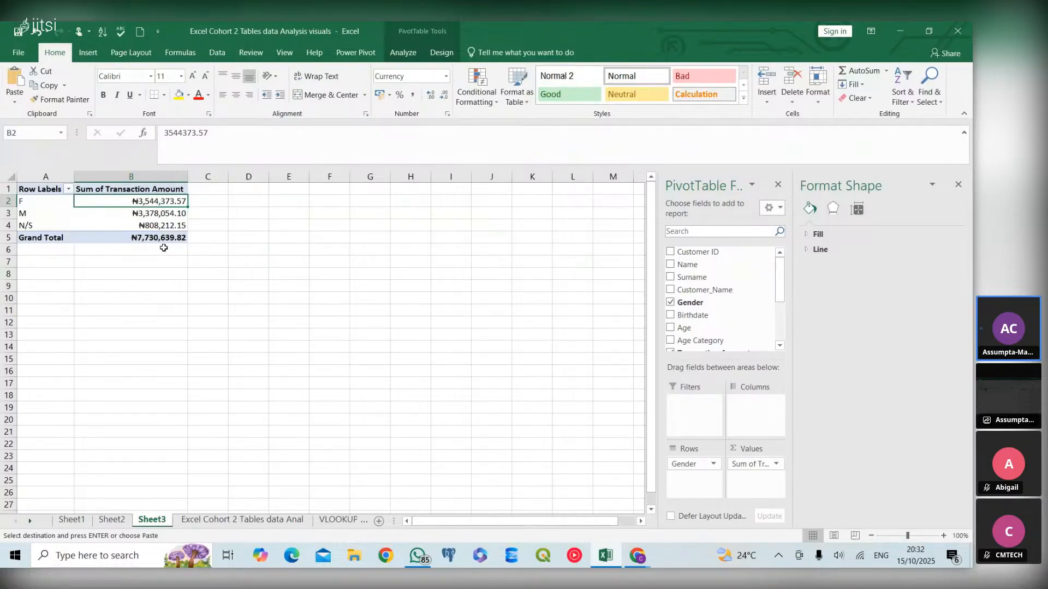
- Remove the Gender and Transaction Amount fields from the pasted PivotTable
click(672, 302)
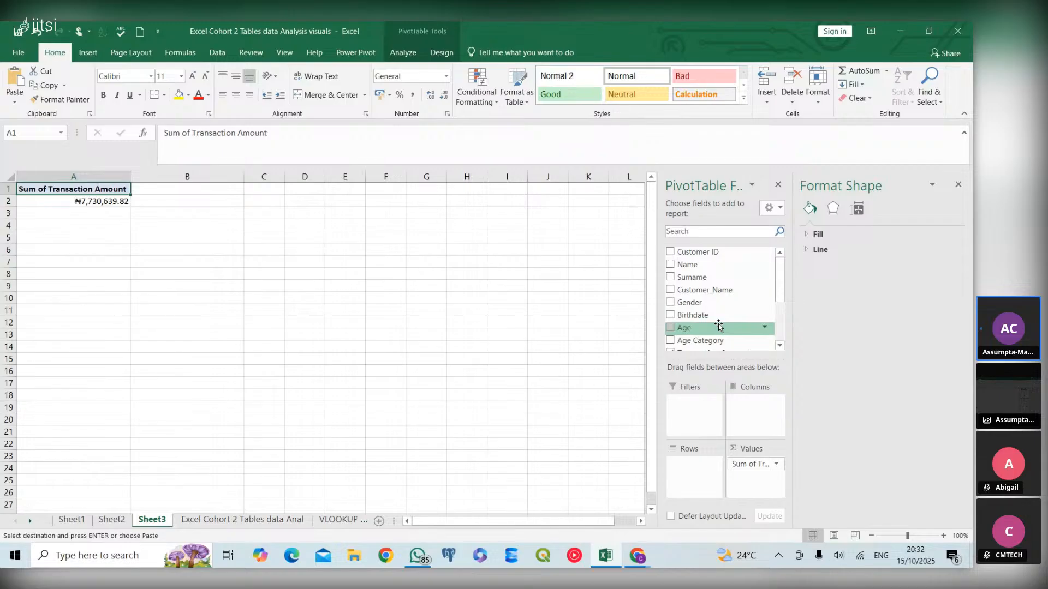
click(780, 345)
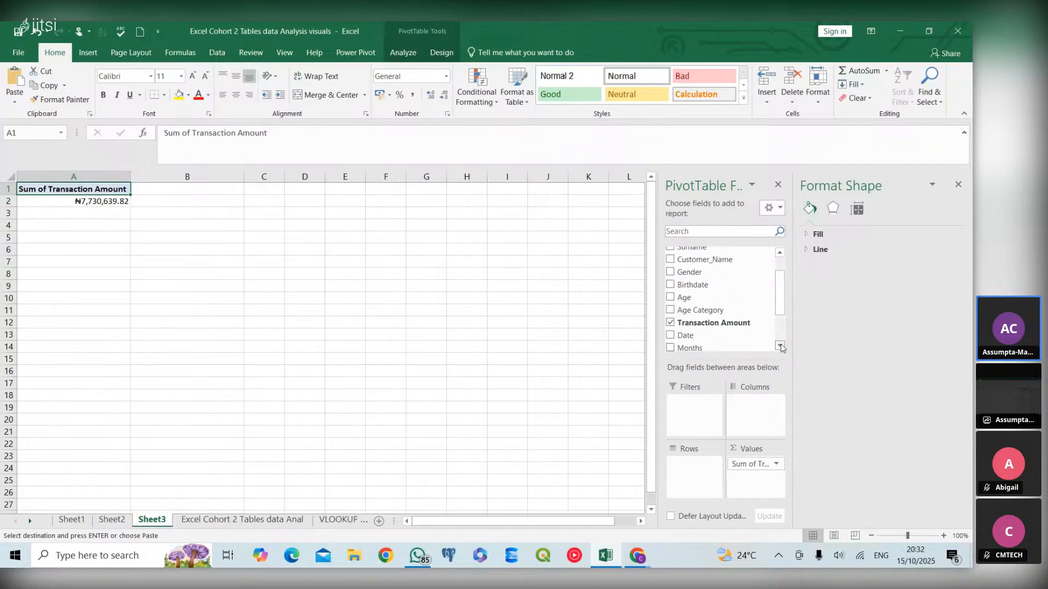
click(671, 324)
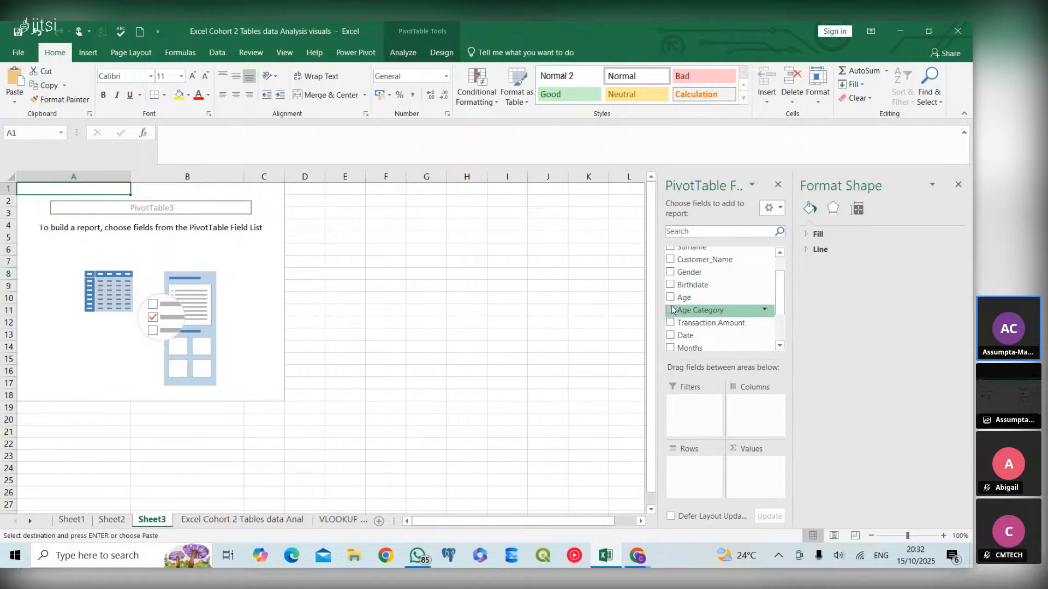
- Rebuild the PivotTable with Age Category and Months as rows and Transaction Amount as values
click(670, 310)
scroll(729, 288, up, 1)
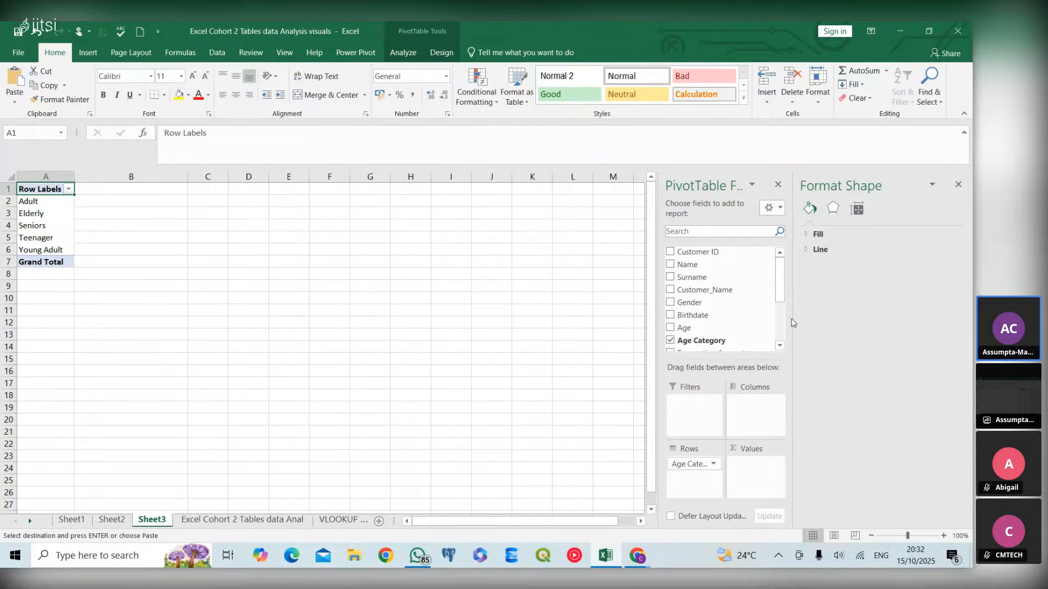
click(779, 346)
click(779, 345)
click(779, 345)
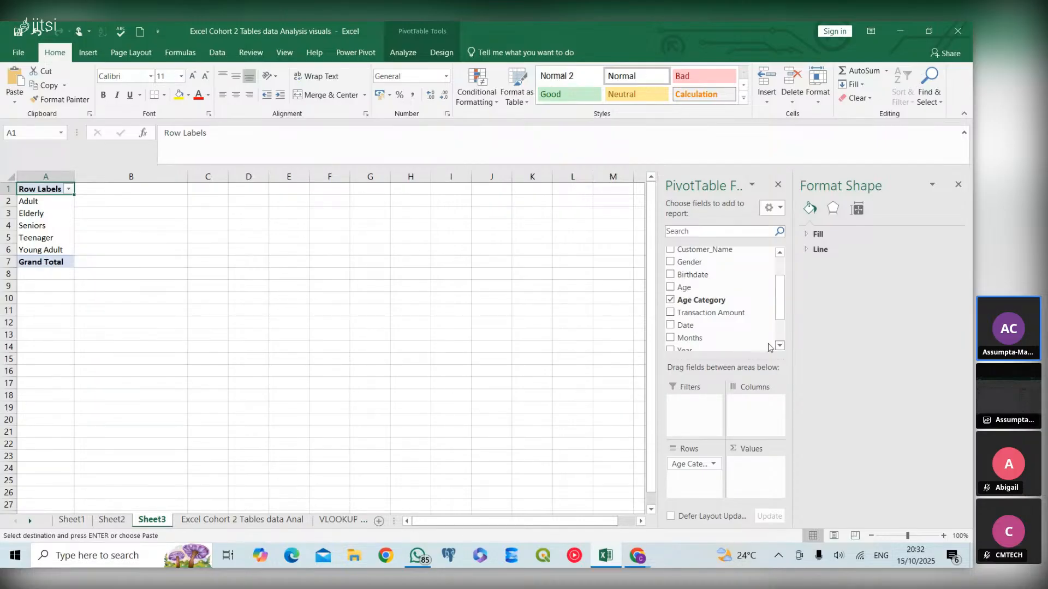
click(671, 338)
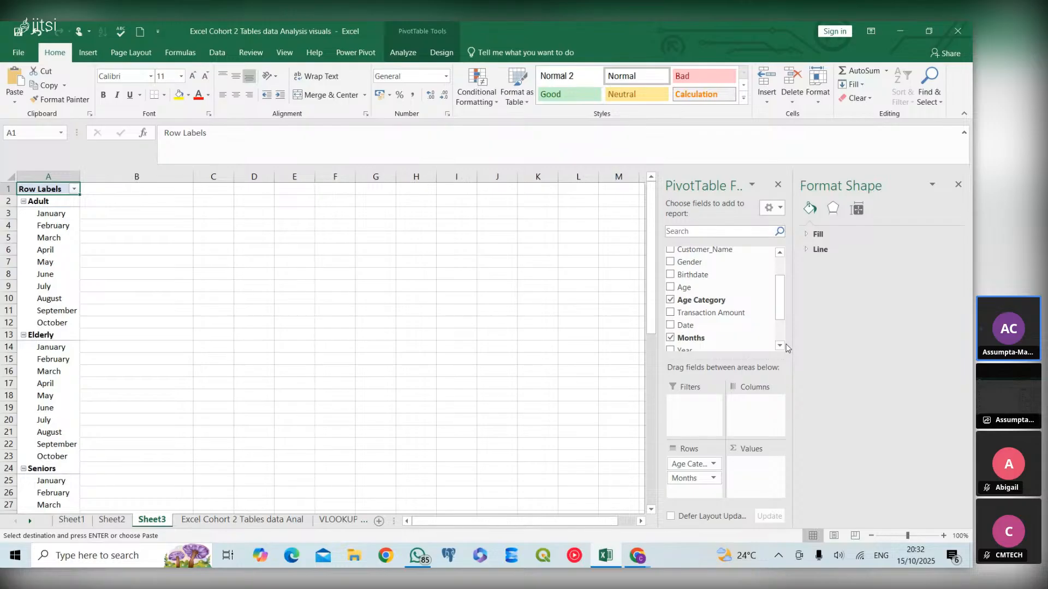
scroll(778, 345, down, 4)
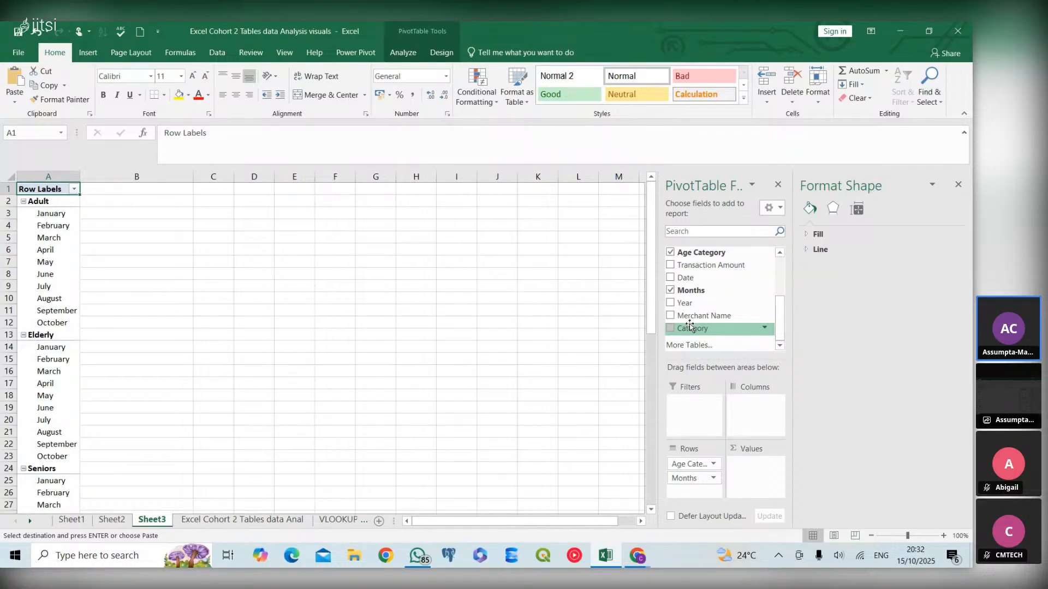
click(671, 266)
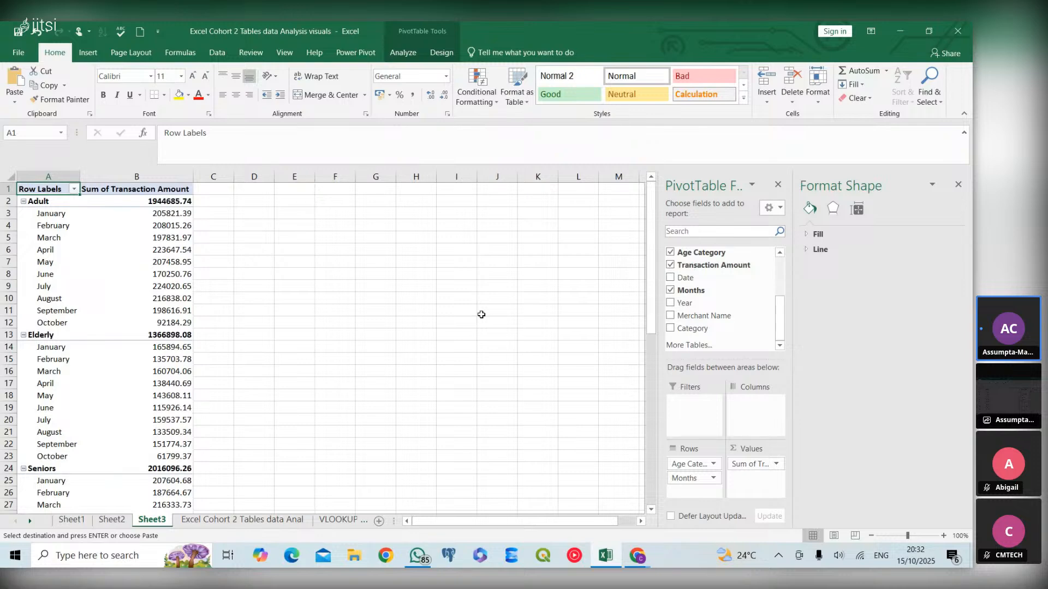
- Format the Sum of Transaction Amount value field as Currency with 2 decimal places
click(183, 189)
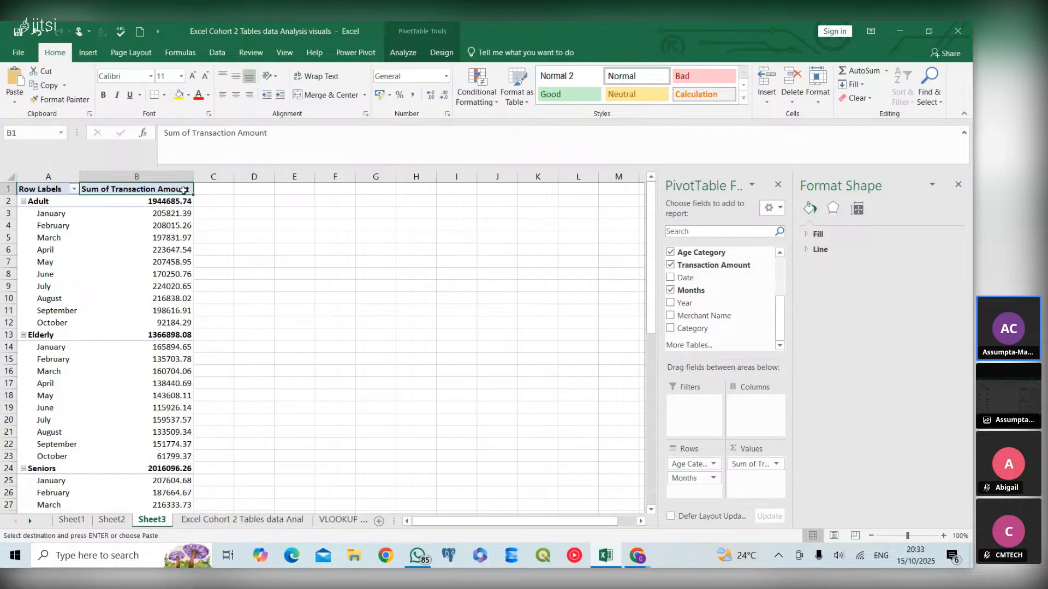
right_click(184, 191)
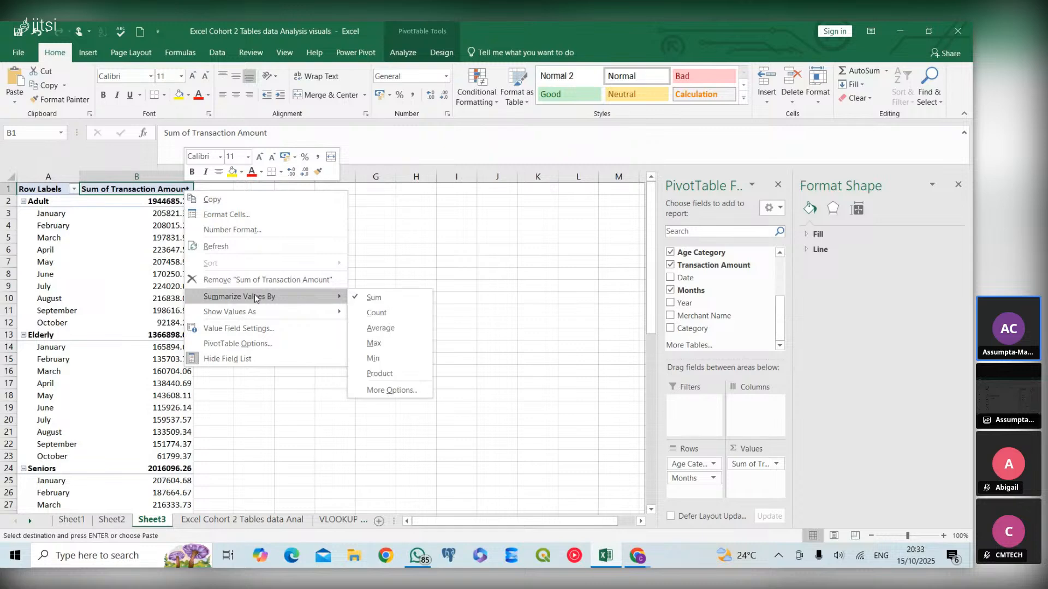
mouse_move(254, 311)
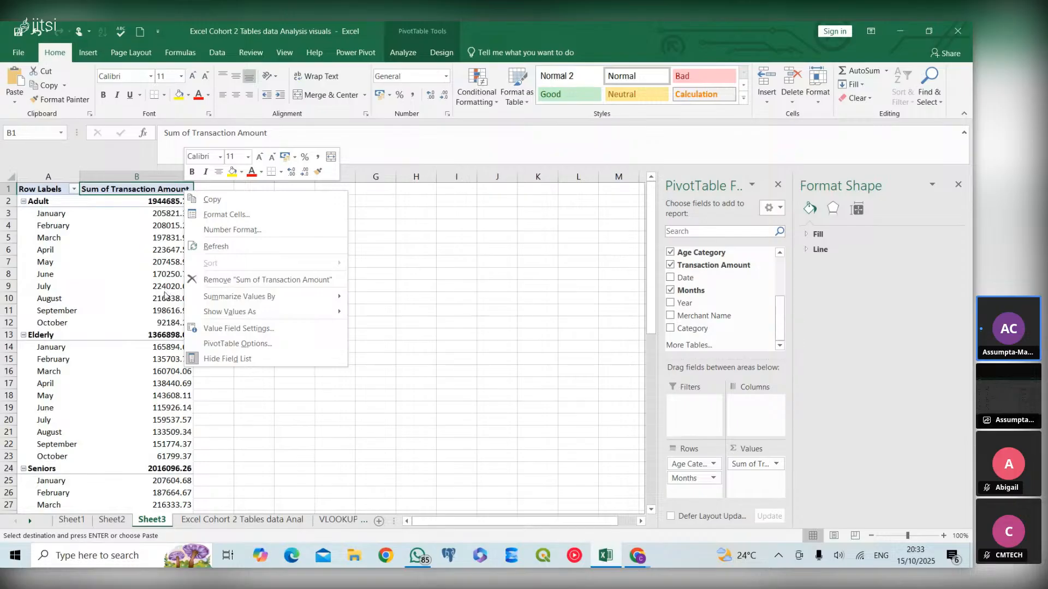
click(251, 330)
click(181, 414)
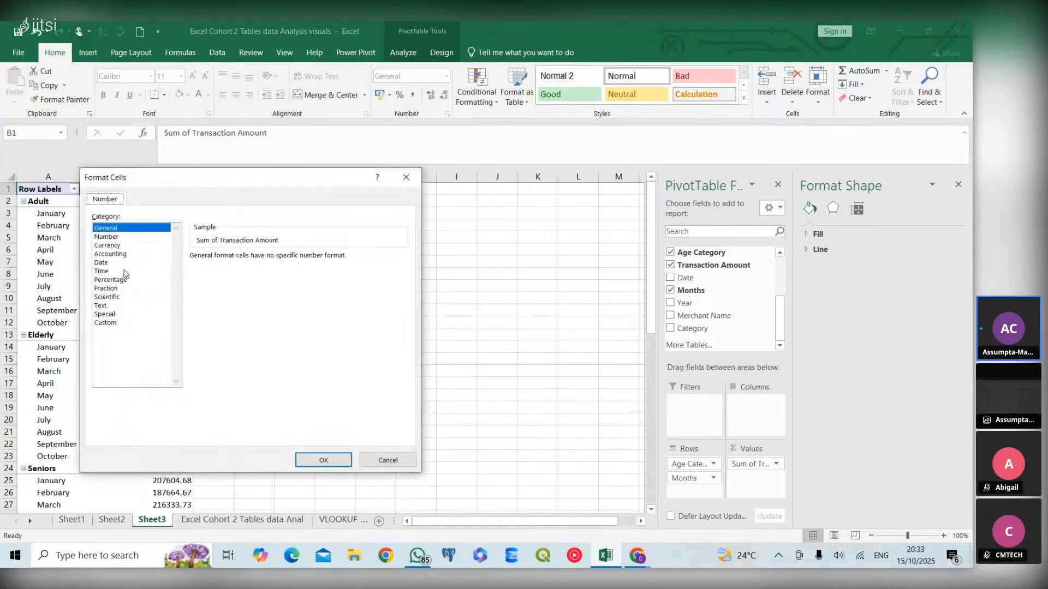
click(108, 246)
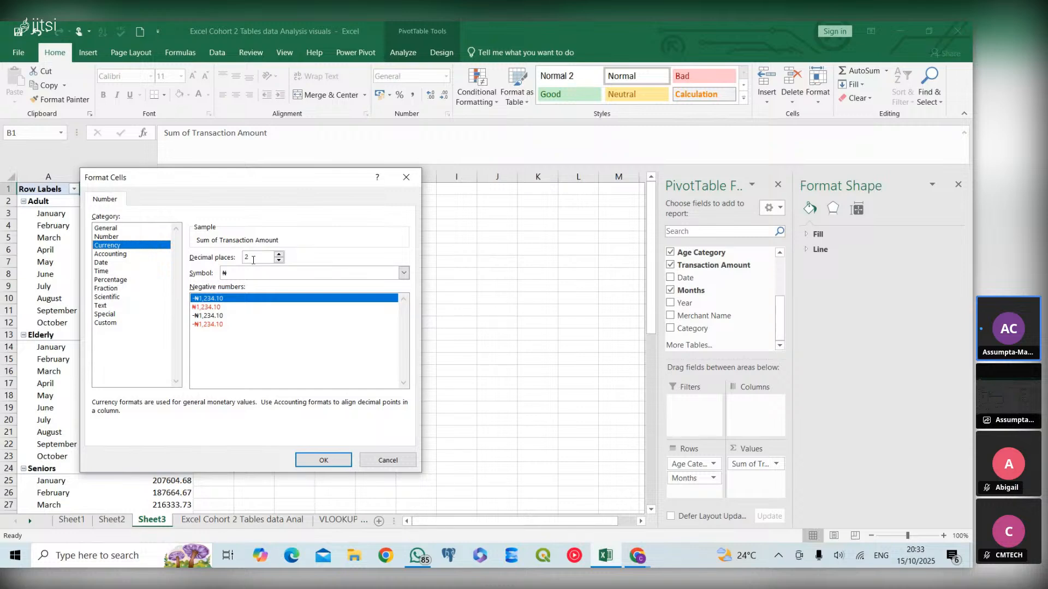
click(324, 459)
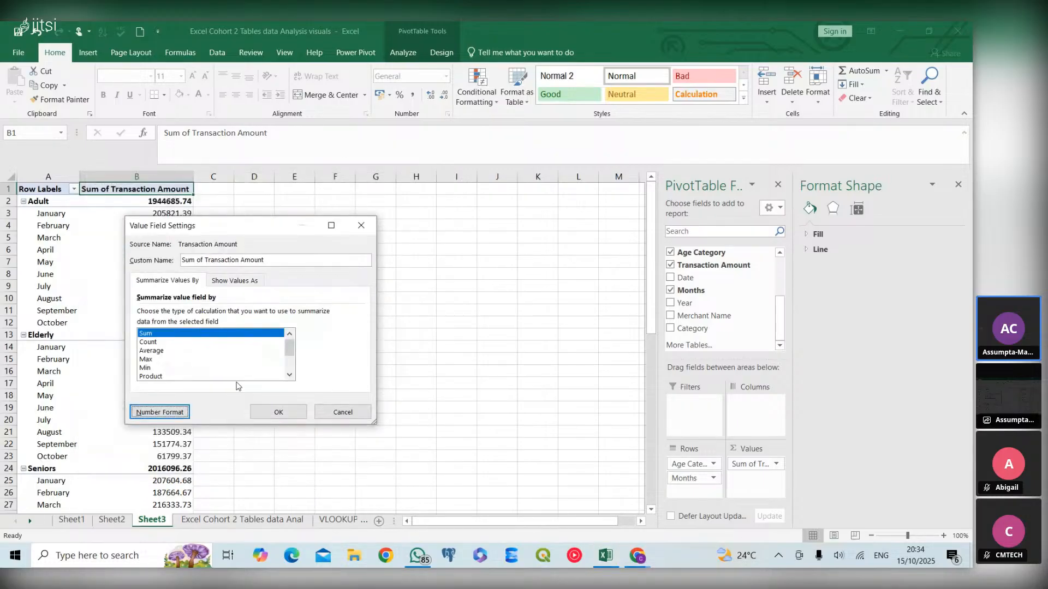
click(262, 407)
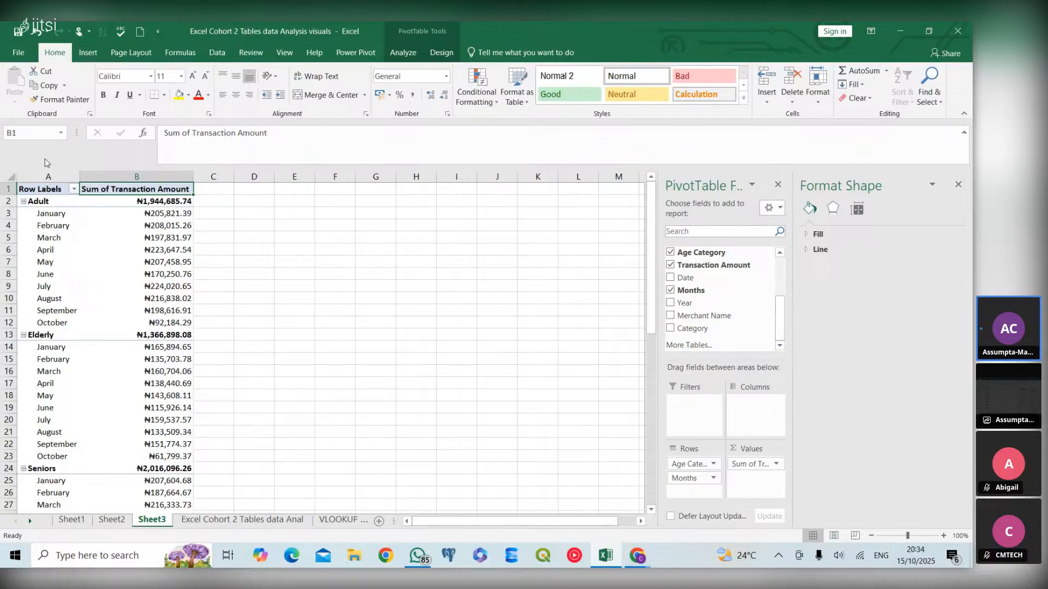
- Insert a Clustered Column PivotChart from the age category and month PivotTable
click(50, 225)
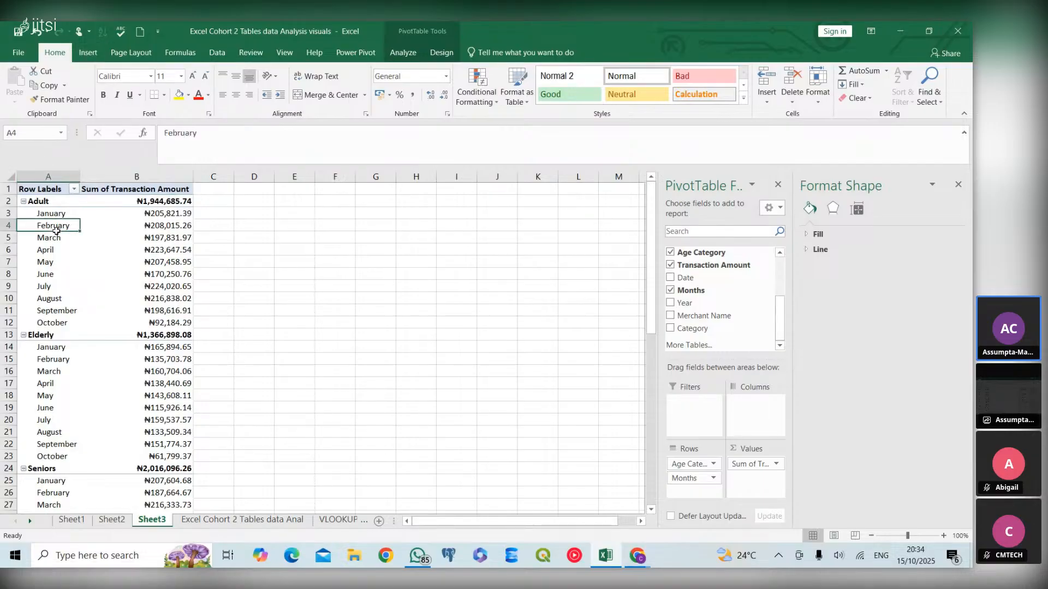
click(93, 47)
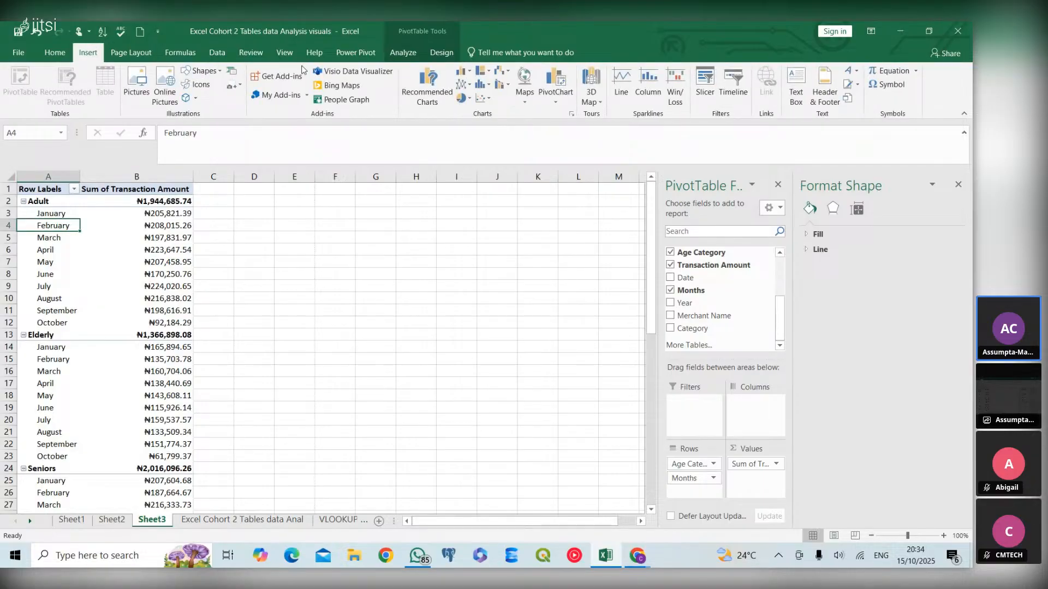
click(426, 87)
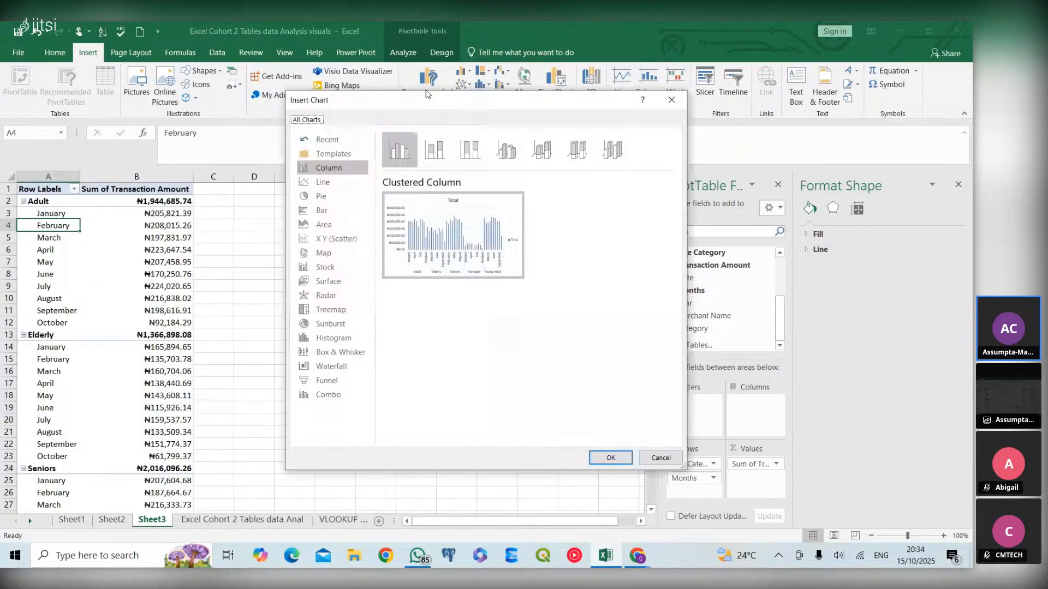
mouse_move(501, 228)
click(609, 457)
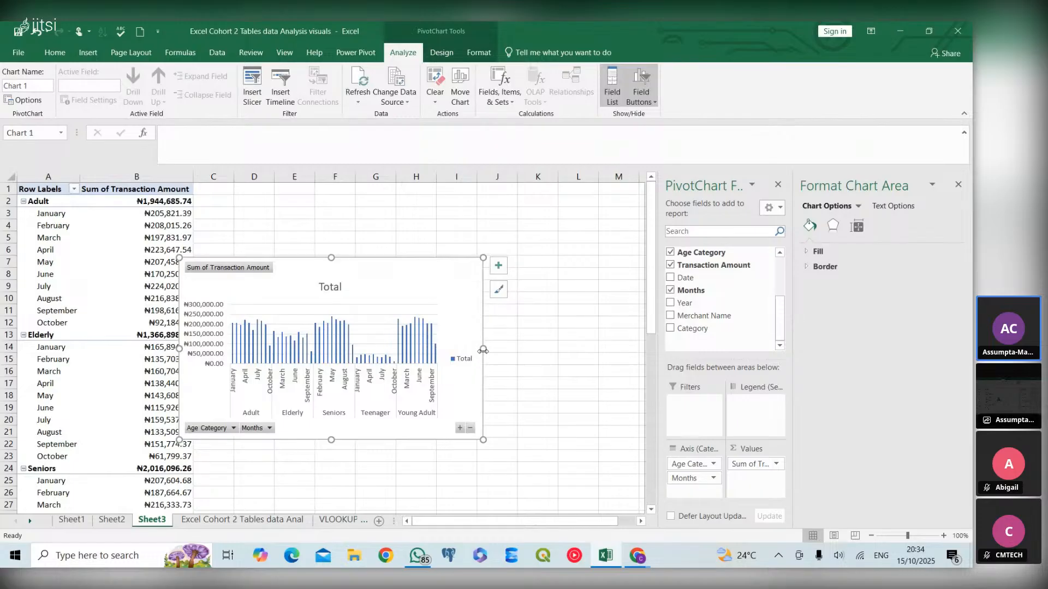
- Widen the PivotChart to reach about column K and review its Months field filter without changing it
drag(483, 348, 539, 337)
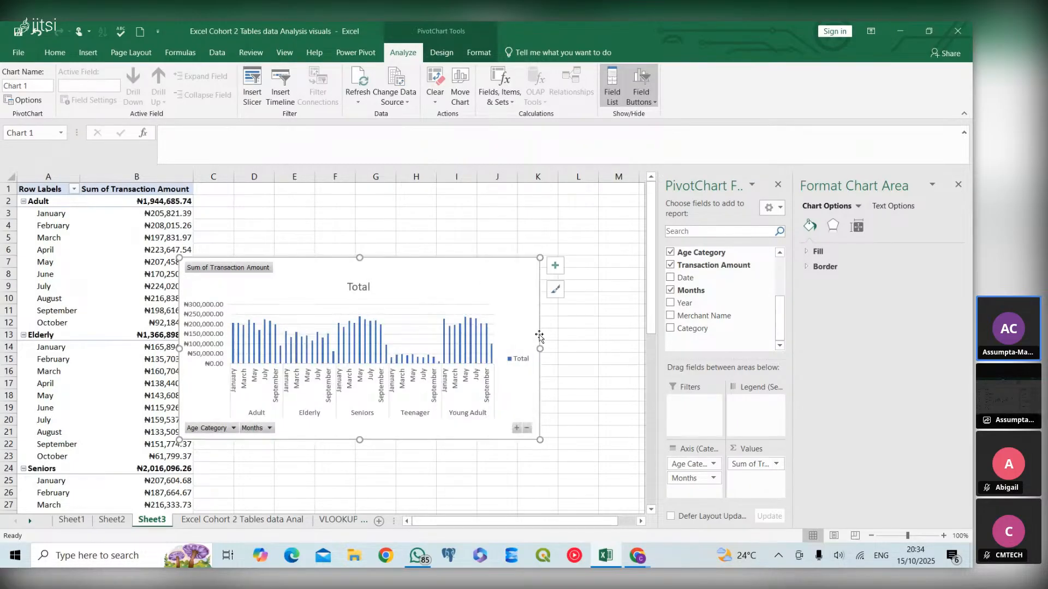
scroll(472, 378, right, 3)
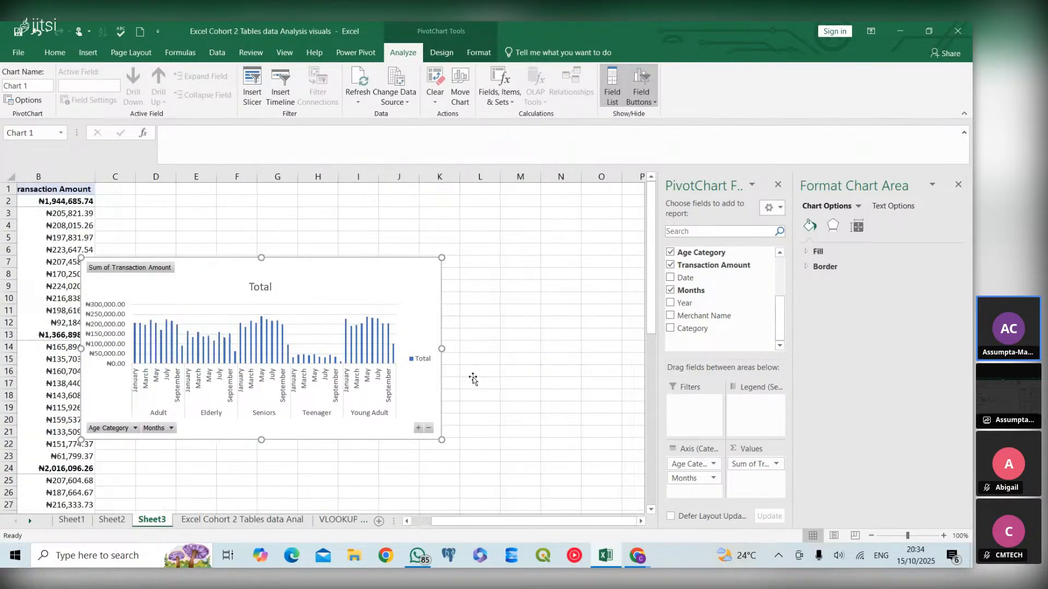
scroll(473, 379, left, 3)
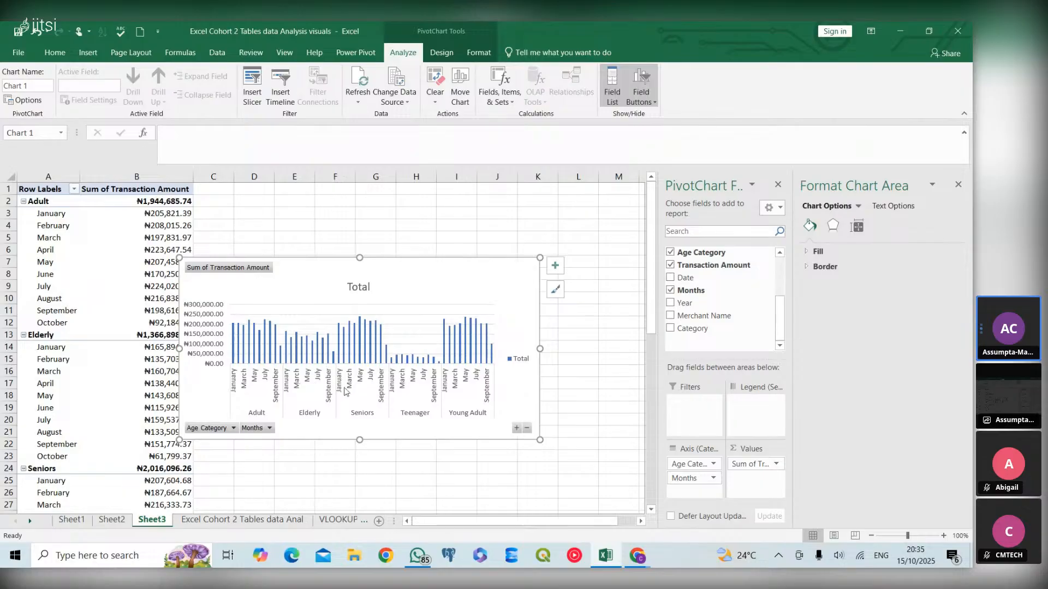
click(269, 428)
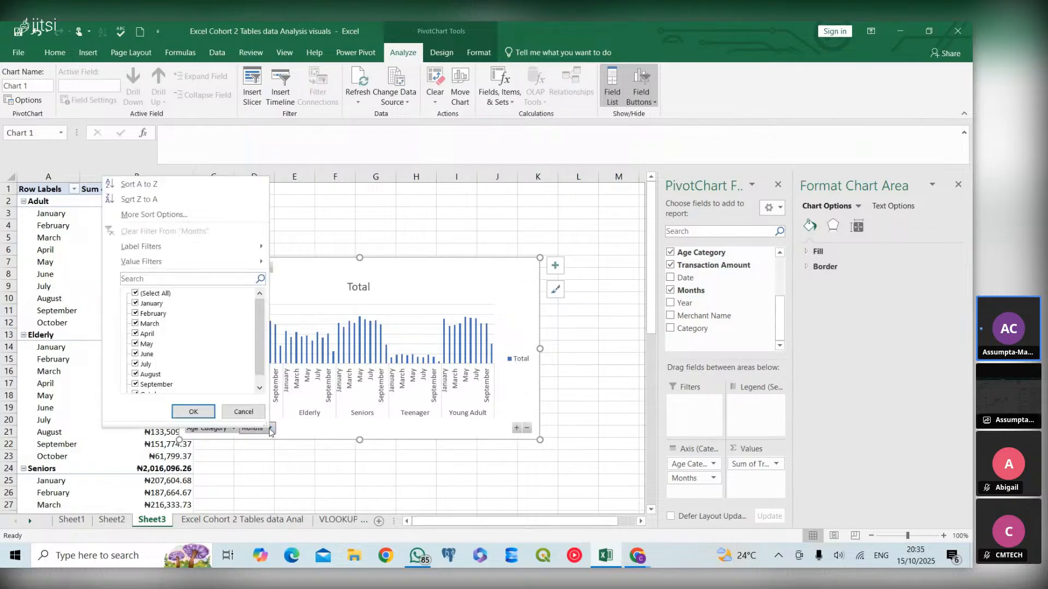
click(233, 411)
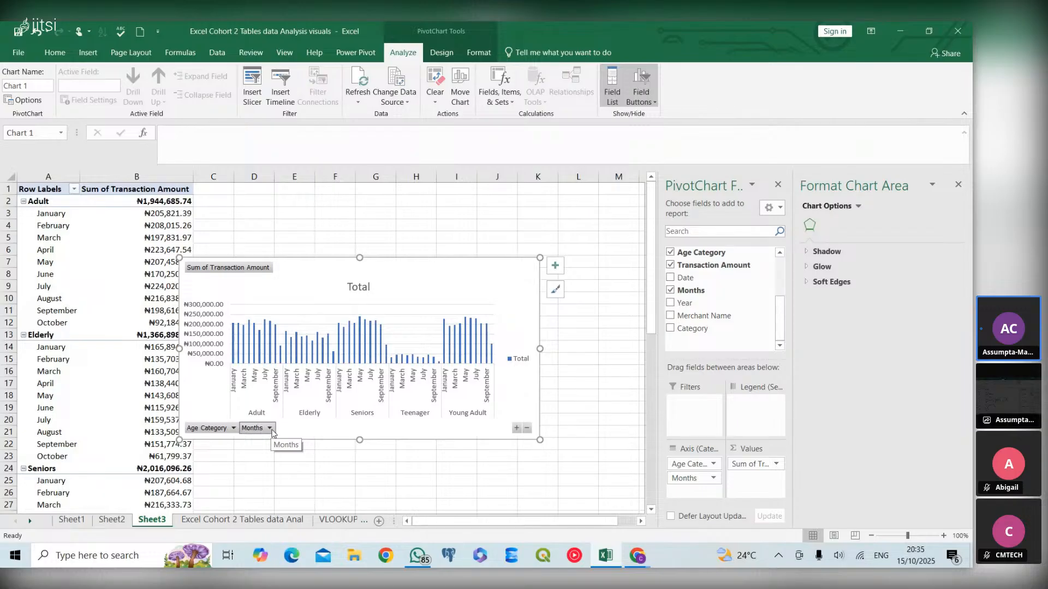
click(268, 429)
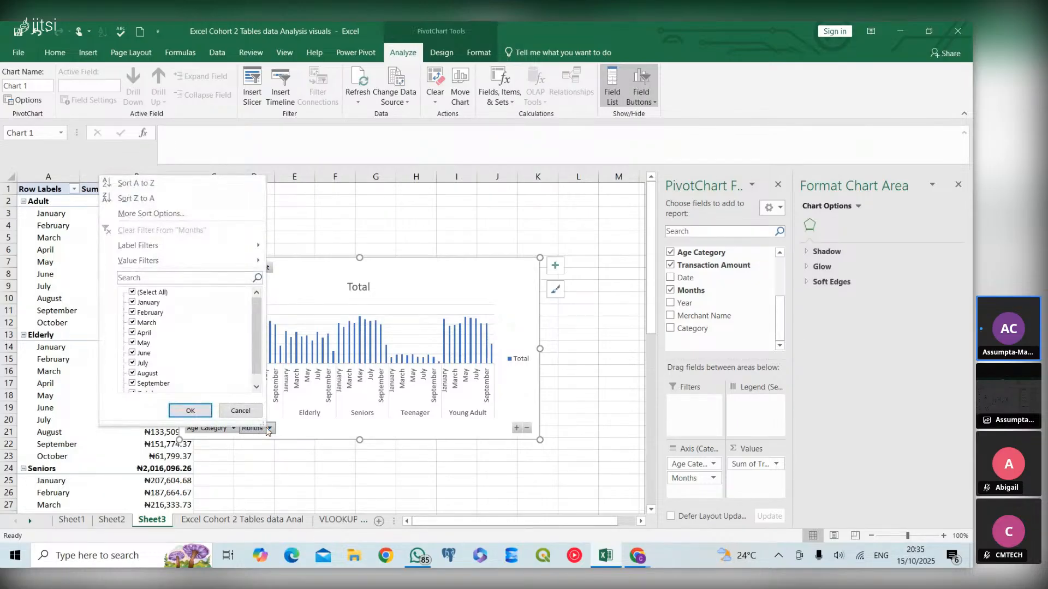
click(294, 428)
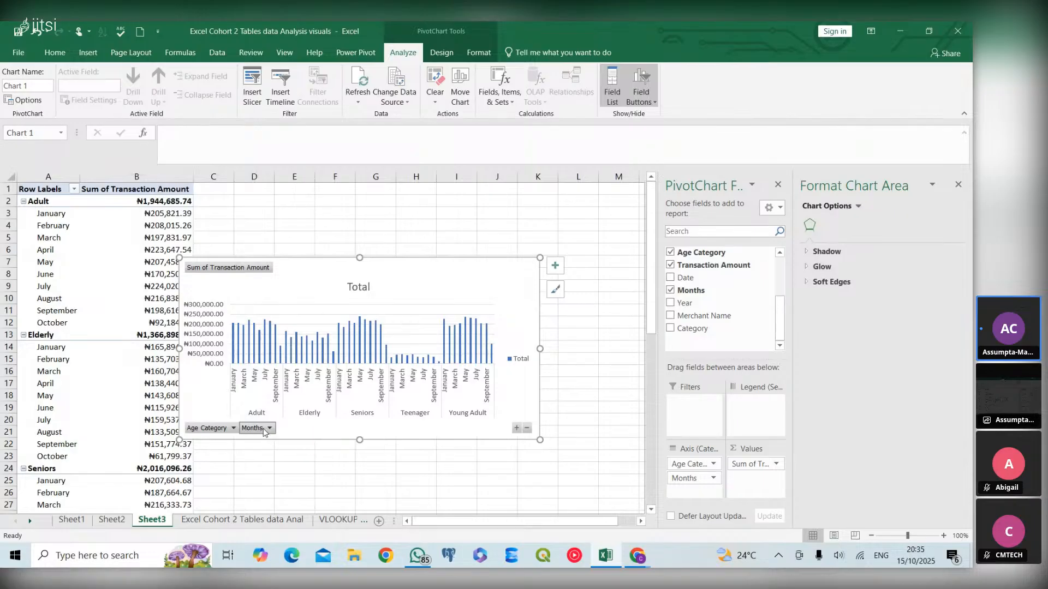
click(267, 429)
click(291, 431)
click(269, 429)
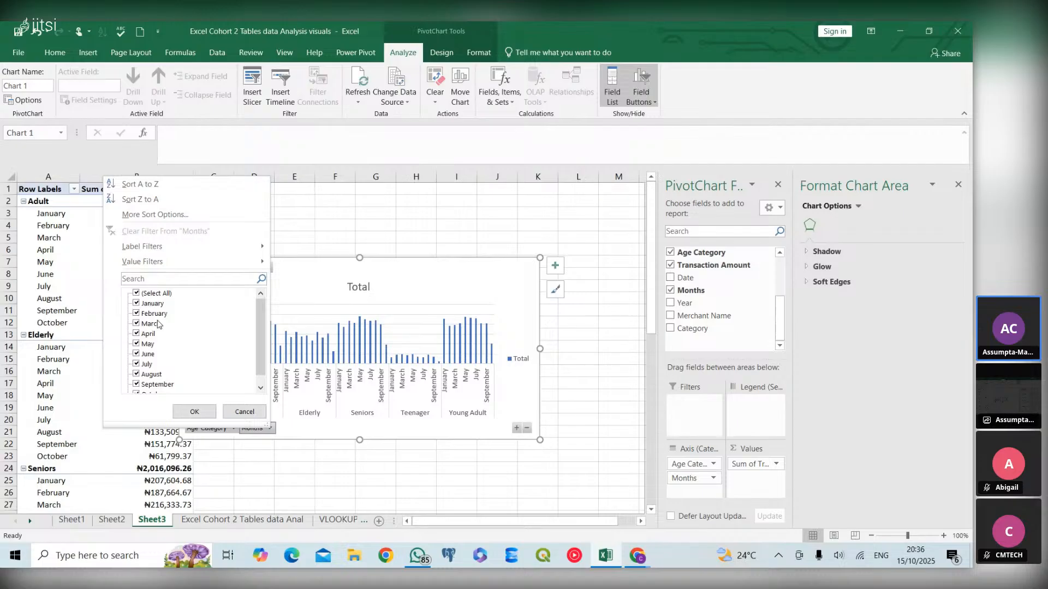
click(244, 412)
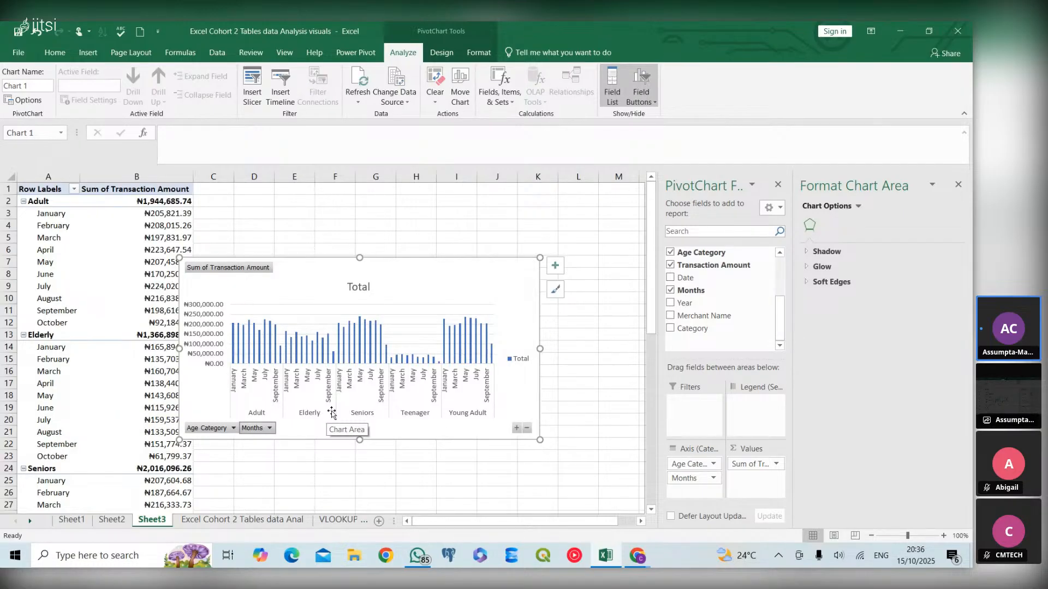
- Add the Date field to the PivotChart, then remove the Date and original Months fields, leaving the grouped Months2 axis
click(670, 277)
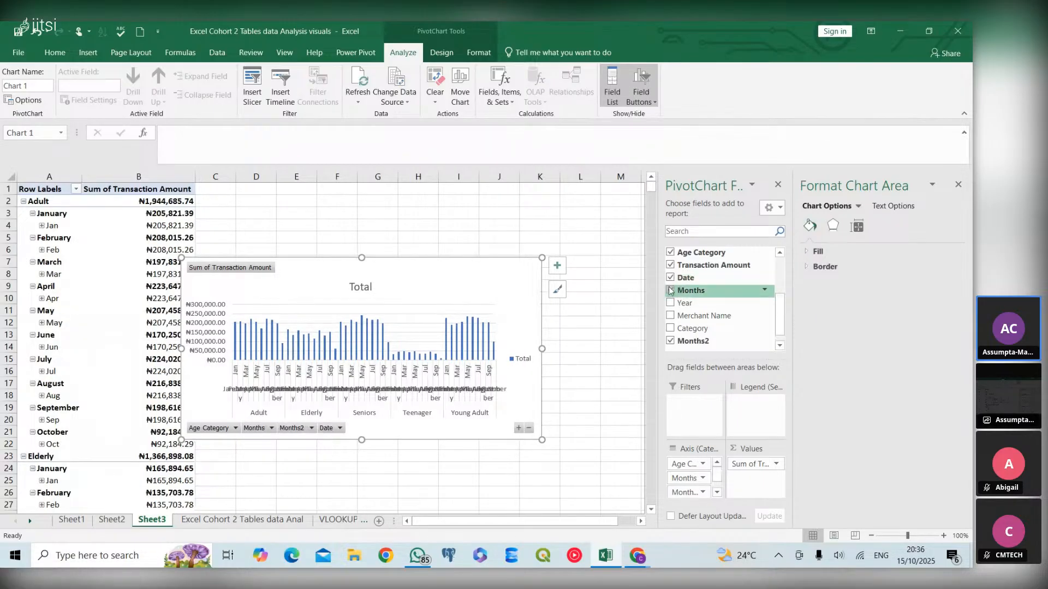
click(670, 277)
click(670, 290)
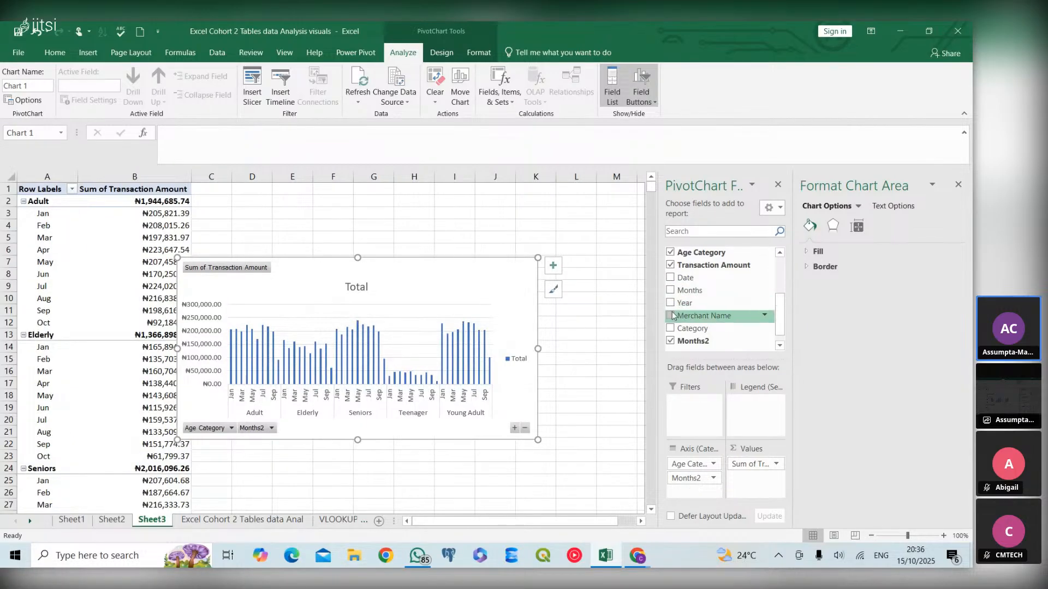
- Add the Year field, move it from Values to the Axis area, and open its filter
click(671, 304)
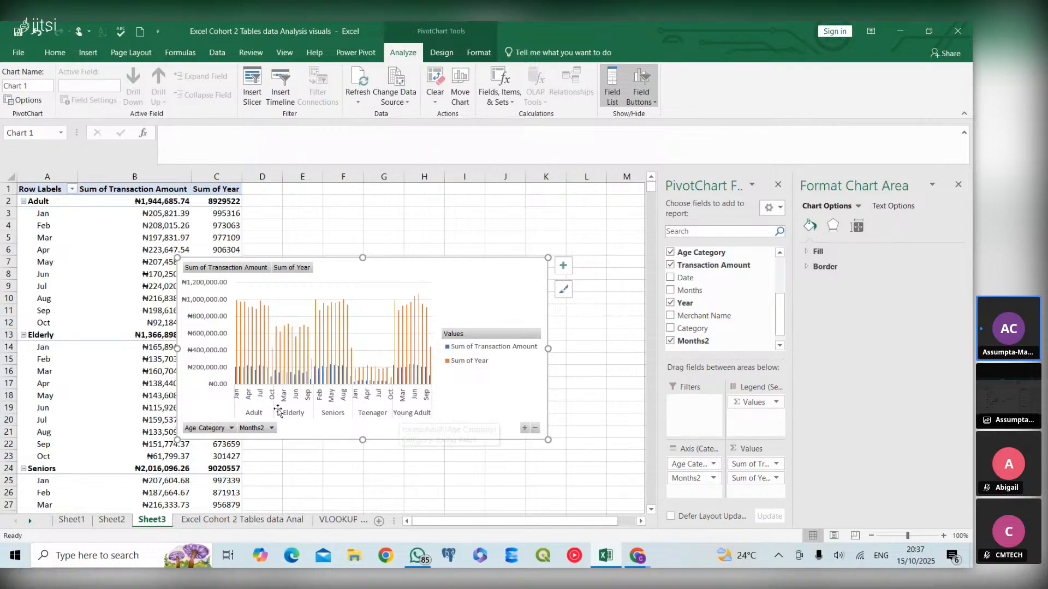
drag(760, 483, 697, 494)
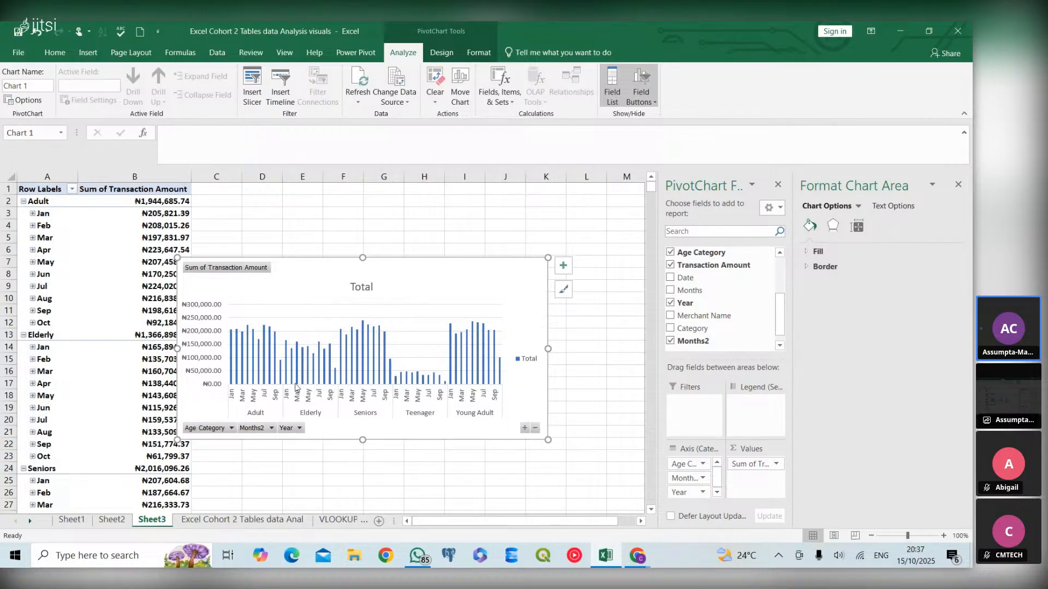
click(299, 428)
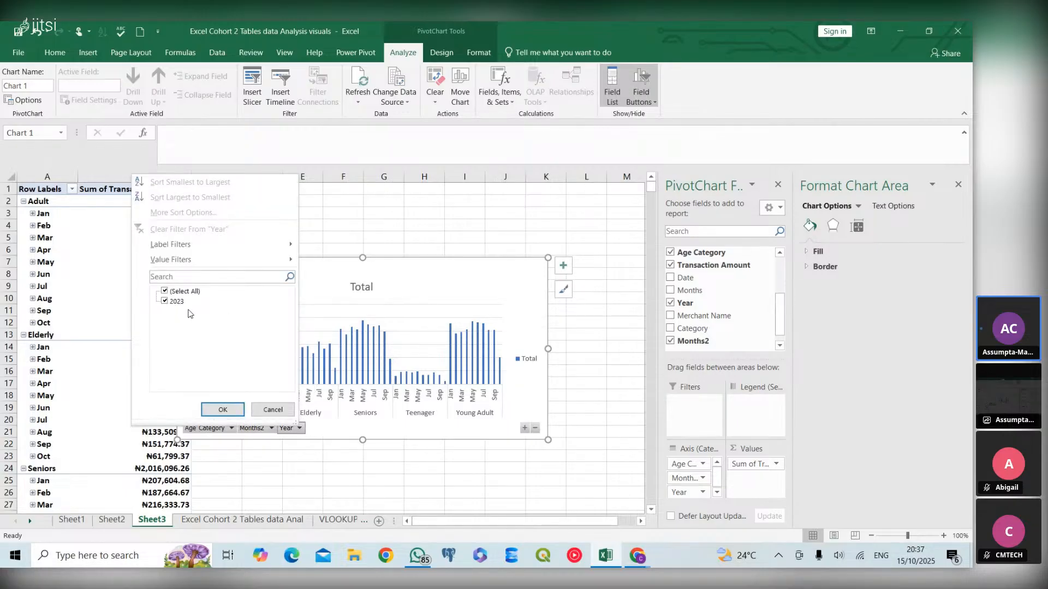
click(334, 432)
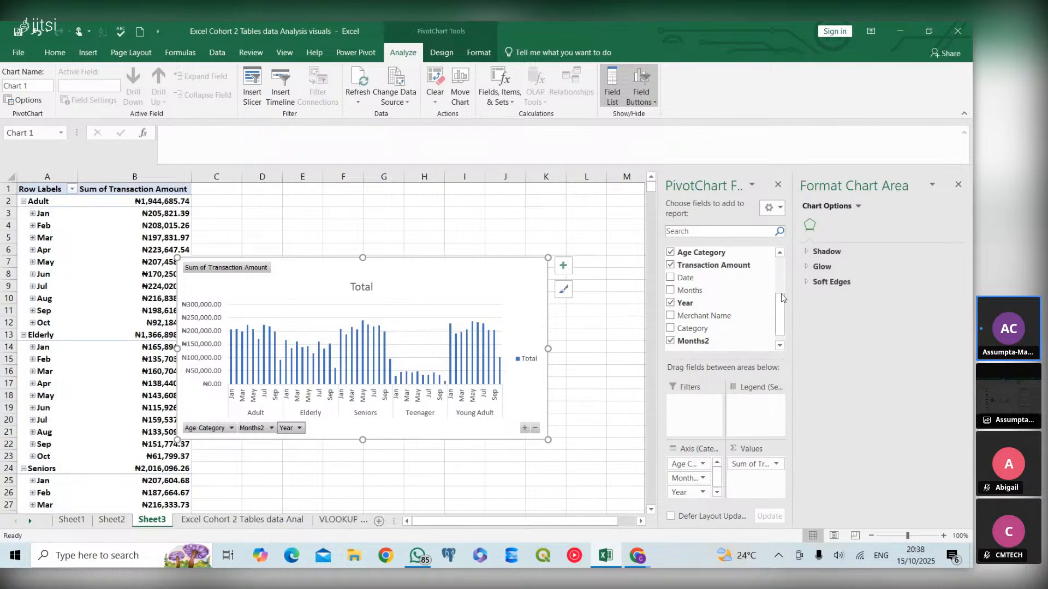
- Remove the Year and Months2 fields so Age Category is the only axis field
click(670, 303)
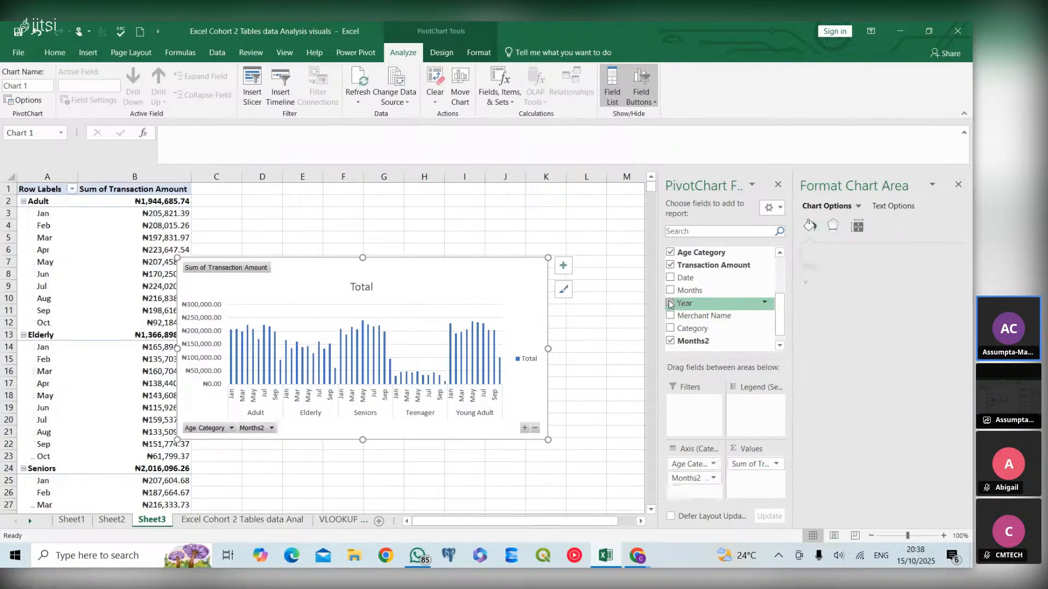
click(670, 341)
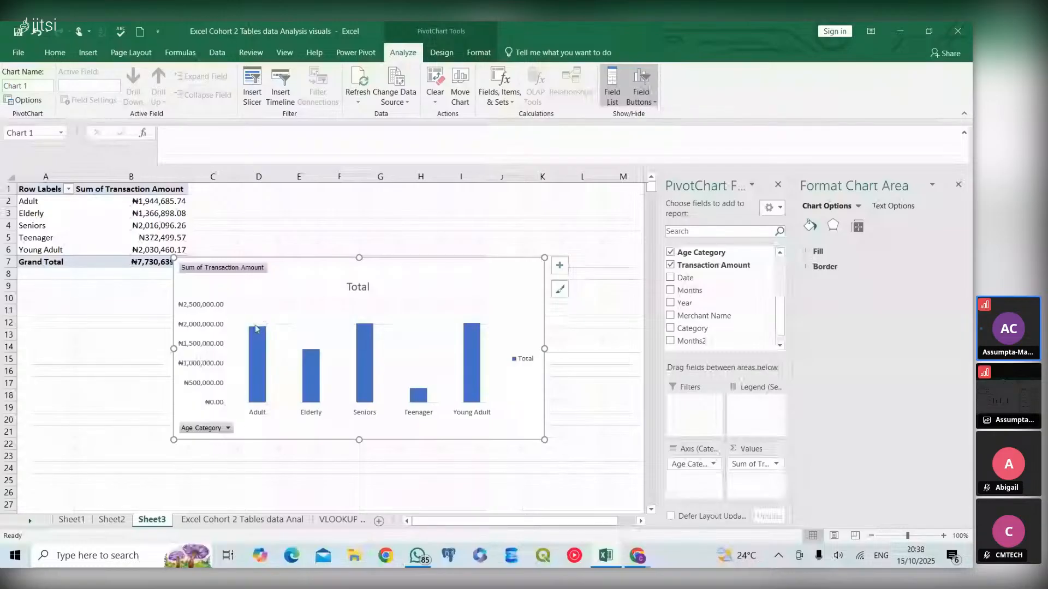
- Narrow the PivotChart from its left edge and shift it slightly down
mouse_move(258, 347)
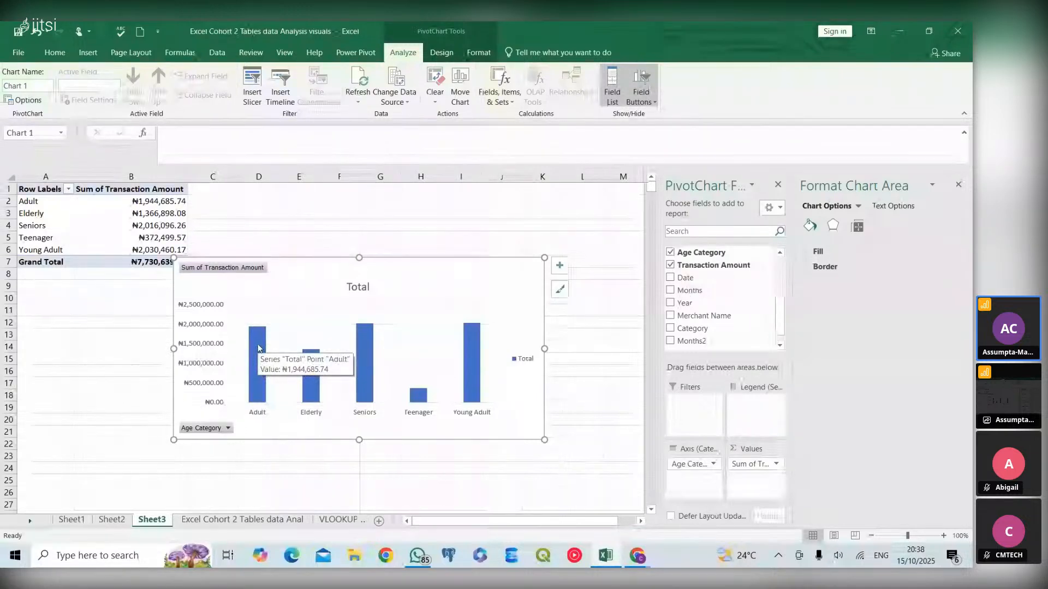
drag(173, 348, 198, 346)
drag(240, 259, 243, 264)
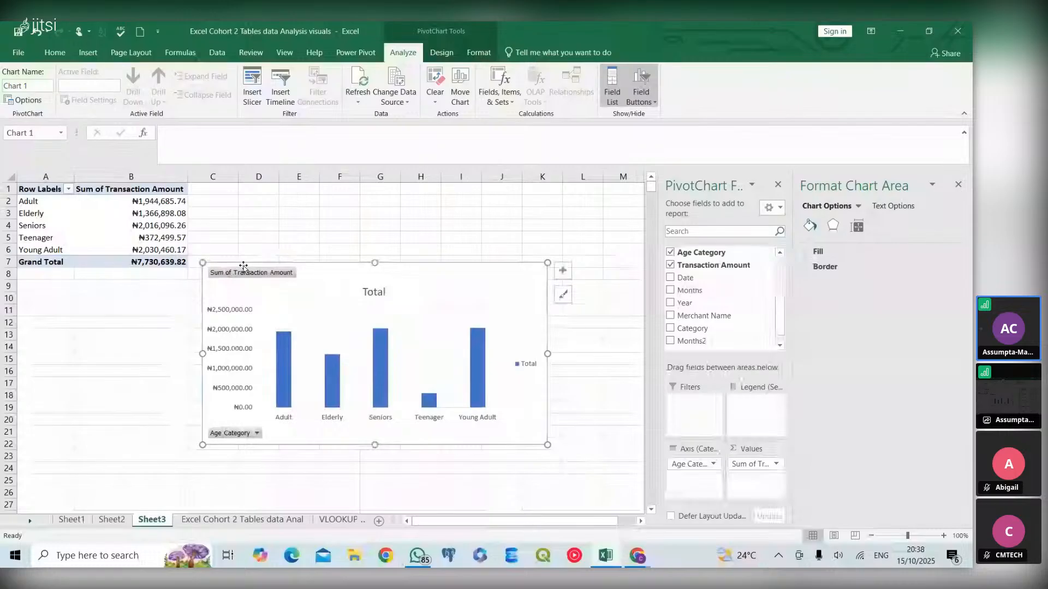
- Hide all field buttons on the PivotChart
click(243, 271)
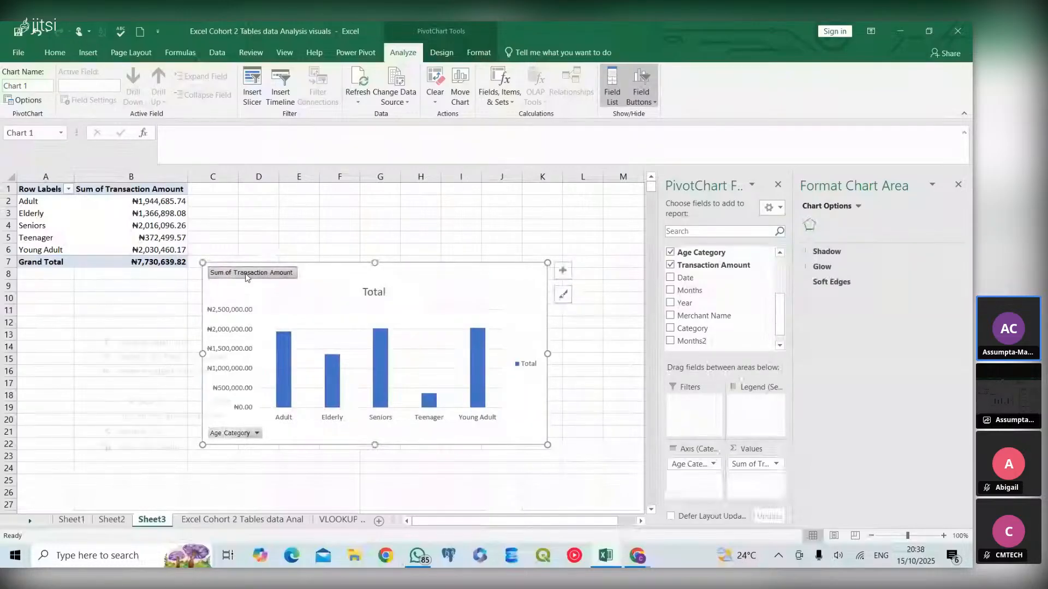
right_click(245, 276)
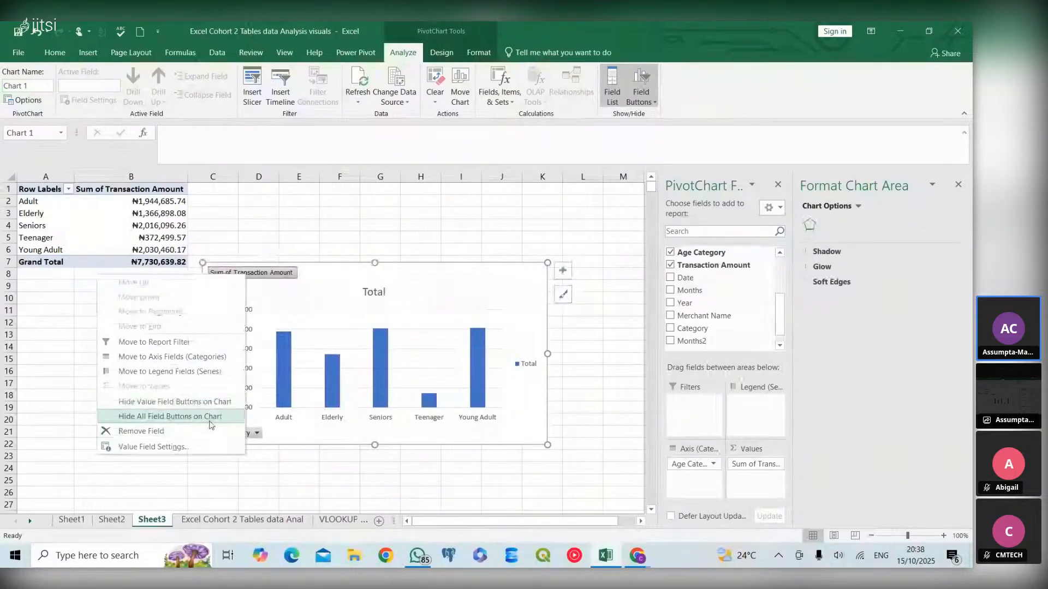
click(212, 417)
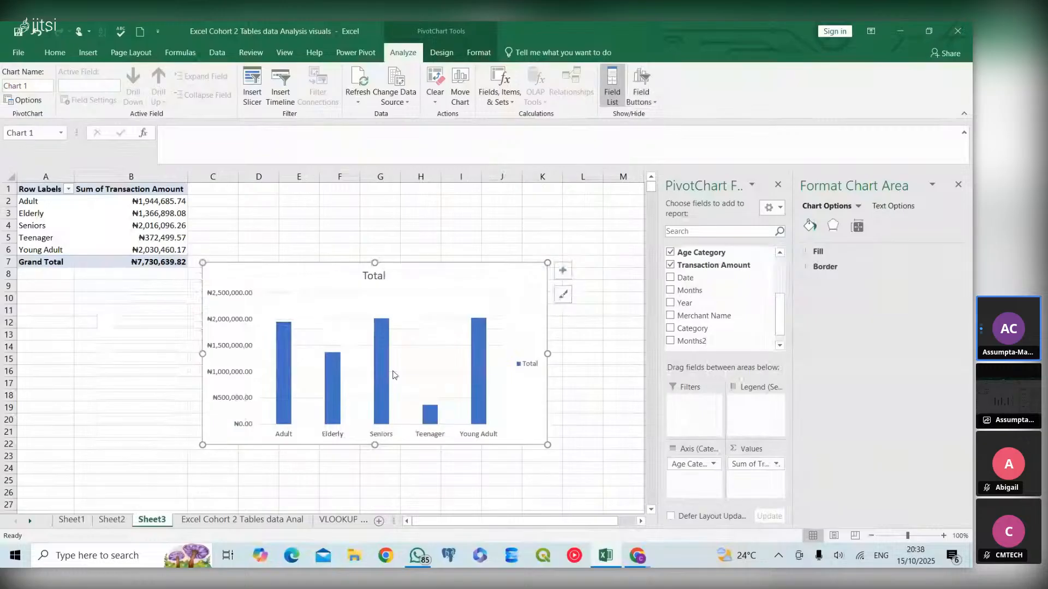
mouse_move(382, 366)
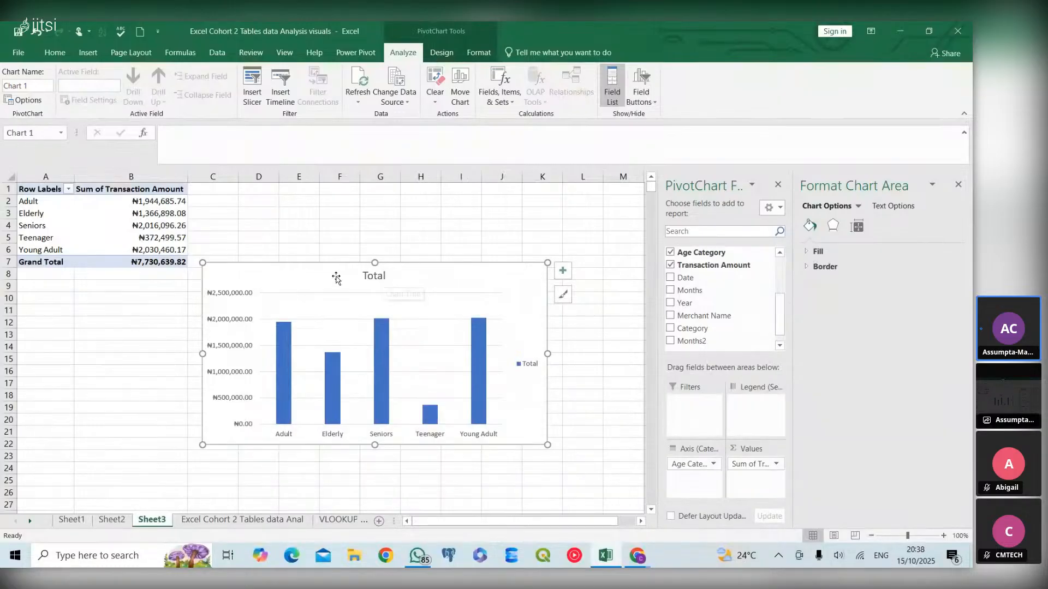
- Change the Transaction Amount value field to summarise by Average with Currency number format
click(134, 188)
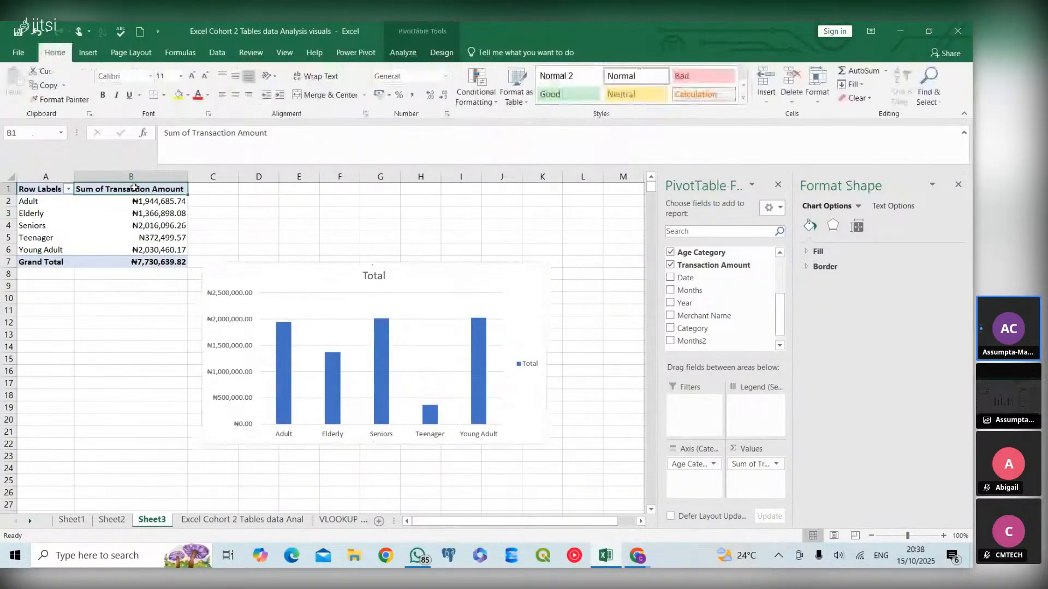
right_click(134, 188)
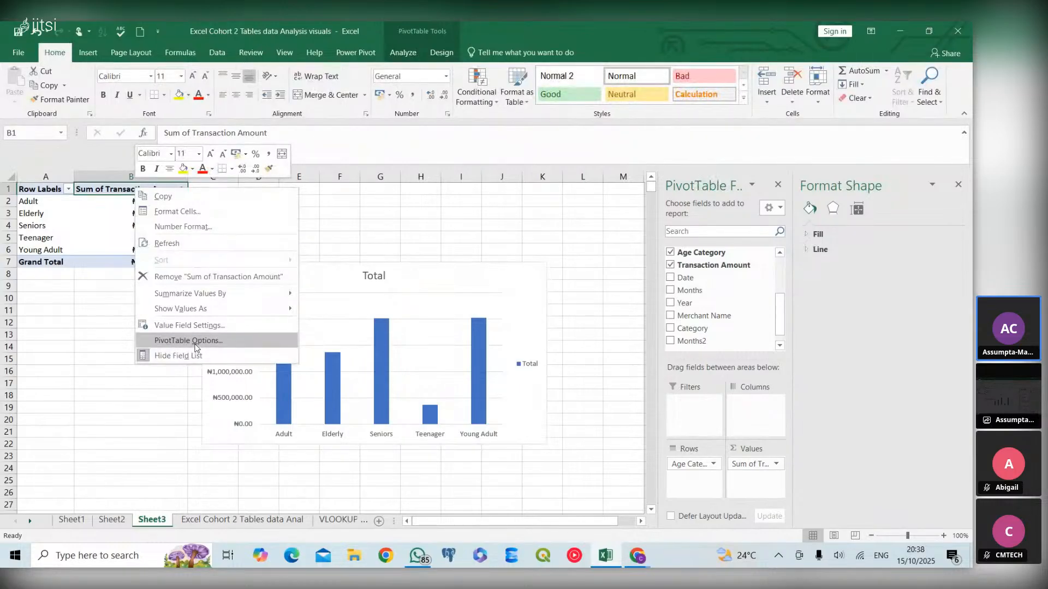
click(200, 327)
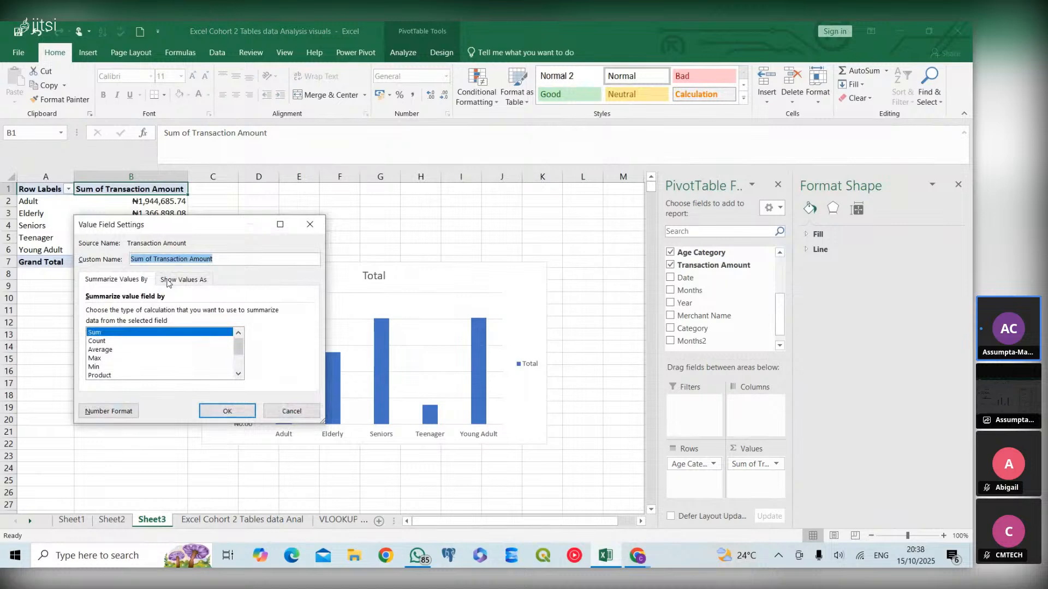
click(104, 350)
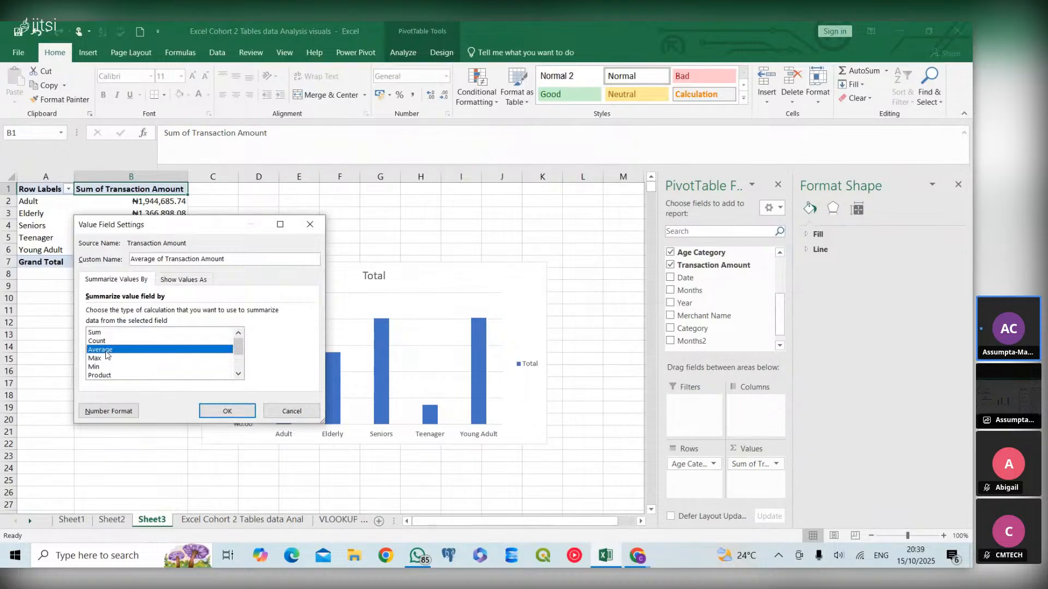
click(123, 414)
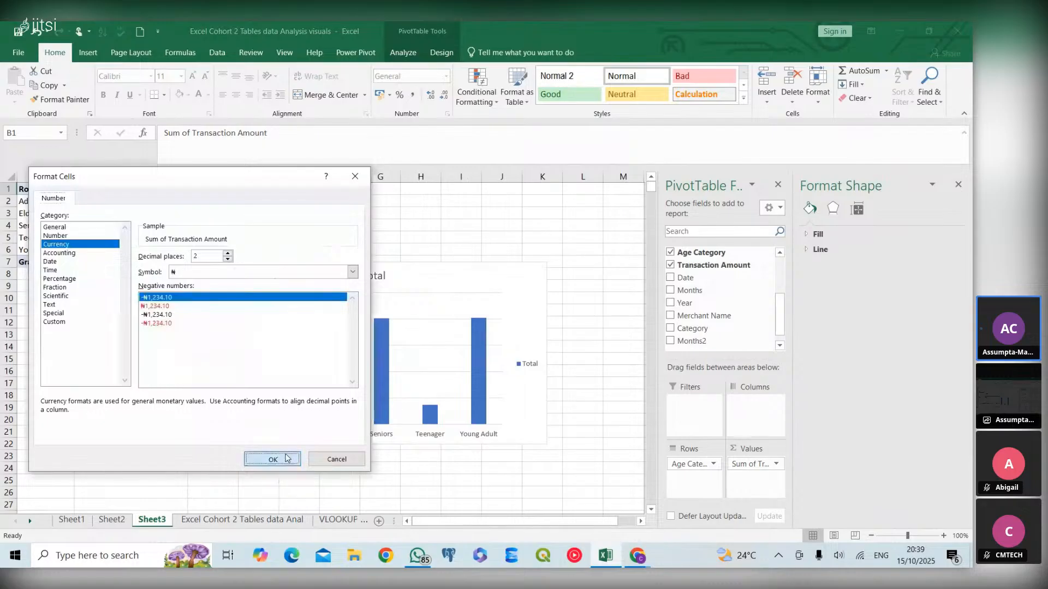
click(282, 461)
click(227, 411)
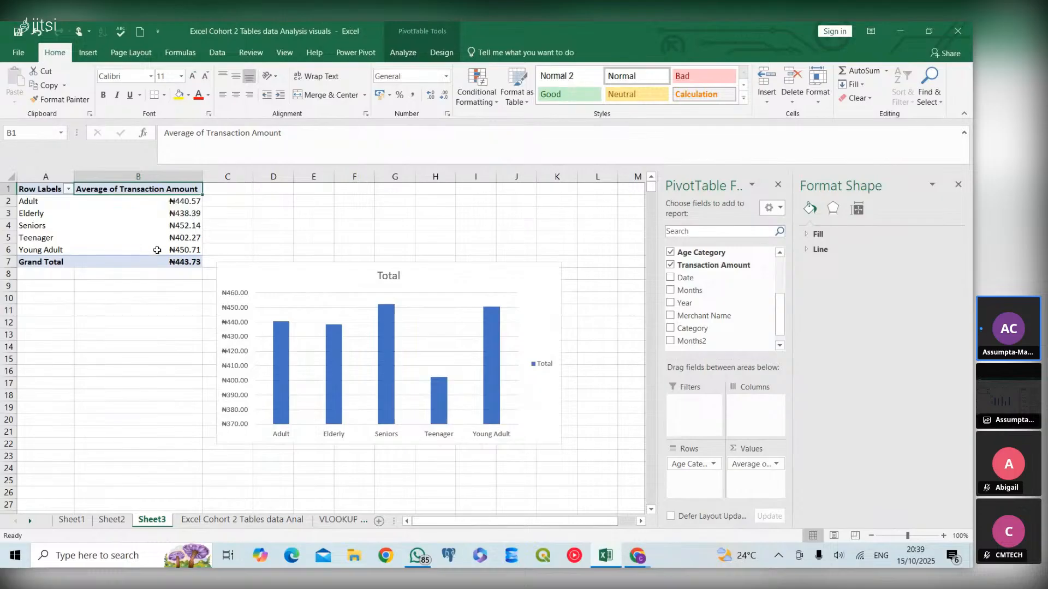
- Switch the value field back to summarise by Sum
right_click(173, 192)
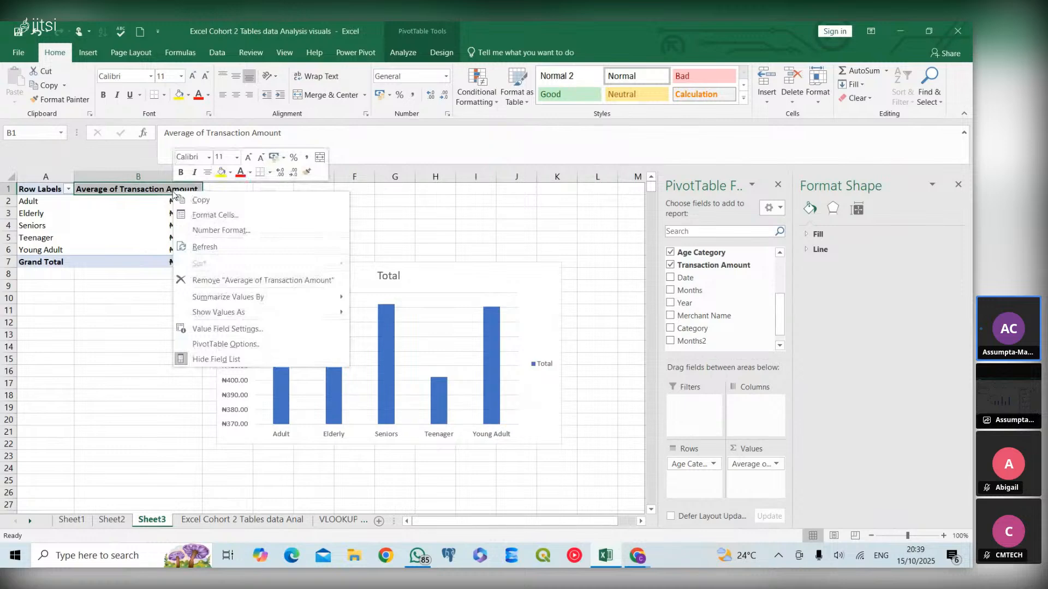
click(223, 327)
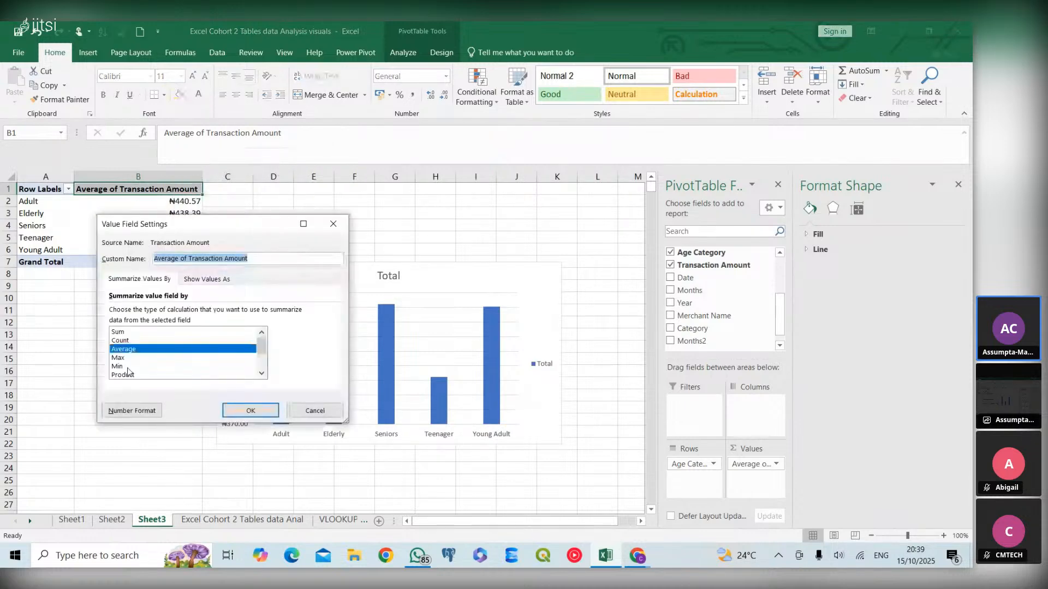
click(117, 333)
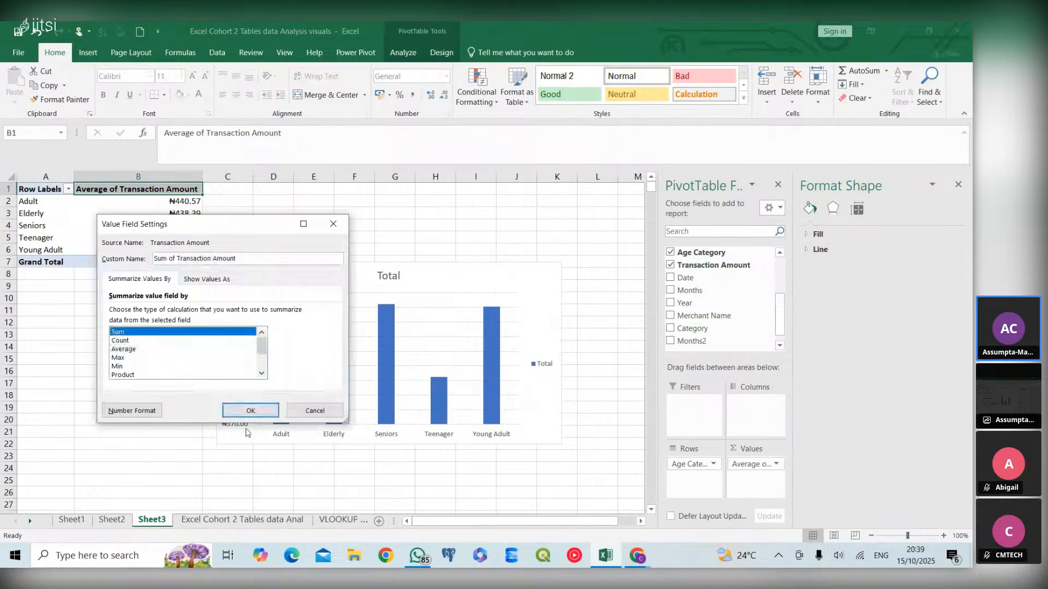
click(250, 410)
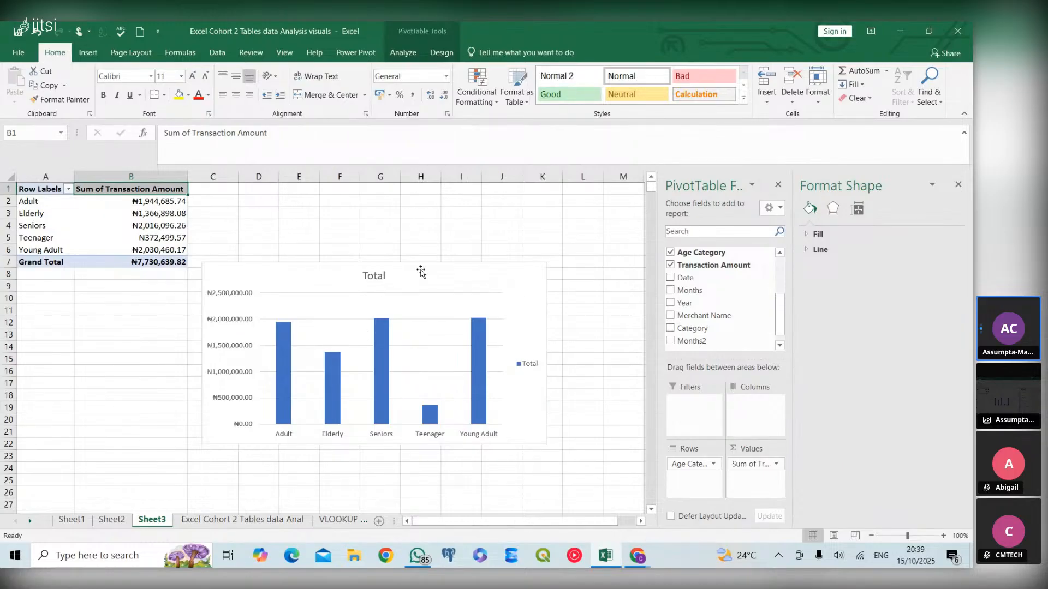
- Remove the gridlines and legend from the PivotChart
click(521, 300)
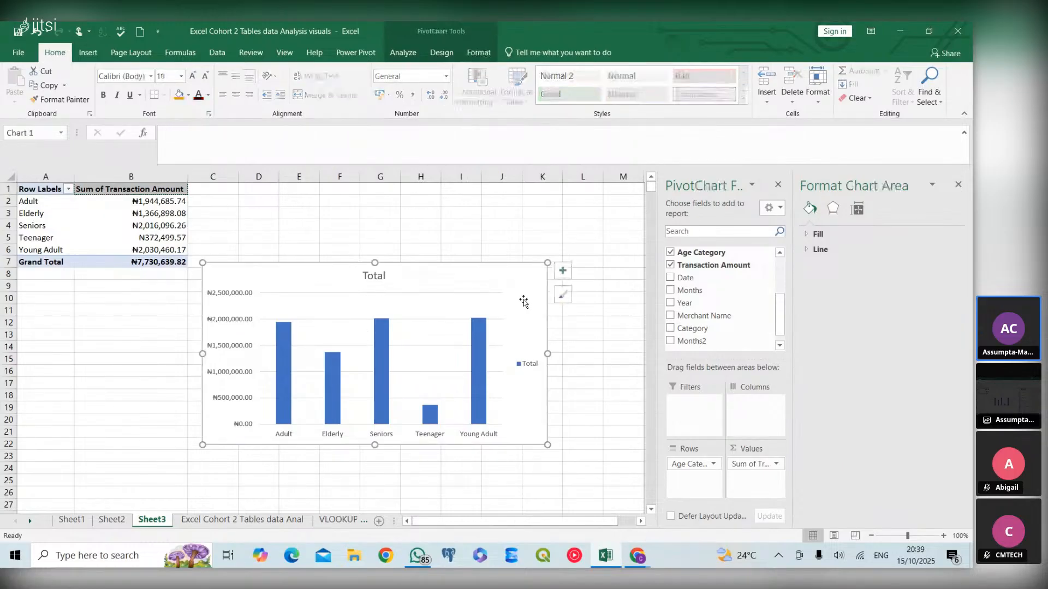
click(562, 271)
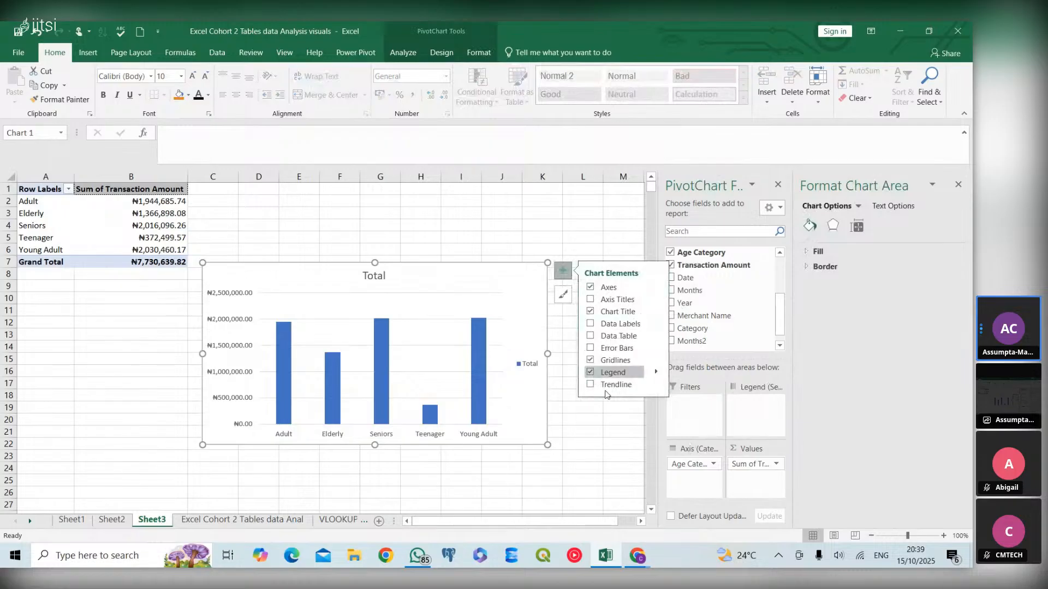
click(590, 360)
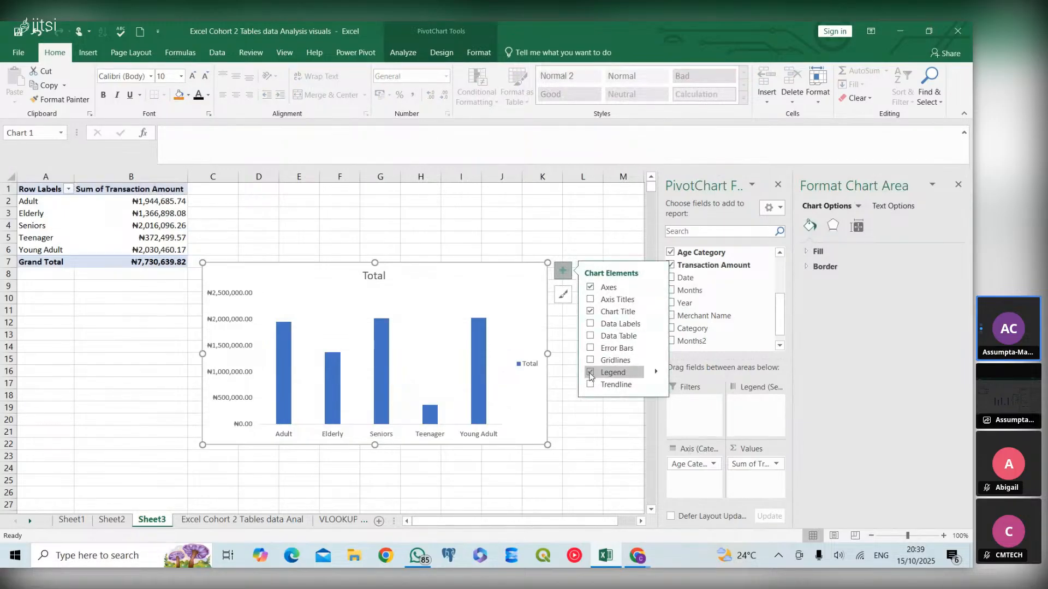
click(590, 373)
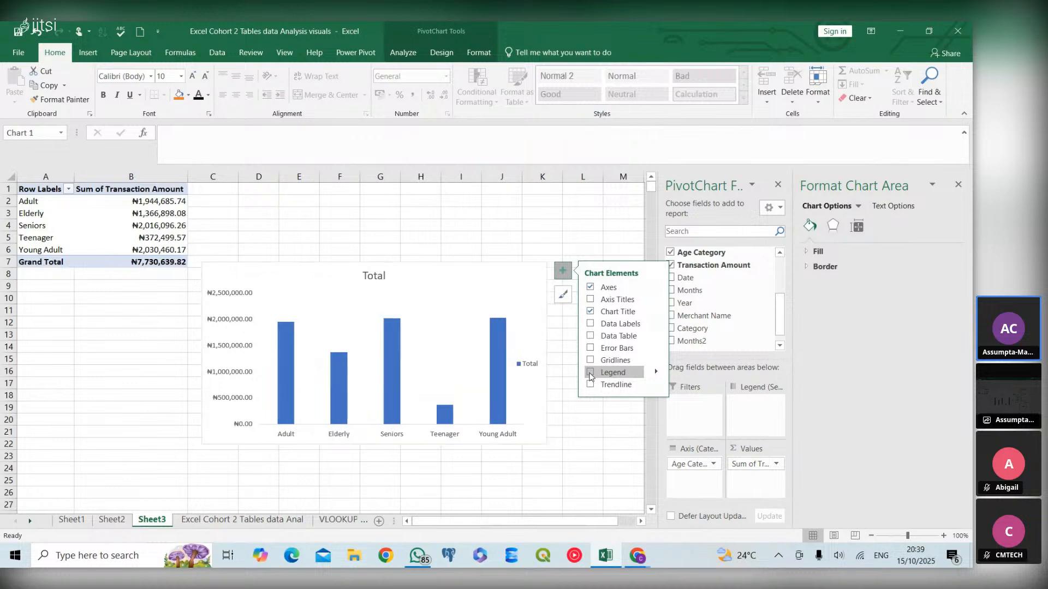
- Try adding data labels to the PivotChart, then turn them back off
click(589, 337)
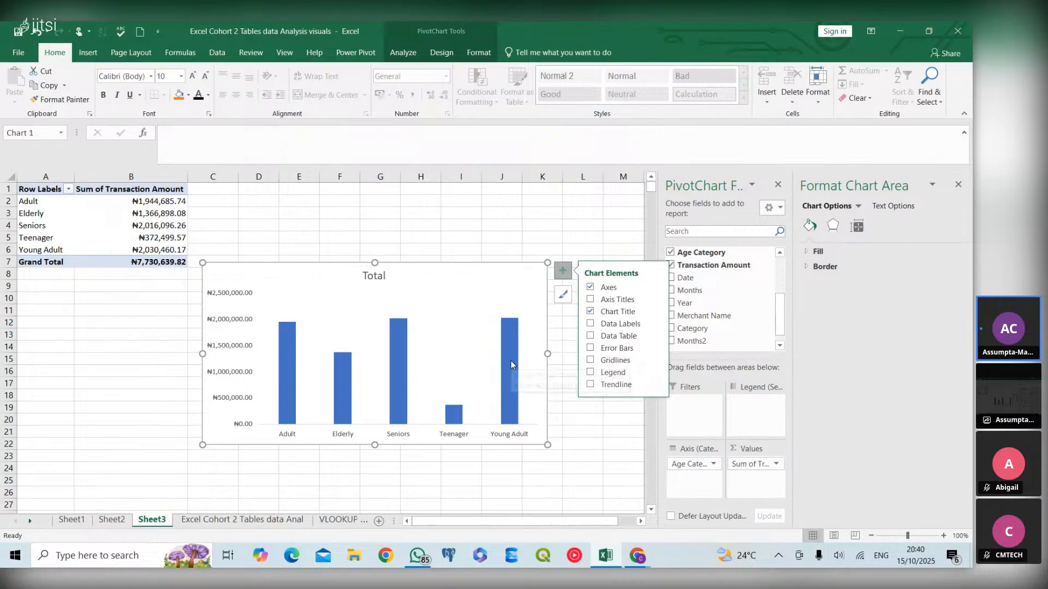
mouse_move(508, 377)
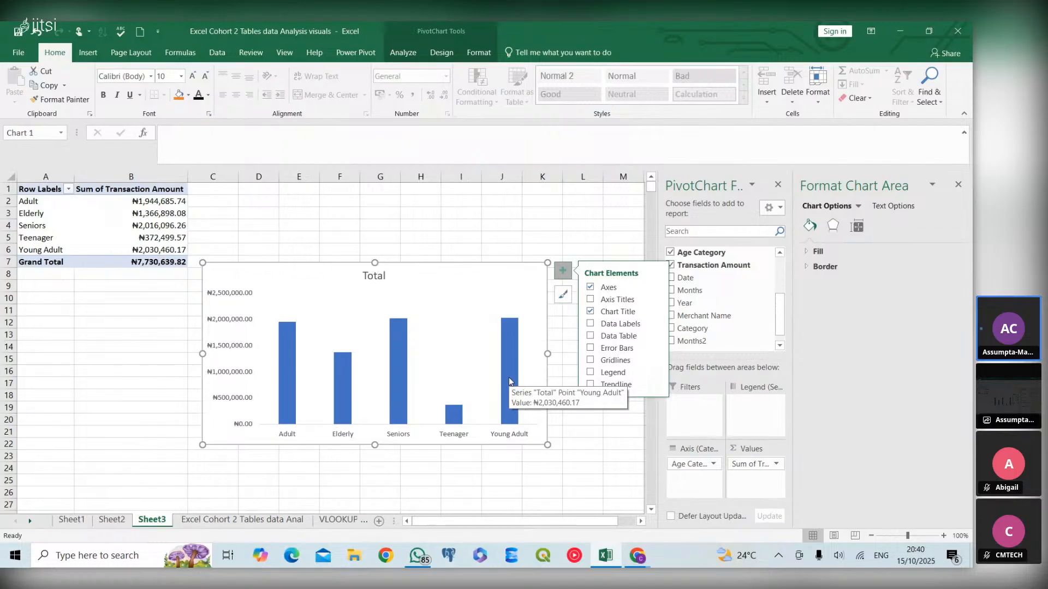
click(590, 326)
click(591, 323)
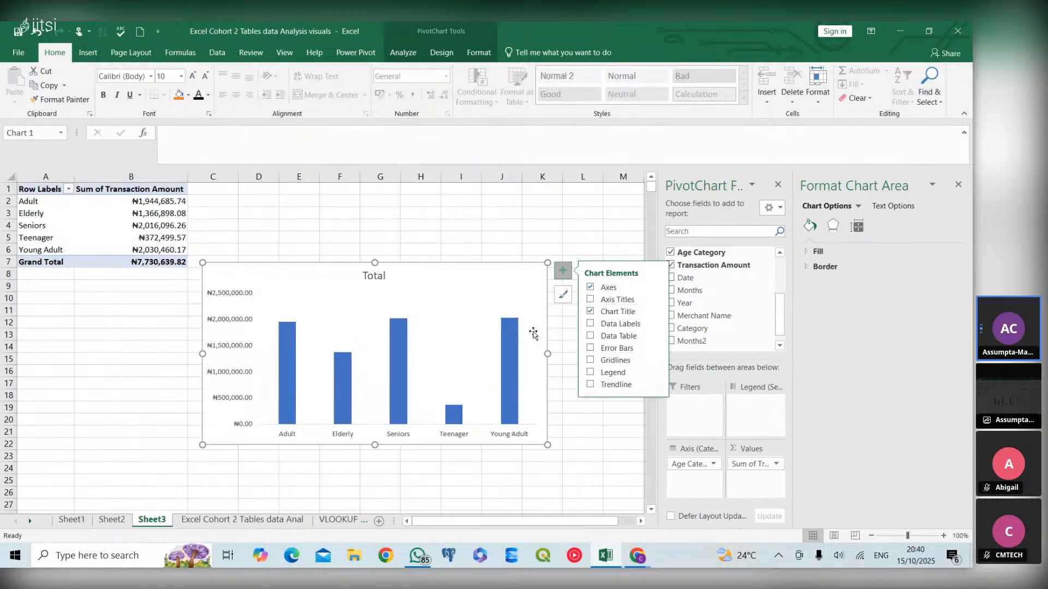
click(533, 330)
click(514, 271)
click(563, 294)
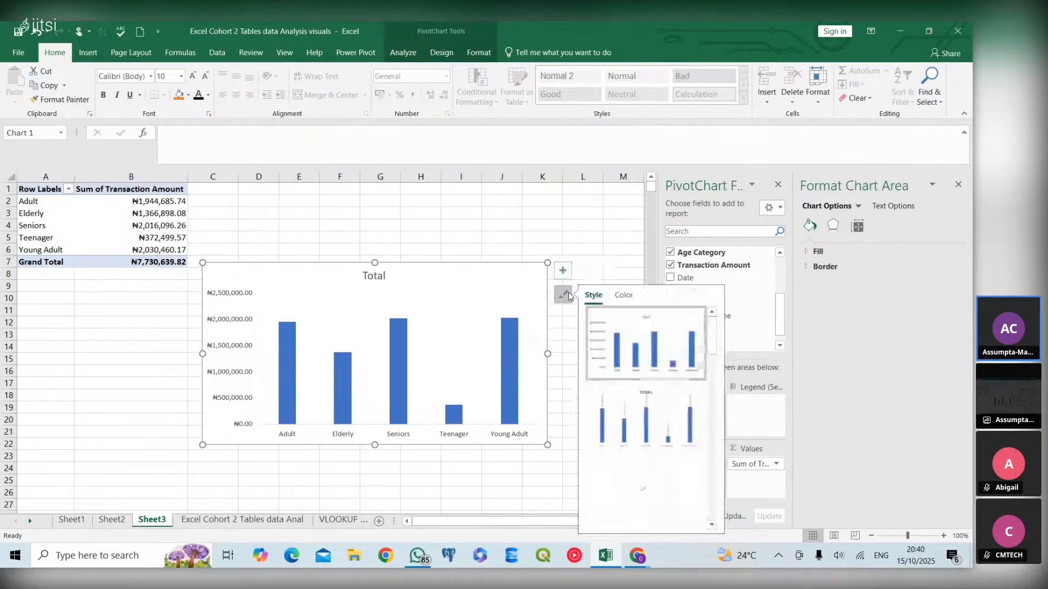
click(523, 296)
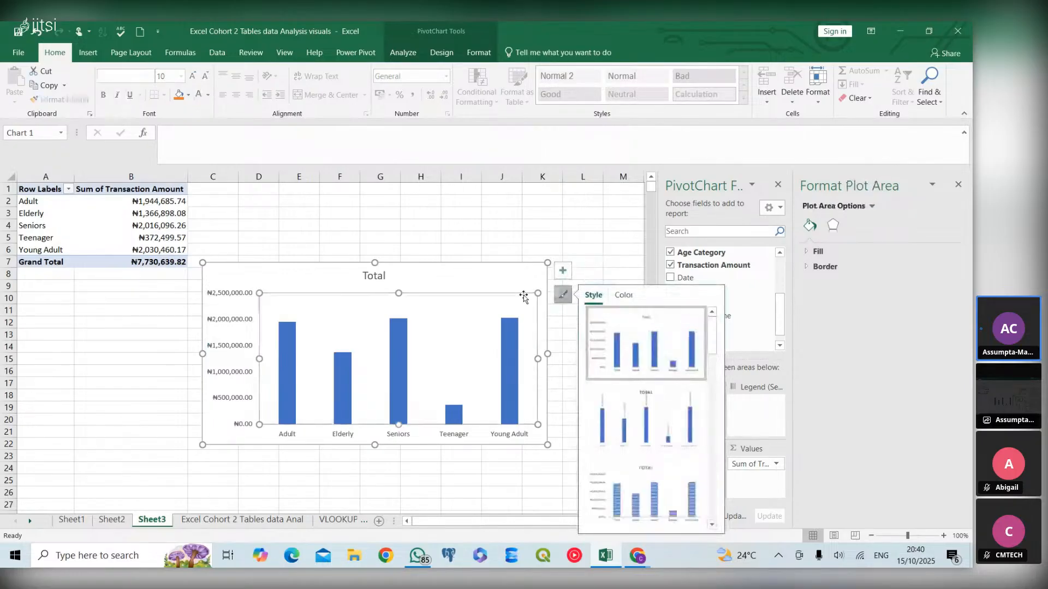
click(523, 292)
- Rename the column PivotChart's title to "Total Revenue by Age Category"
click(377, 277)
double_click(377, 277)
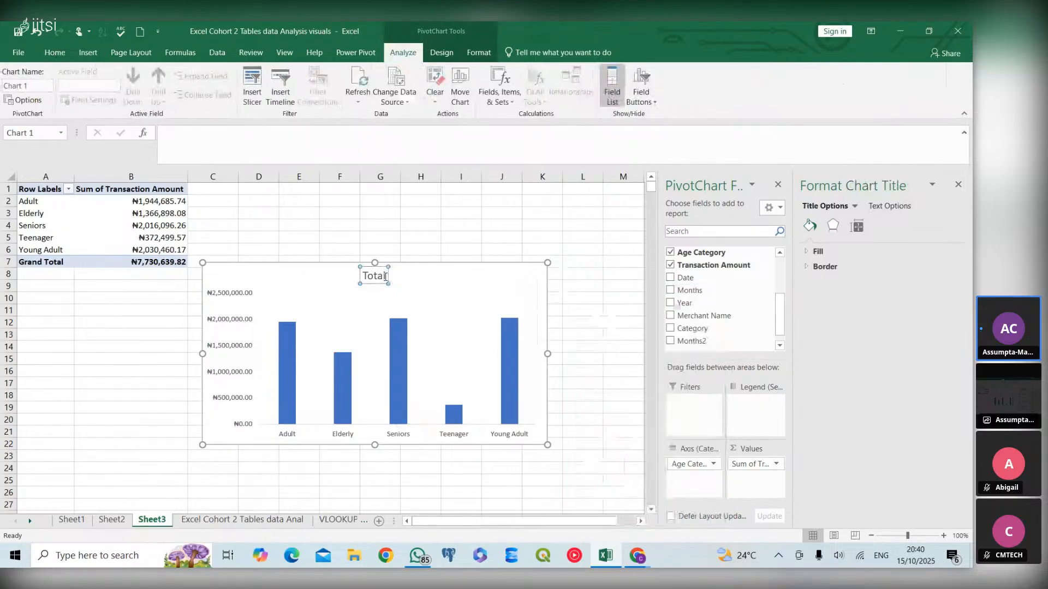
text(Reve)
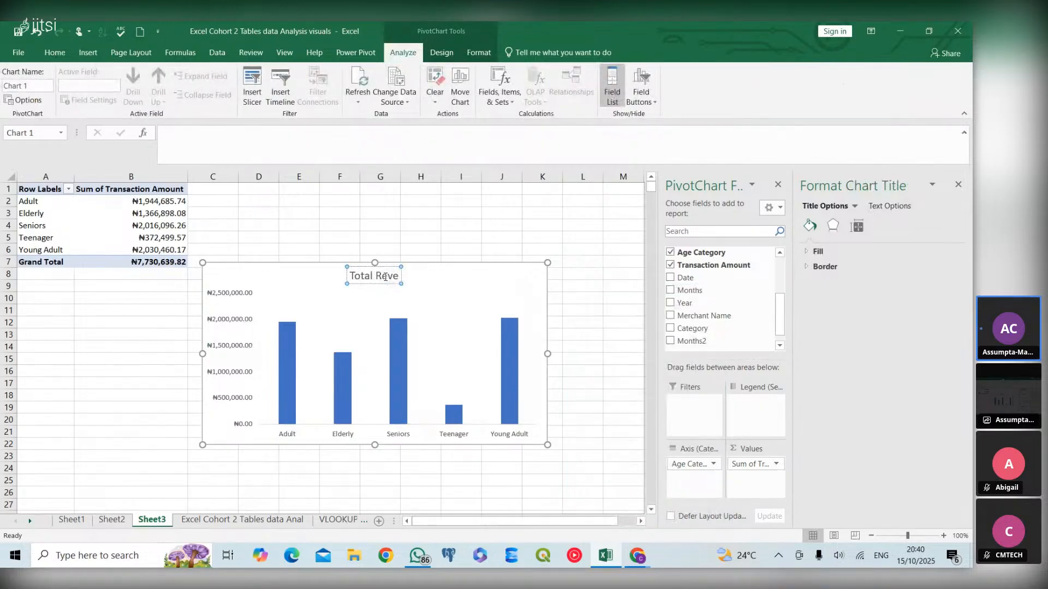
text(nue by)
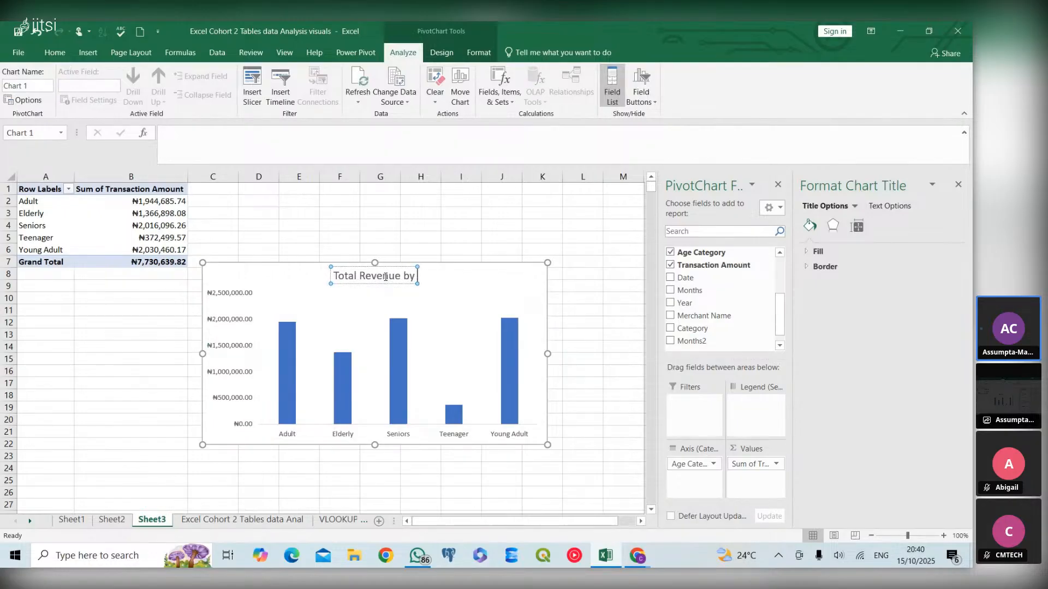
text(A)
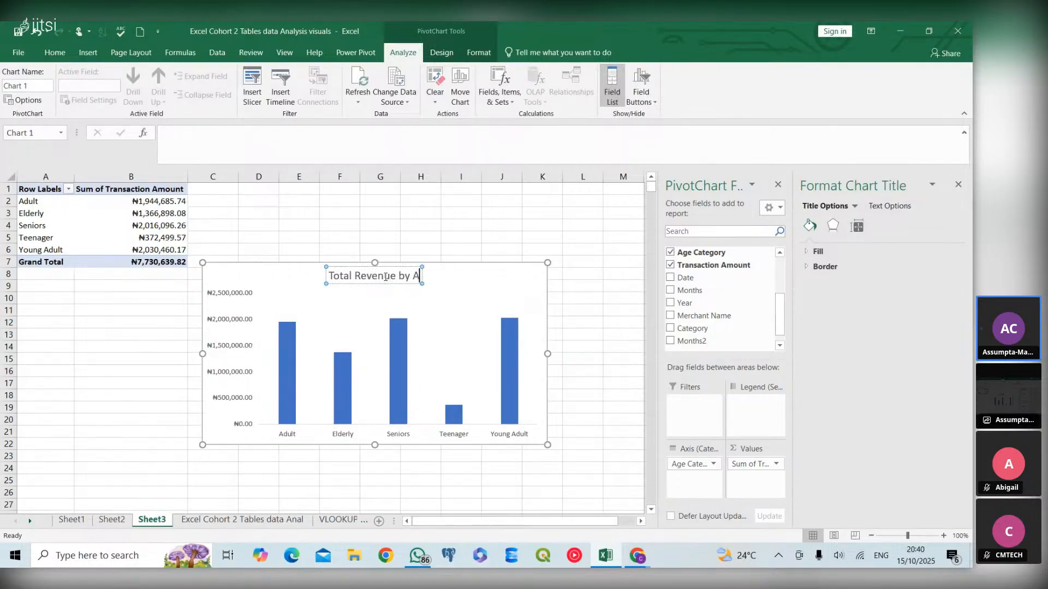
text(ge C)
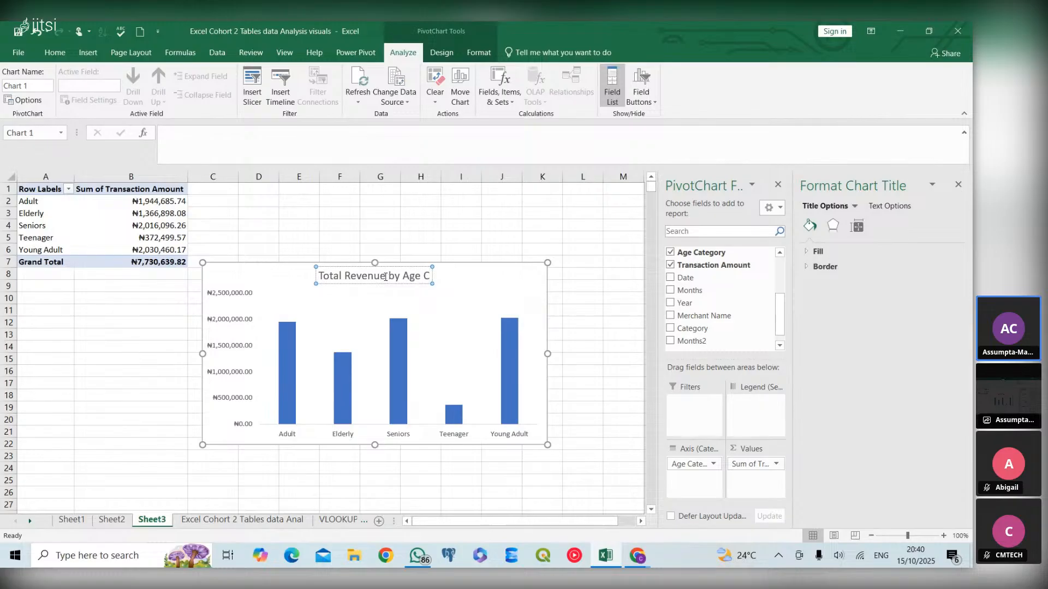
text(at)
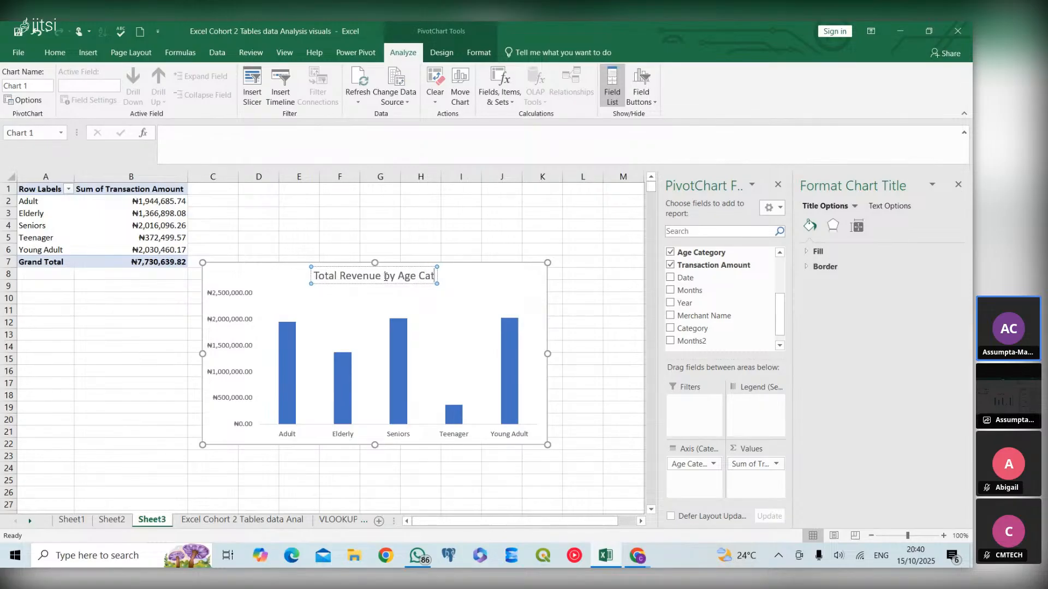
text(egory)
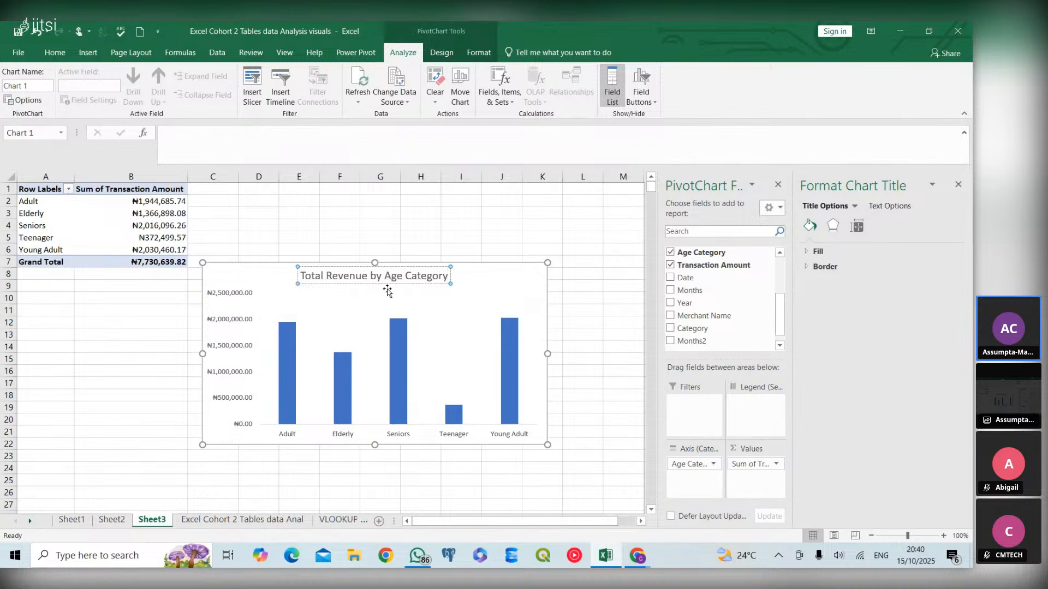
- Make the chart title bold with a black font colour
click(461, 309)
click(424, 281)
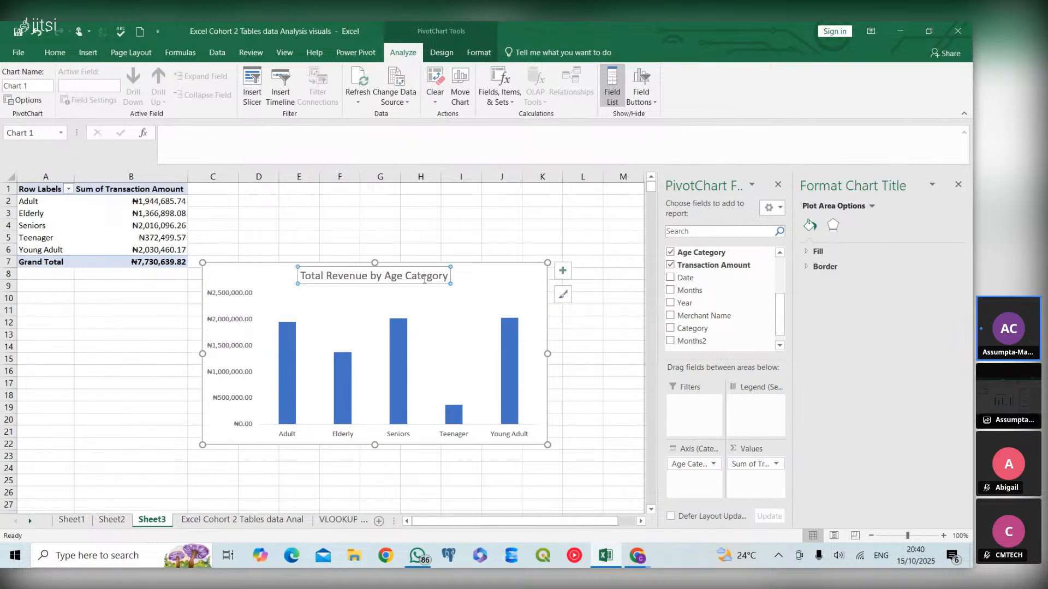
click(56, 52)
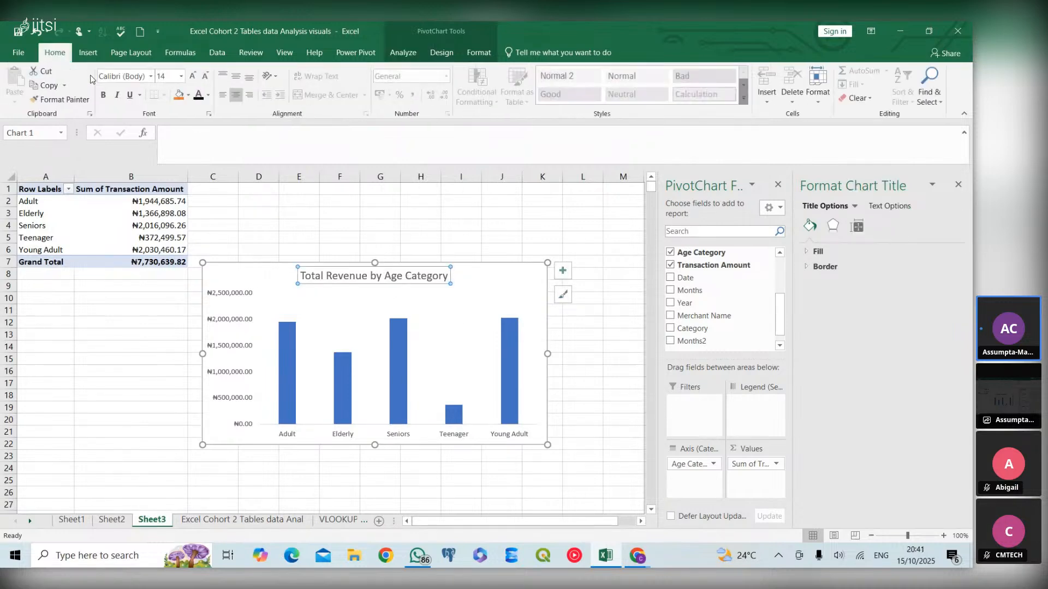
click(104, 95)
click(208, 95)
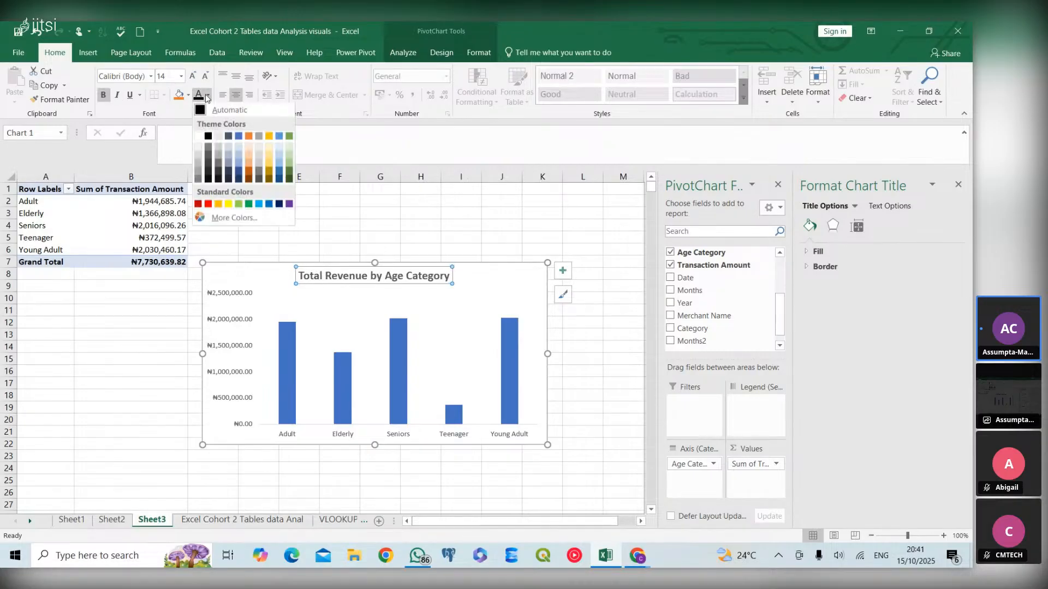
click(210, 140)
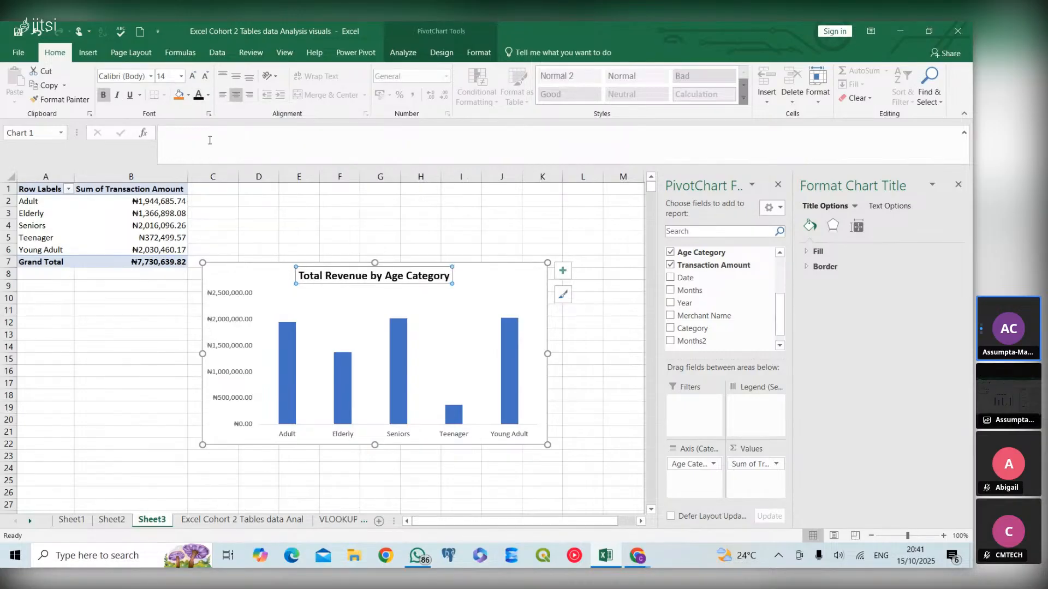
- Make the value axis labels bold and set their font colour to black
click(210, 298)
click(103, 95)
click(202, 95)
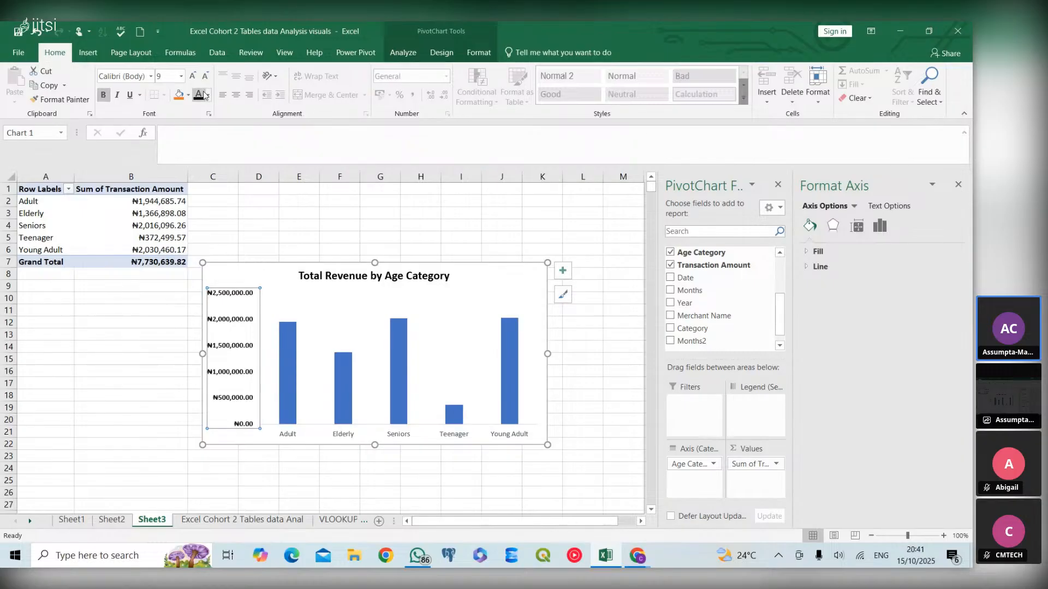
click(210, 97)
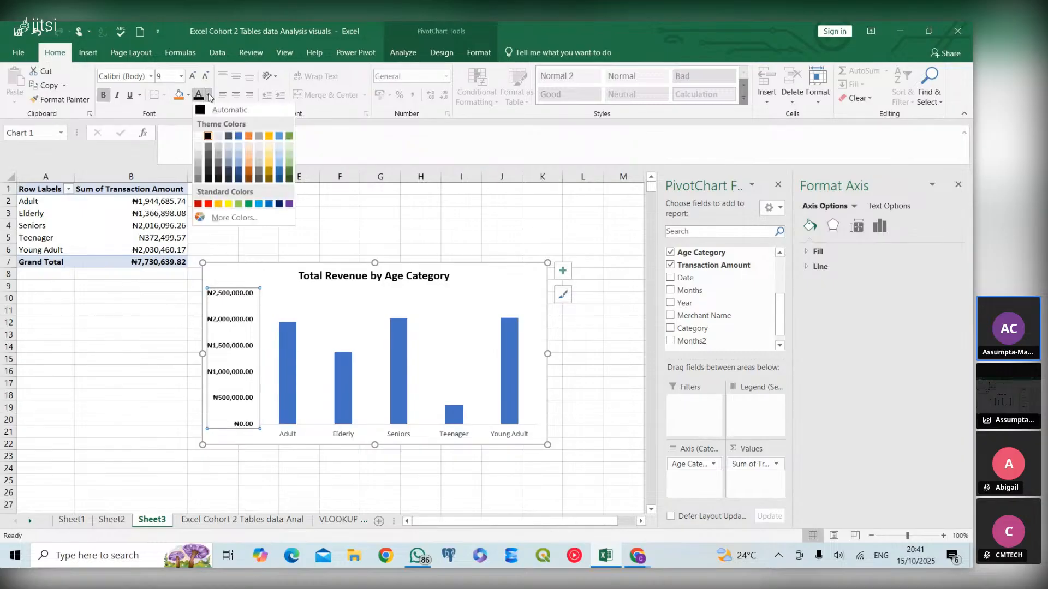
click(208, 135)
- Make the category axis labels of the column chart bold
click(293, 432)
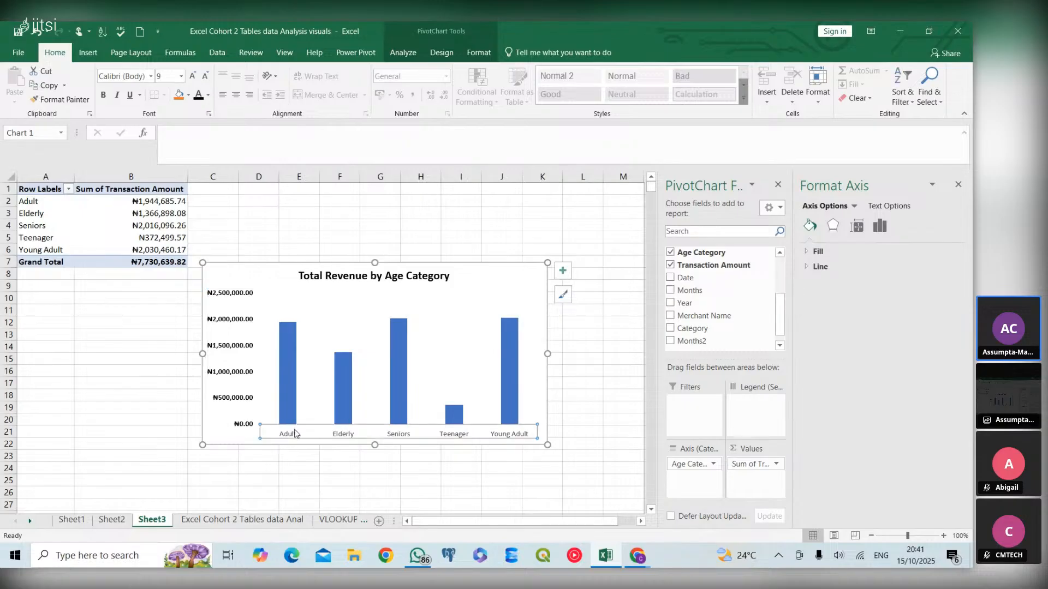
click(211, 96)
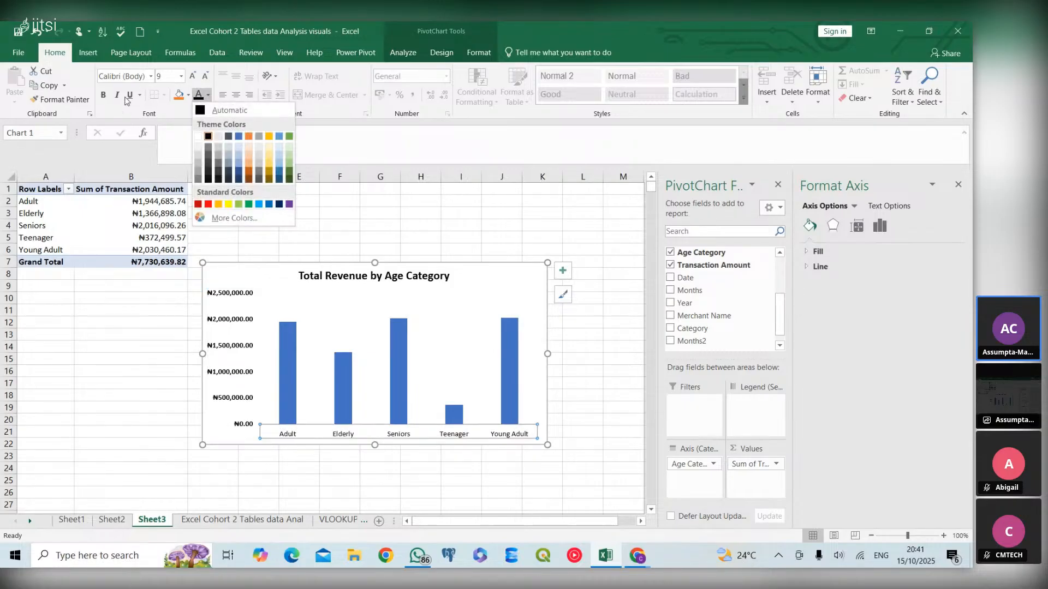
click(102, 98)
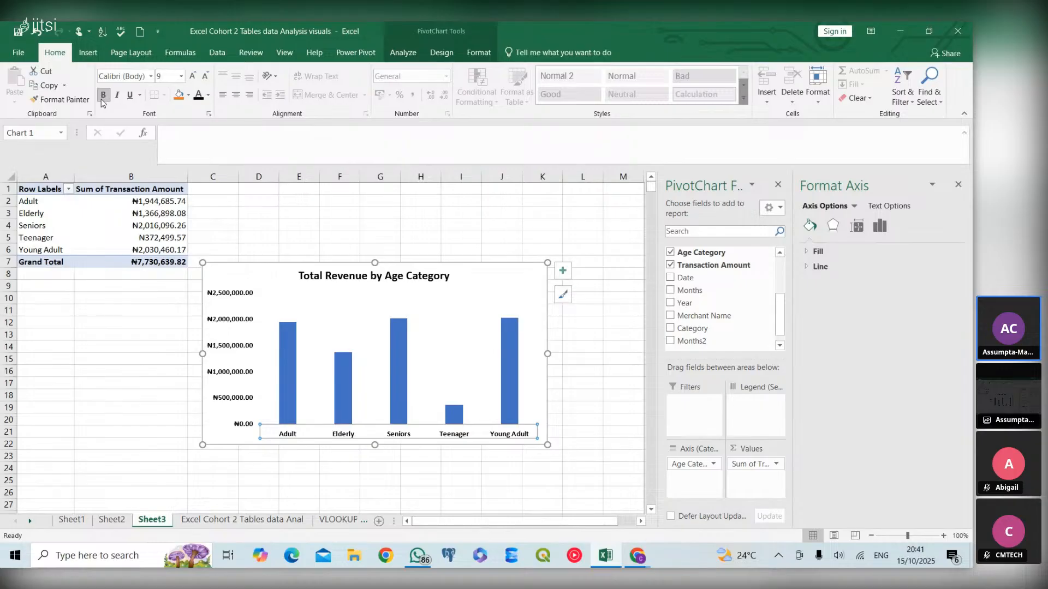
- Underline the chart title and deselect the chart
click(545, 386)
click(420, 284)
click(130, 95)
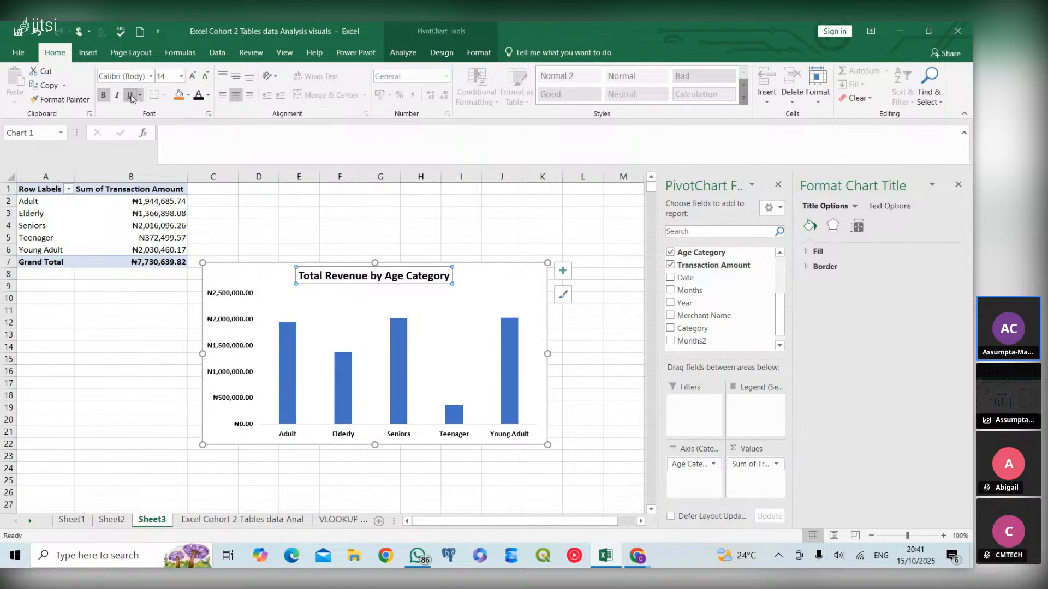
click(332, 463)
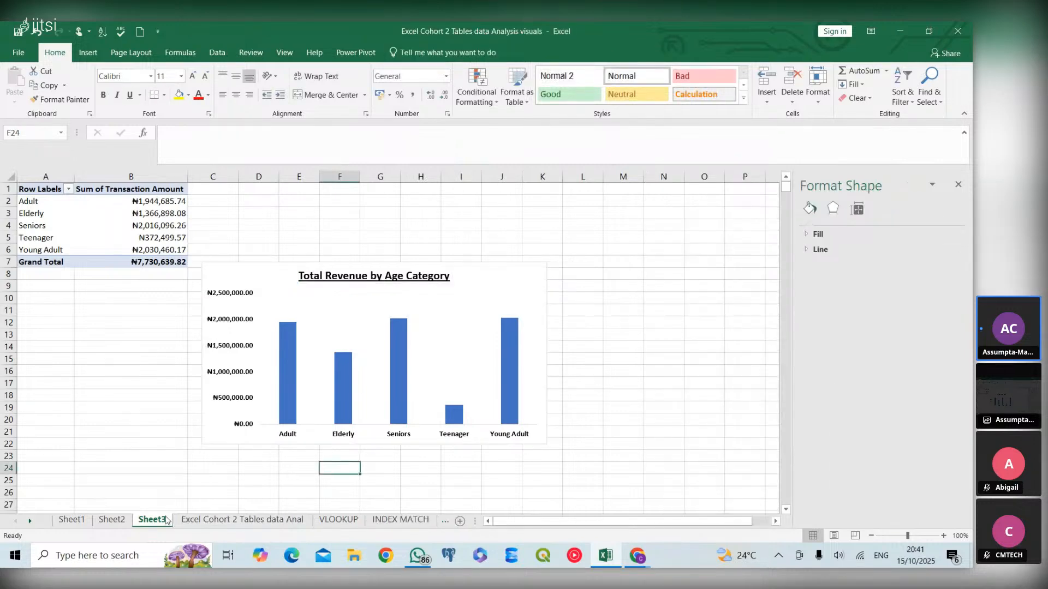
- Copy the gender PivotTable from Sheet1 and paste it into a new Sheet4
click(228, 521)
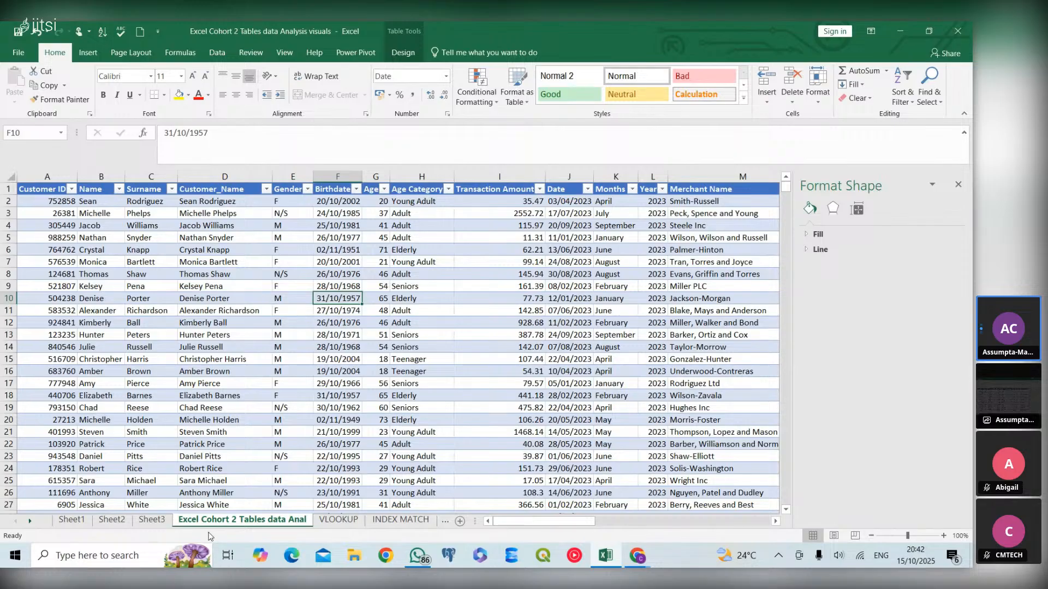
click(72, 520)
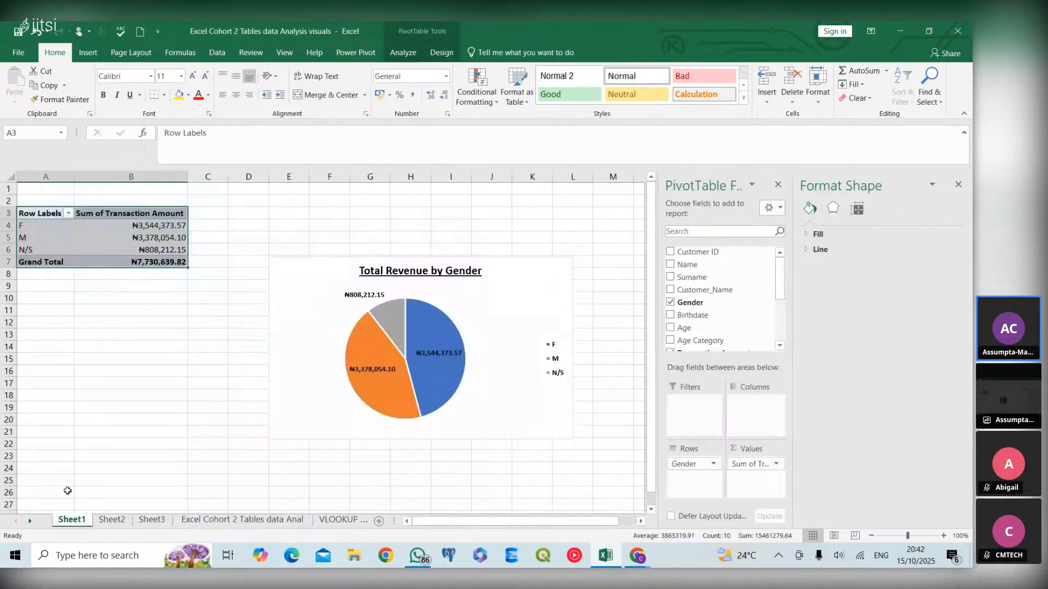
key(ctrl+c)
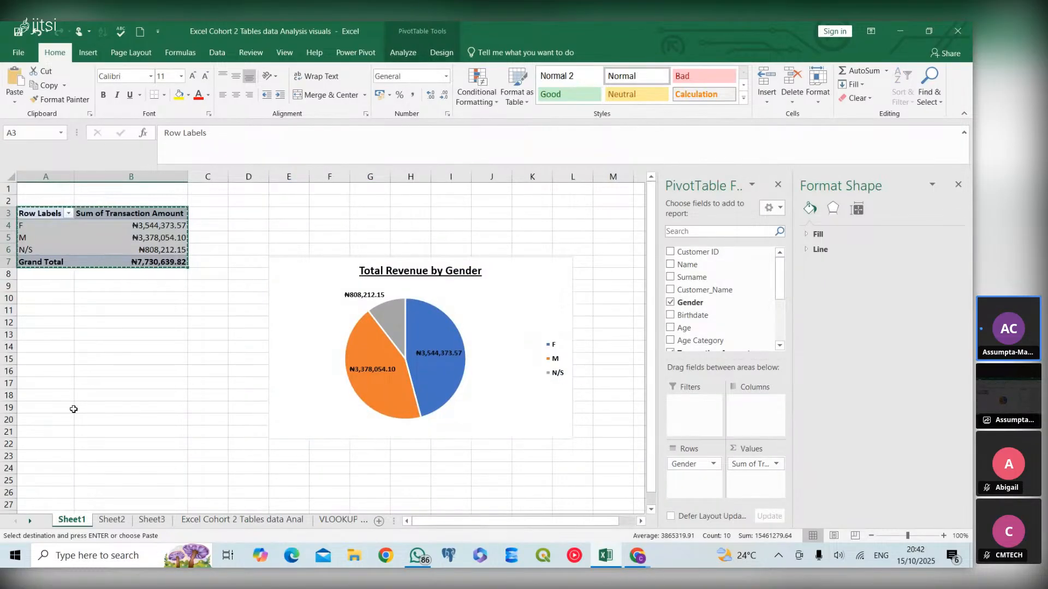
click(159, 520)
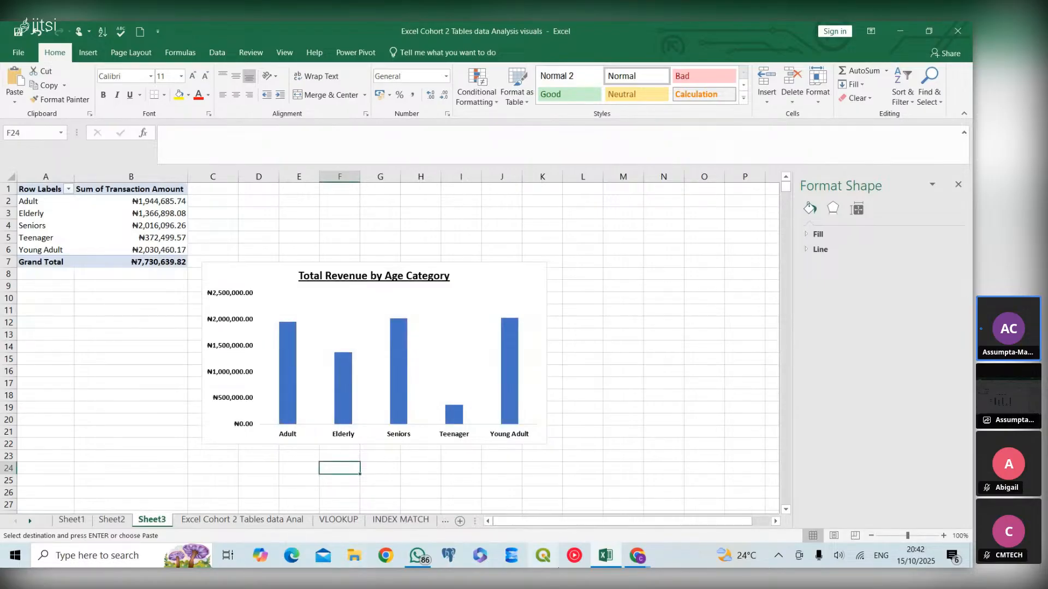
click(460, 522)
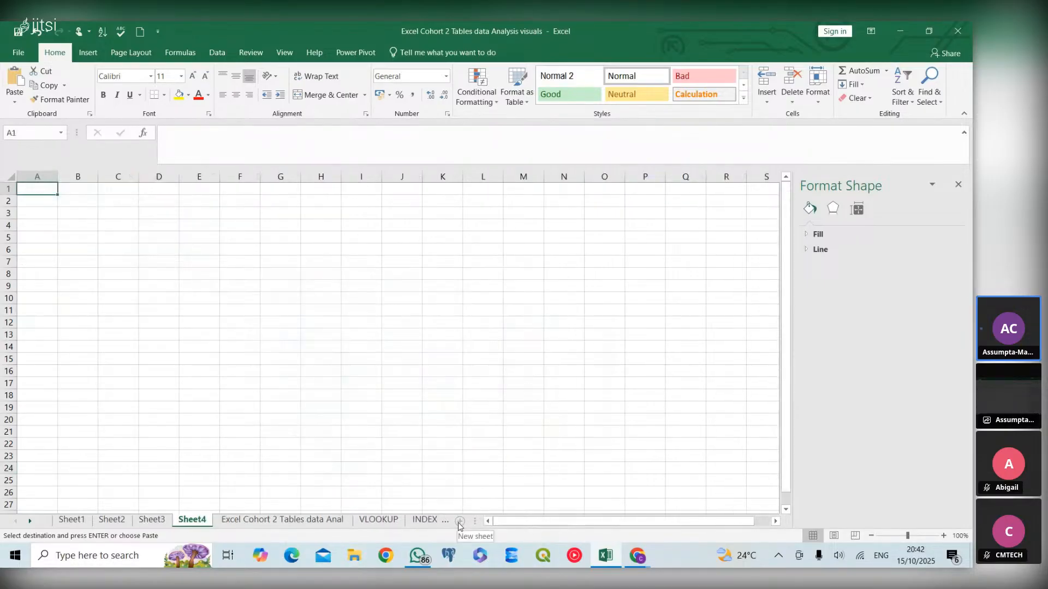
key(ctrl+v)
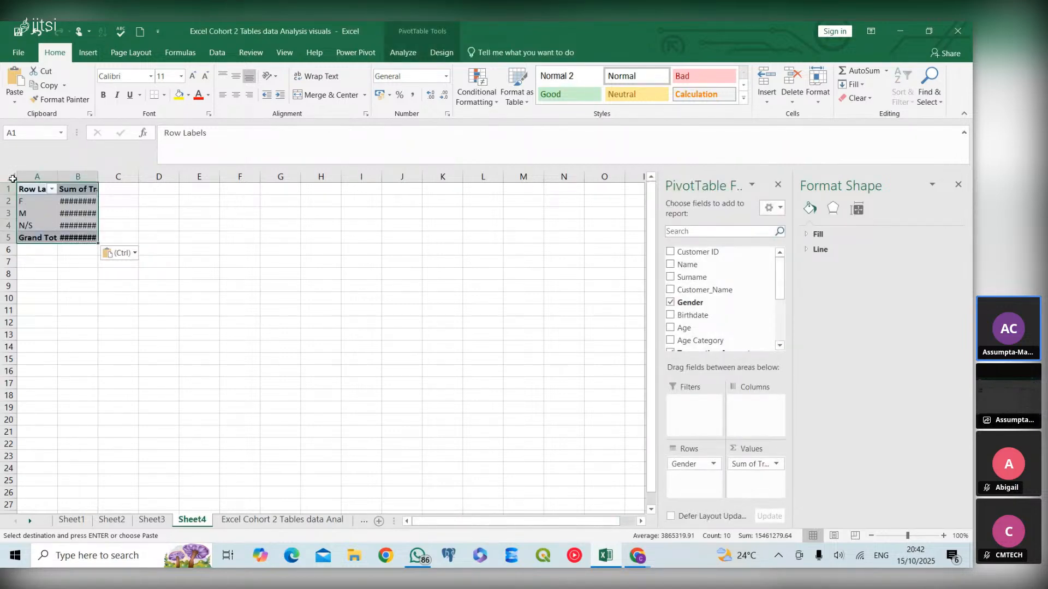
- Autofit the column widths on Sheet4 so the pasted values display fully
click(13, 181)
double_click(58, 175)
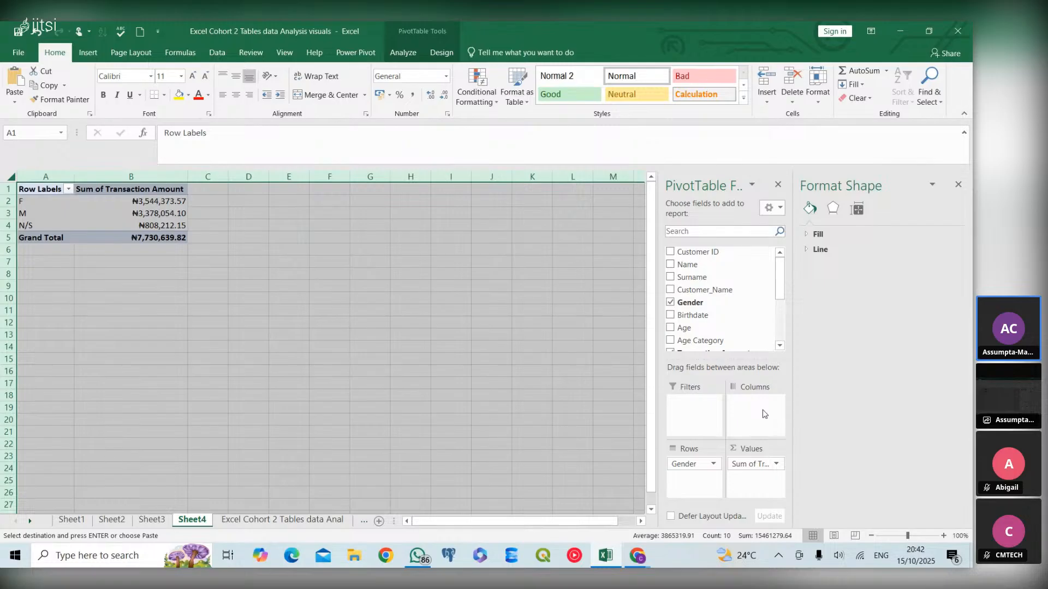
- Remove the Gender and Transaction Amount fields from the copied PivotTable
click(671, 303)
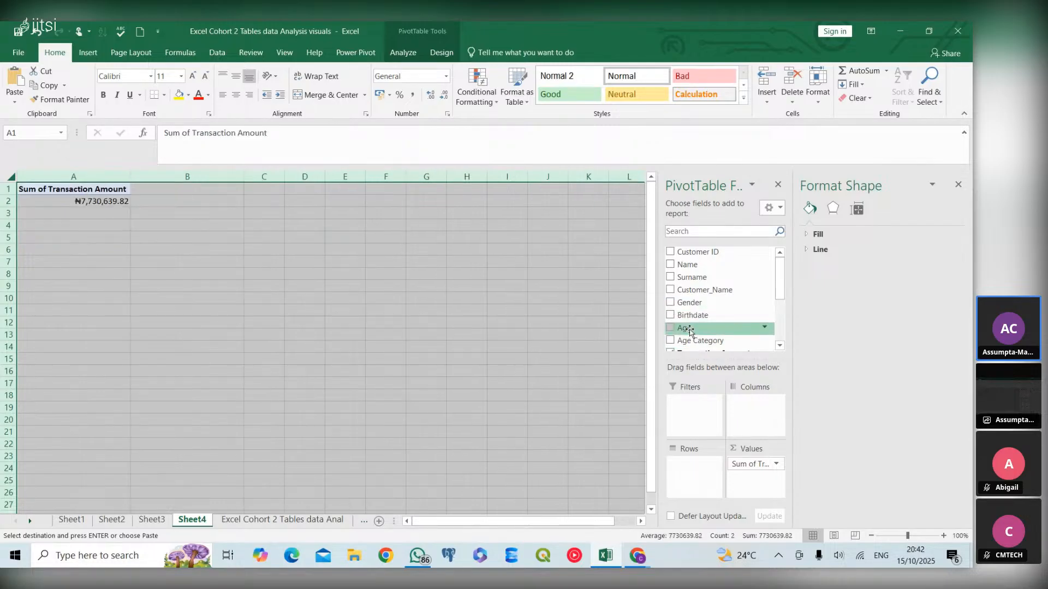
click(779, 344)
click(779, 345)
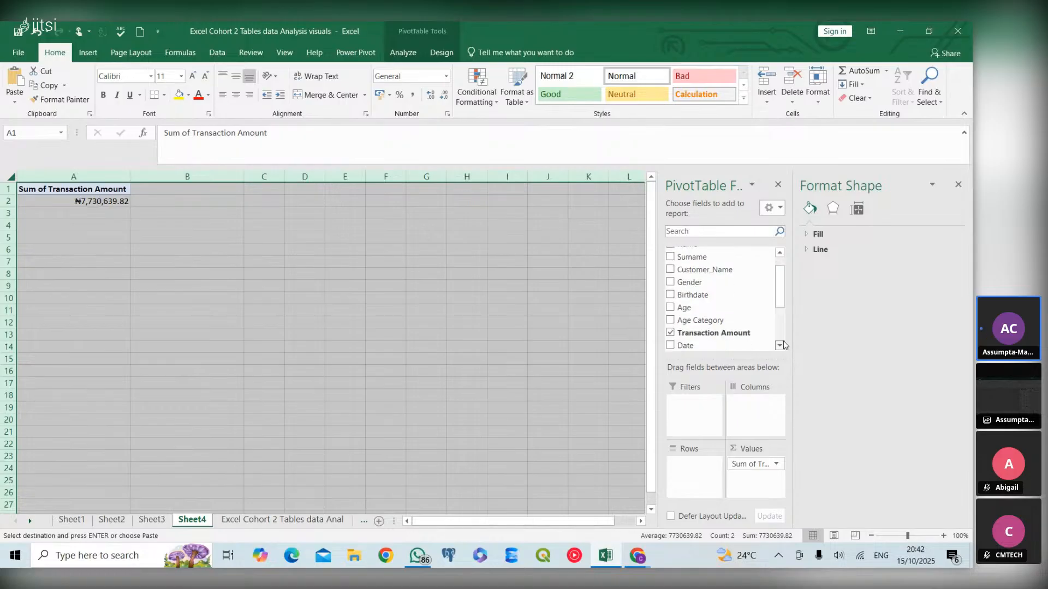
click(670, 333)
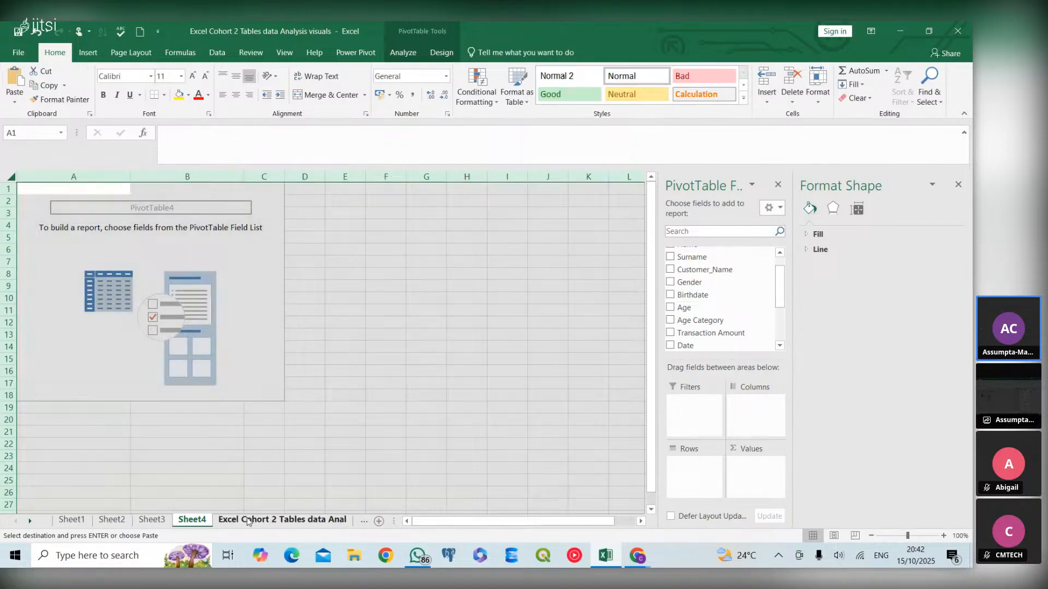
- Build the new PivotTable with Customer_Name as rows and the sum of Transaction Amount as values
click(247, 521)
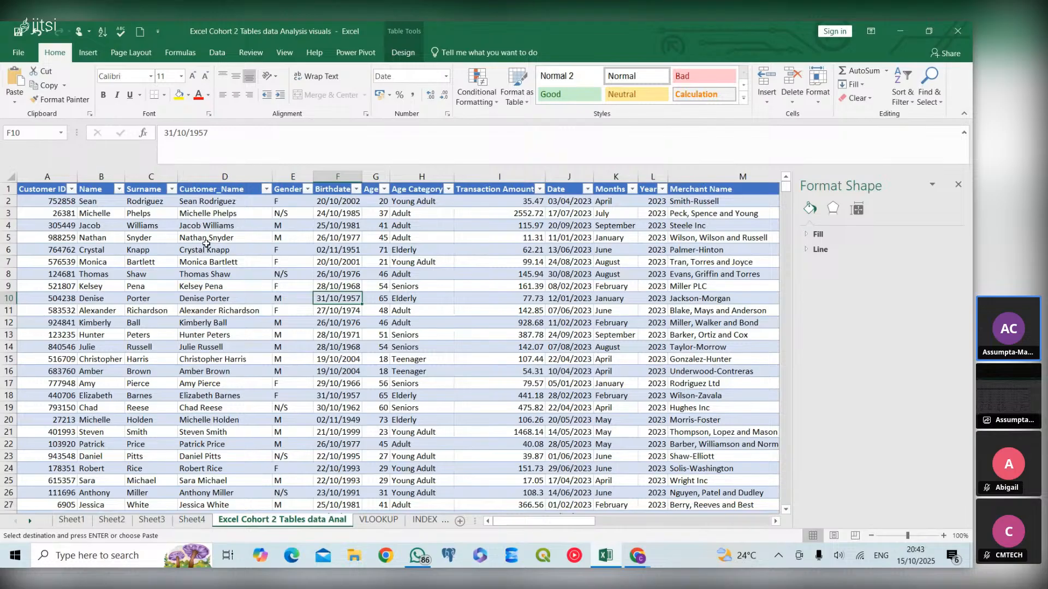
click(196, 519)
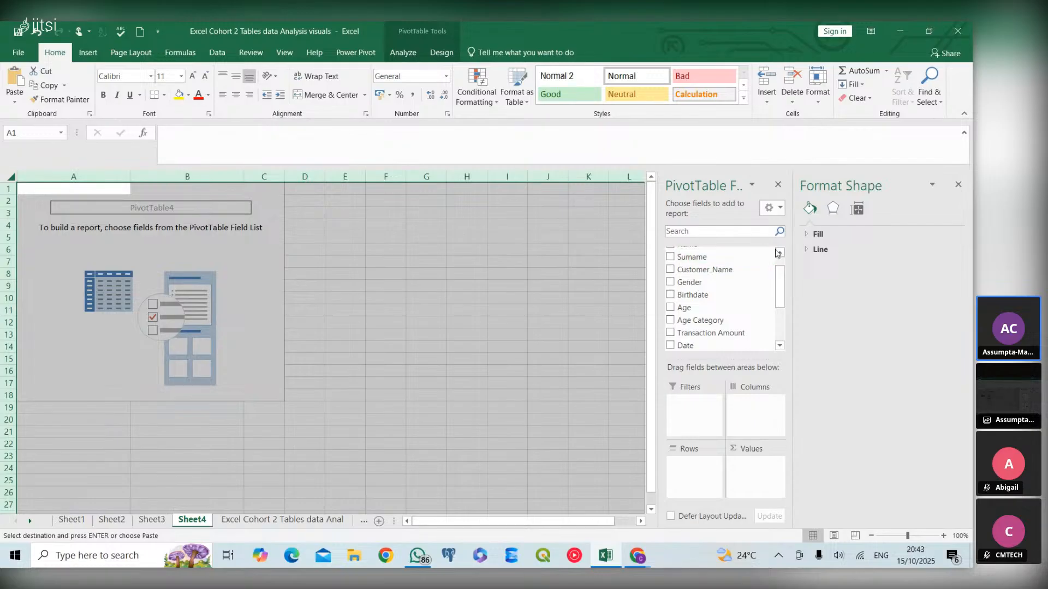
click(779, 254)
click(779, 255)
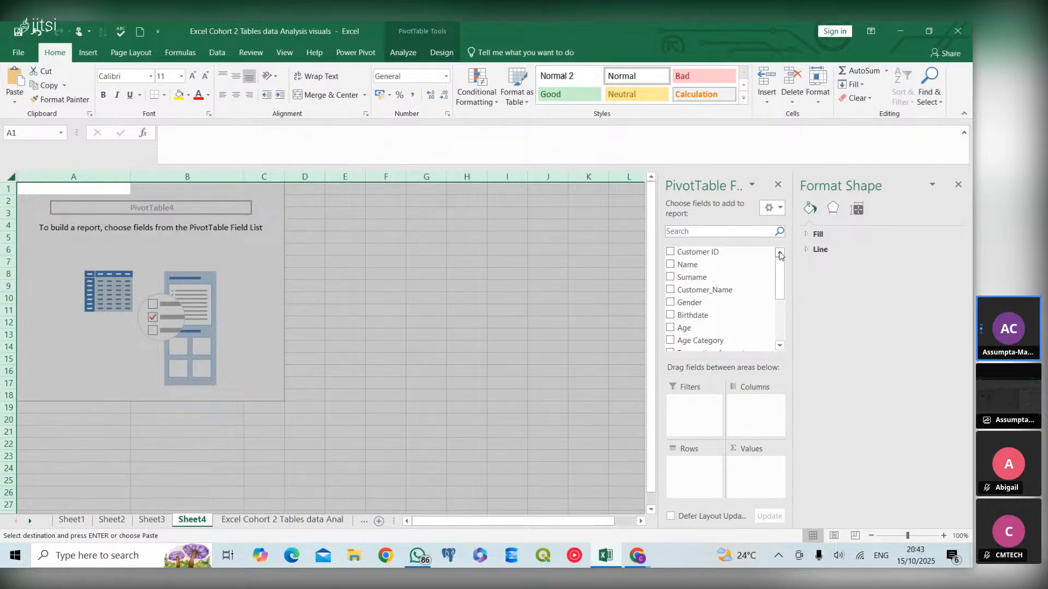
click(670, 290)
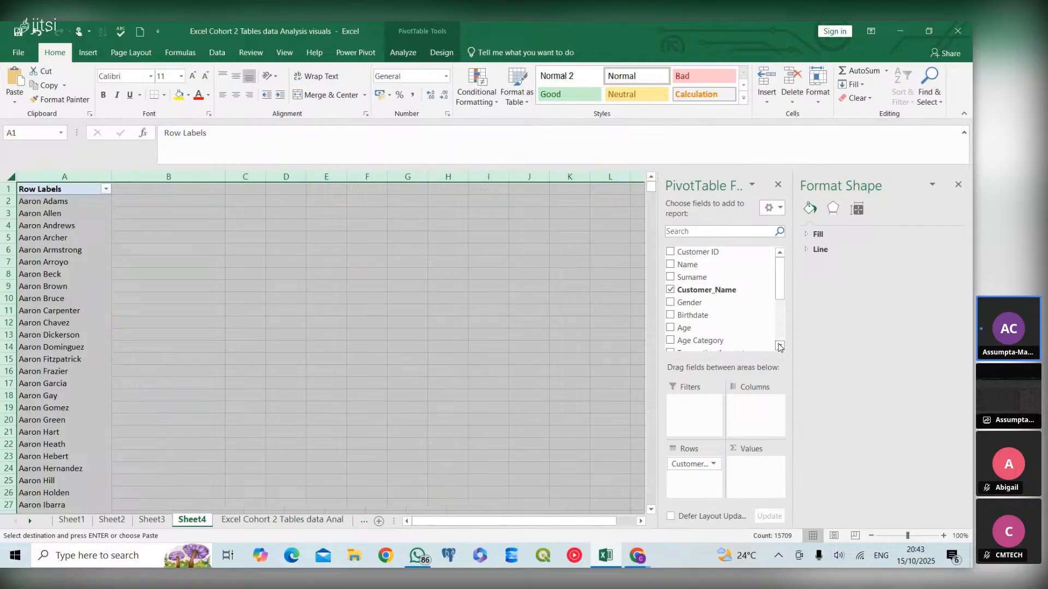
scroll(698, 317, down, 1)
click(670, 324)
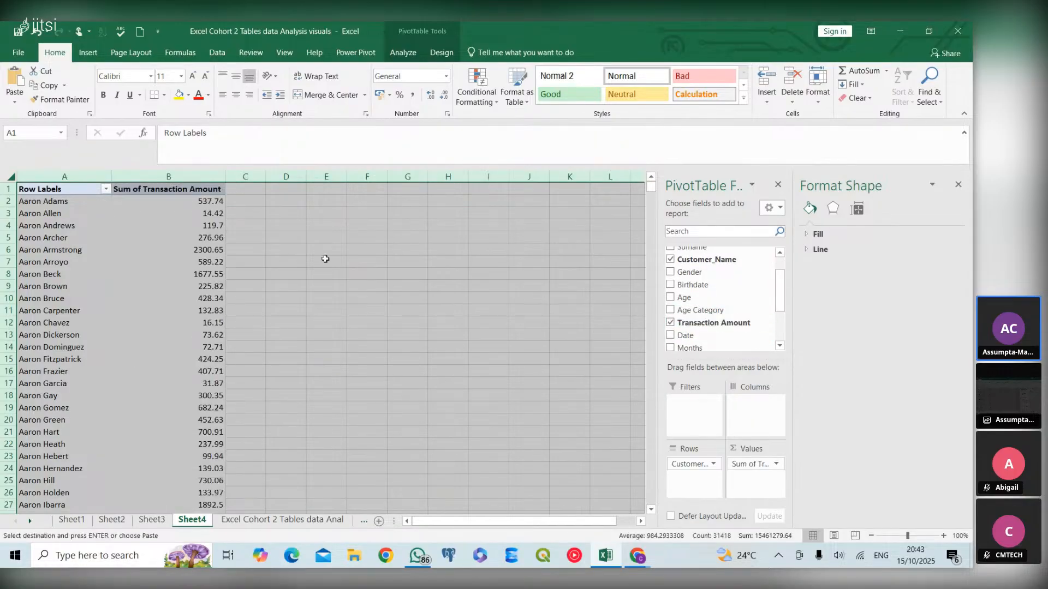
- Format the Sum of Transaction Amount values as Currency with 2 decimal places through the value field settings
click(198, 191)
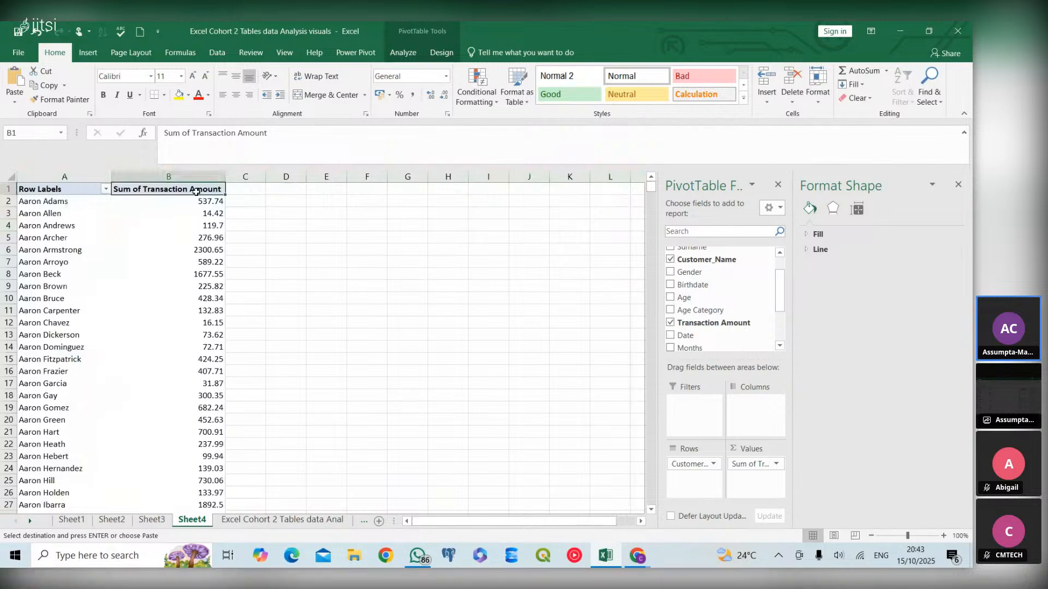
right_click(196, 192)
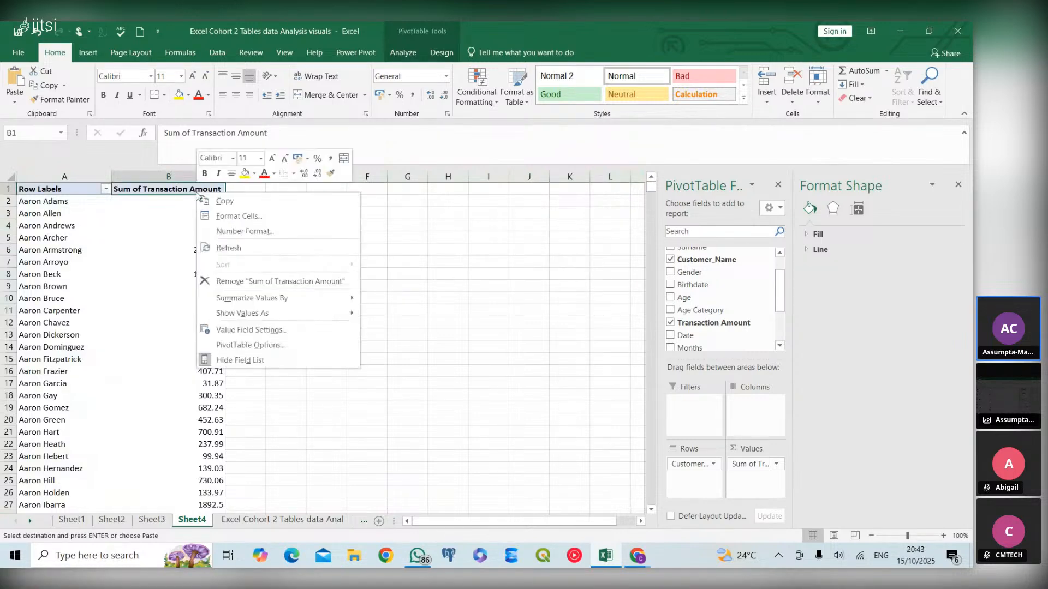
click(242, 330)
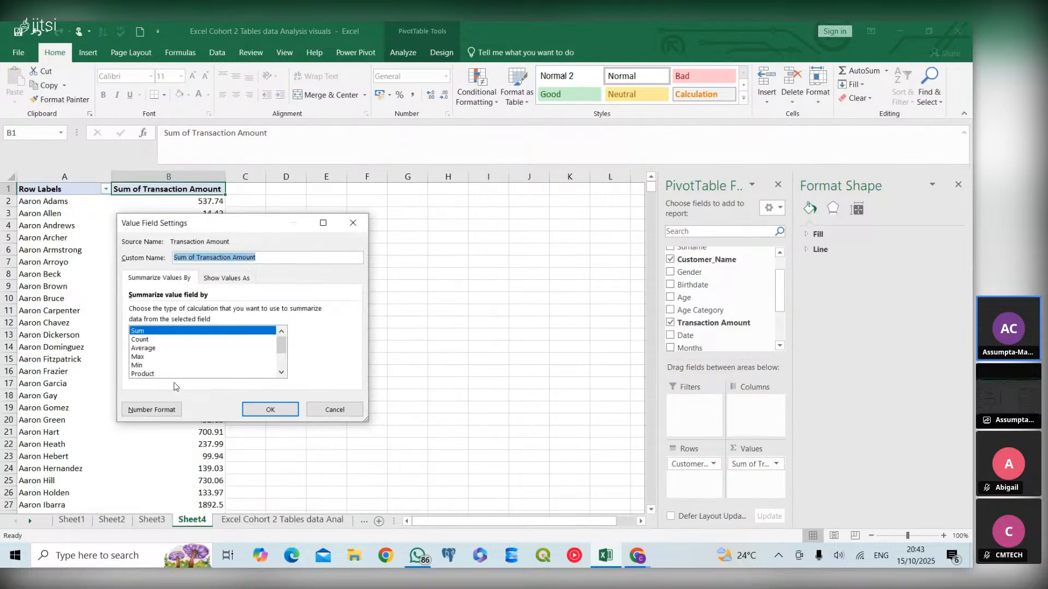
click(176, 413)
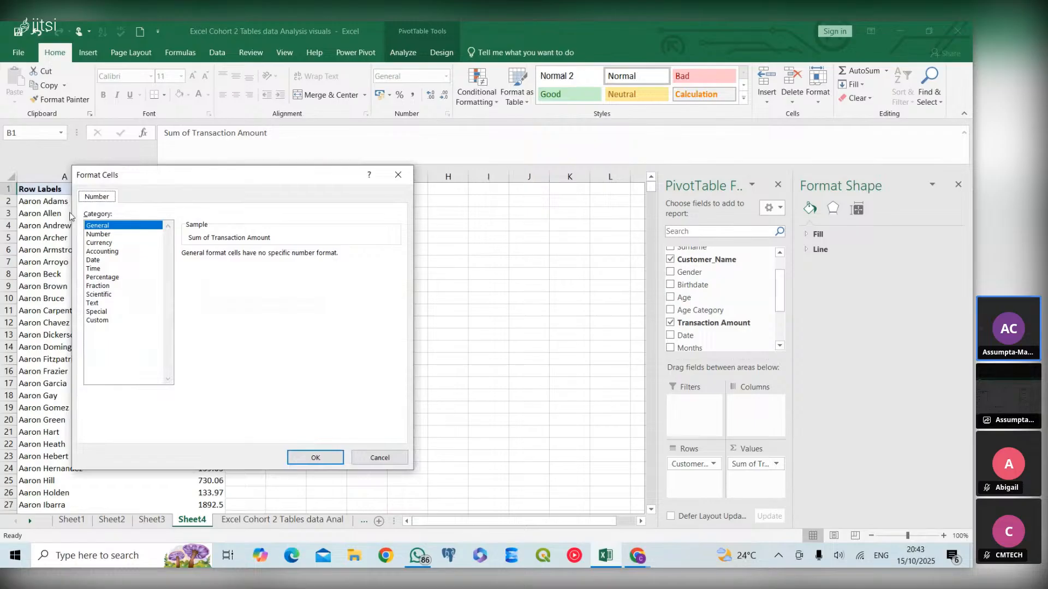
click(96, 243)
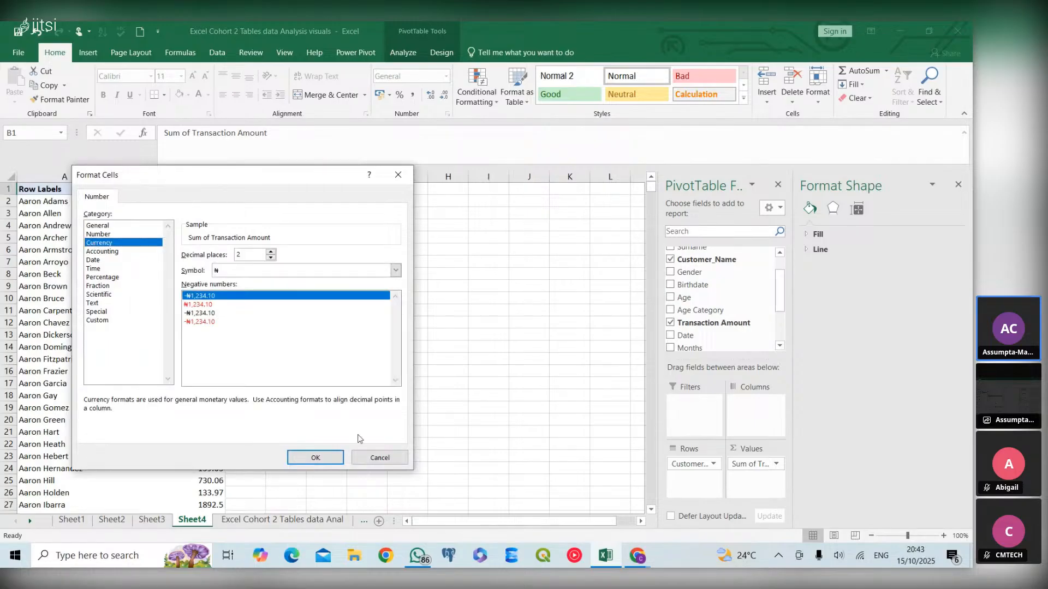
click(316, 457)
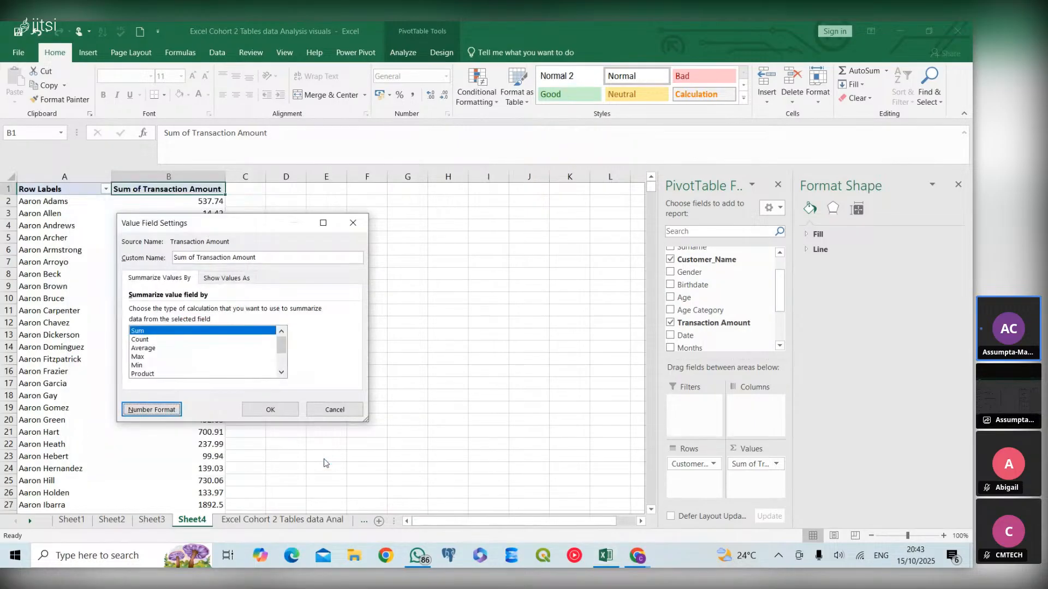
click(287, 411)
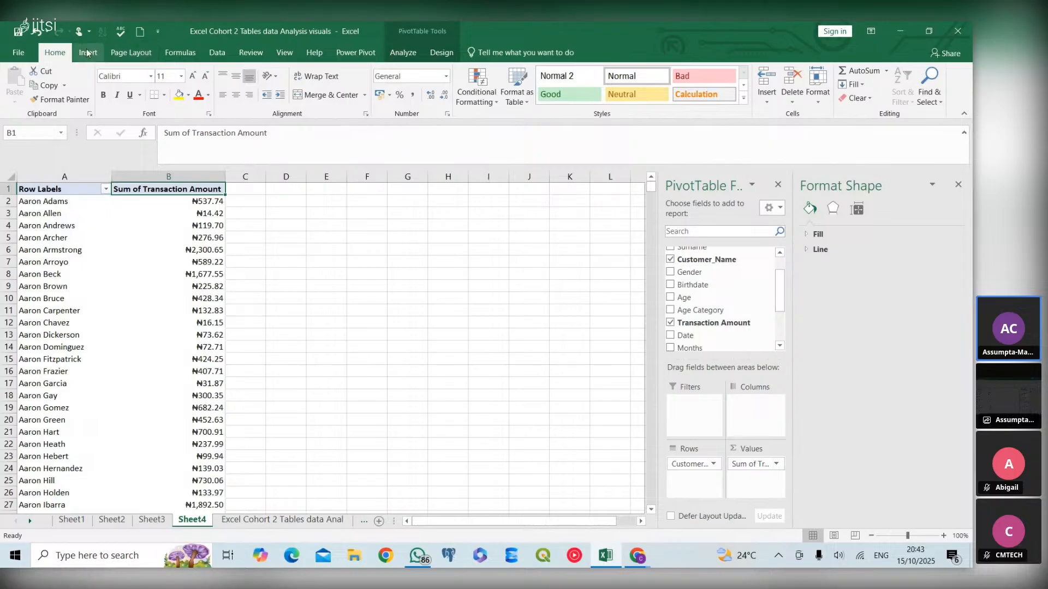
- Insert a clustered column PivotChart from the customer PivotTable and move it beside the table
click(96, 213)
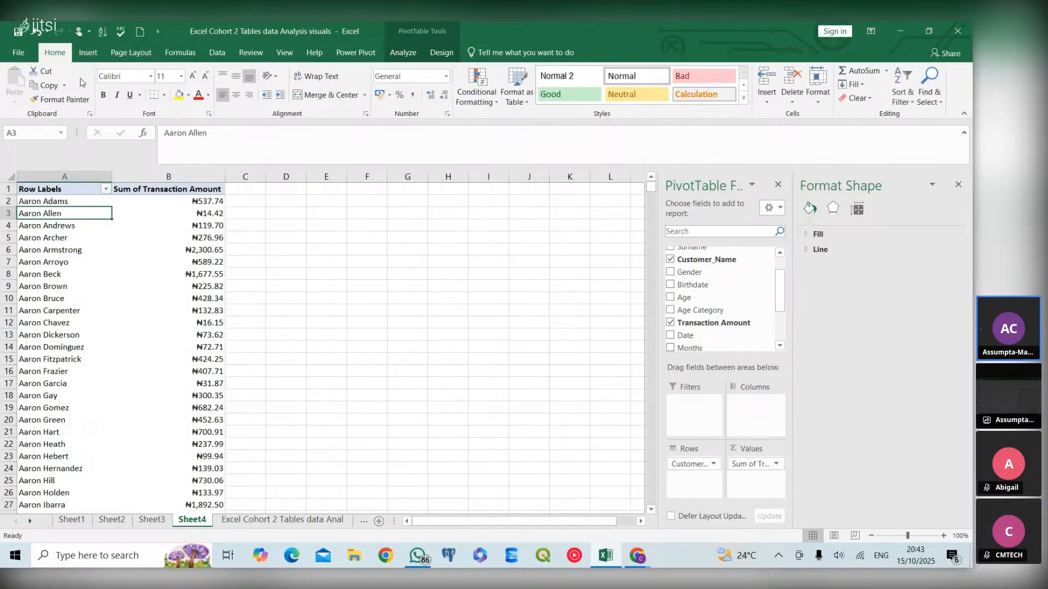
click(89, 55)
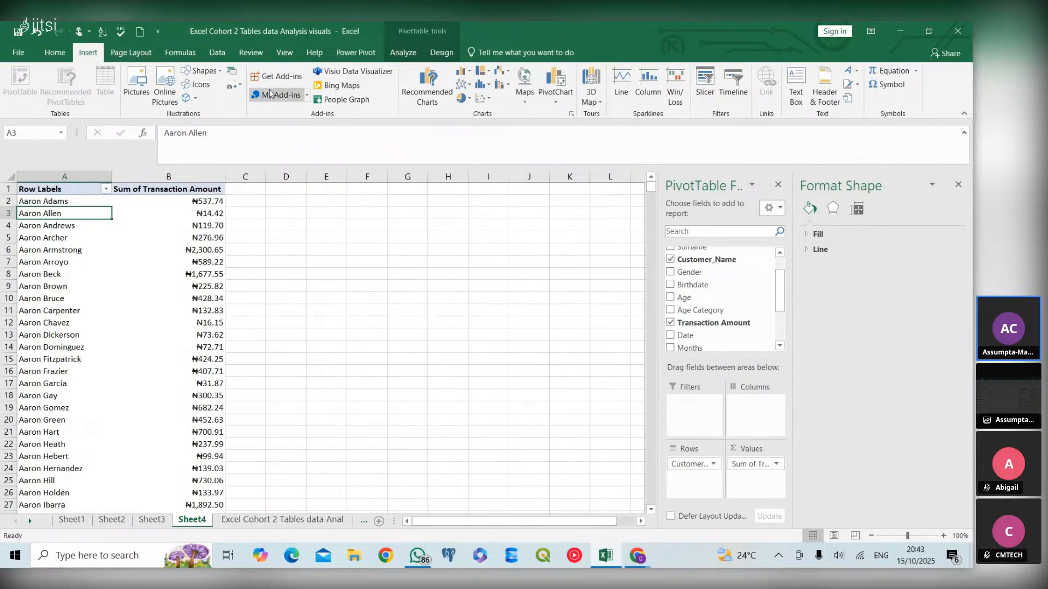
click(430, 92)
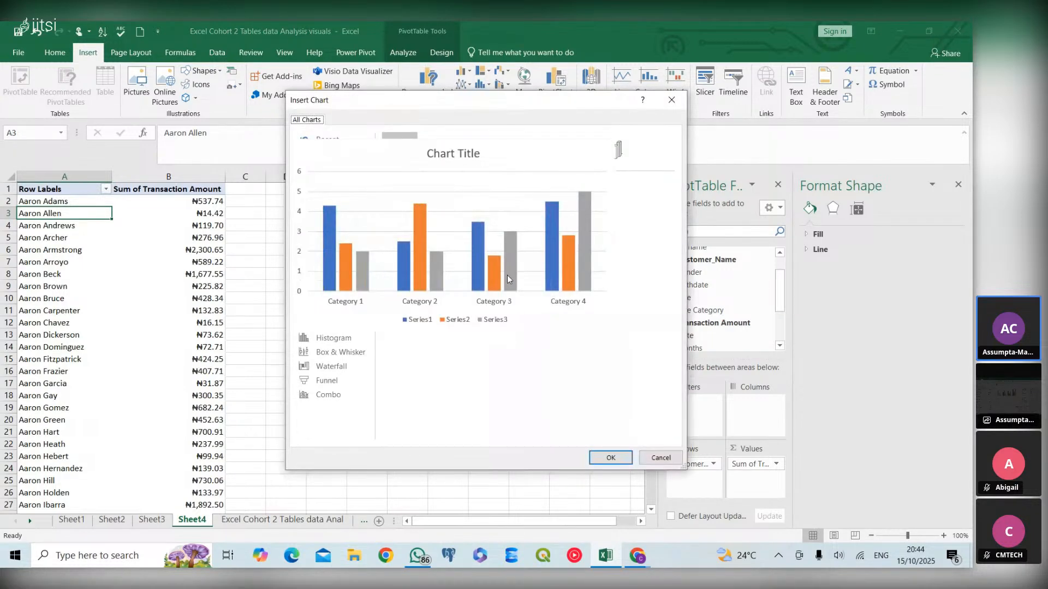
mouse_move(498, 265)
click(611, 459)
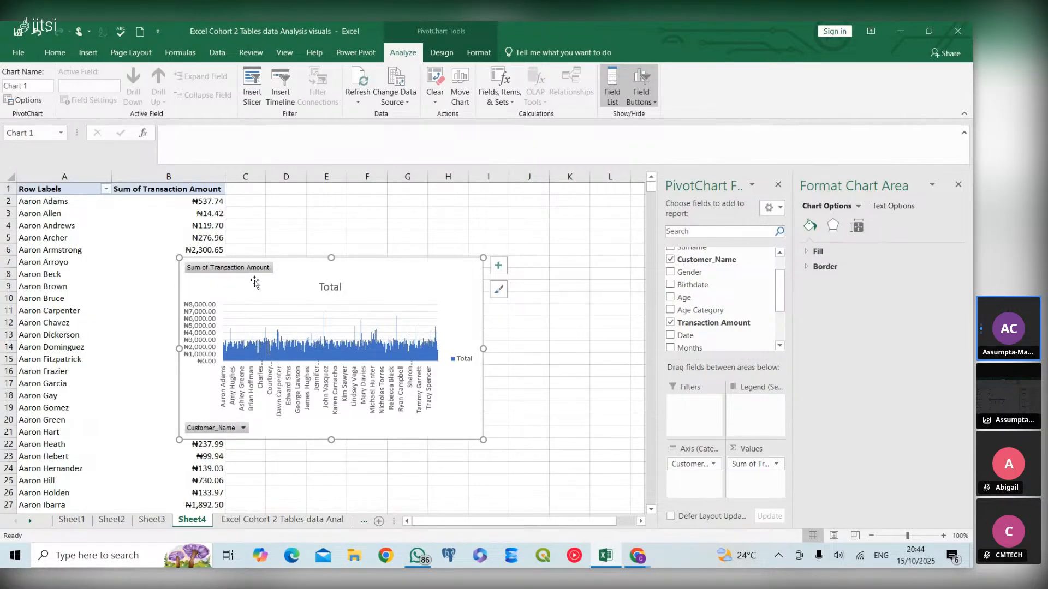
drag(387, 284, 505, 272)
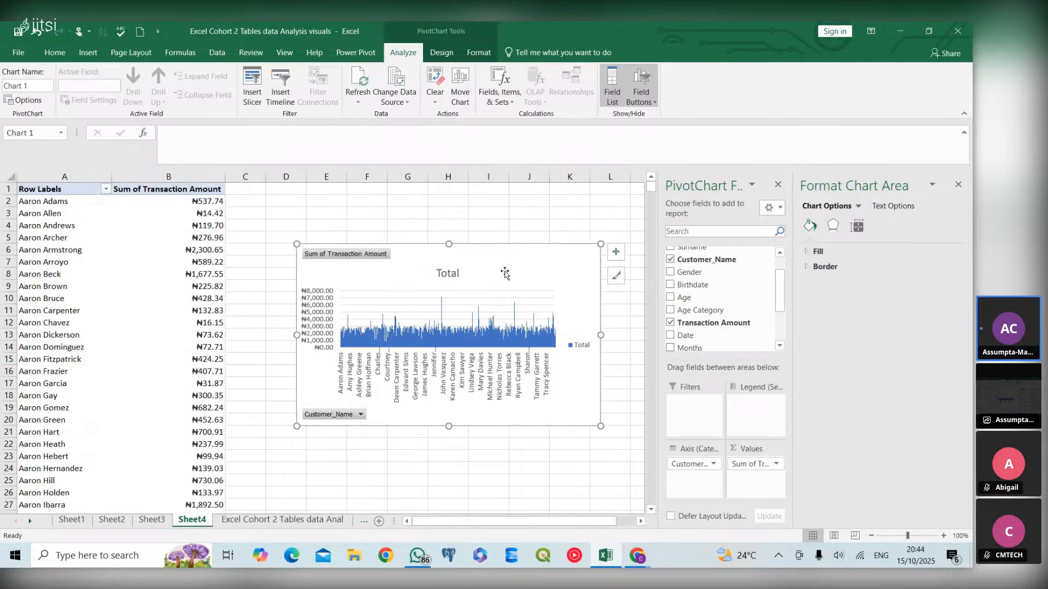
- Hide all field buttons on the PivotChart
right_click(380, 255)
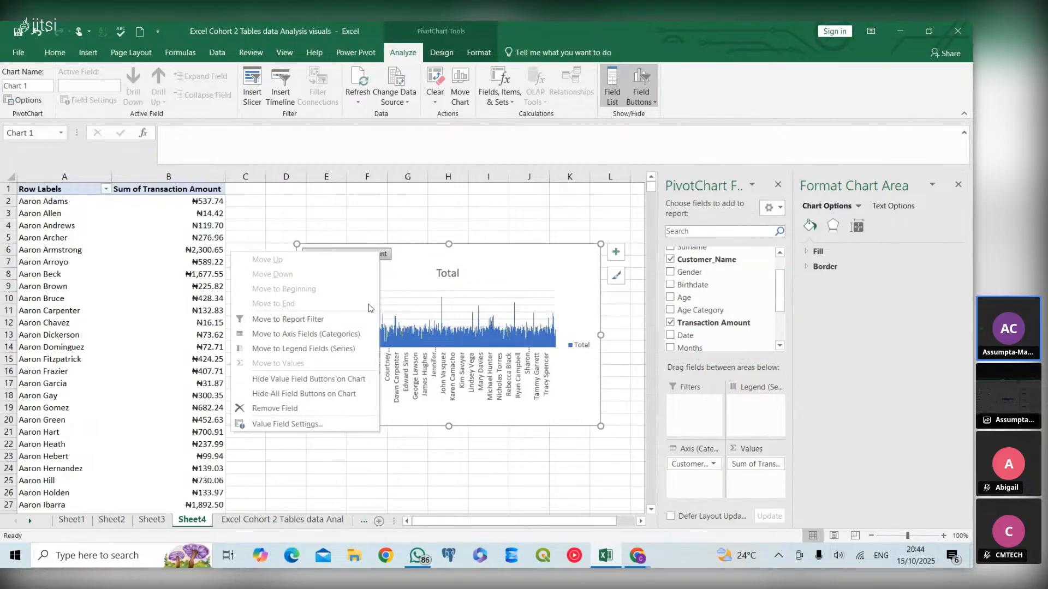
click(355, 395)
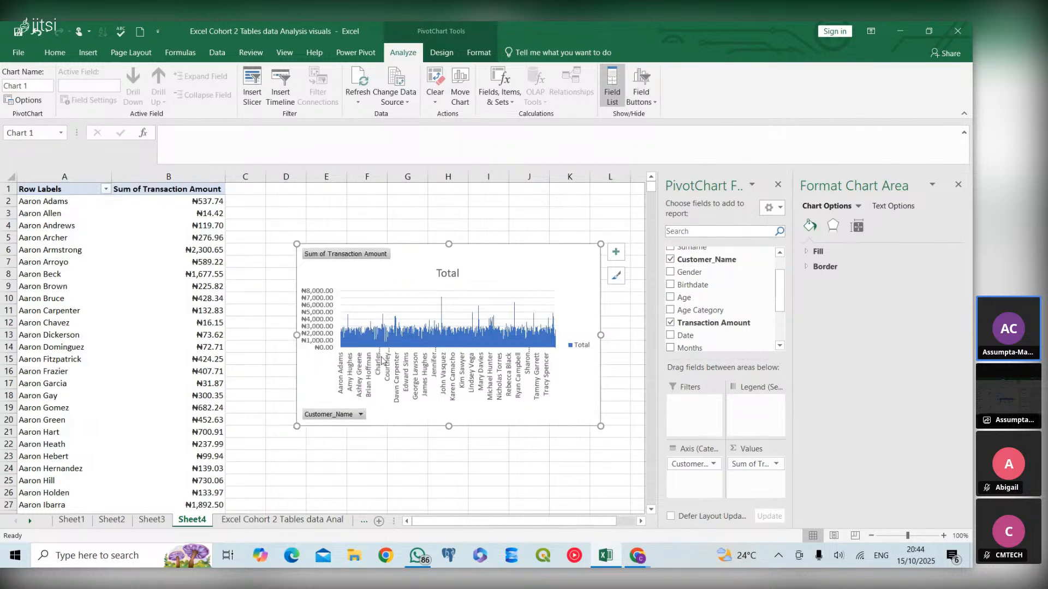
click(429, 337)
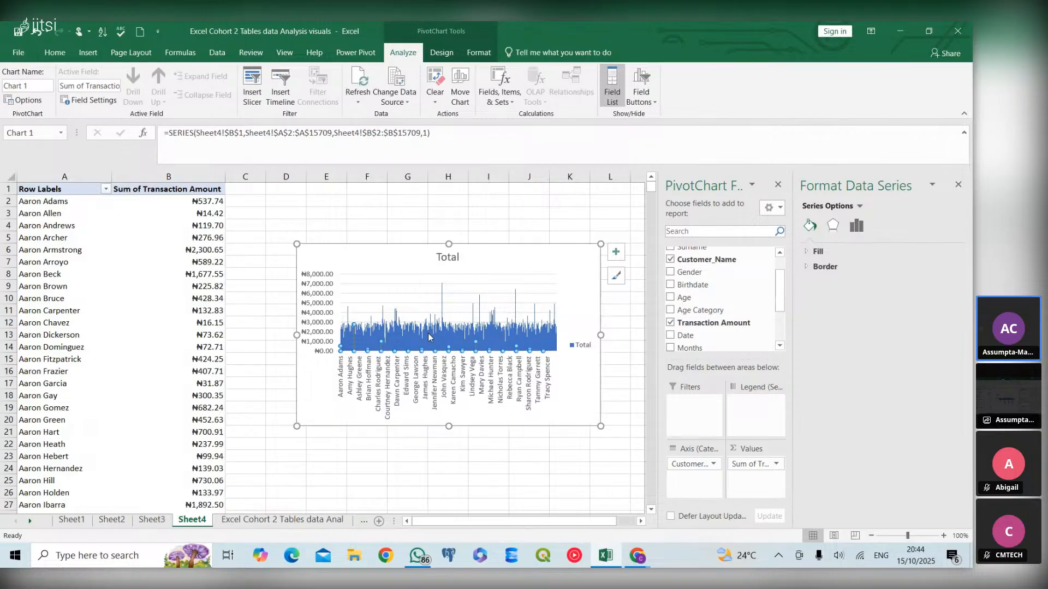
right_click(428, 337)
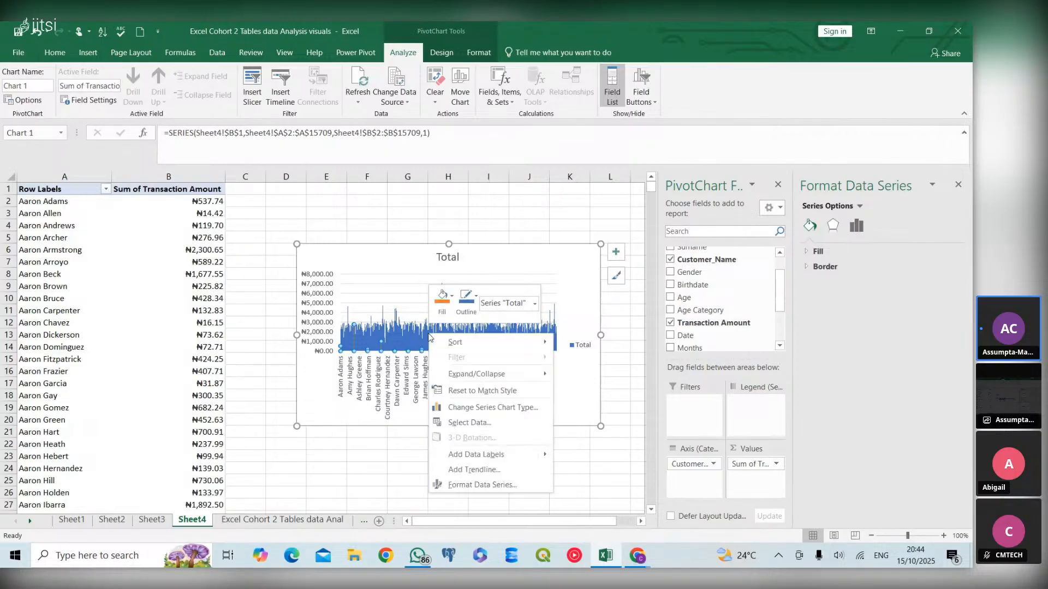
mouse_move(443, 343)
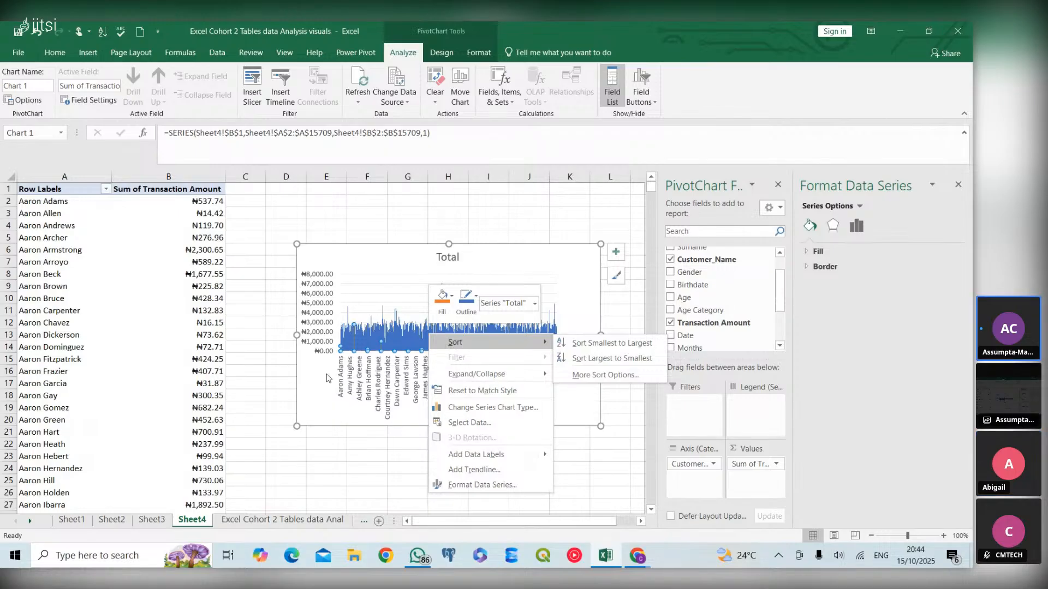
key(Escape)
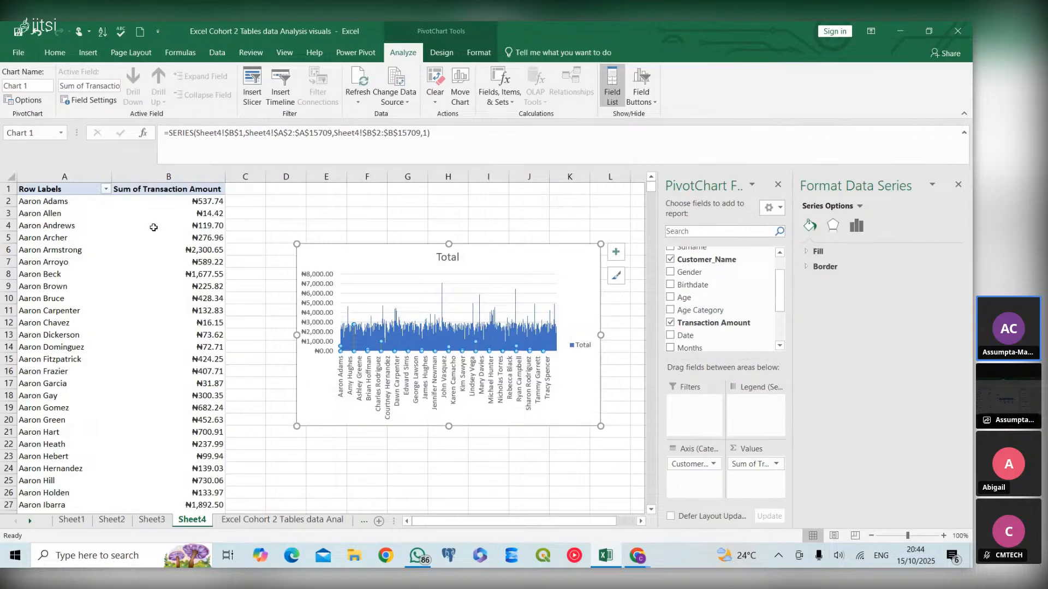
click(193, 189)
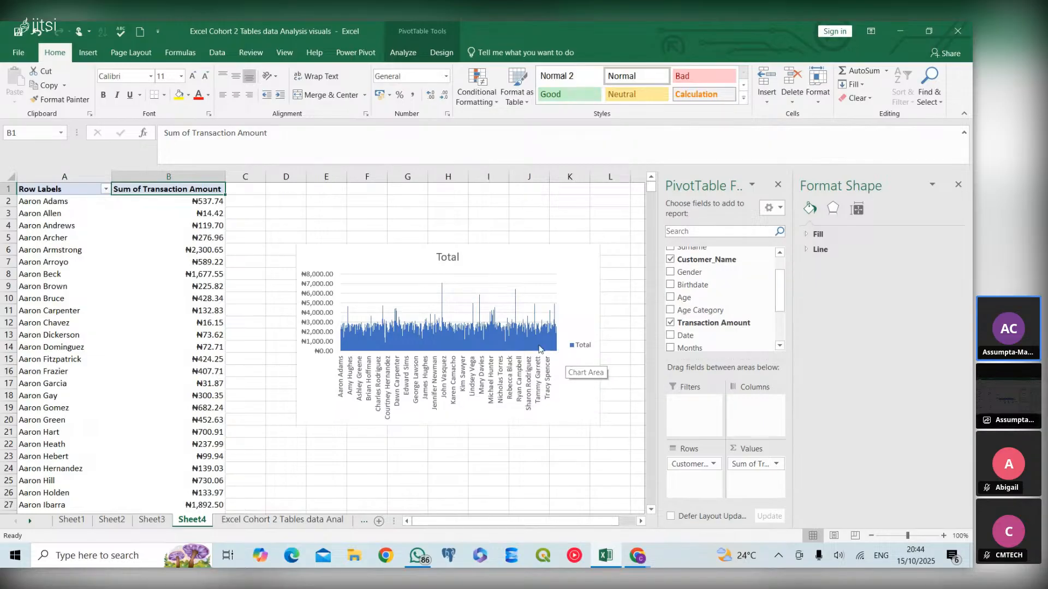
click(531, 346)
right_click(531, 346)
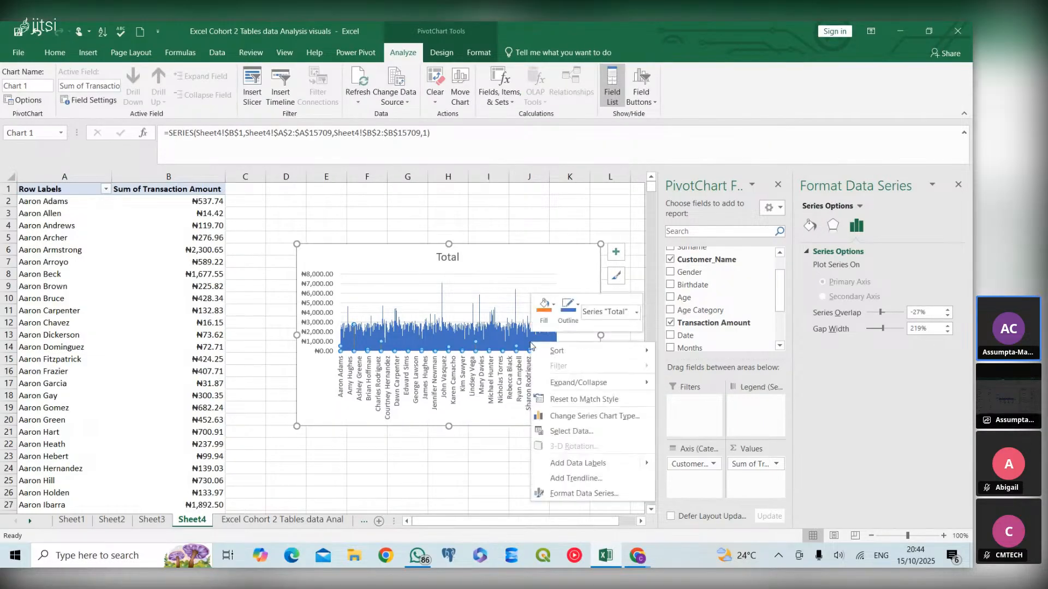
mouse_move(547, 350)
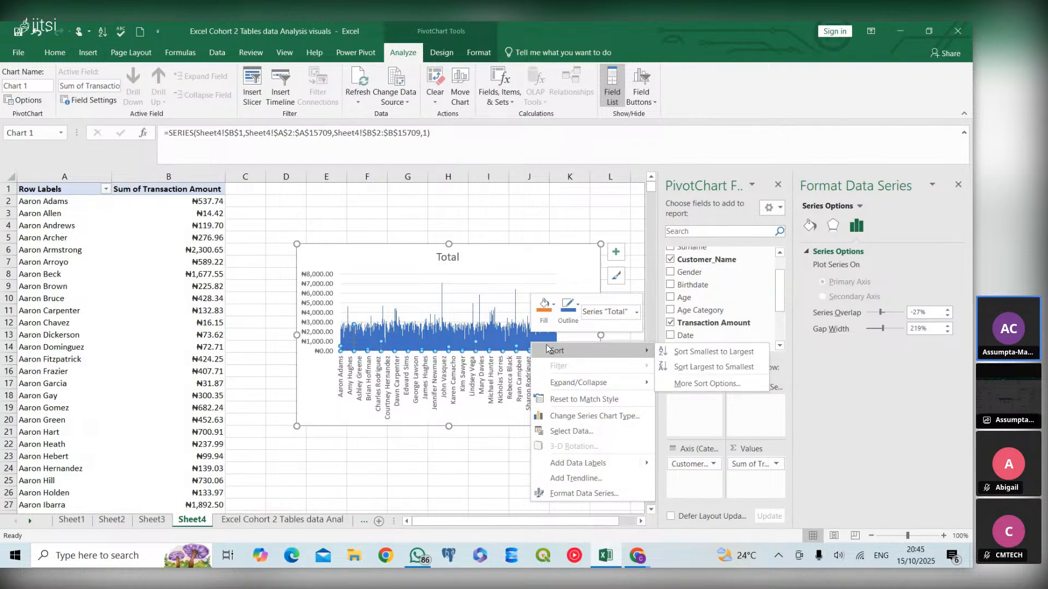
key(Escape)
key(Escape)
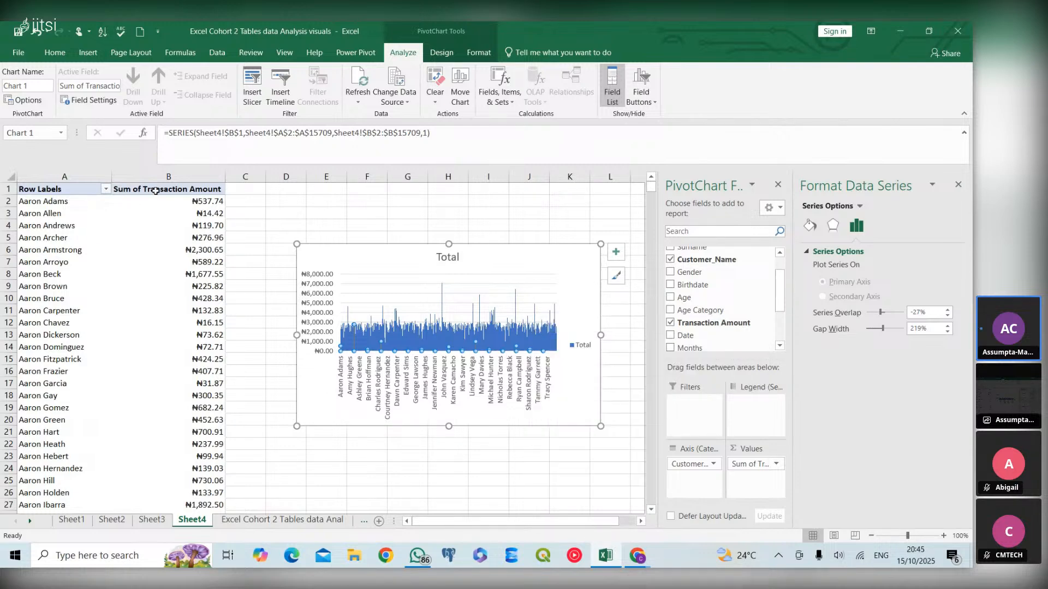
- Refresh the PivotTable and apply a Top 10 value filter on Customer_Name by Sum of Transaction Amount
right_click(158, 191)
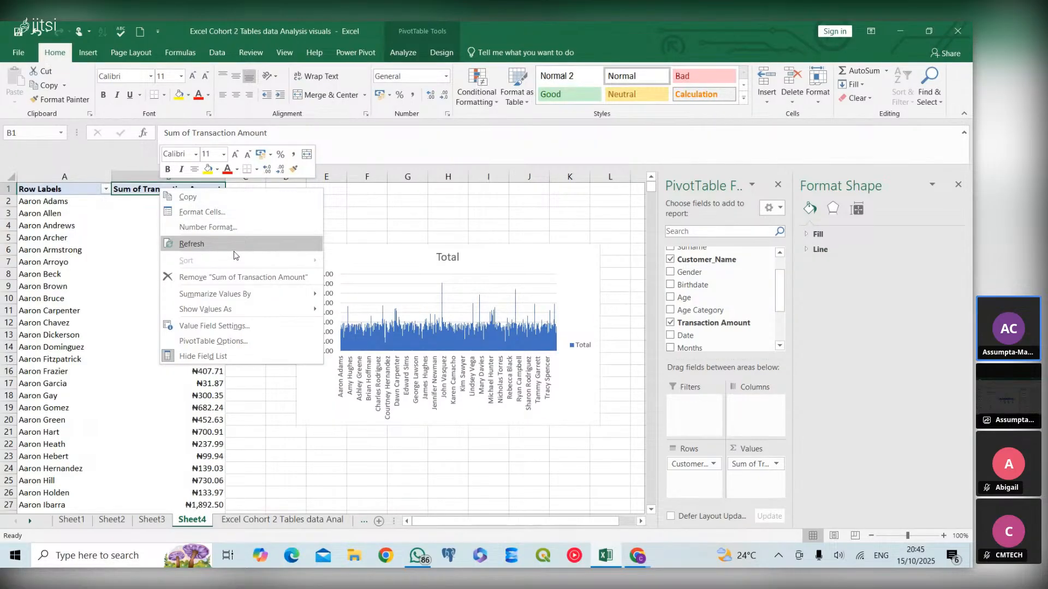
click(216, 250)
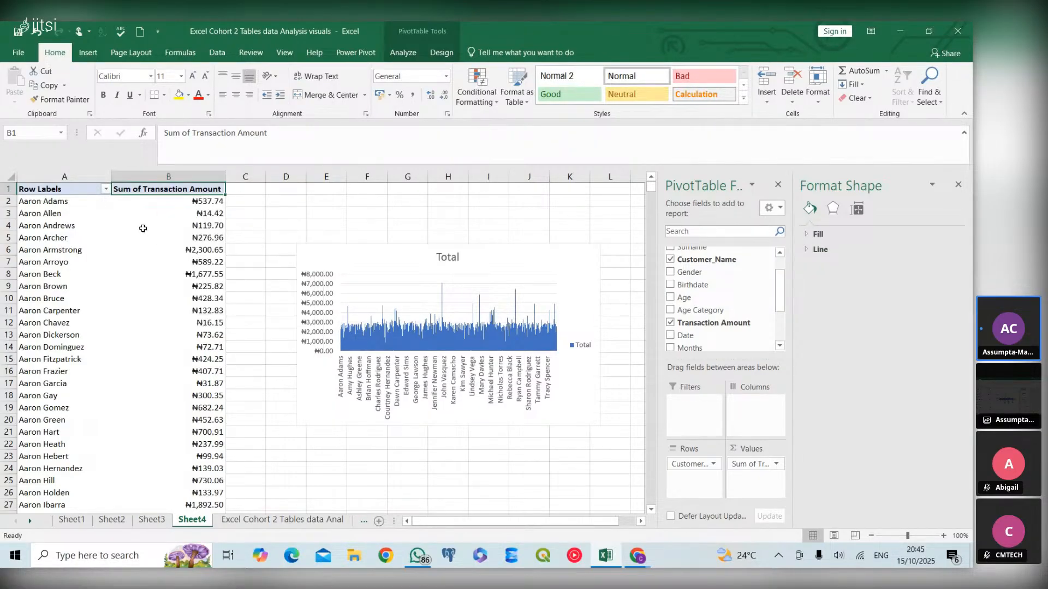
click(105, 190)
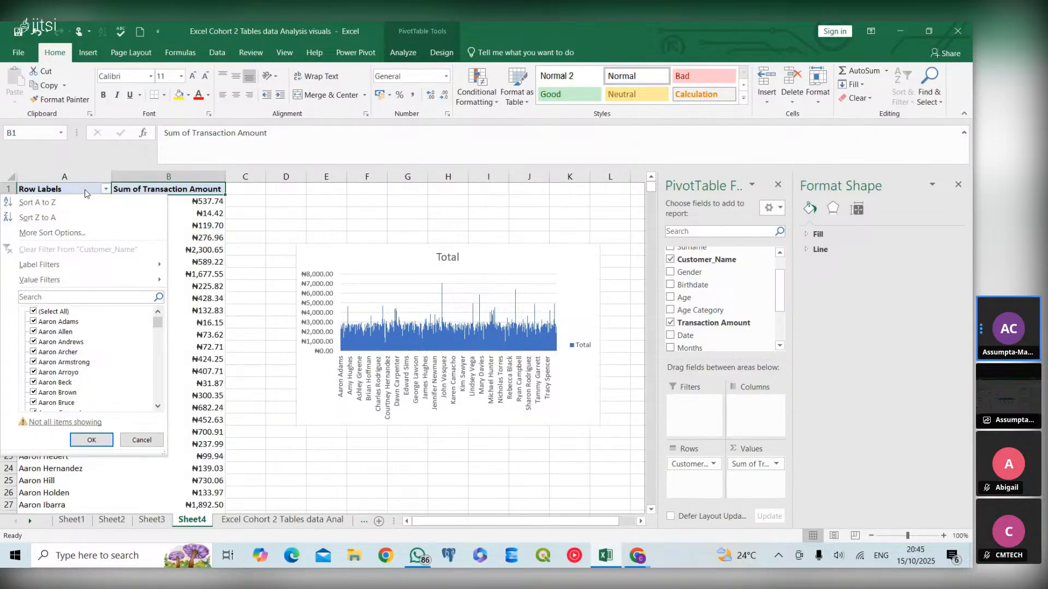
click(105, 190)
click(105, 190)
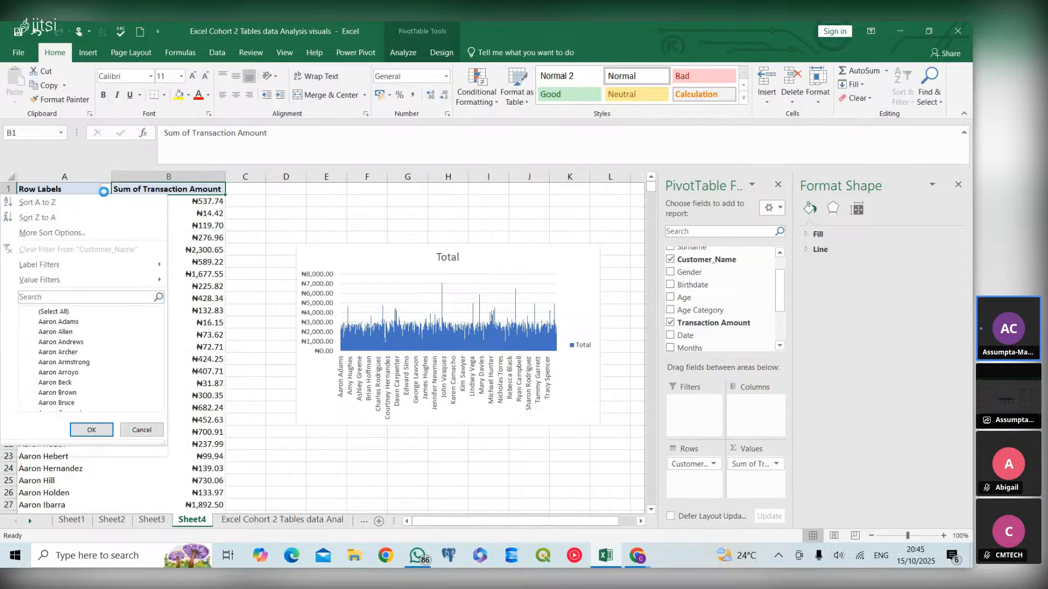
mouse_move(102, 277)
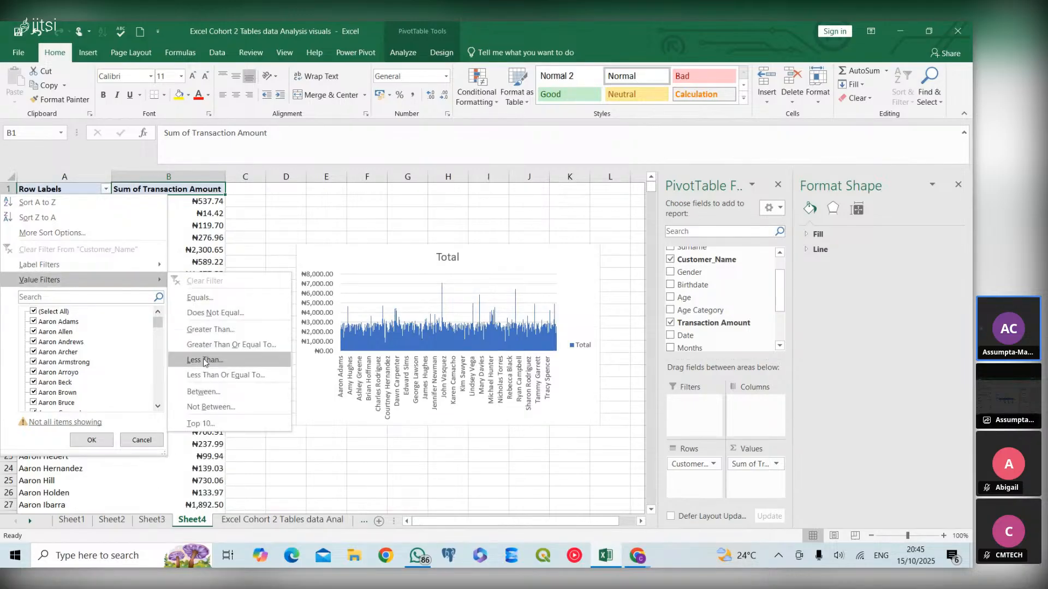
click(218, 427)
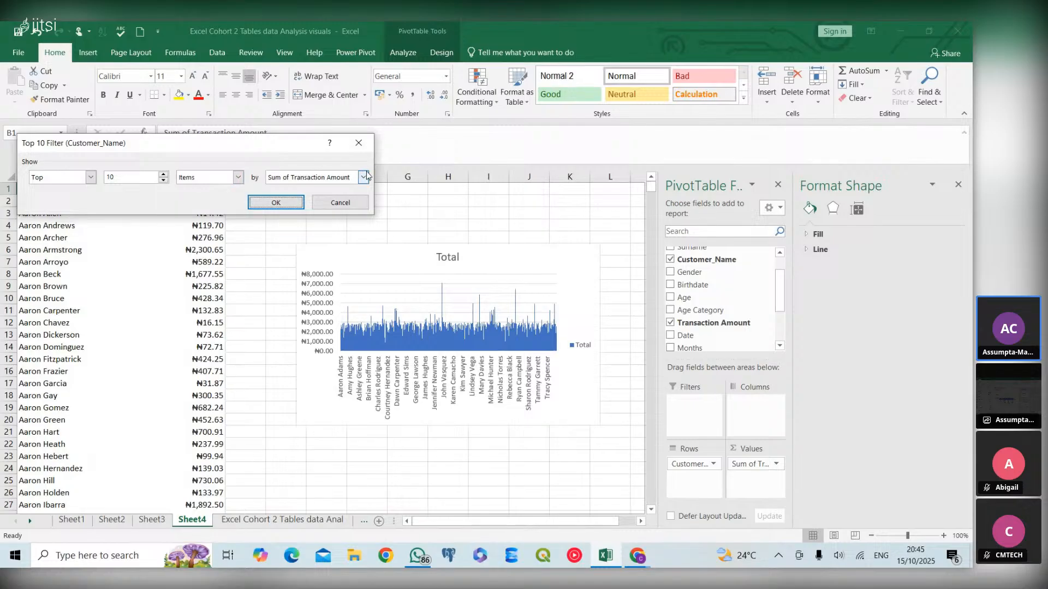
click(275, 203)
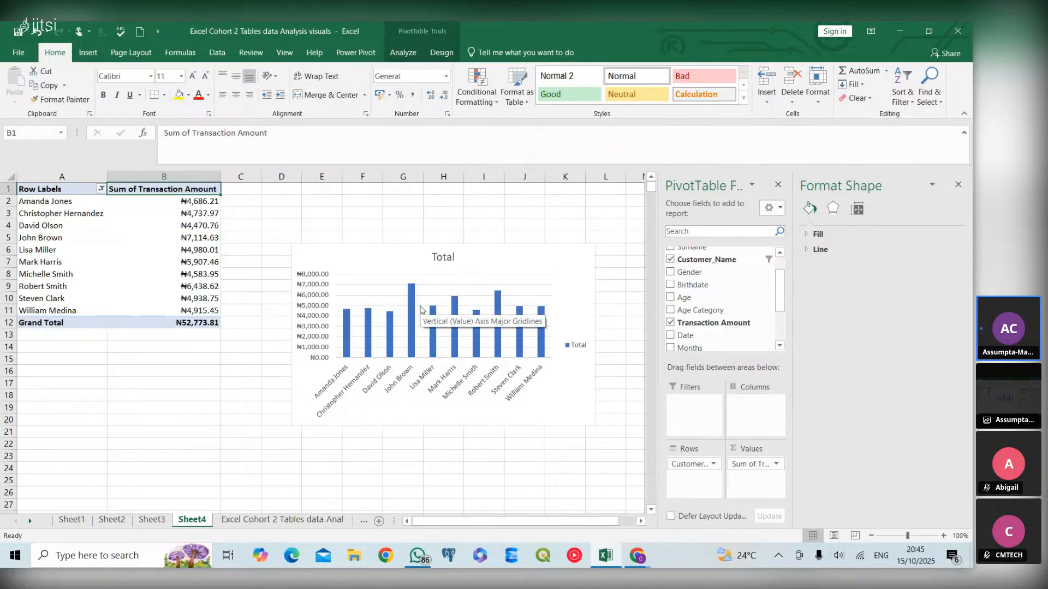
- Remove the gridlines and the legend from the PivotChart
mouse_move(410, 309)
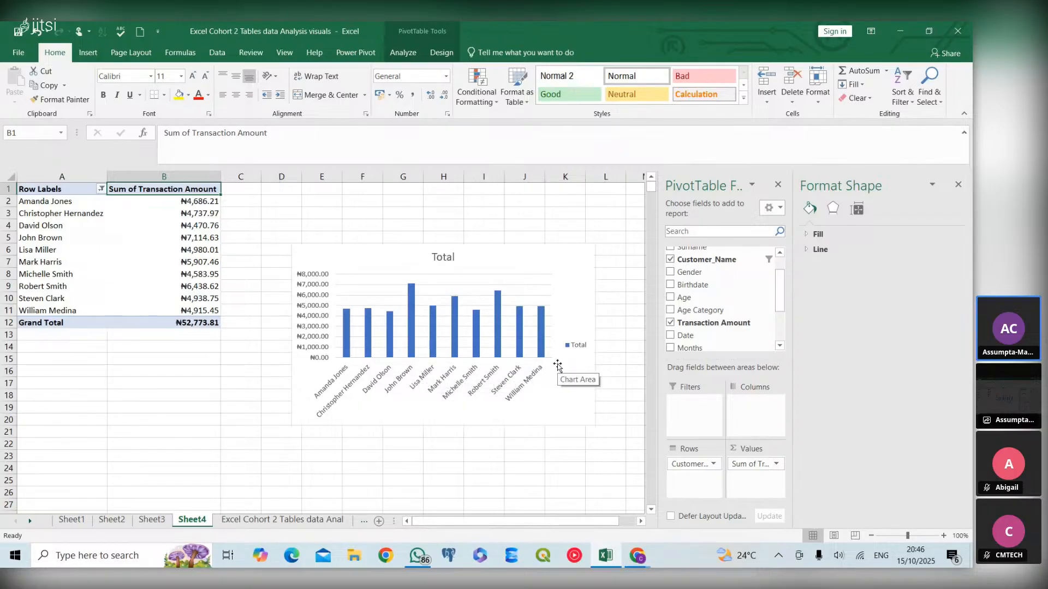
click(574, 277)
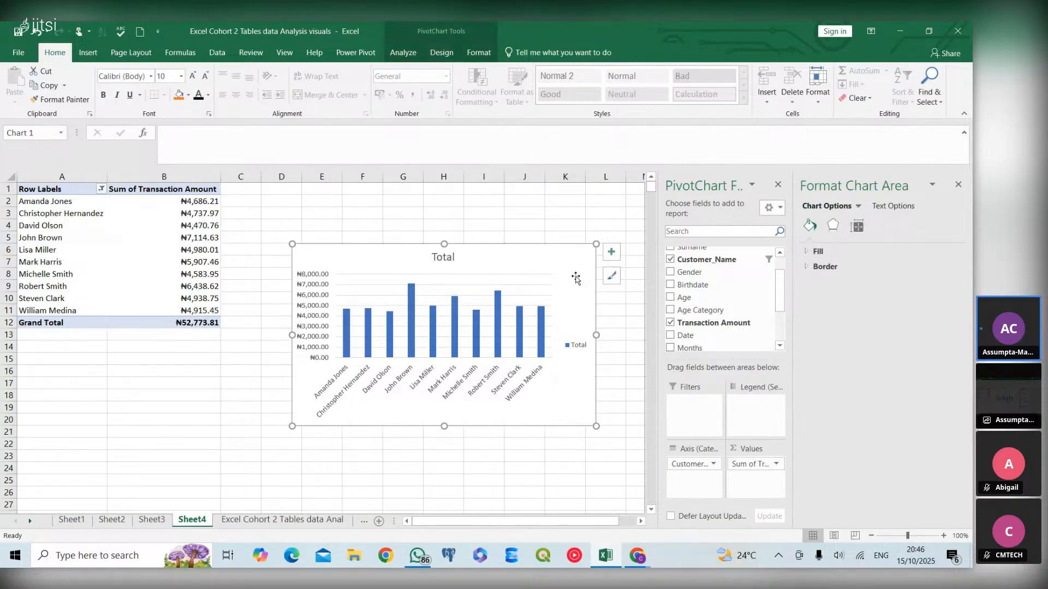
click(611, 255)
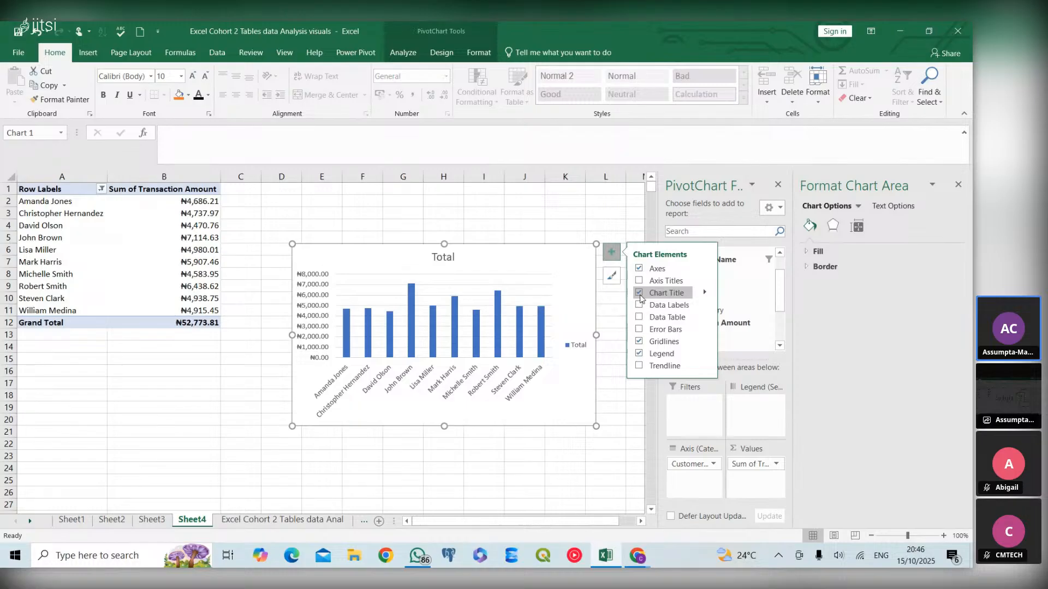
click(638, 342)
click(639, 355)
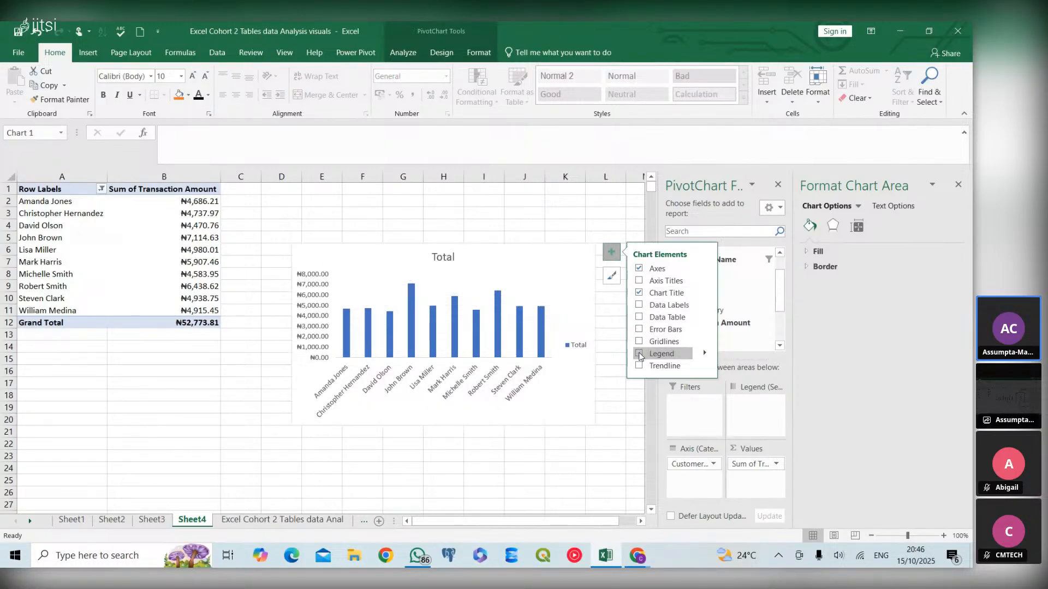
- Retitle the PivotChart as "Top 10 Customers"
click(437, 260)
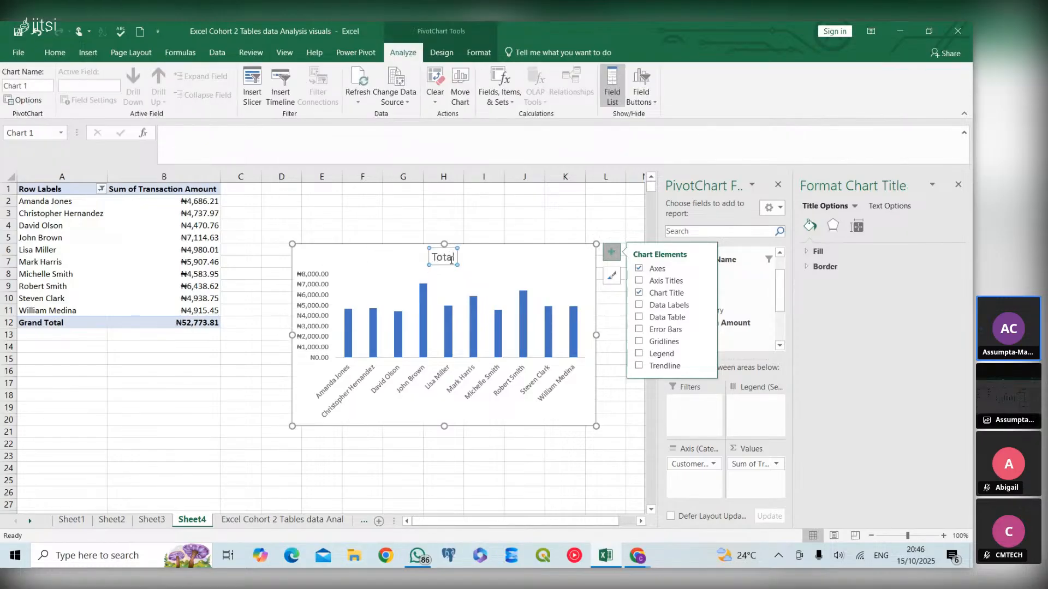
click(455, 260)
key(BackSpace)
key(BackSpace)
key(BackSpace)
text(p)
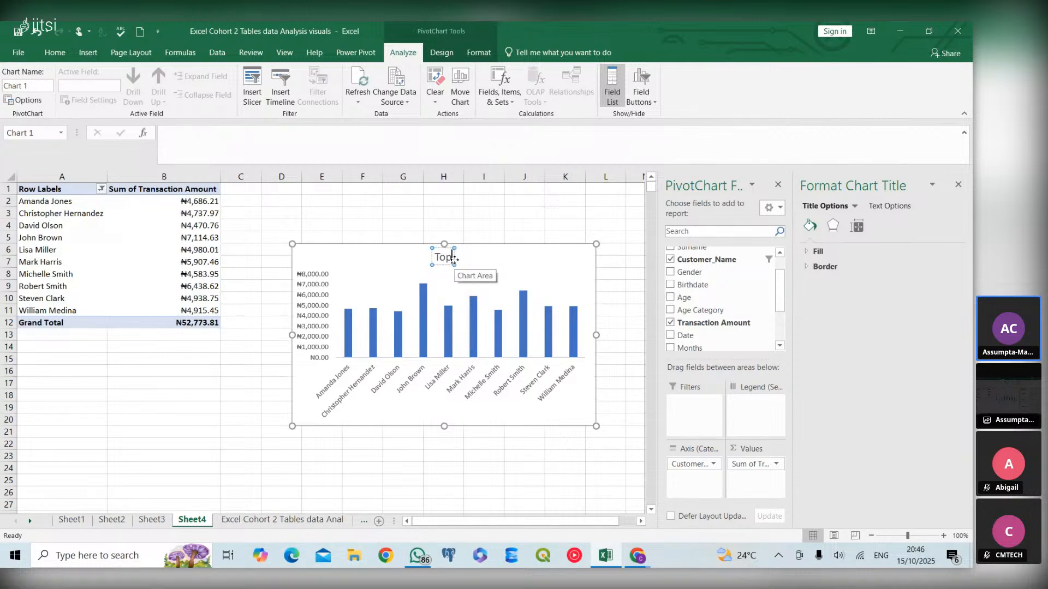
text( 10)
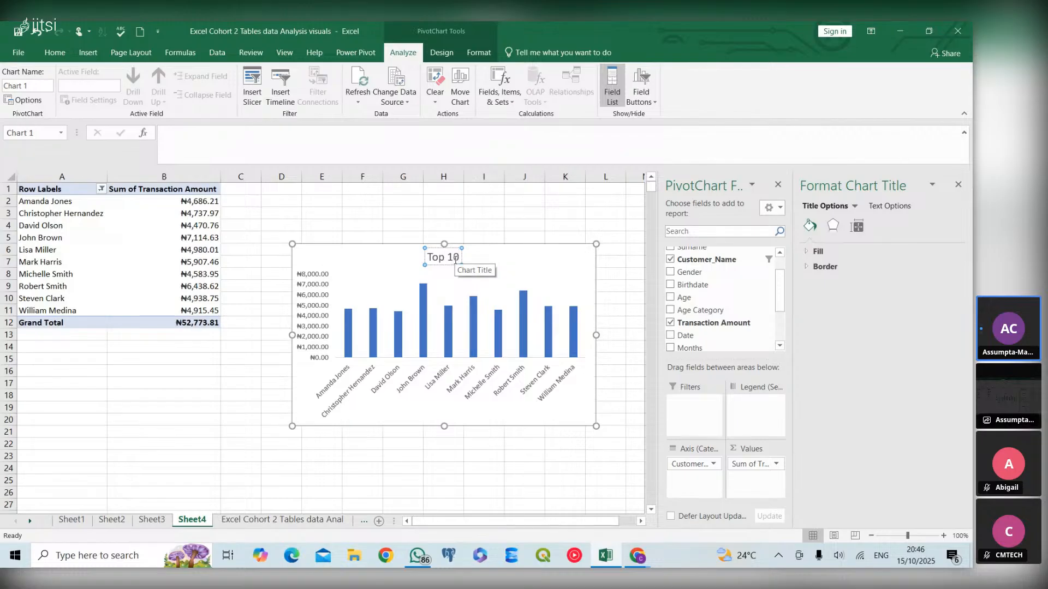
text( Cust)
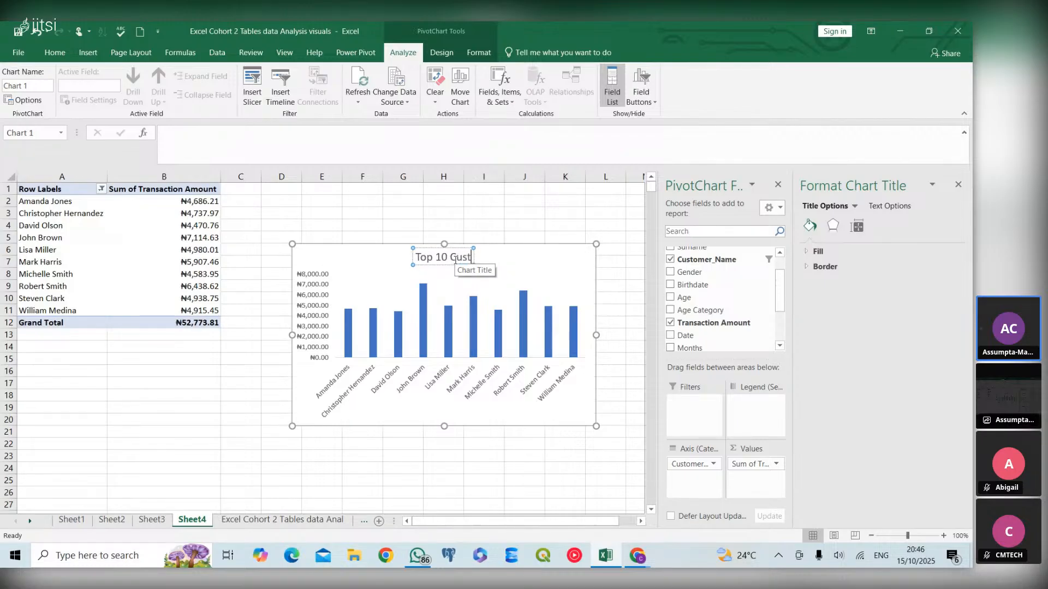
text(omer)
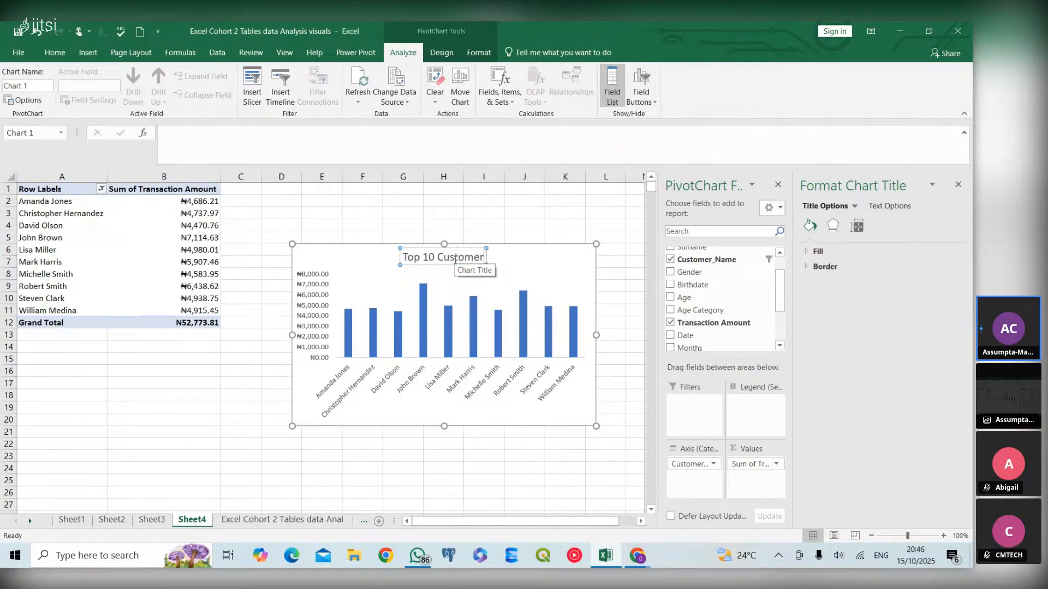
text(s)
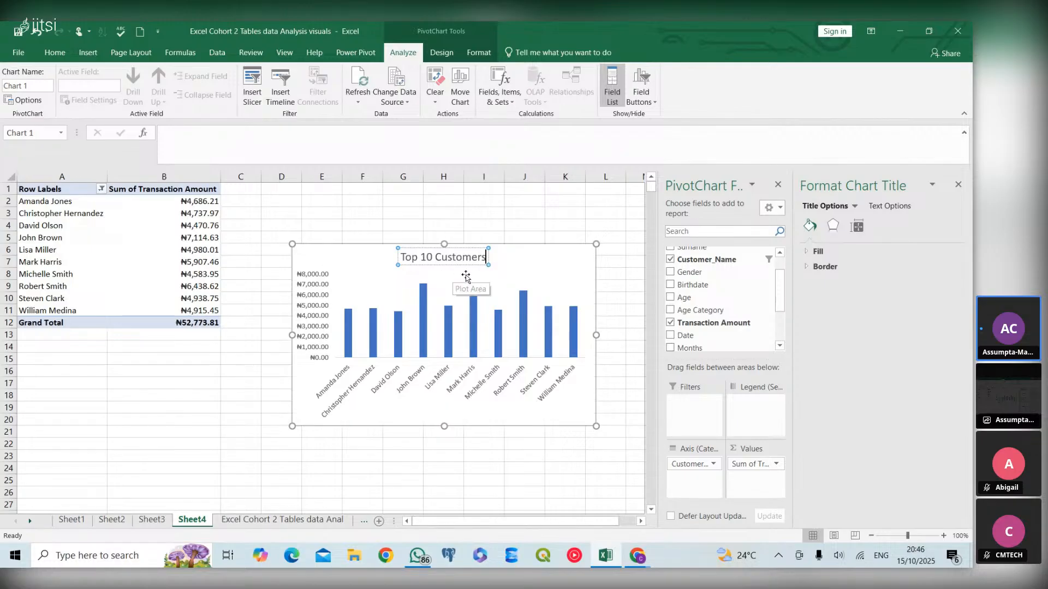
click(504, 262)
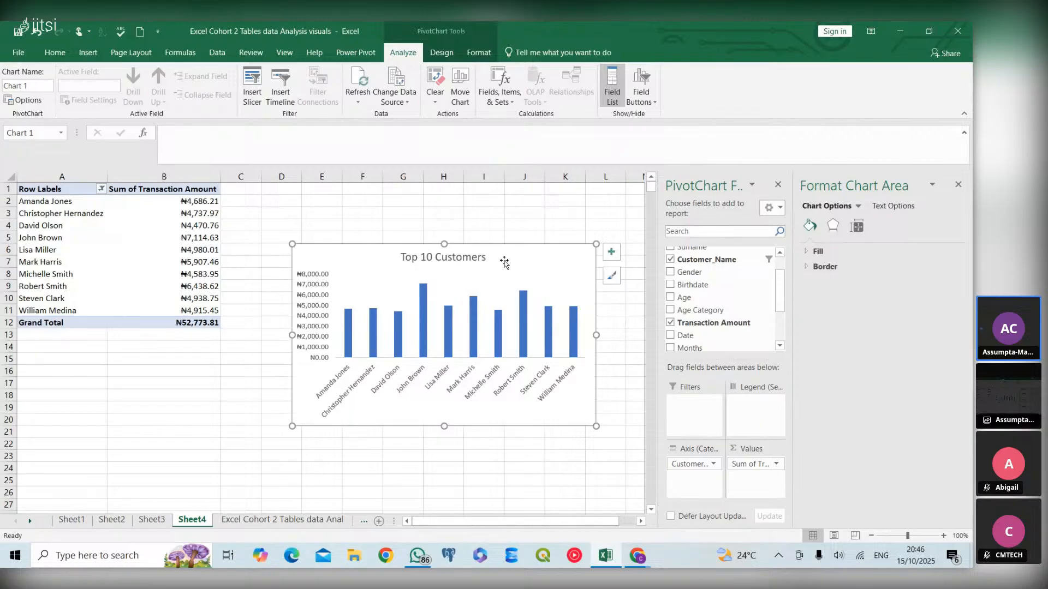
- Format the chart title bold, underlined and in black font
click(449, 261)
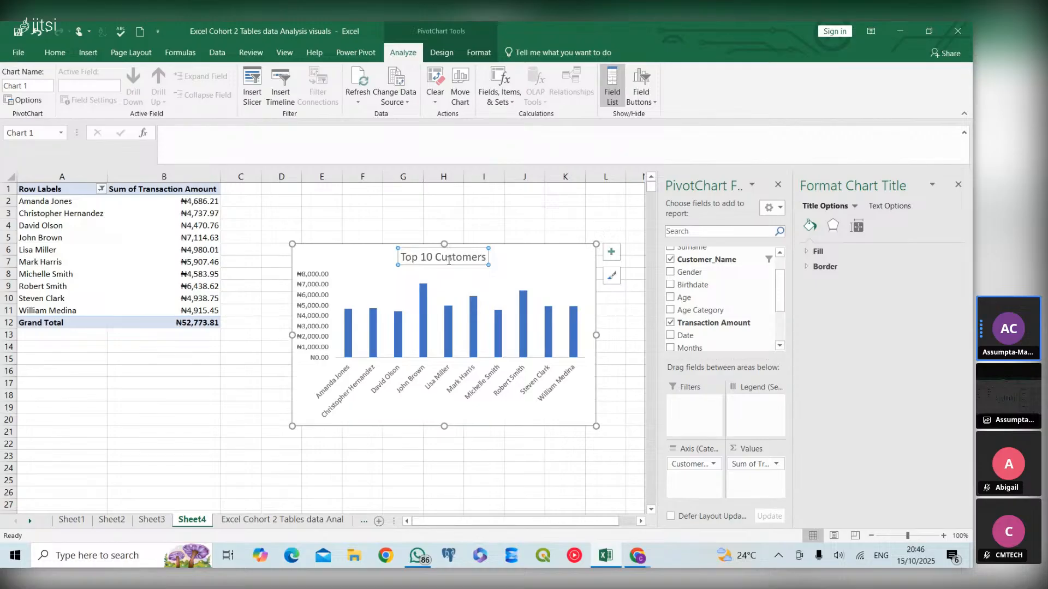
click(55, 52)
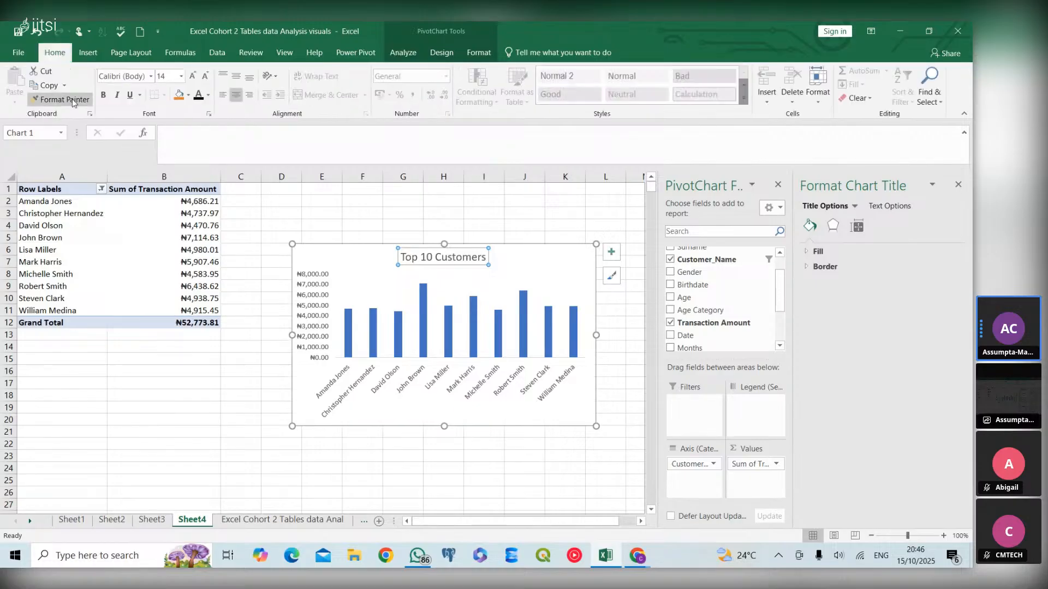
click(103, 94)
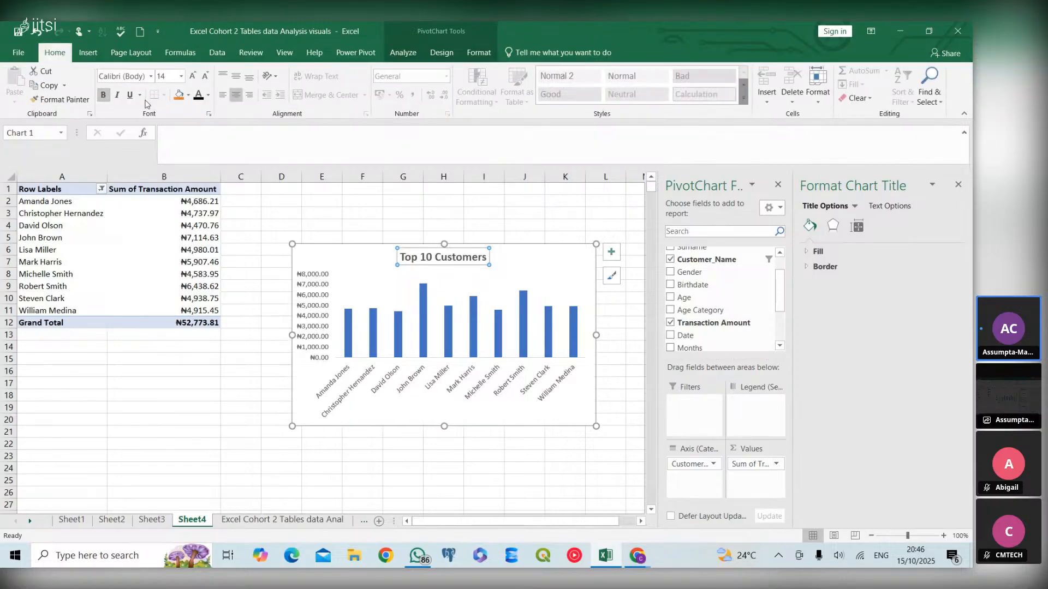
click(140, 95)
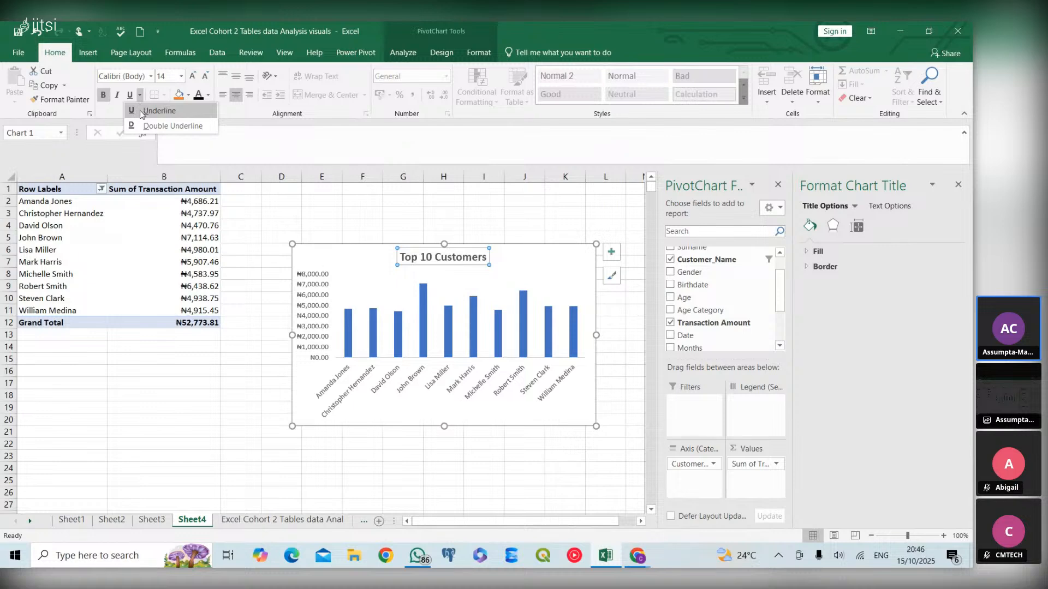
click(141, 110)
click(208, 96)
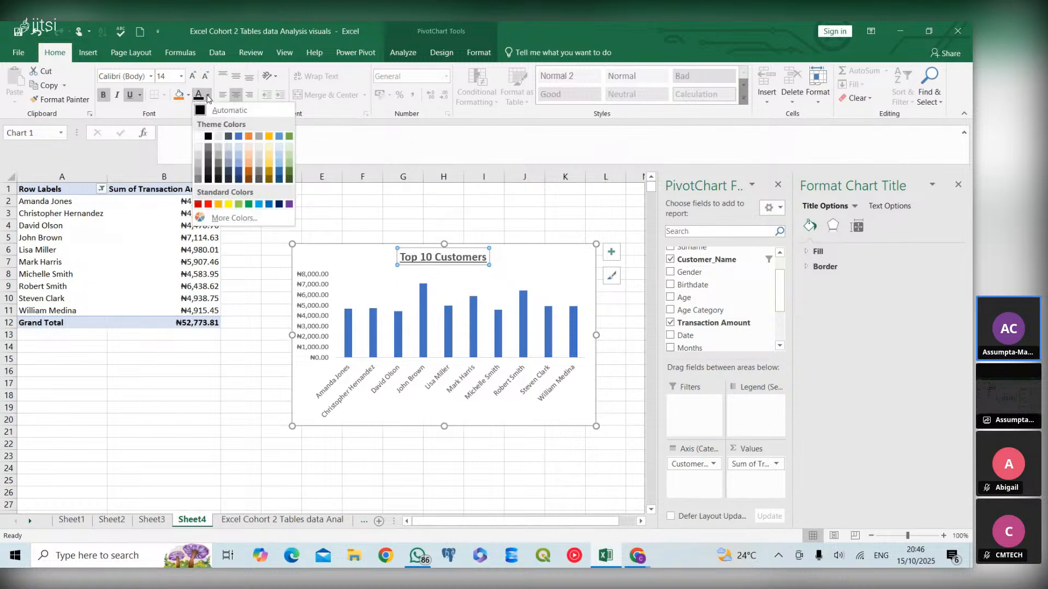
click(208, 135)
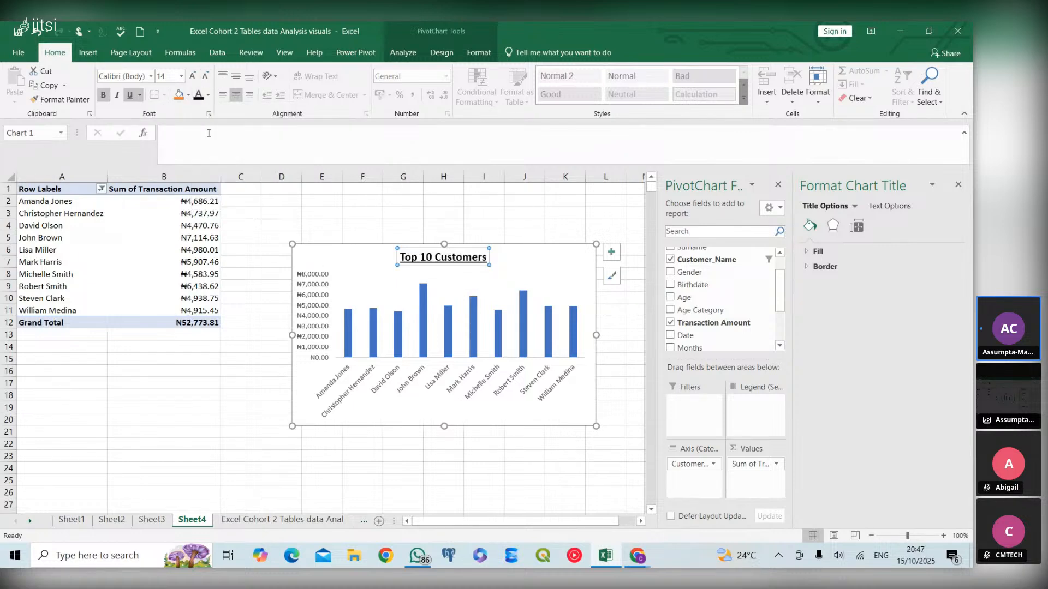
click(432, 257)
key(BackSpace)
key(BackSpace)
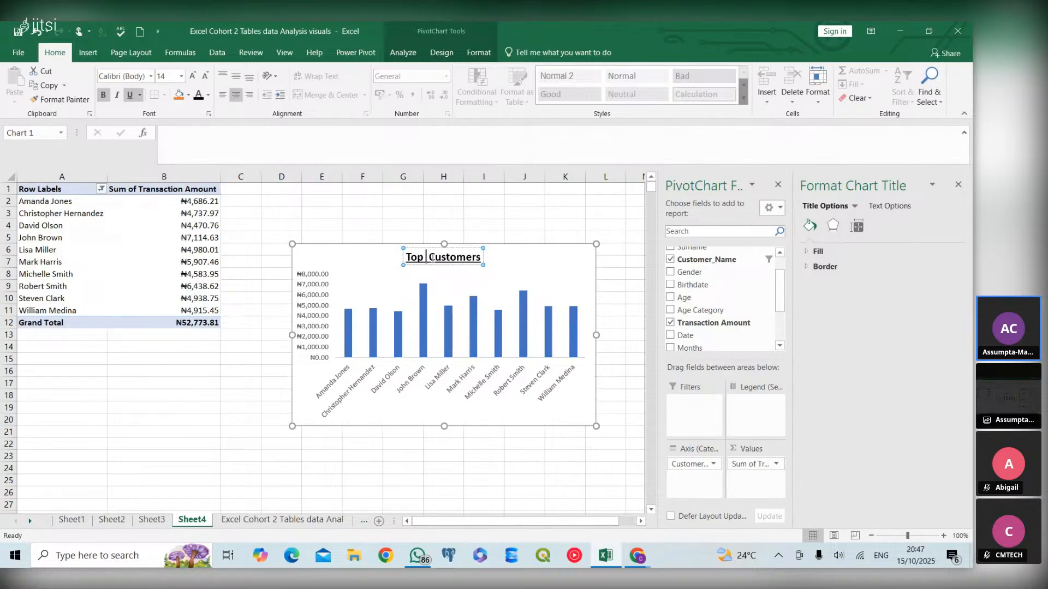
text(Te)
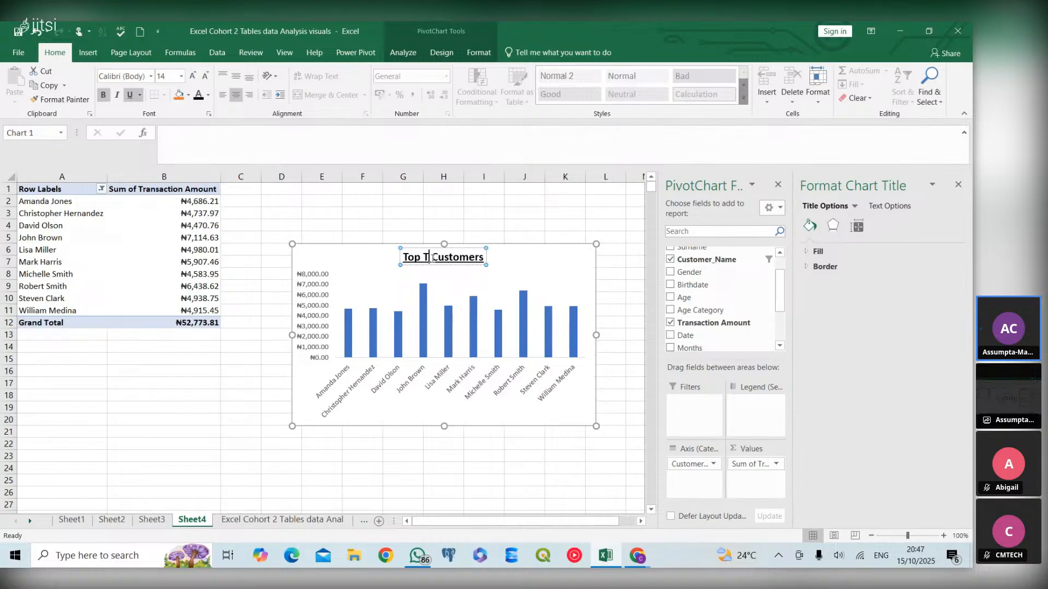
text(n)
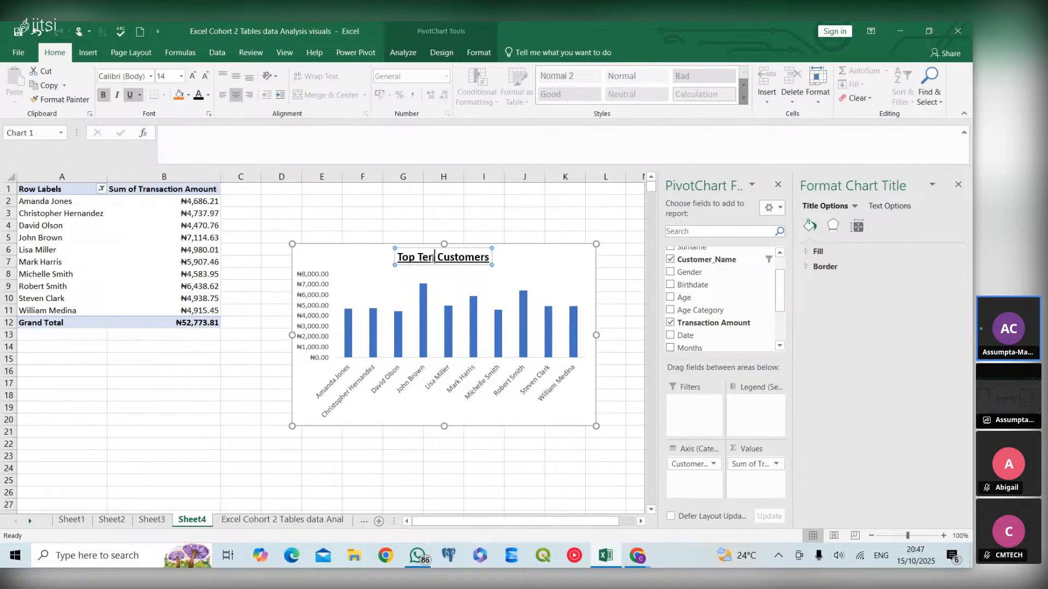
key(BackSpace)
key(BackSpace)
key(BackSpace)
text(10)
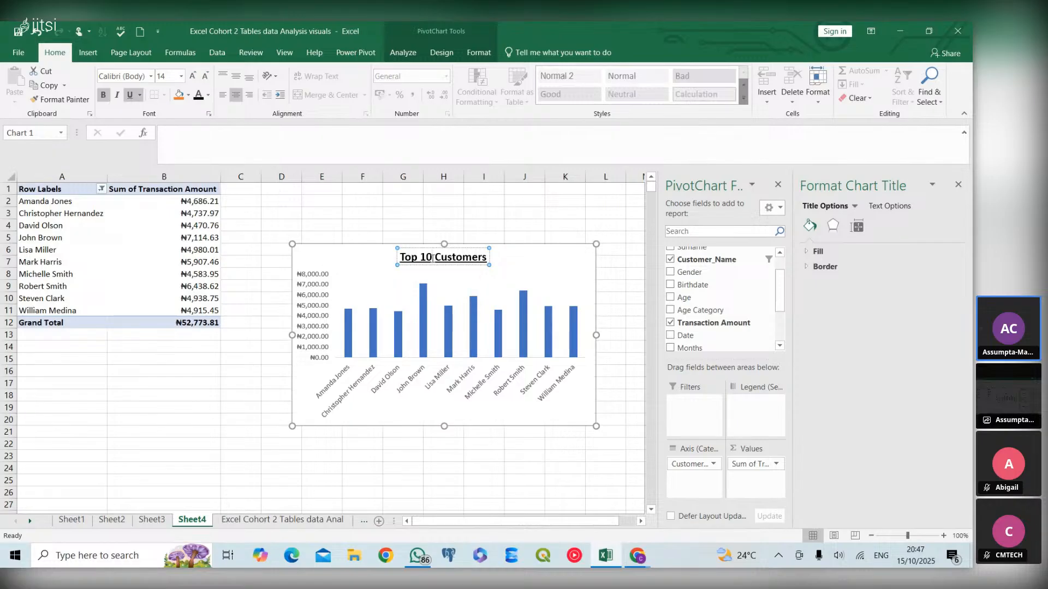
- Bold the vertical value axis labels and the horizontal customer axis labels
click(483, 274)
click(314, 316)
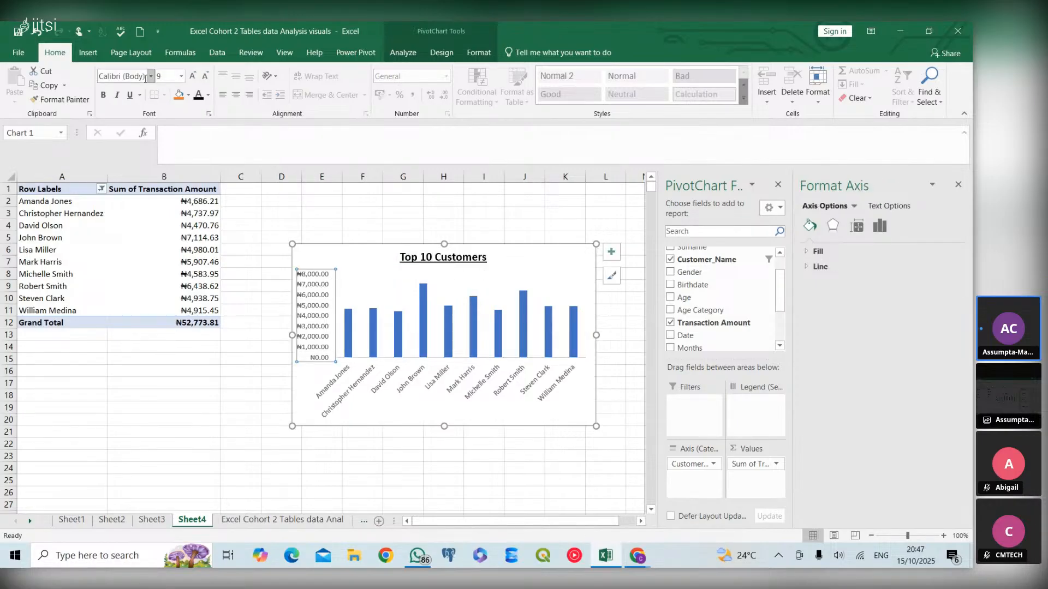
click(103, 98)
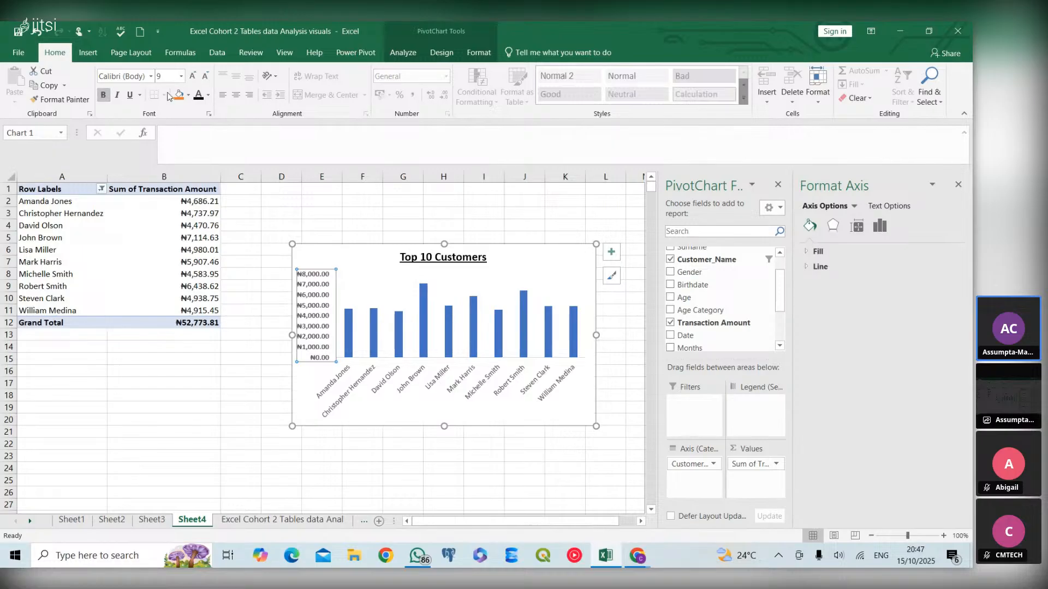
click(376, 374)
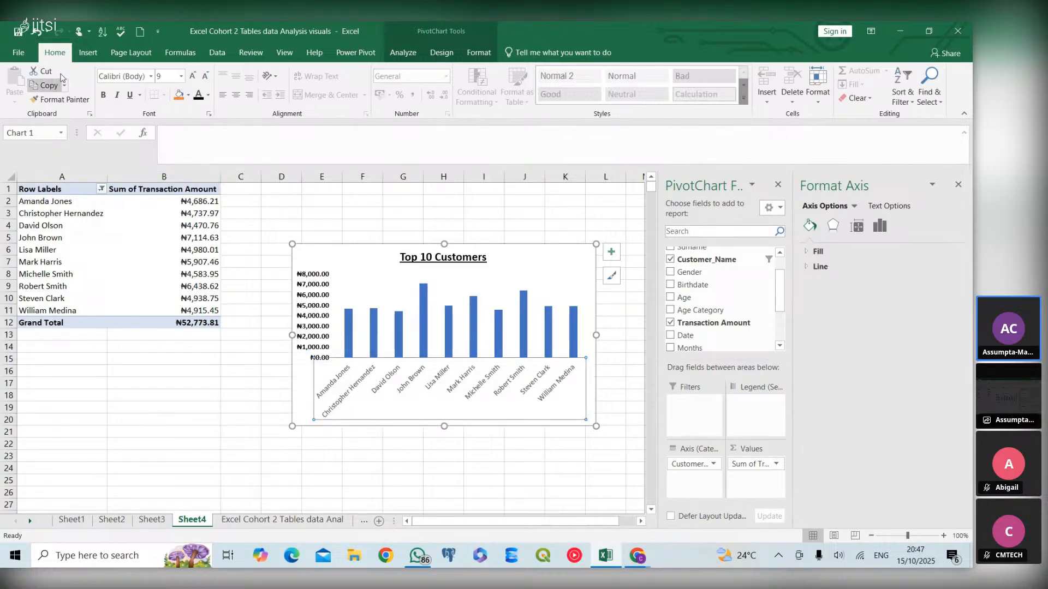
click(103, 95)
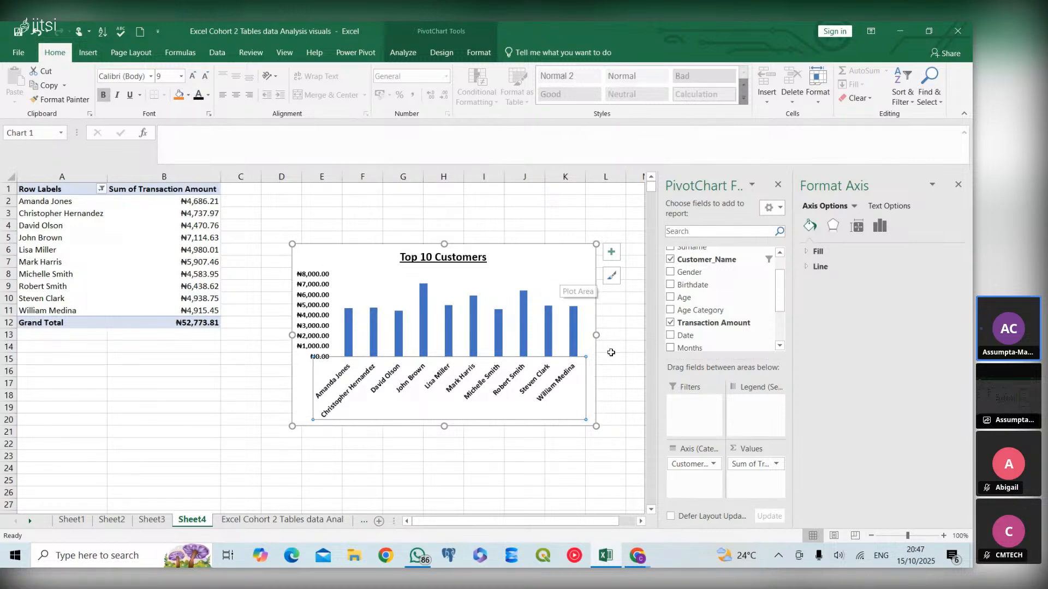
- Set the data series gap width to 32% to widen the columns
click(589, 318)
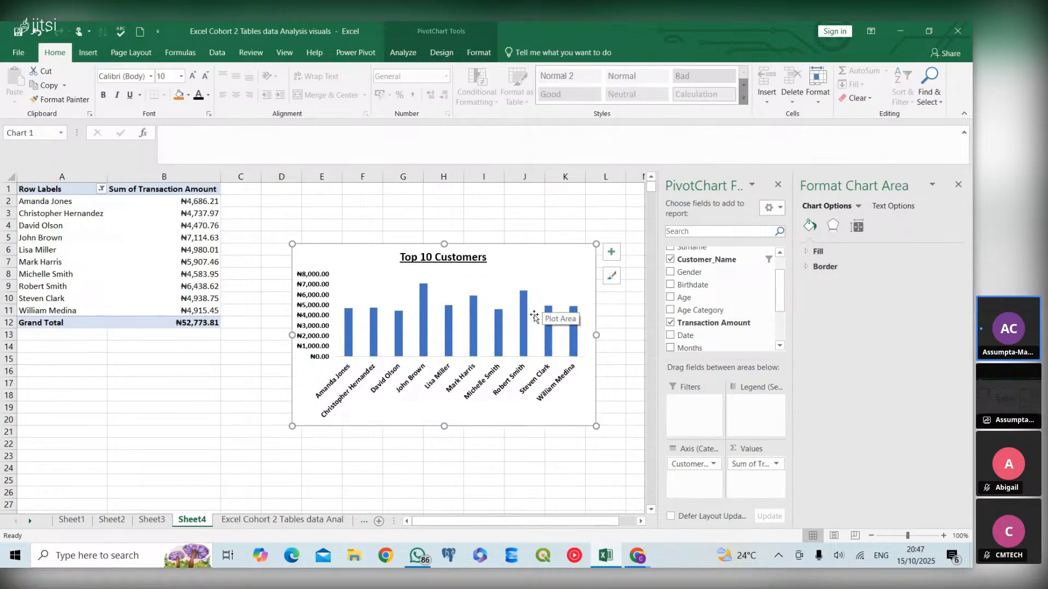
mouse_move(523, 320)
mouse_move(523, 340)
click(526, 331)
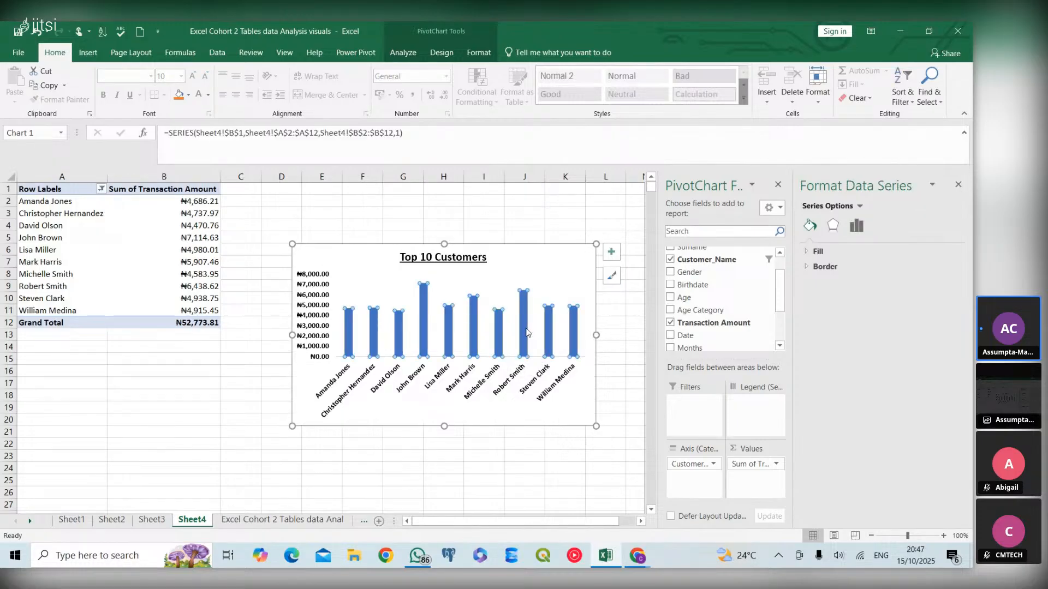
click(831, 227)
click(810, 227)
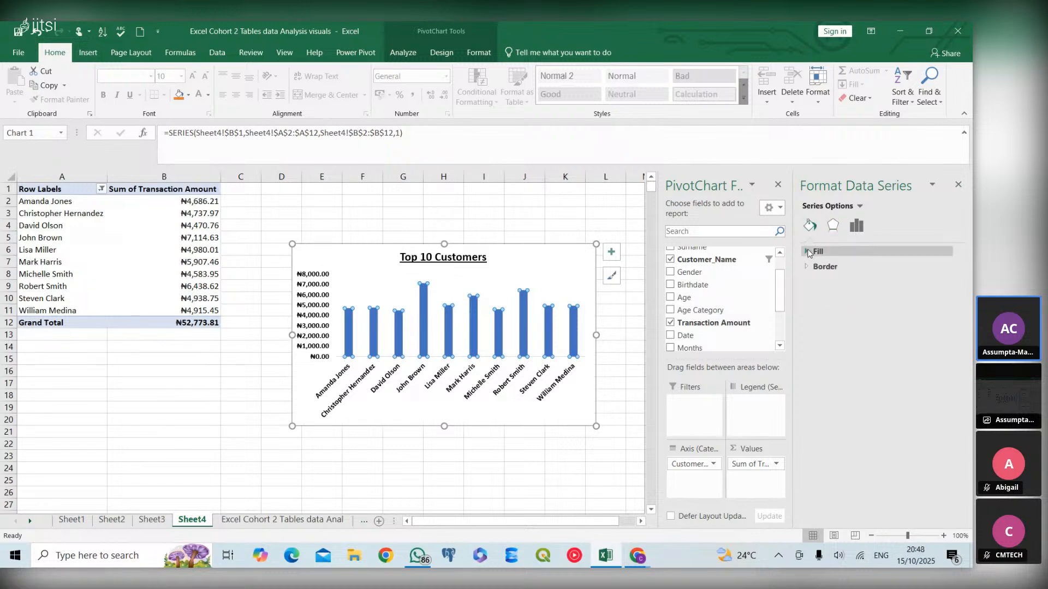
click(809, 269)
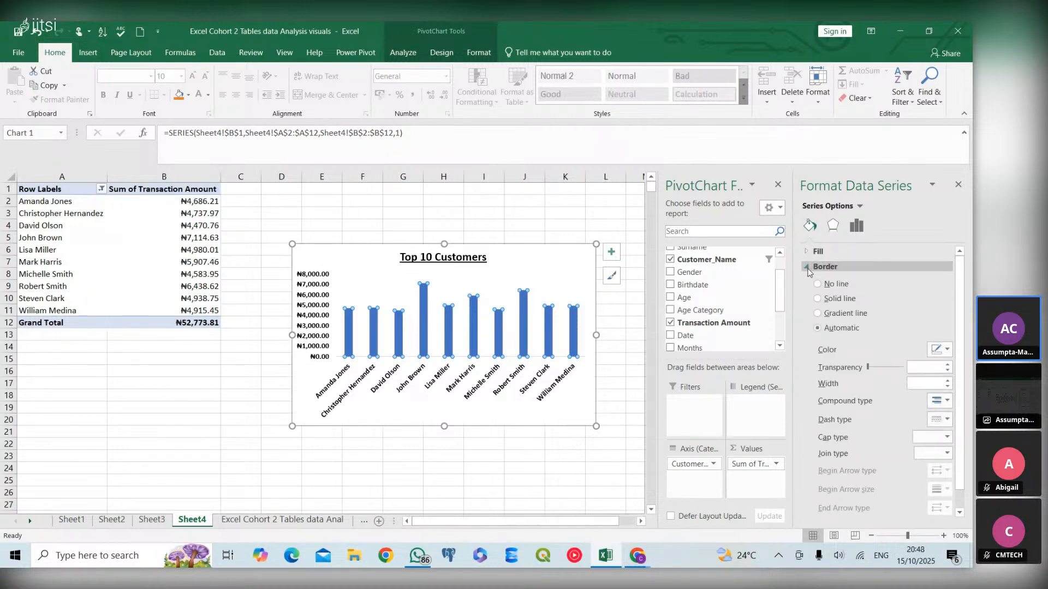
click(856, 227)
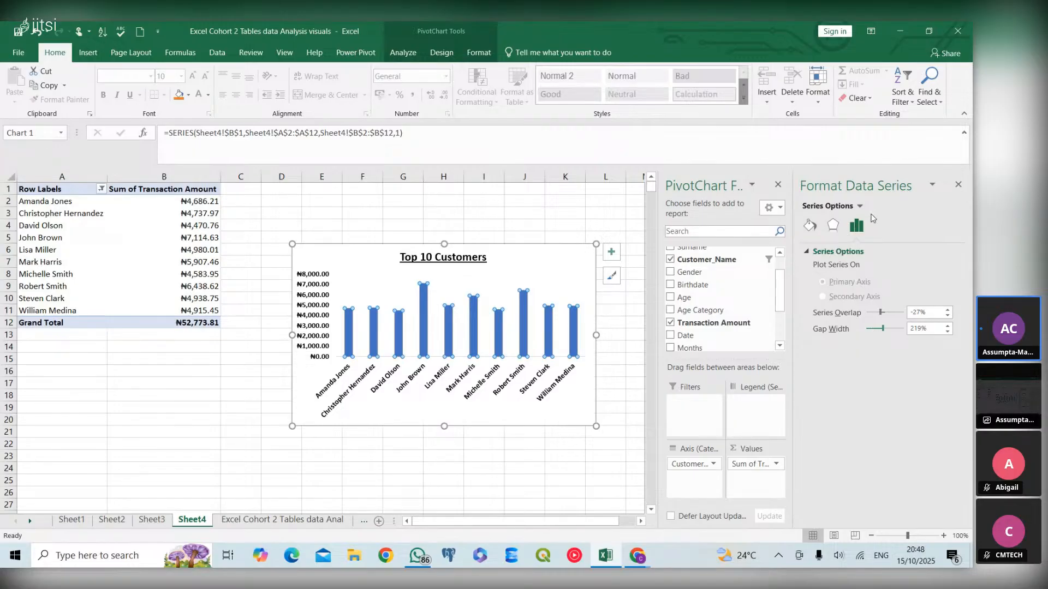
click(872, 330)
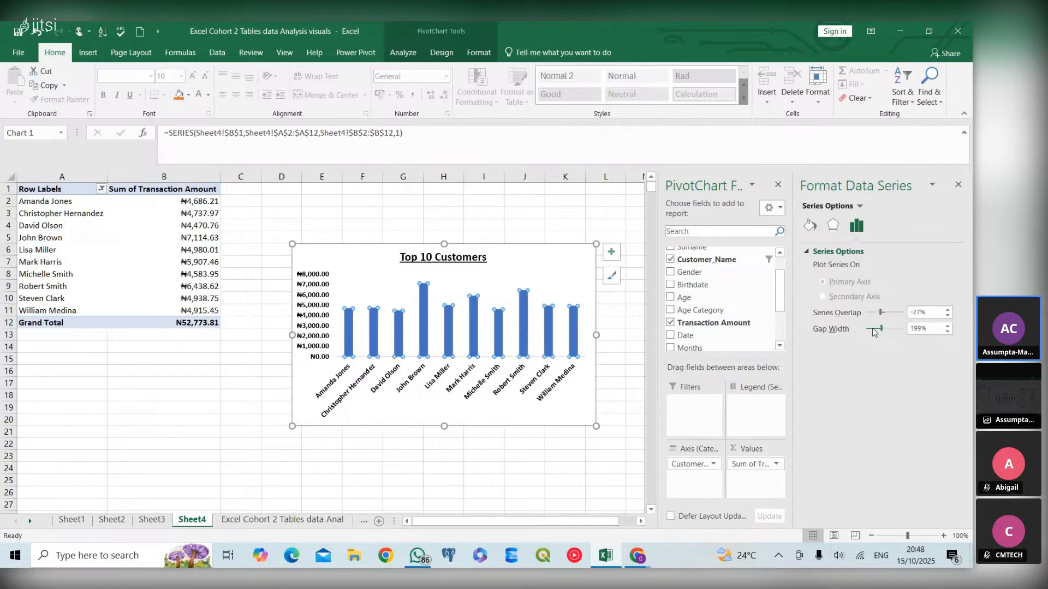
click(872, 329)
click(873, 330)
drag(872, 330, 868, 328)
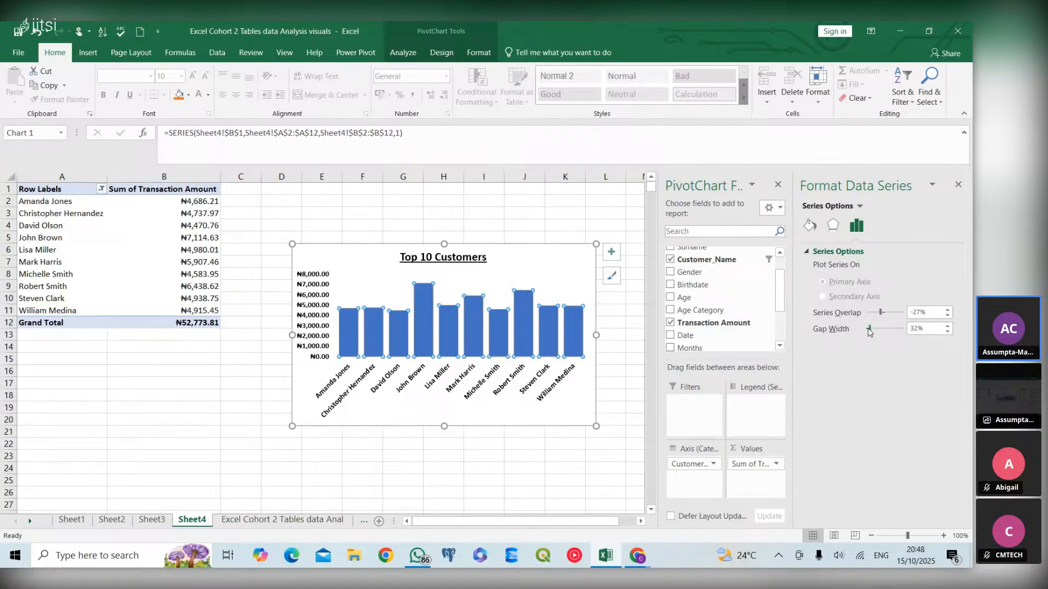
- Sort the chart's customers smallest to largest and undo the sort
click(566, 478)
click(494, 330)
click(496, 332)
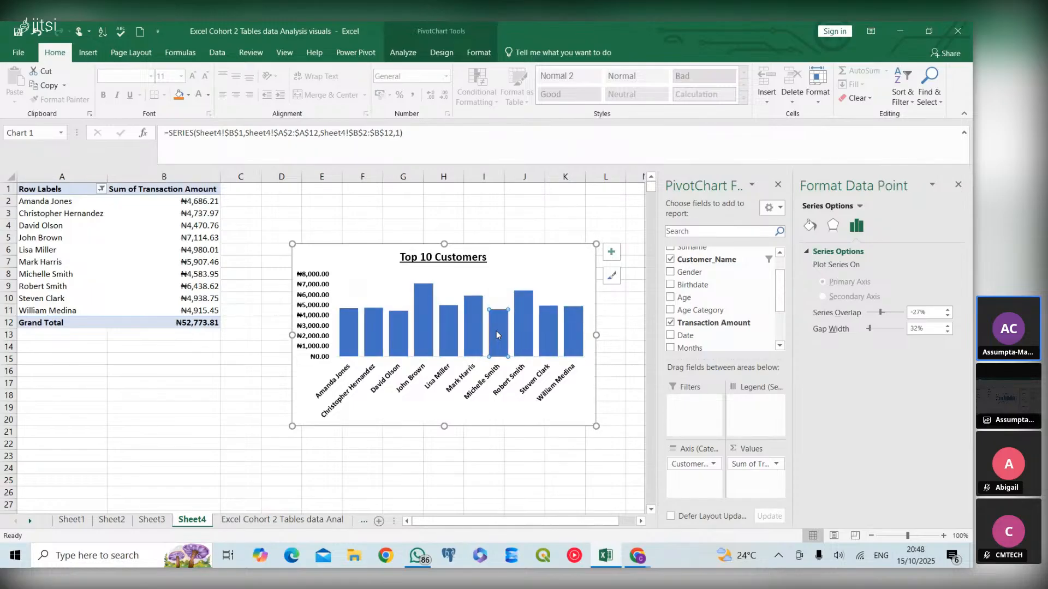
click(491, 408)
click(473, 325)
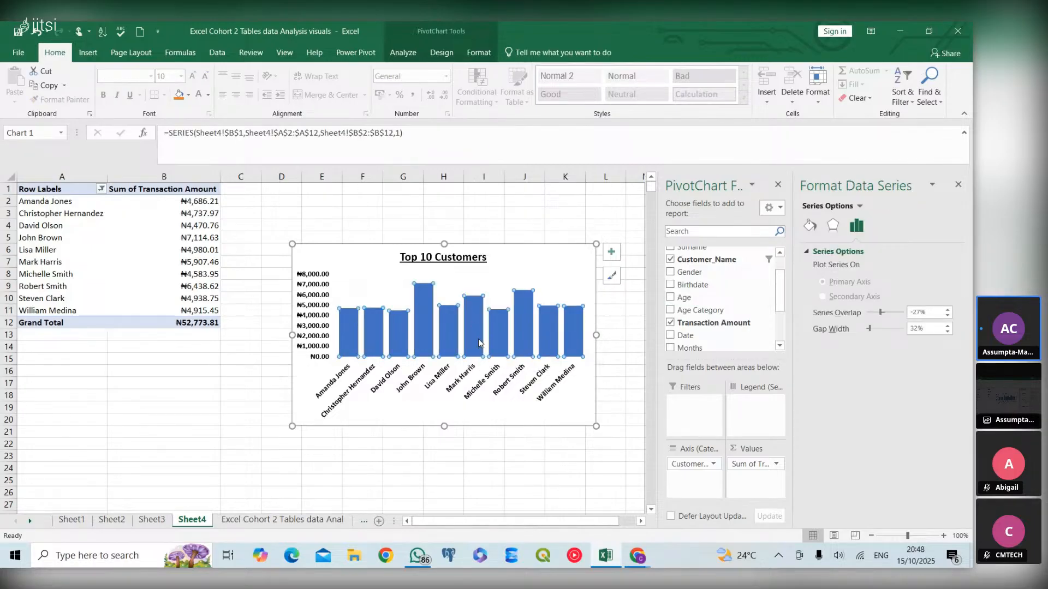
right_click(479, 342)
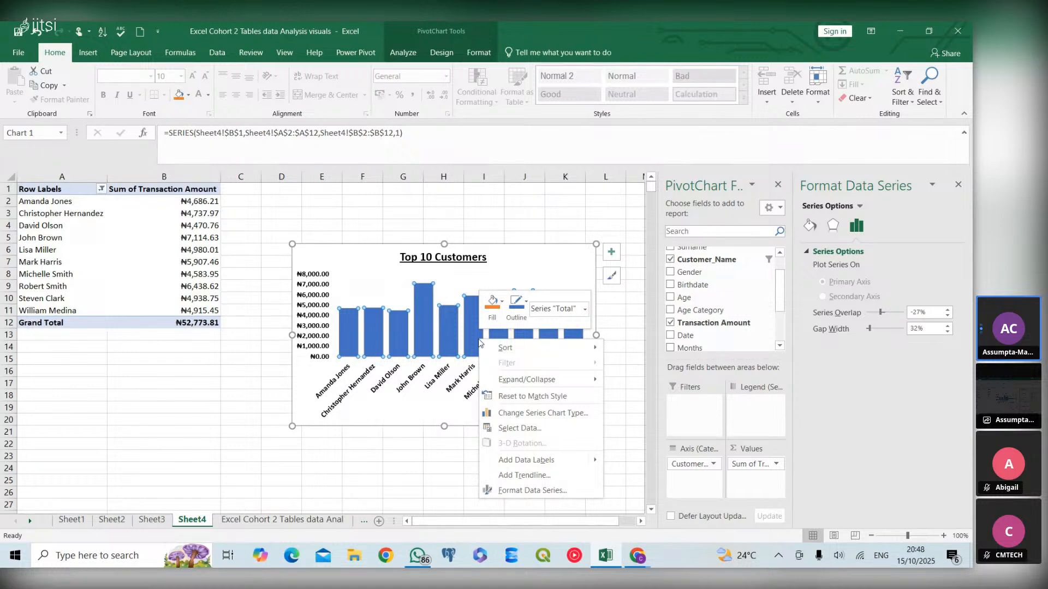
mouse_move(516, 344)
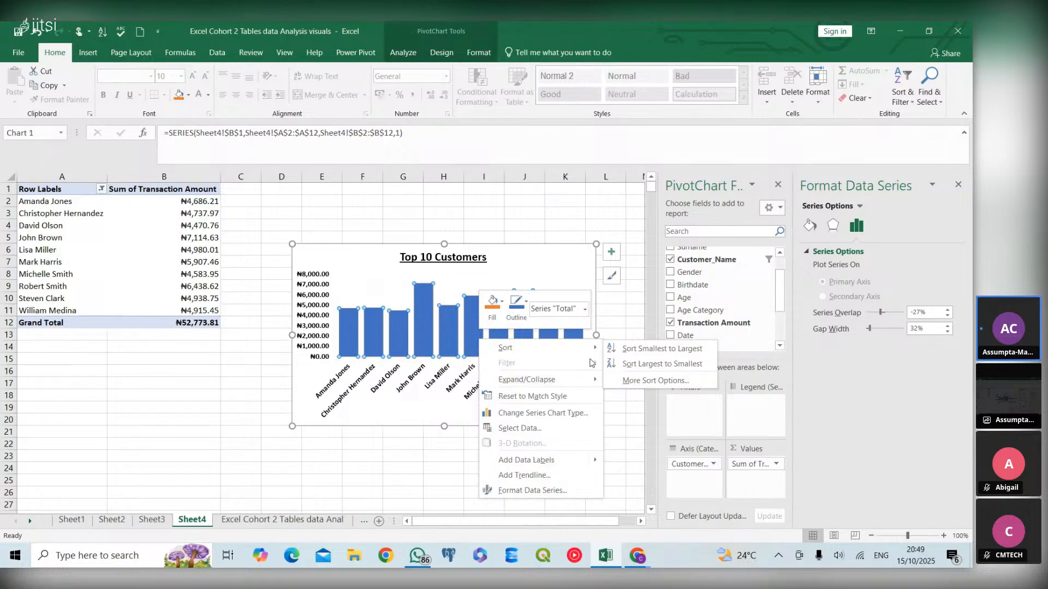
click(619, 350)
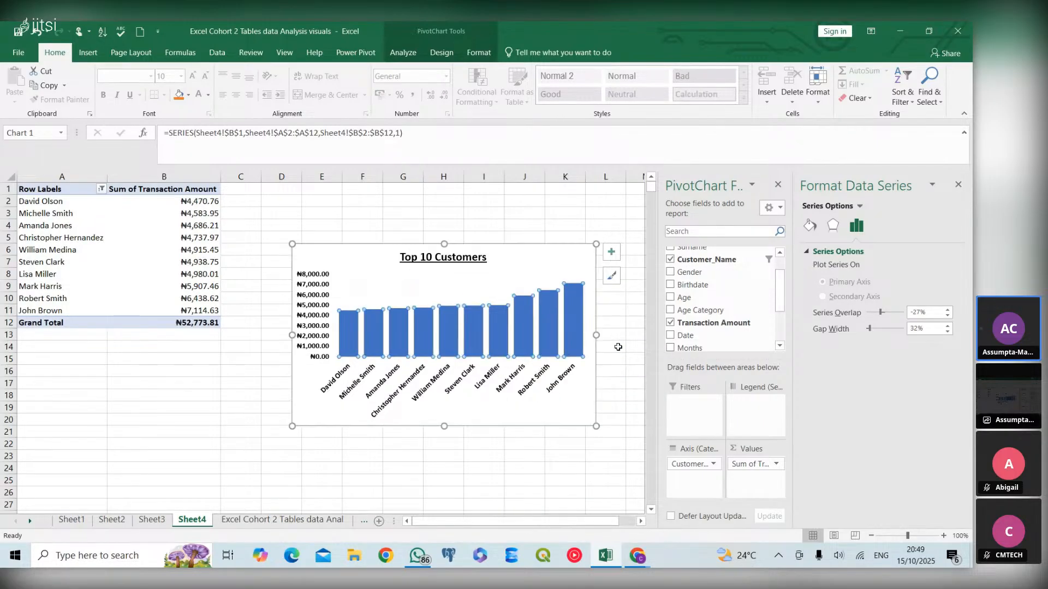
click(524, 411)
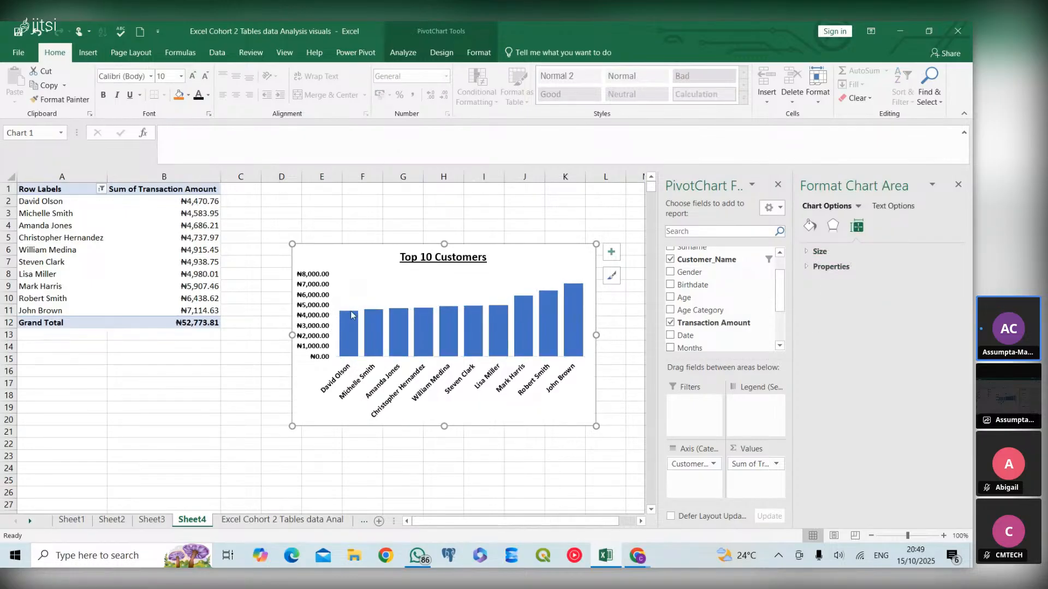
mouse_move(574, 307)
key(ctrl+z)
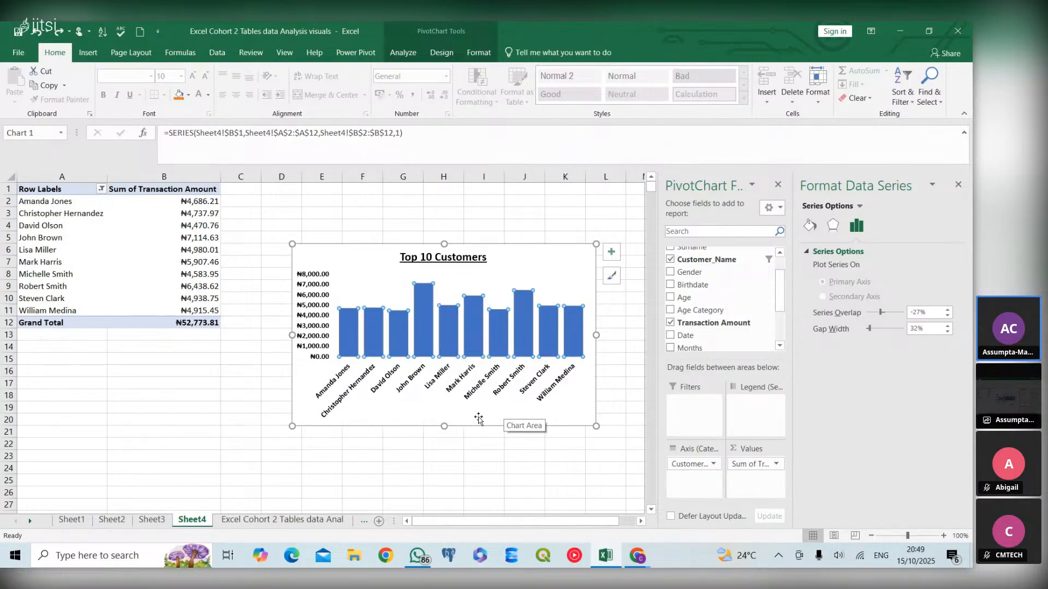
- Set the gap width of the Total Revenue by Age Category chart's data series to 32%
click(477, 419)
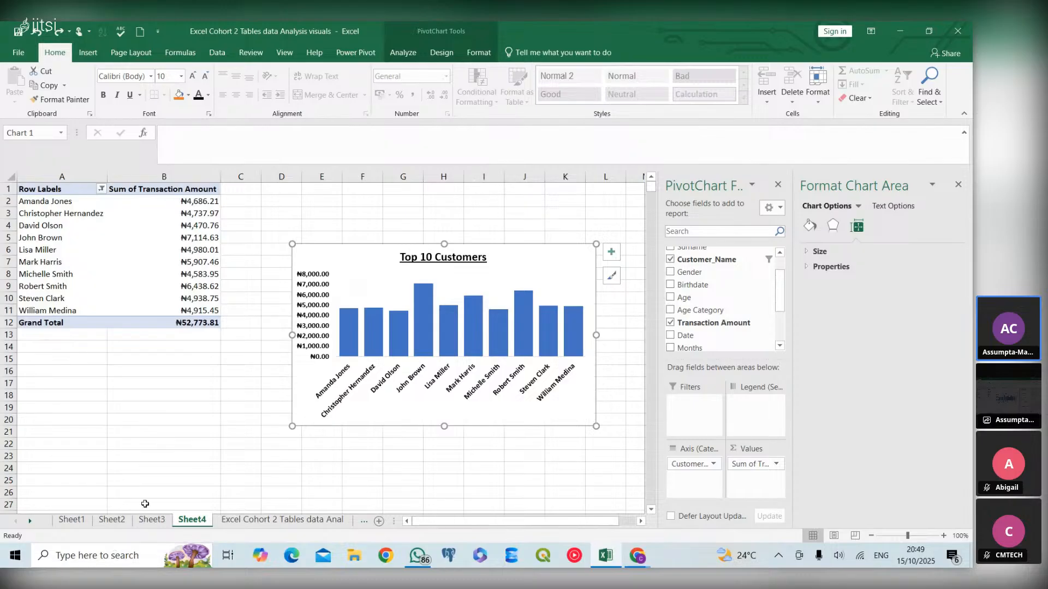
click(148, 520)
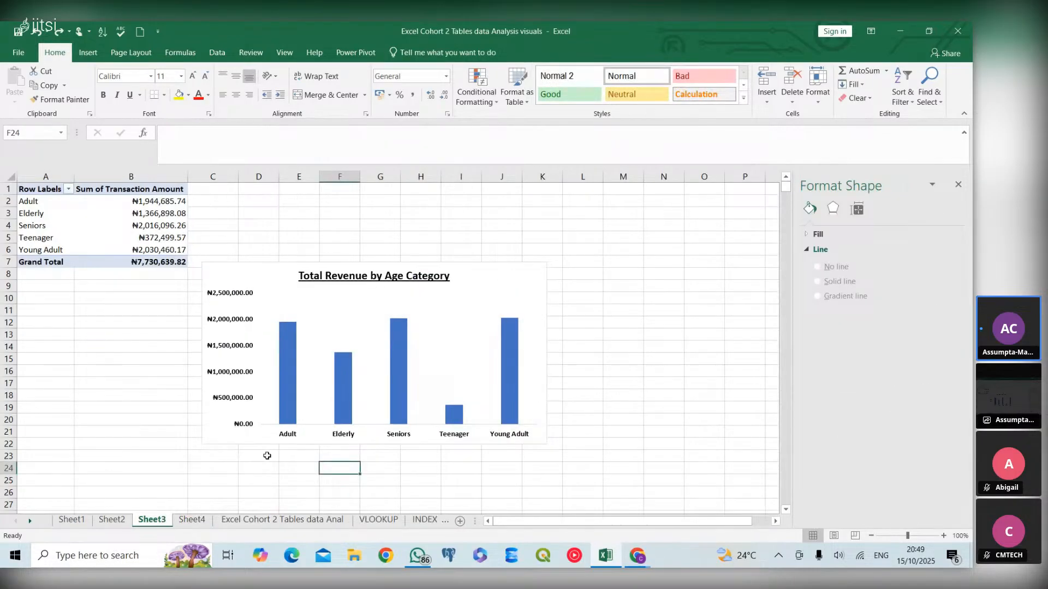
click(295, 431)
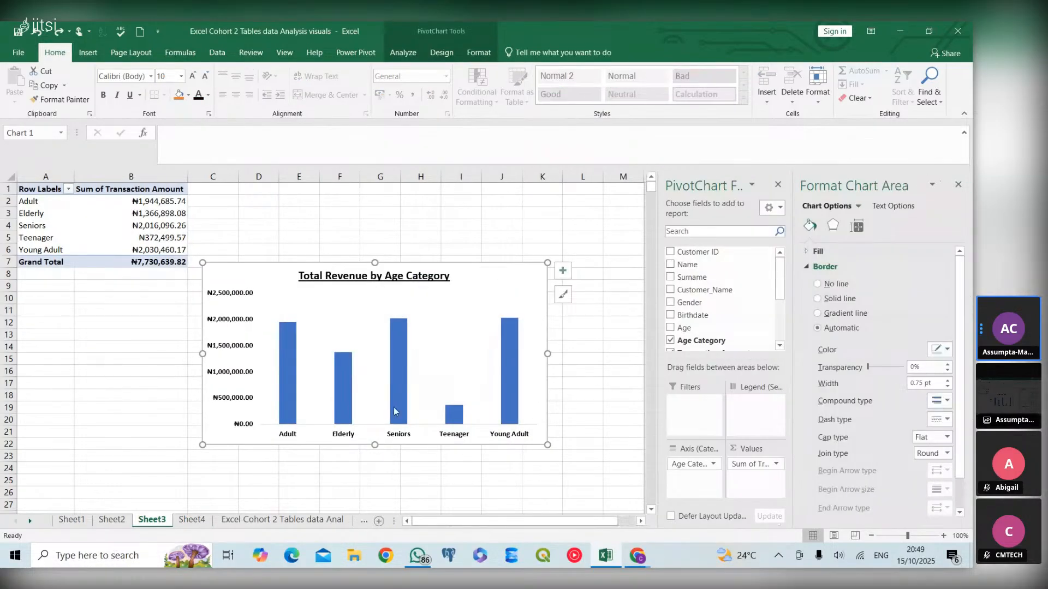
click(397, 406)
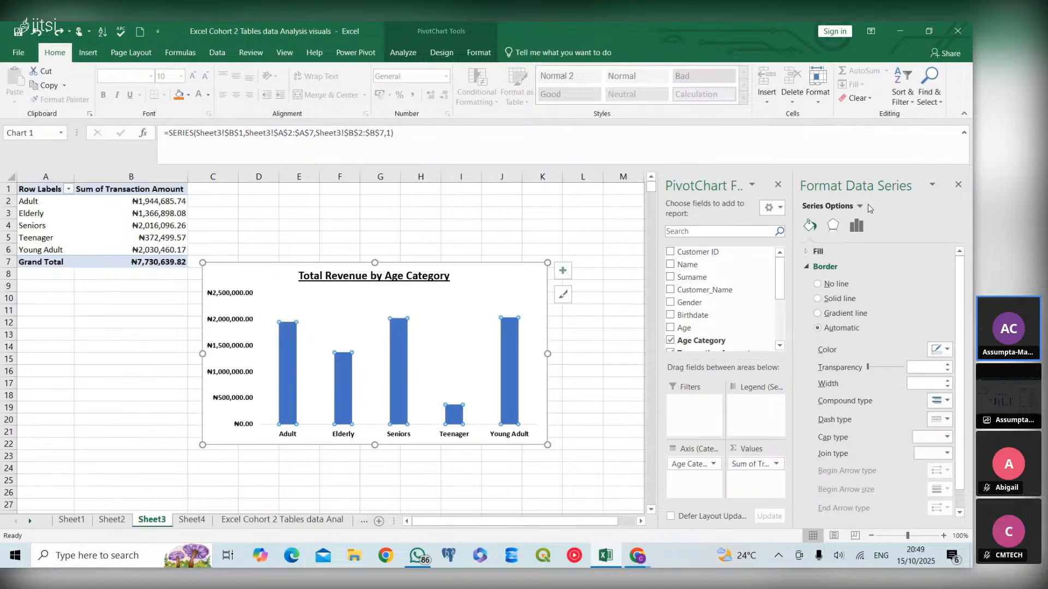
click(856, 225)
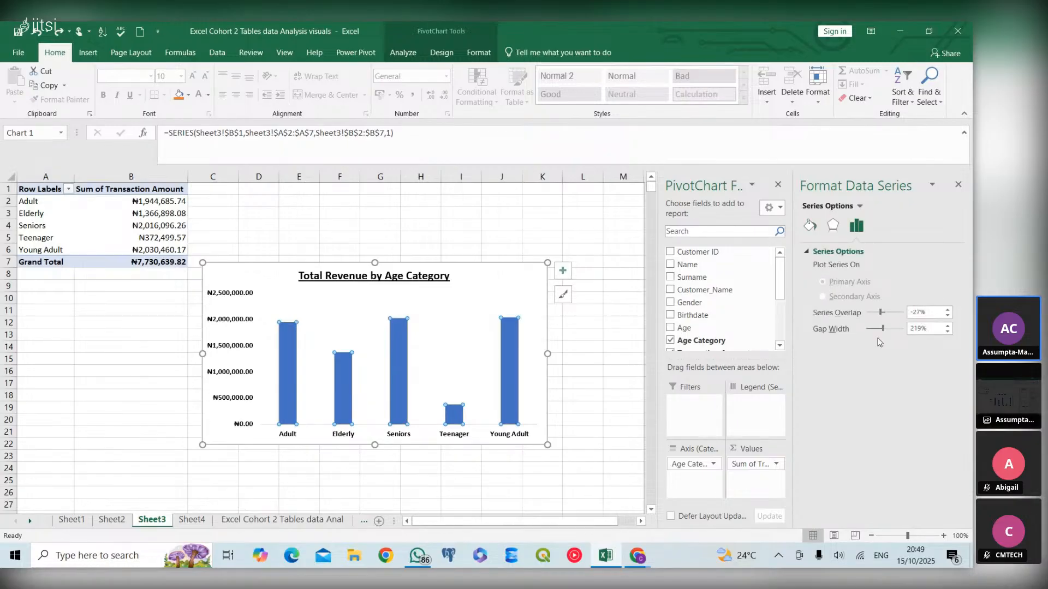
click(920, 329)
key(BackSpace)
key(BackSpace)
key(BackSpace)
text(32)
key(Return)
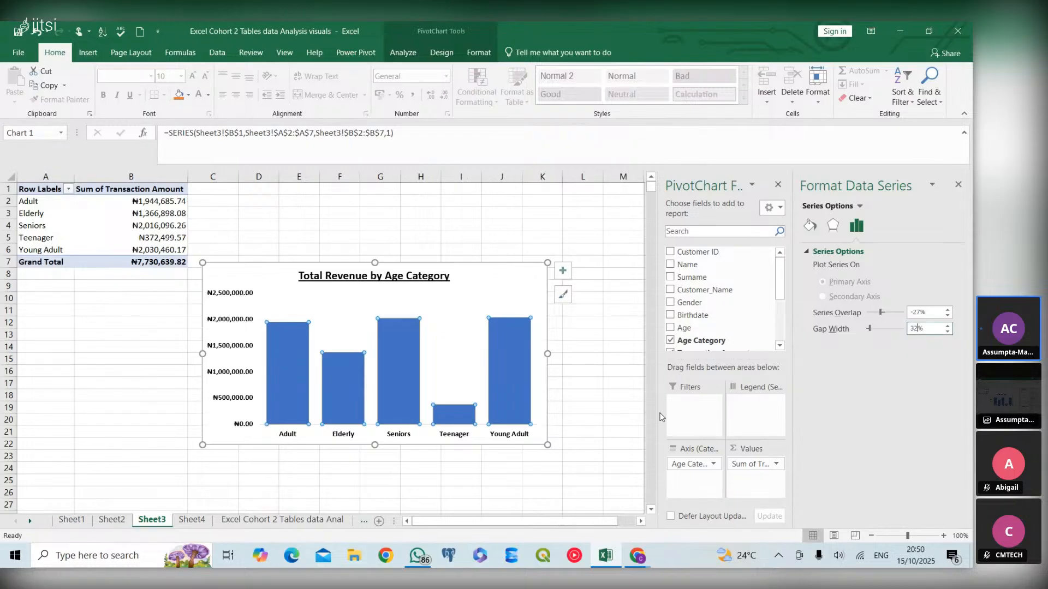
- Review the PivotCharts on each of the four pivot sheets
click(459, 376)
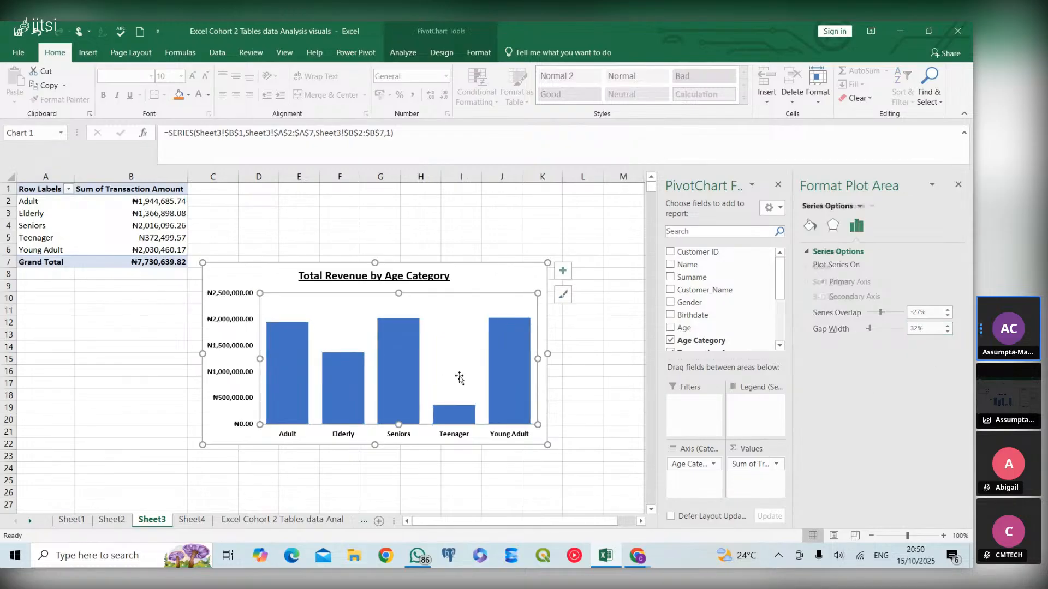
click(324, 508)
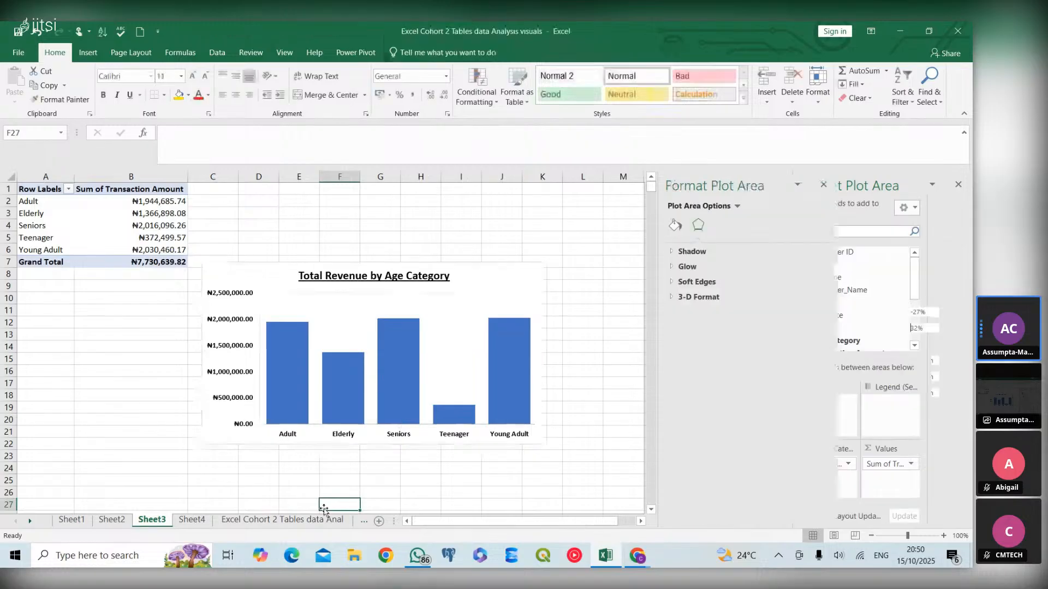
click(111, 521)
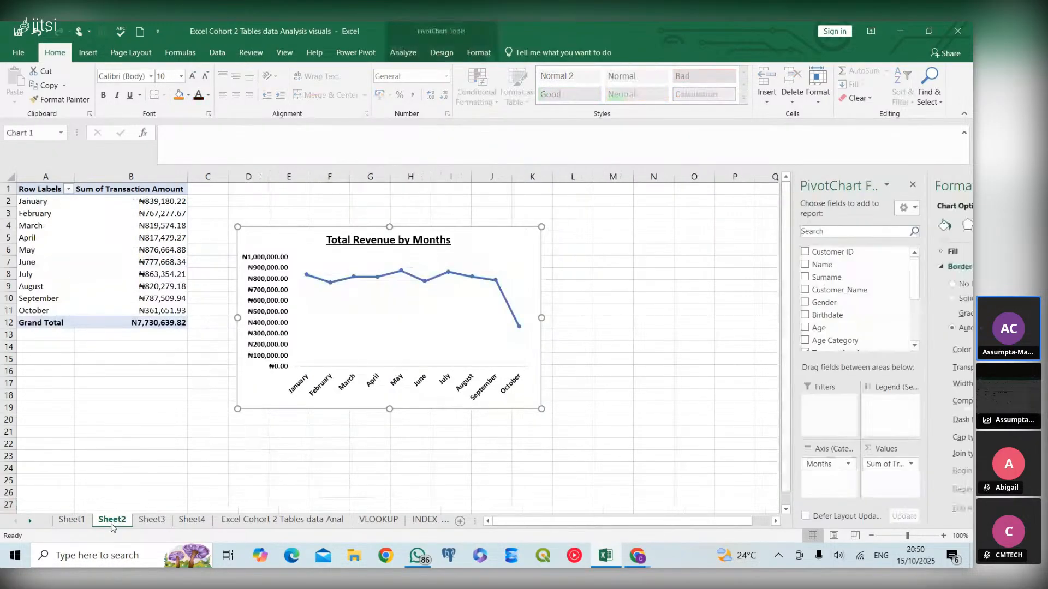
click(80, 523)
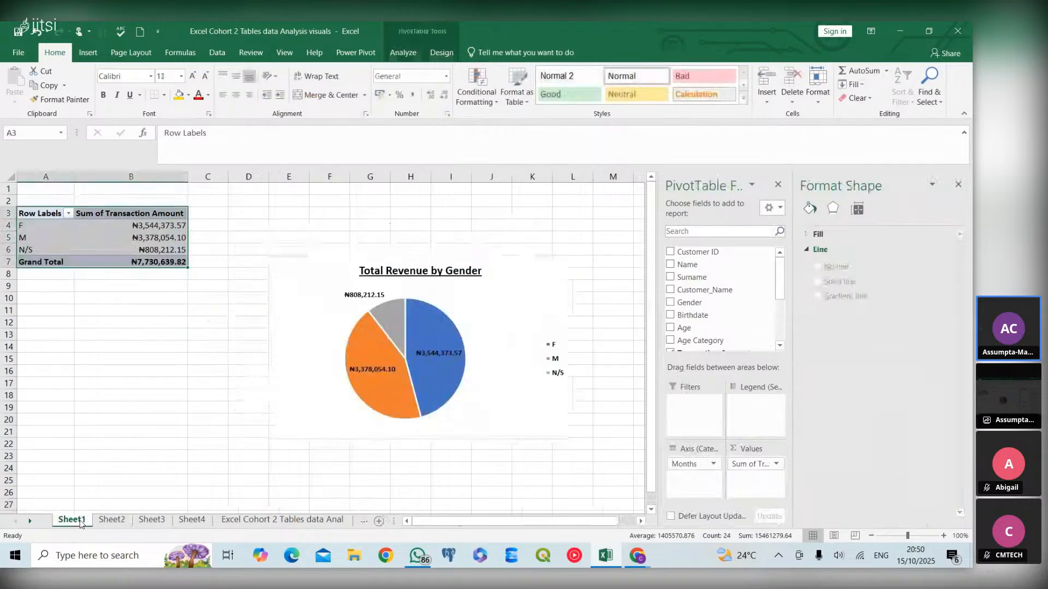
click(105, 523)
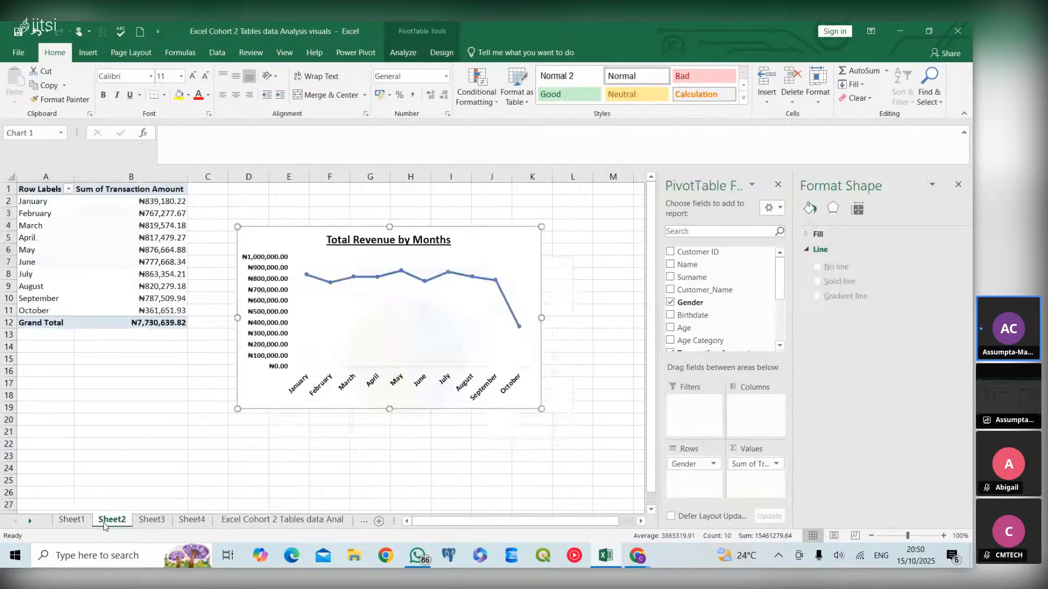
click(152, 521)
click(189, 521)
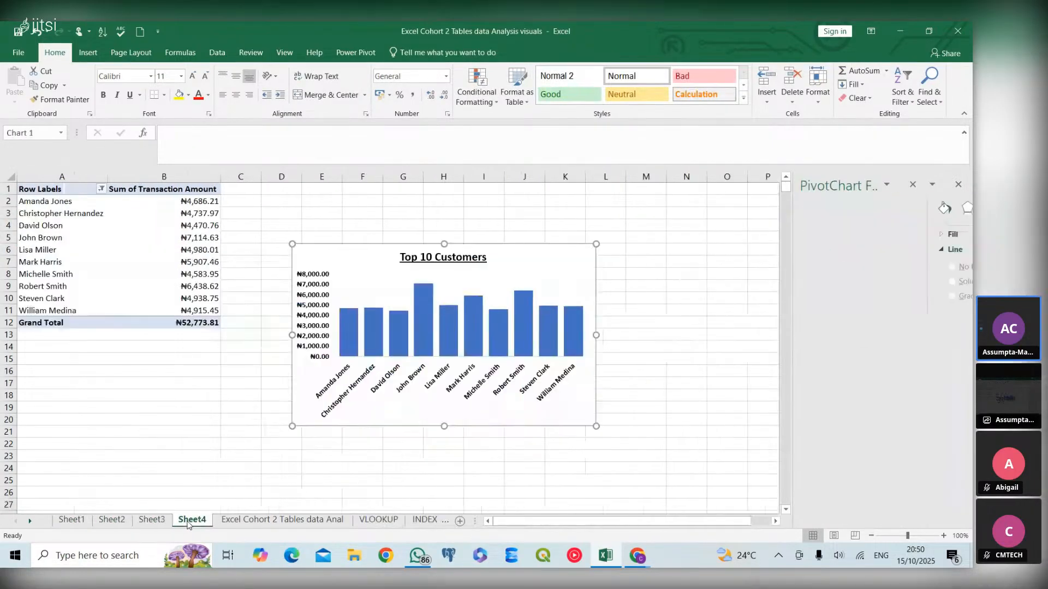
click(159, 519)
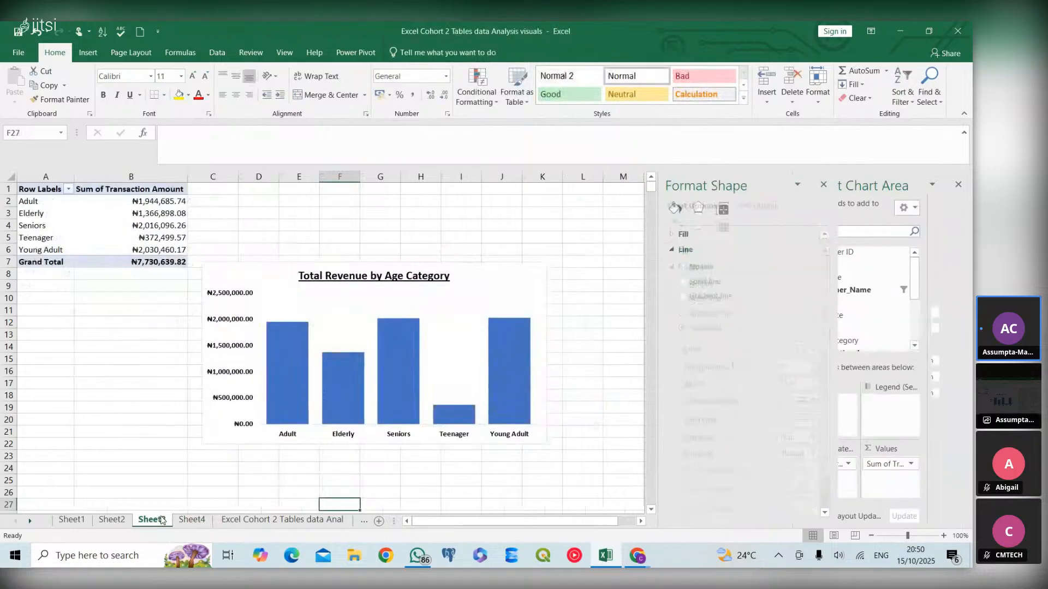
click(109, 519)
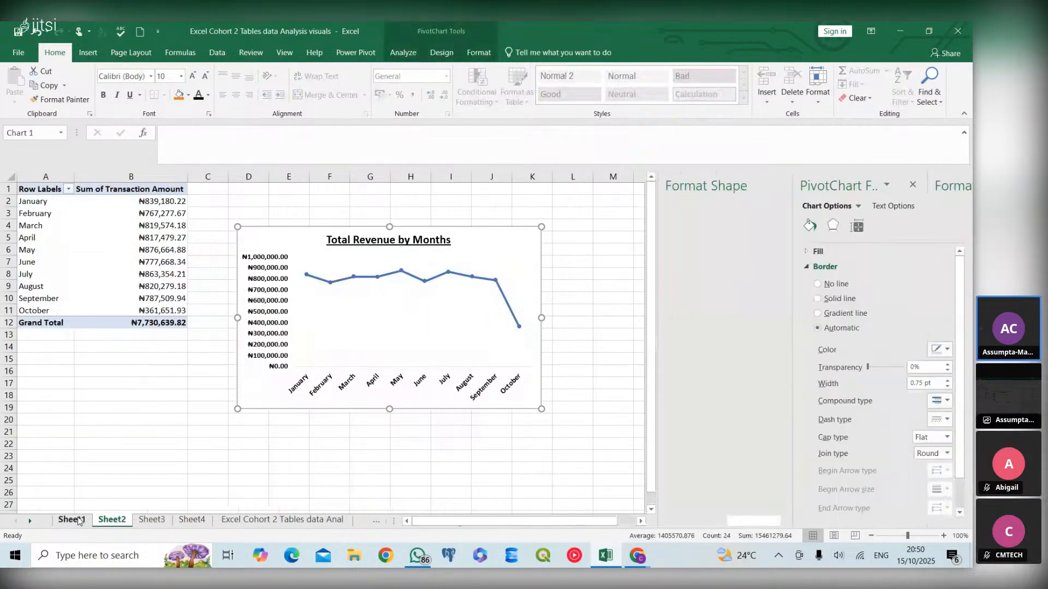
click(86, 521)
click(191, 521)
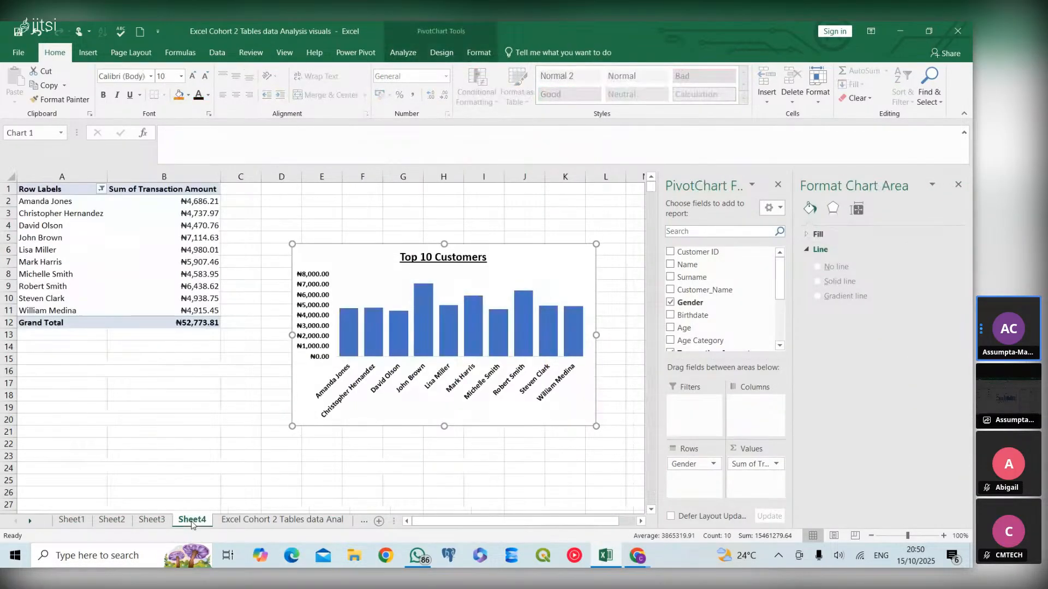
- Add a new blank worksheet, close the formatting pane and collapse the ribbon
click(379, 521)
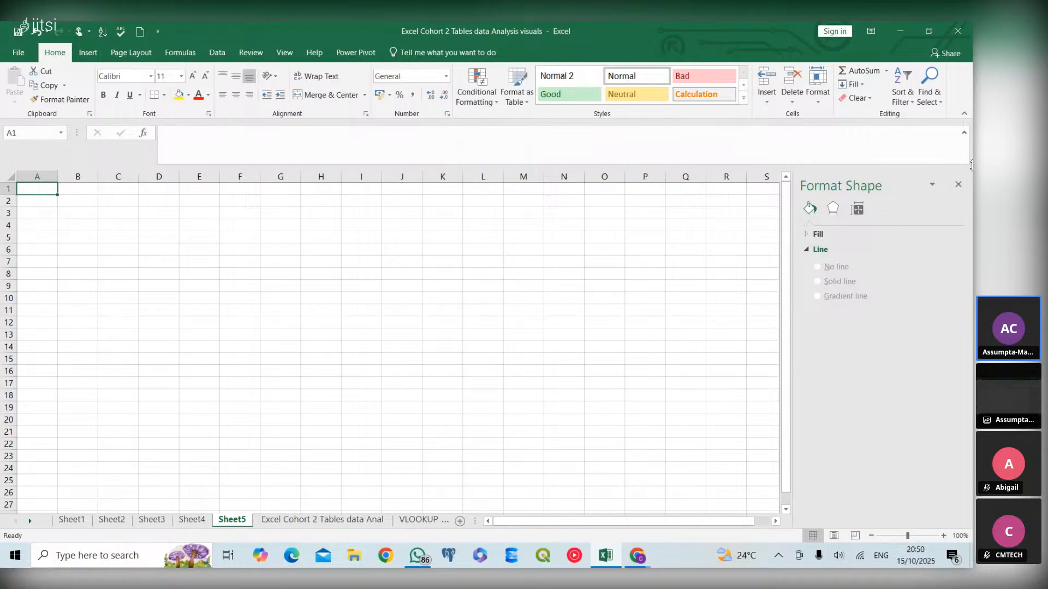
click(958, 184)
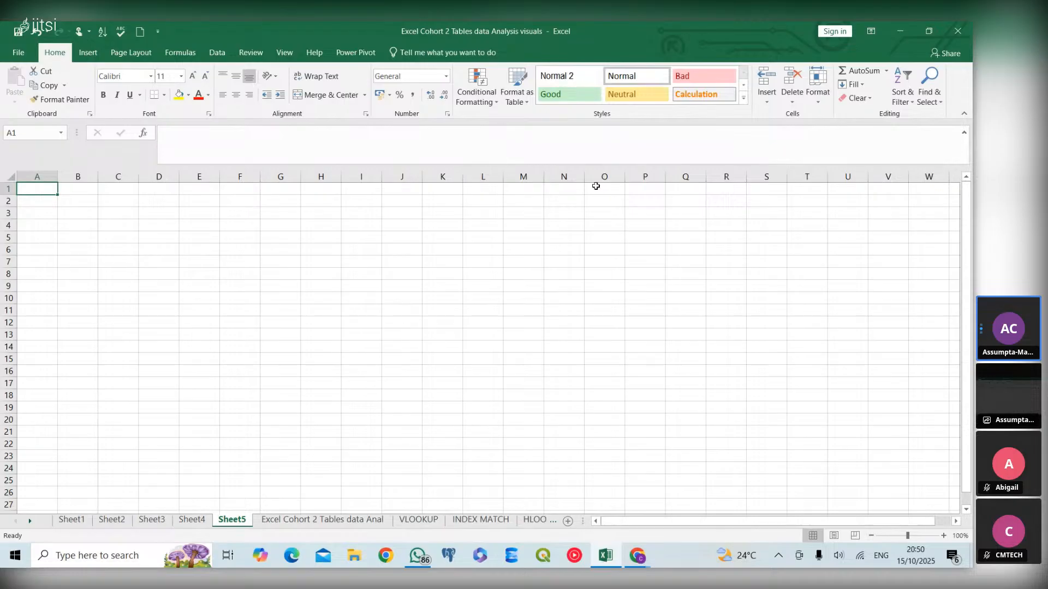
click(964, 114)
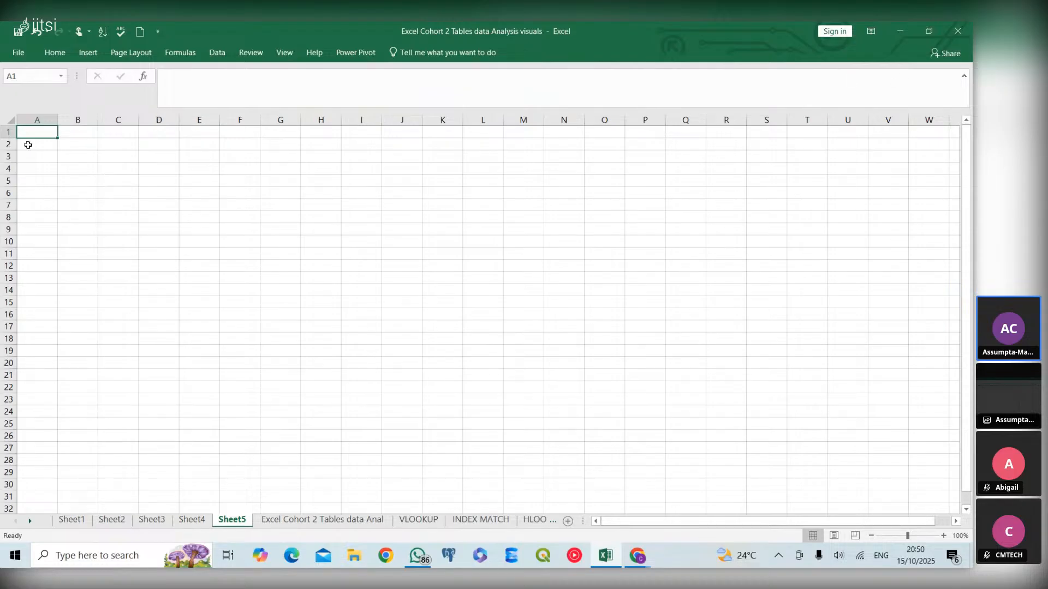
- Fill the cell range A1:U31 with a light blue background colour
click(48, 55)
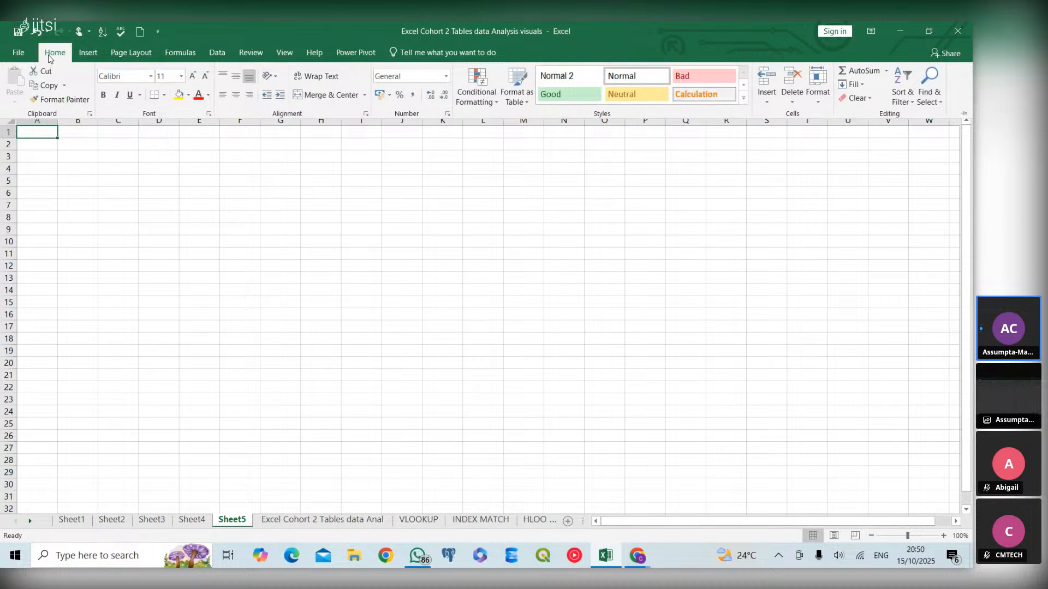
click(51, 130)
drag(51, 129, 838, 494)
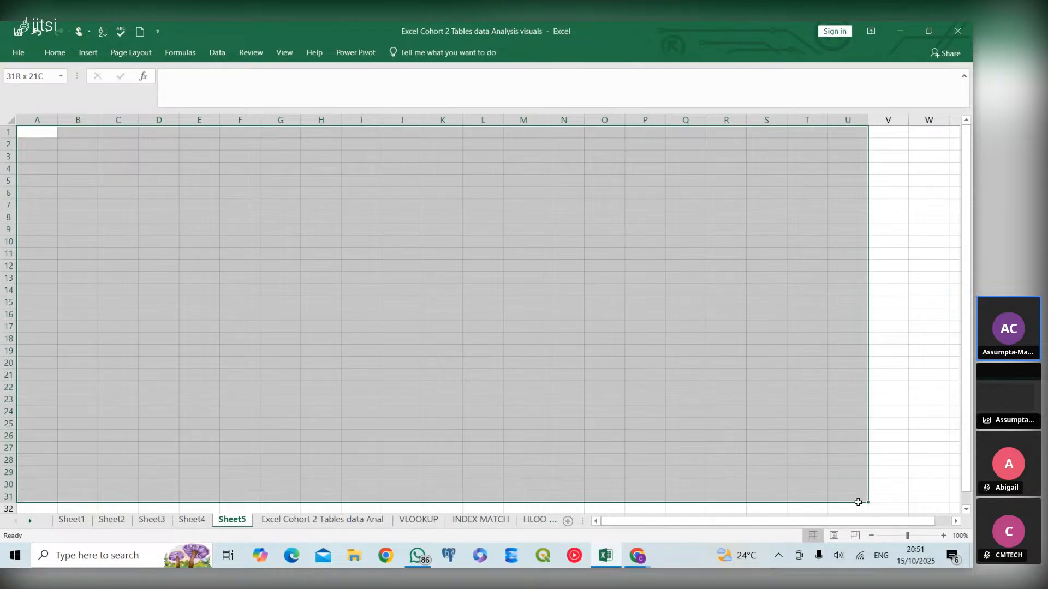
drag(858, 503, 859, 503)
click(57, 48)
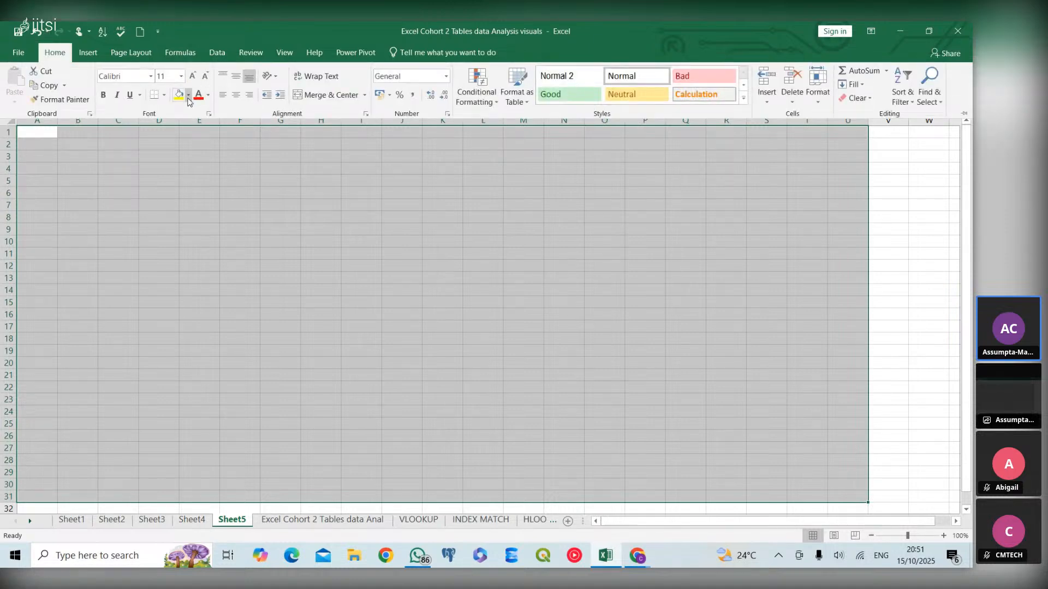
click(189, 99)
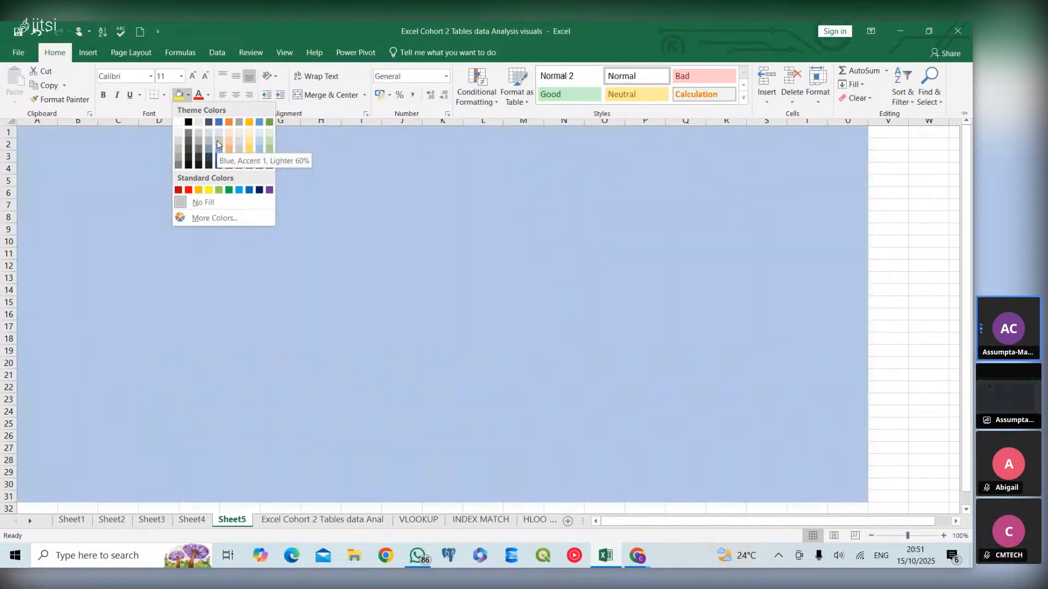
click(217, 143)
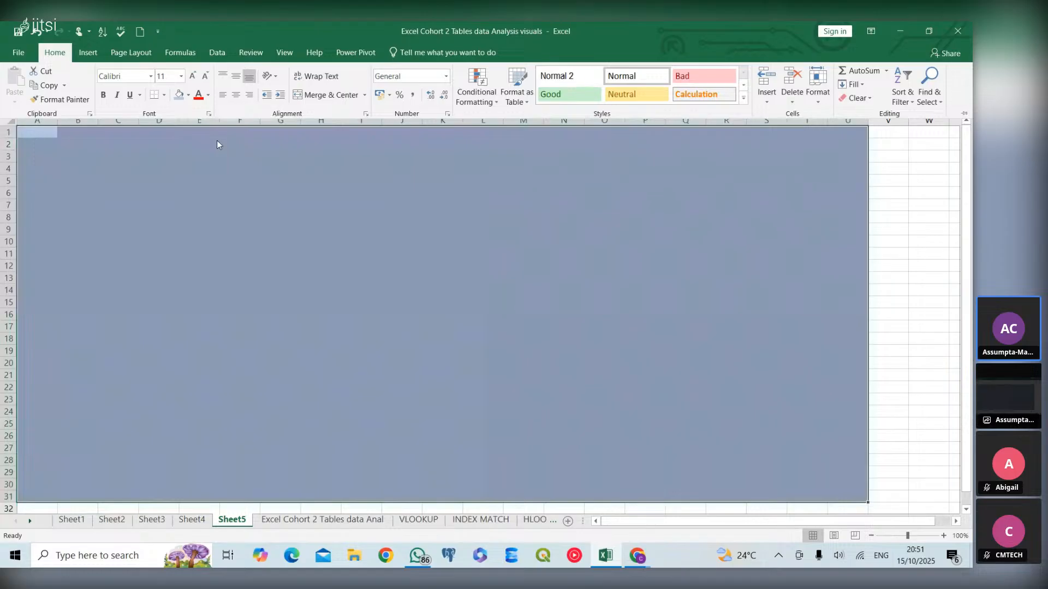
click(187, 163)
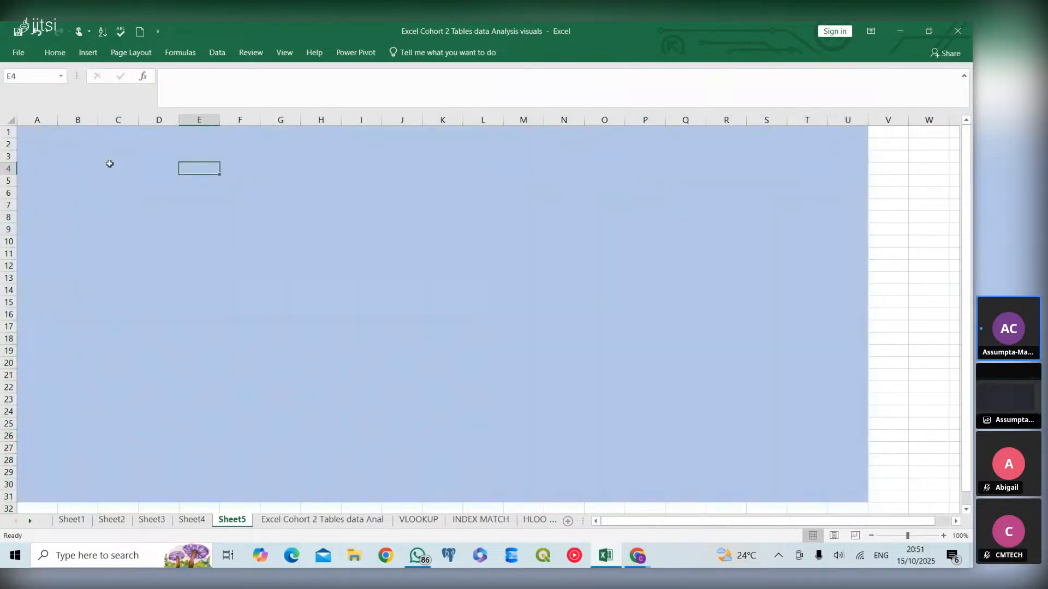
click(110, 163)
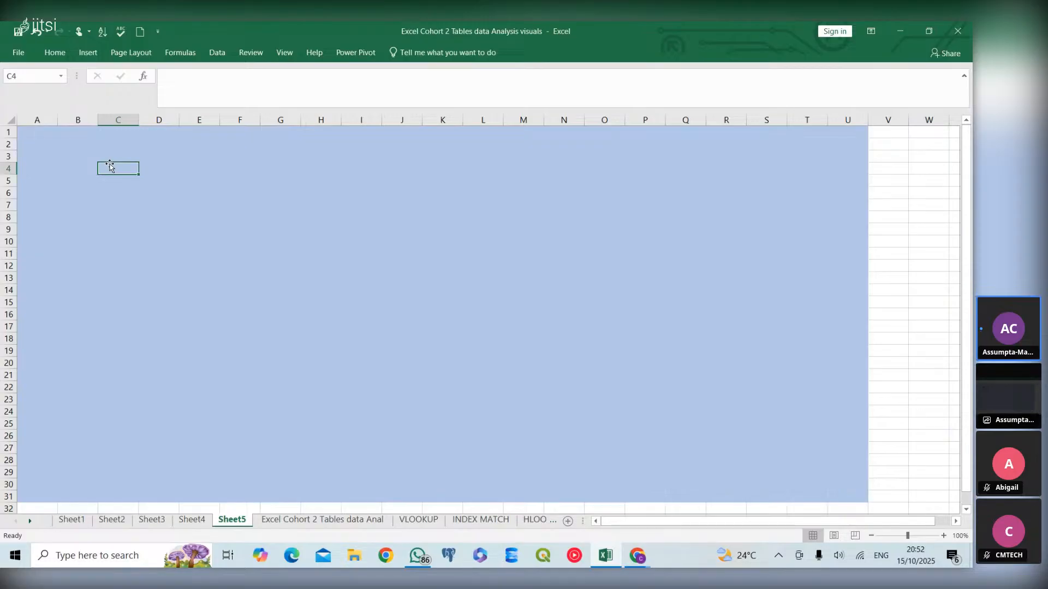
click(54, 134)
click(57, 149)
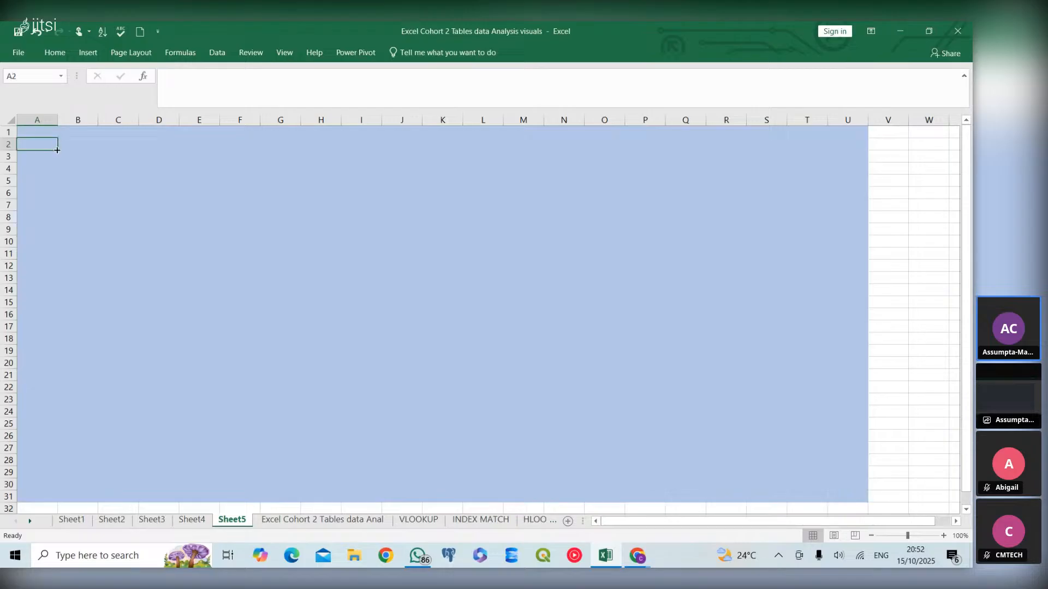
click(97, 154)
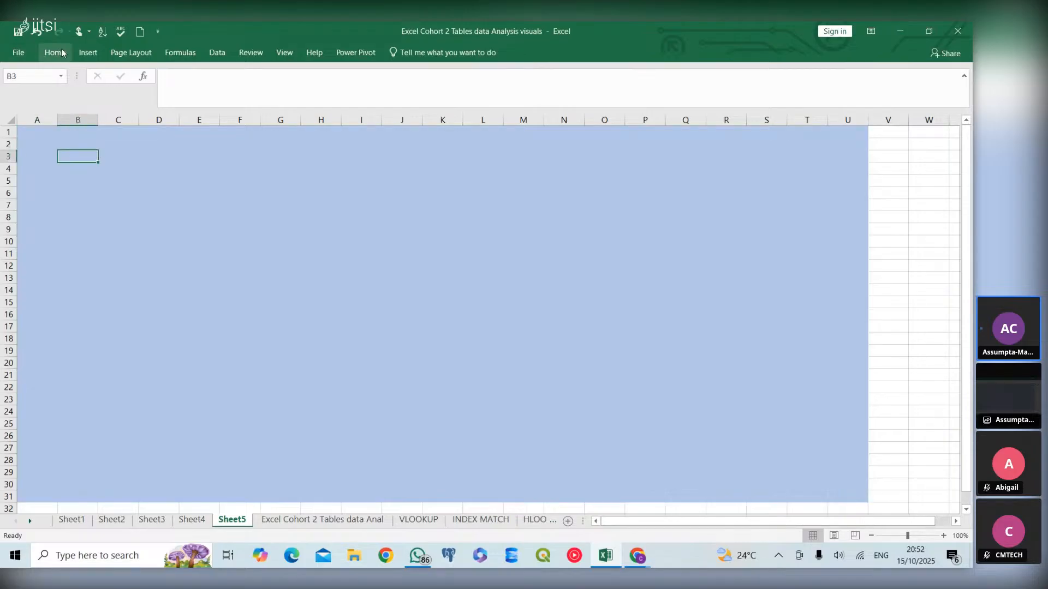
- Draw a rounded rectangle spanning about columns D to N across rows 1 to 3 as a header banner
click(94, 52)
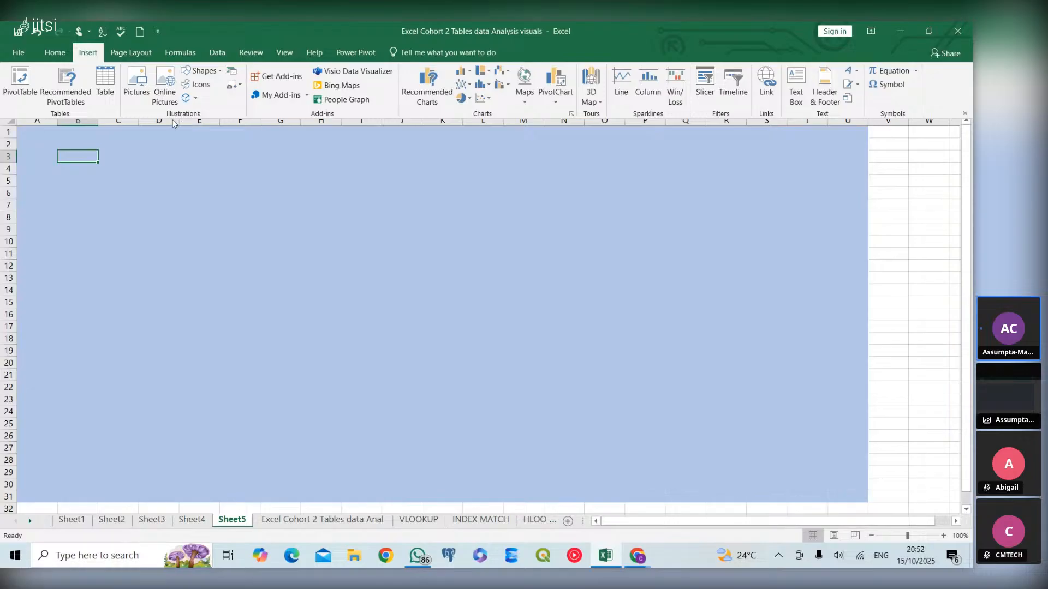
click(221, 73)
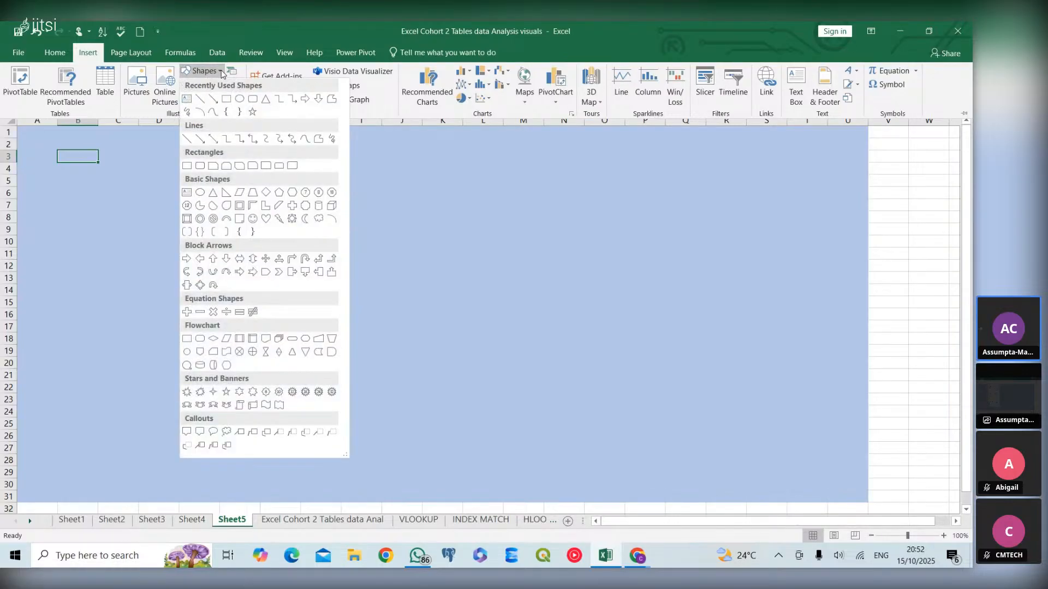
click(253, 98)
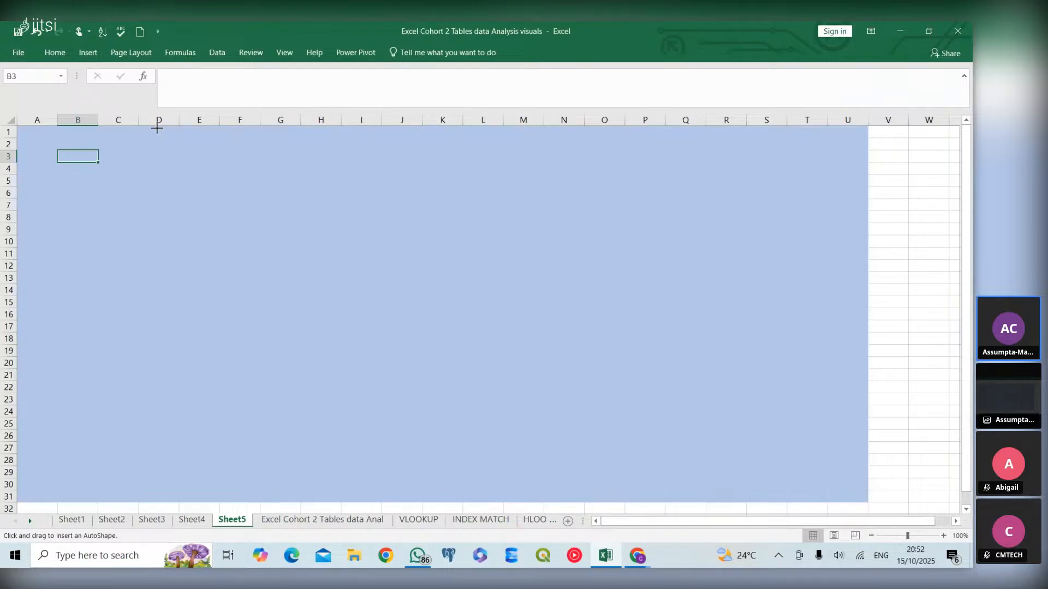
mouse_move(157, 127)
mouse_down()
mouse_move(224, 153)
mouse_move(413, 157)
mouse_move(506, 138)
mouse_move(556, 155)
mouse_up()
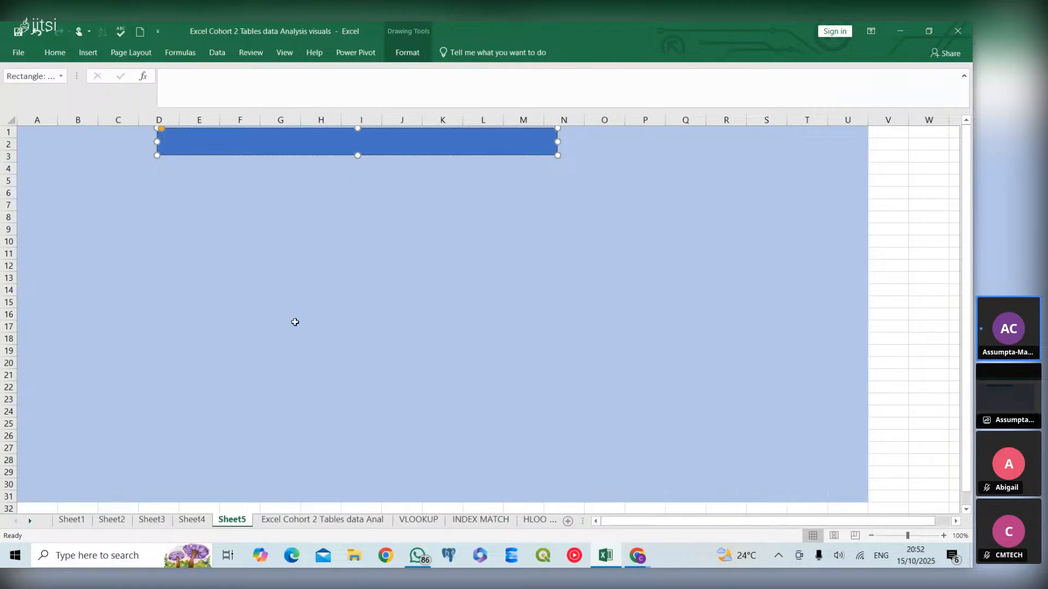
- Look at the source data sheet and the top-10 customers chart sheet
click(304, 520)
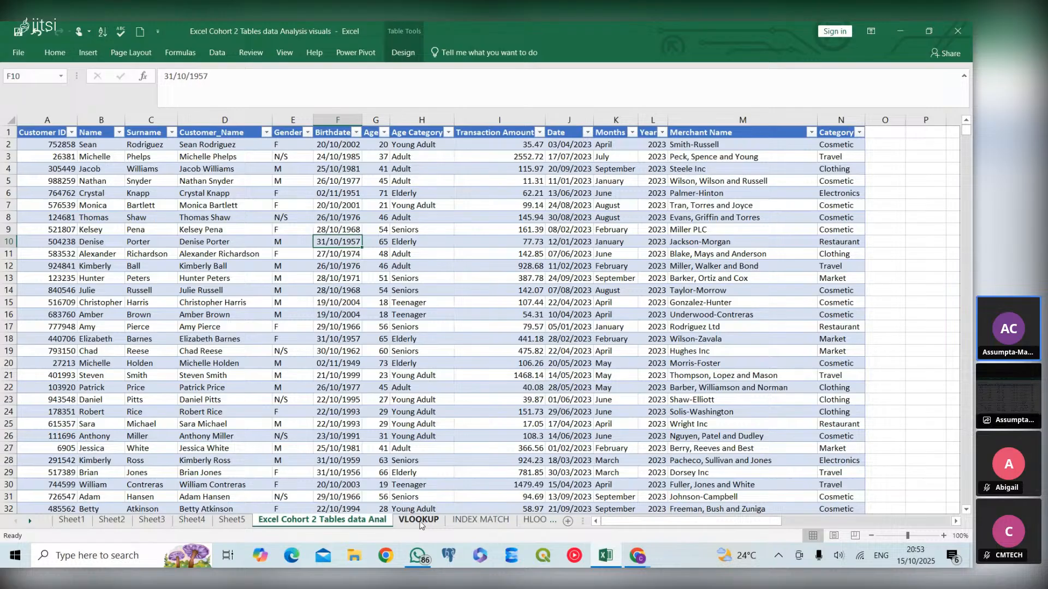
click(243, 525)
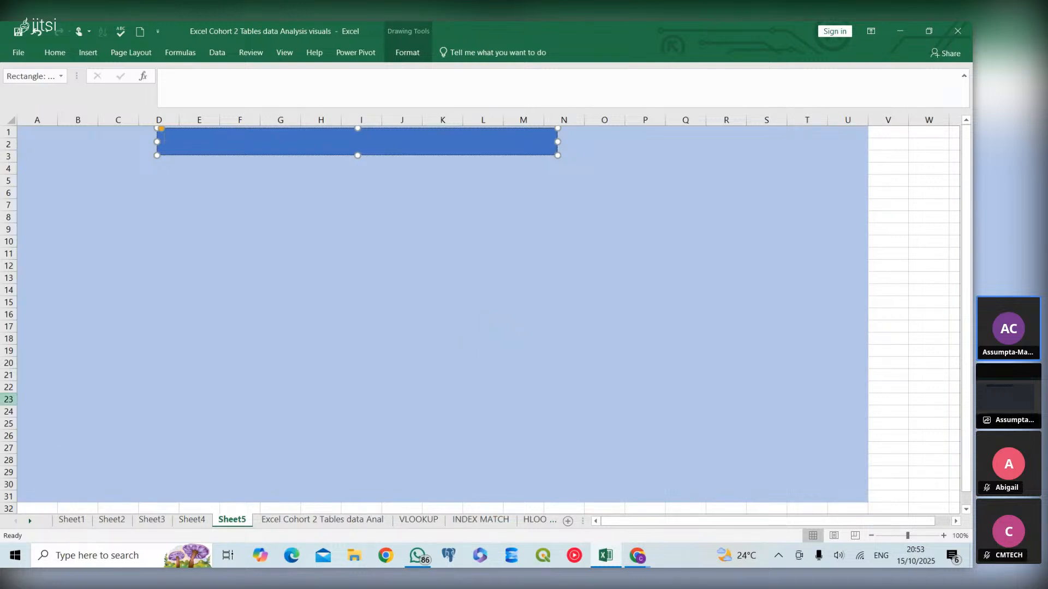
click(55, 52)
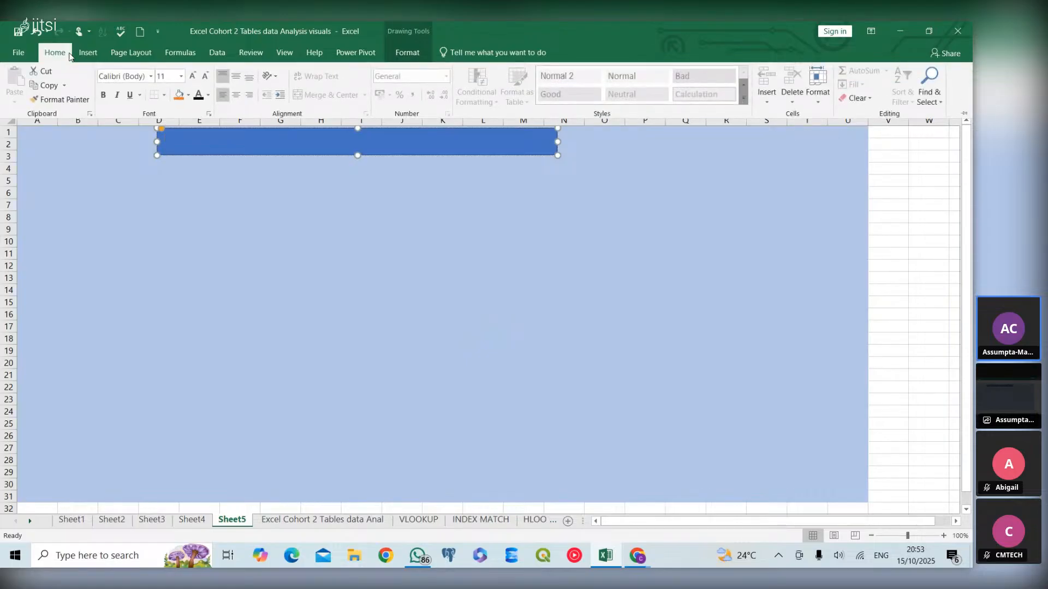
click(187, 140)
click(191, 519)
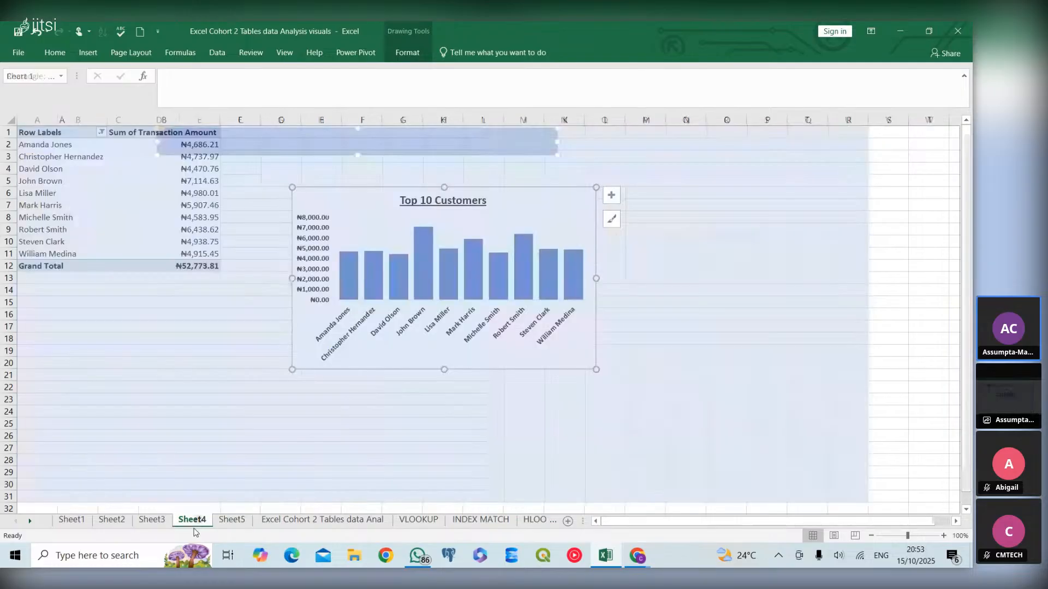
- Inspect the title formatting of the top-10 customers chart, then return to the dashboard sheet
click(428, 201)
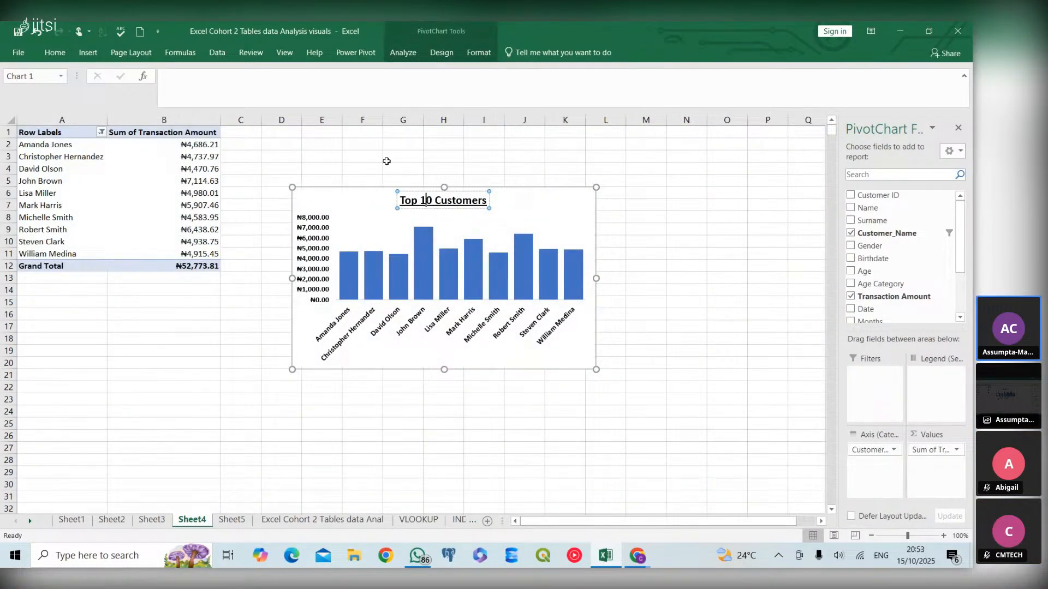
click(55, 52)
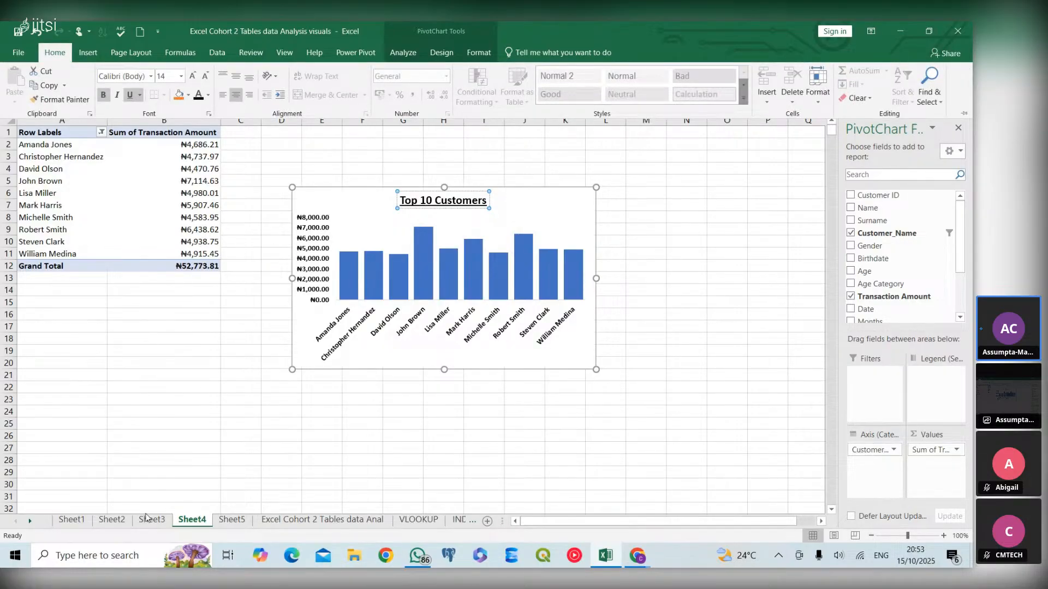
click(225, 526)
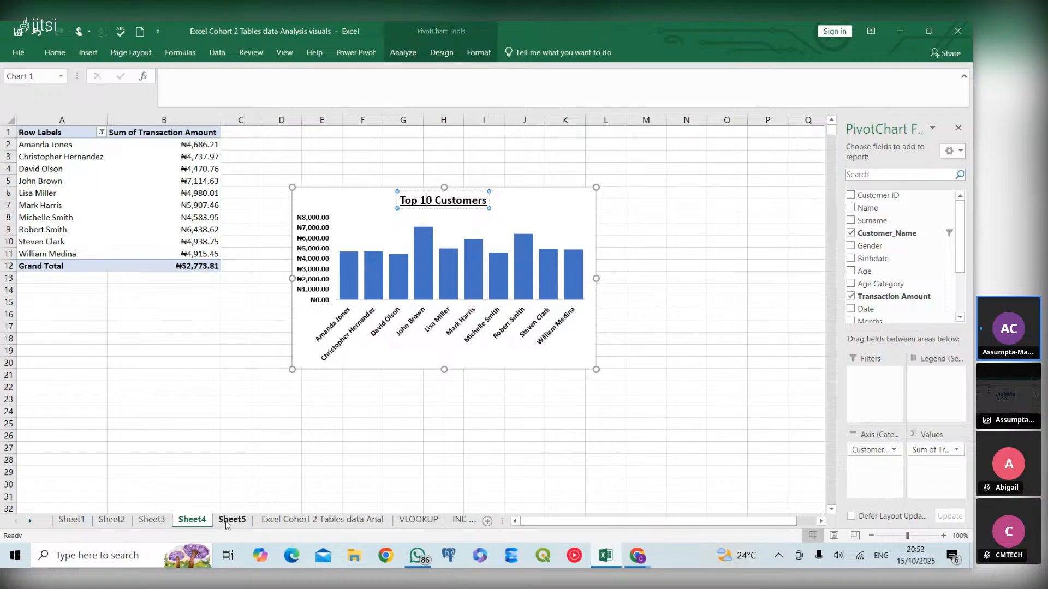
click(224, 522)
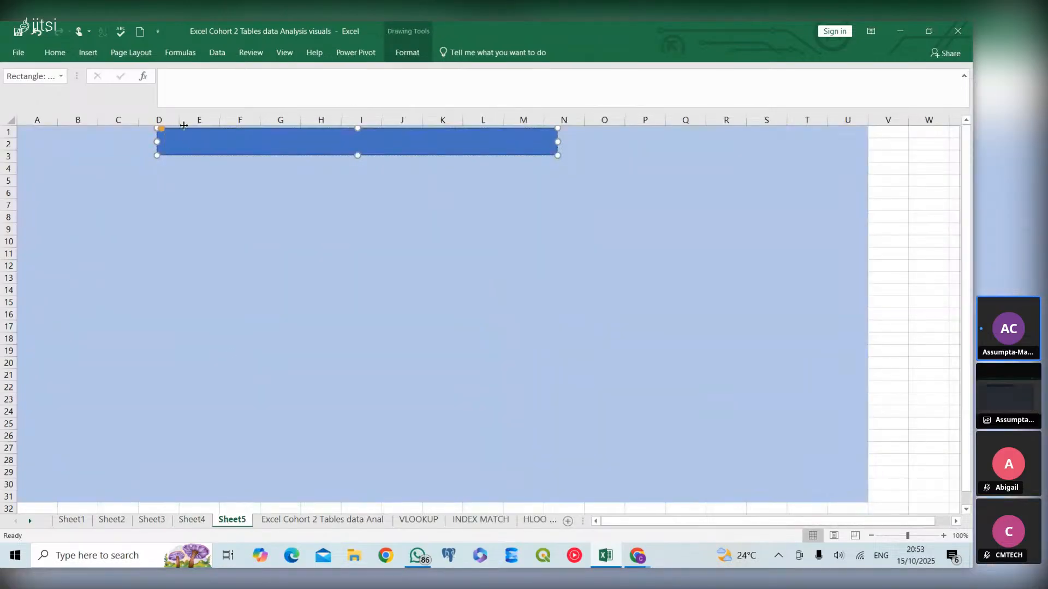
- Set the header shape's font size to 20 and enter the title 2023 Customer Sales Insight in it
click(57, 55)
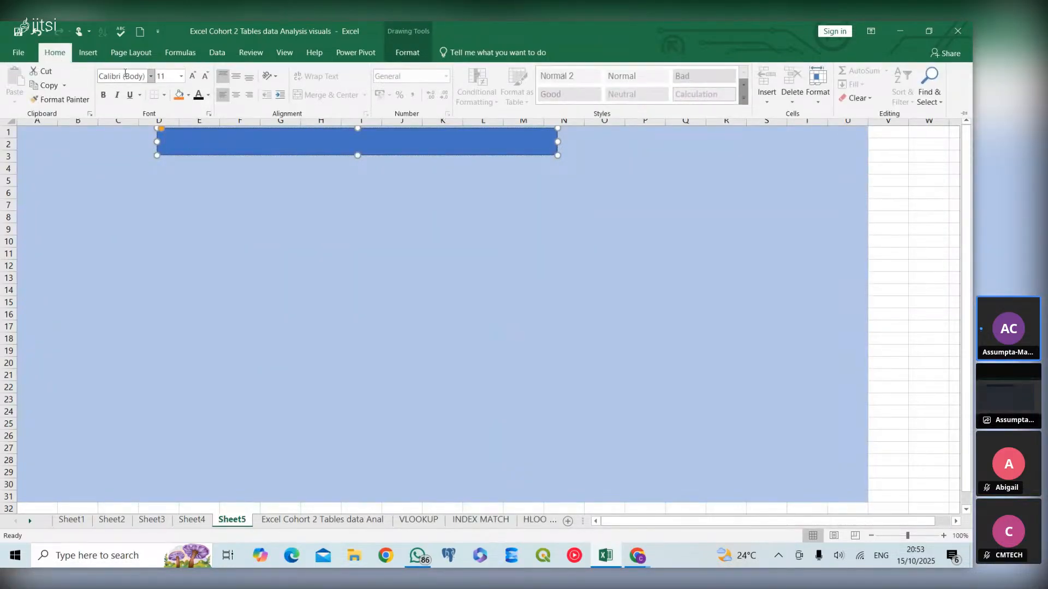
click(182, 75)
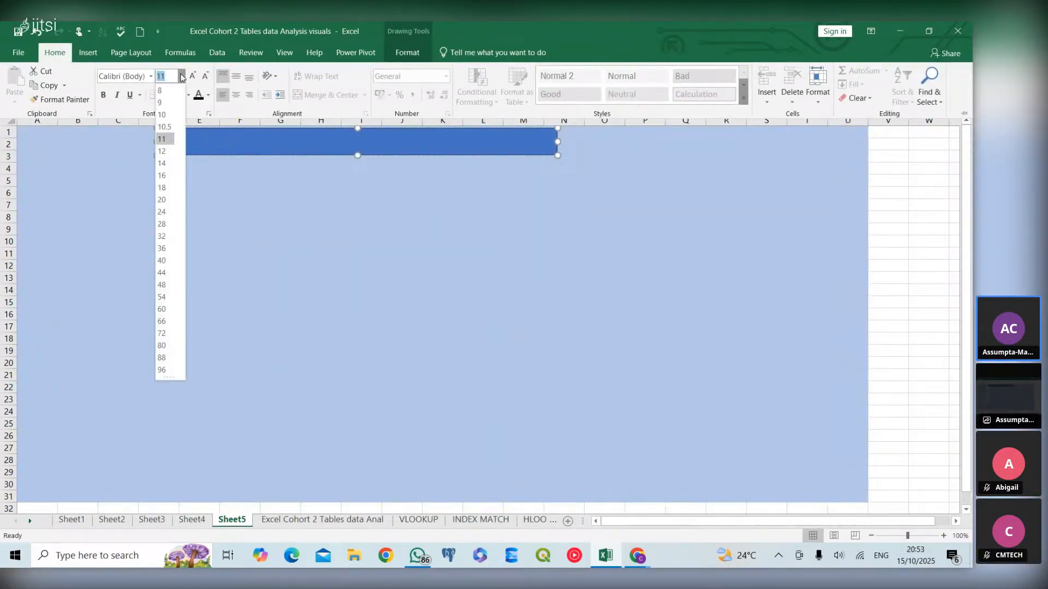
click(162, 199)
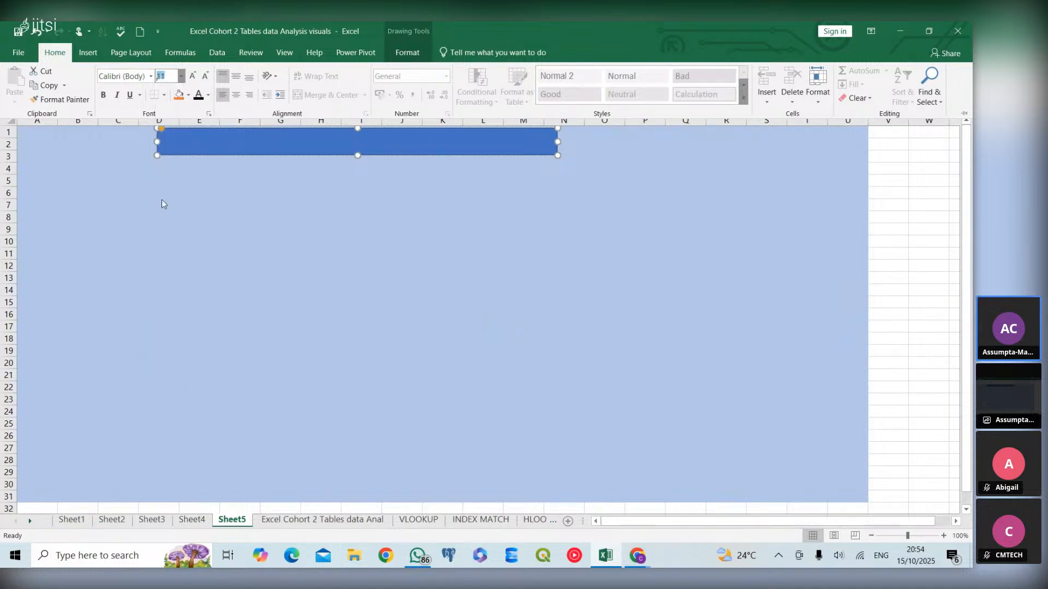
click(172, 143)
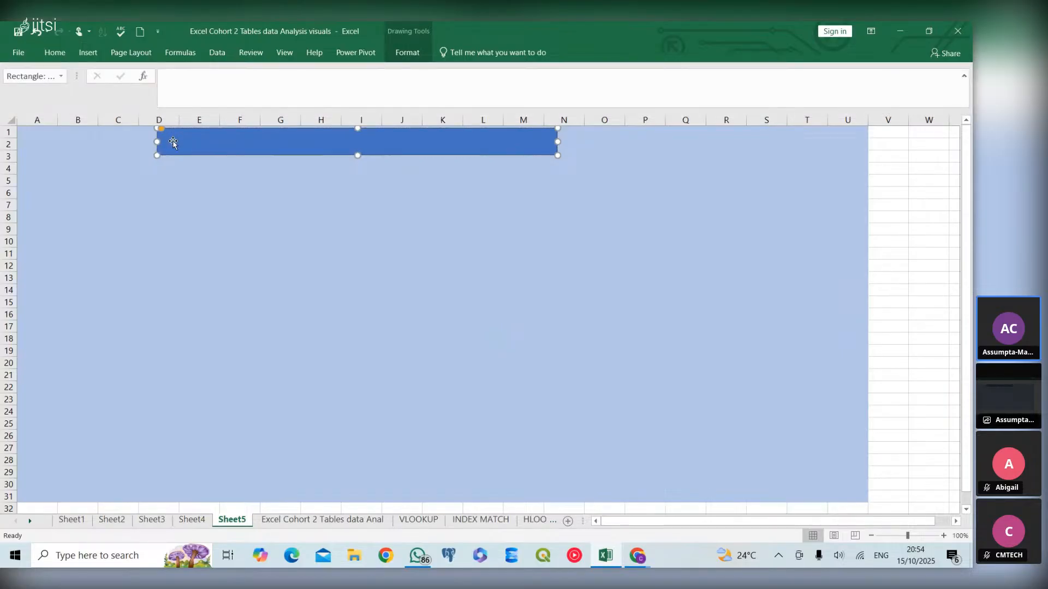
click(178, 141)
text(2023 Cu)
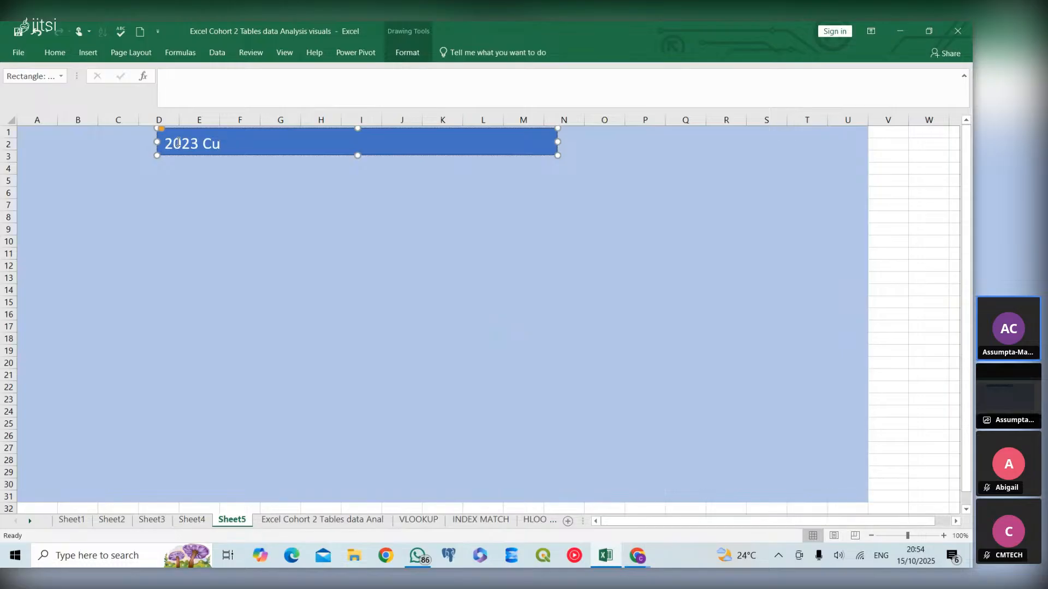
text(stomer Sales In)
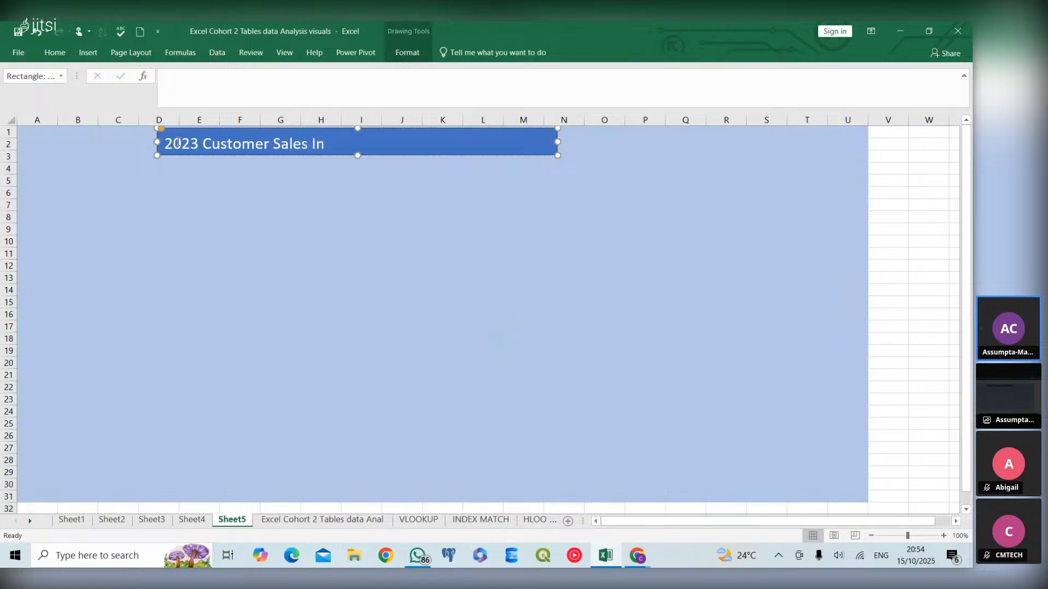
text(sight)
- Centre the title text within the header shape and collapse the ribbon again
click(56, 52)
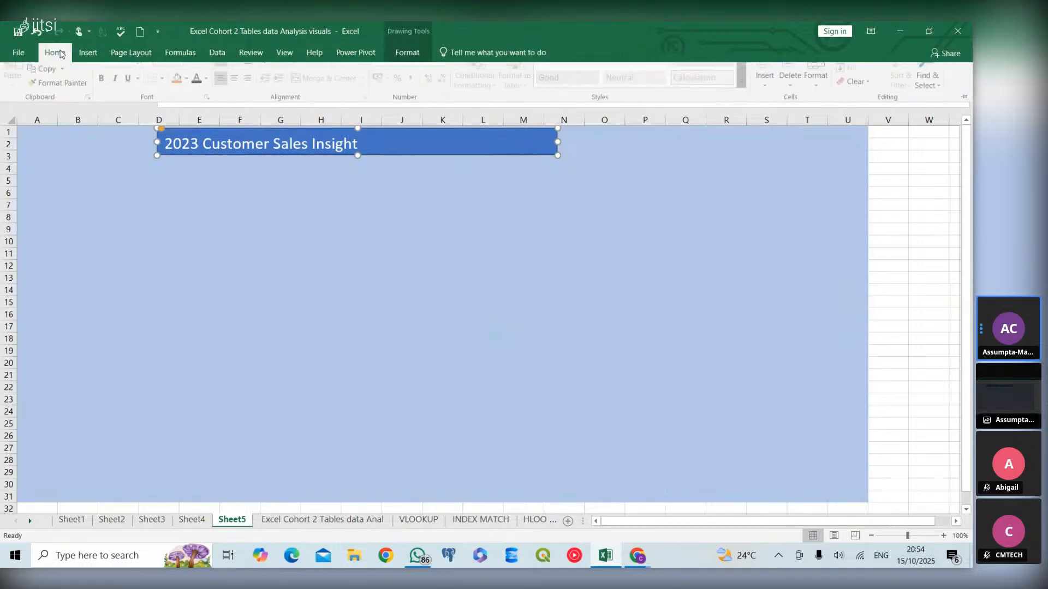
click(236, 95)
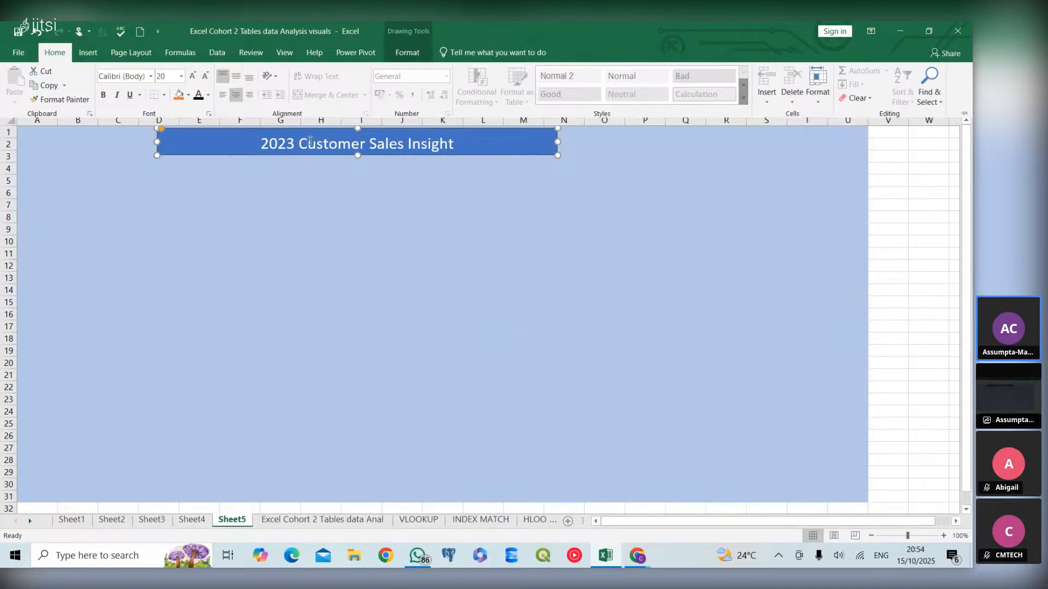
key(ctrl+F1)
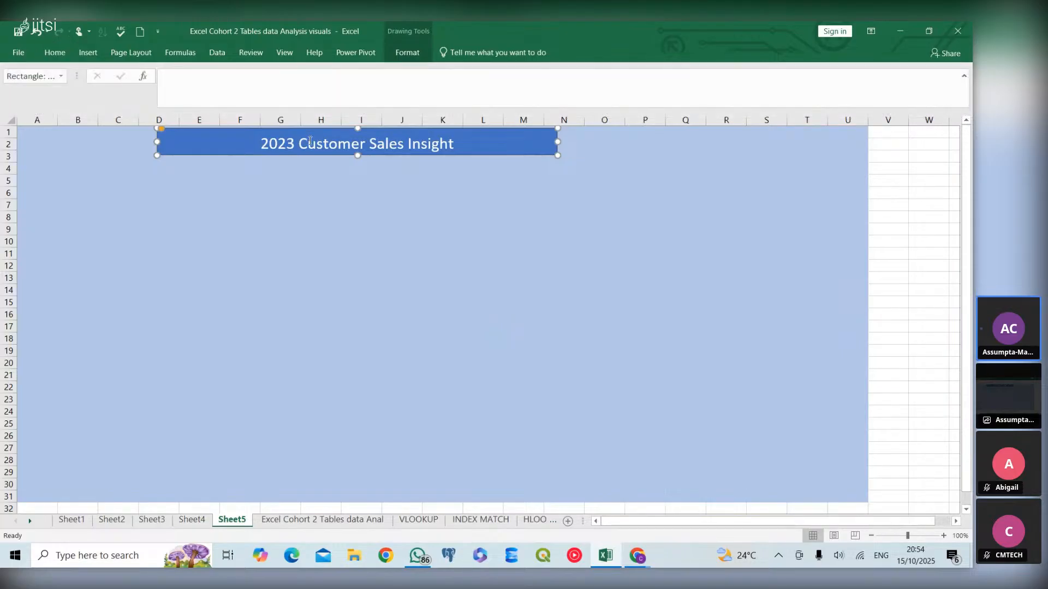
- Make the header title 2023 Customer Sales Insight bold and deselect the shape
click(260, 143)
drag(260, 143, 474, 123)
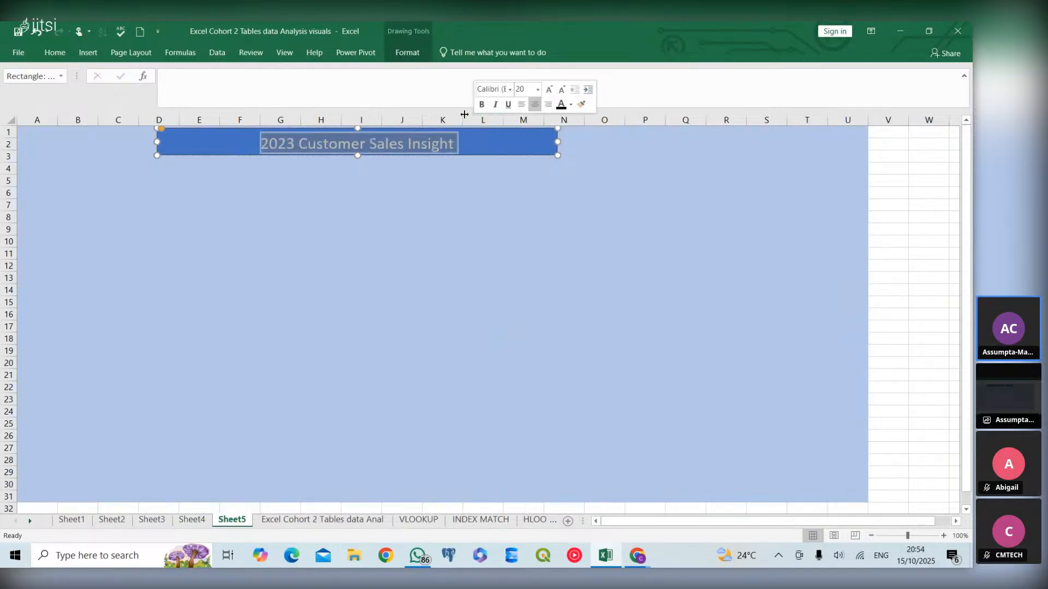
click(482, 105)
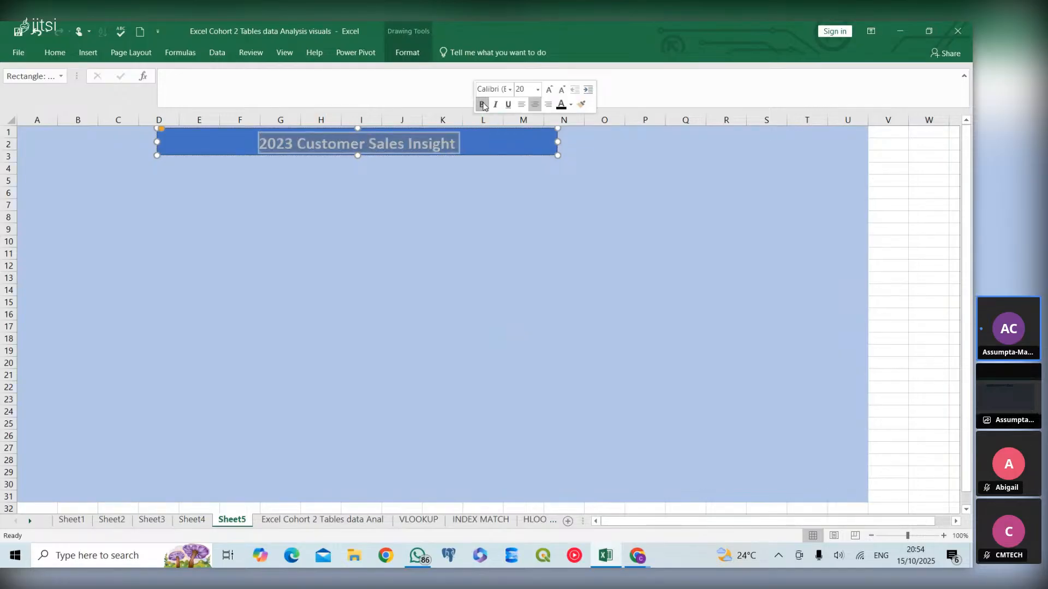
click(476, 144)
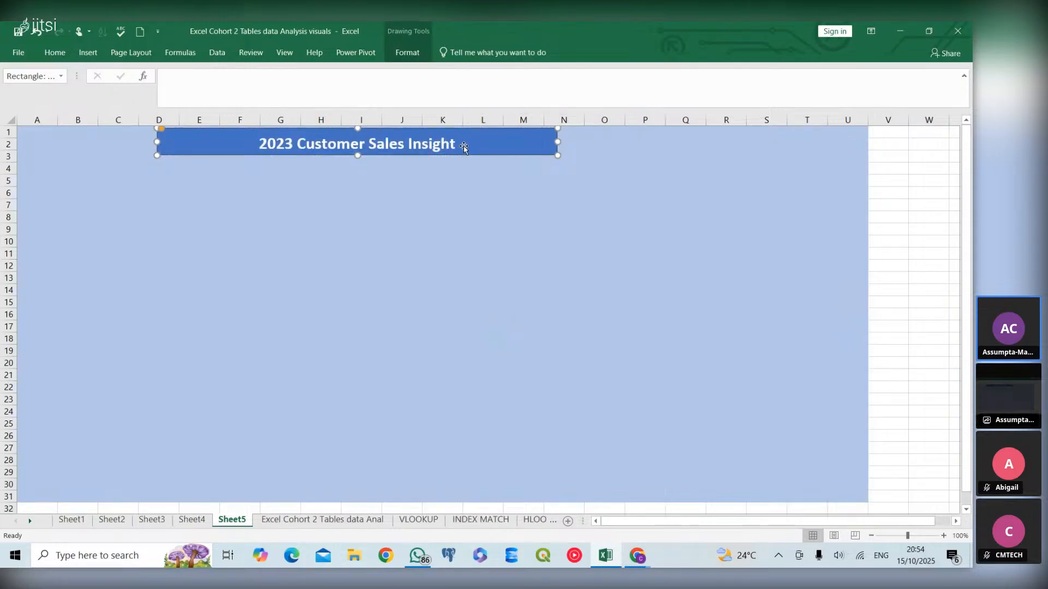
click(455, 165)
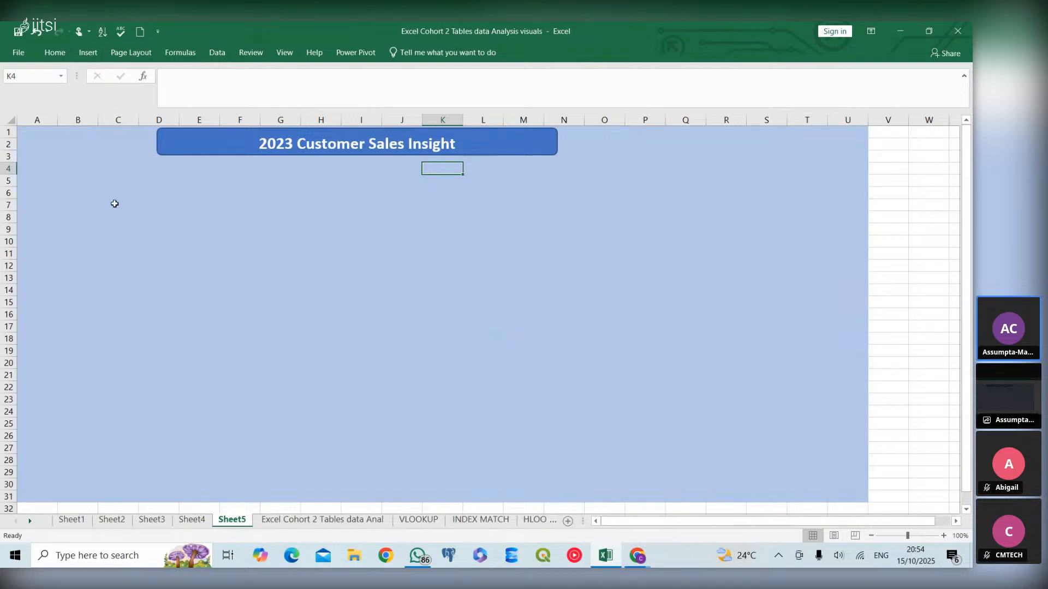
click(214, 143)
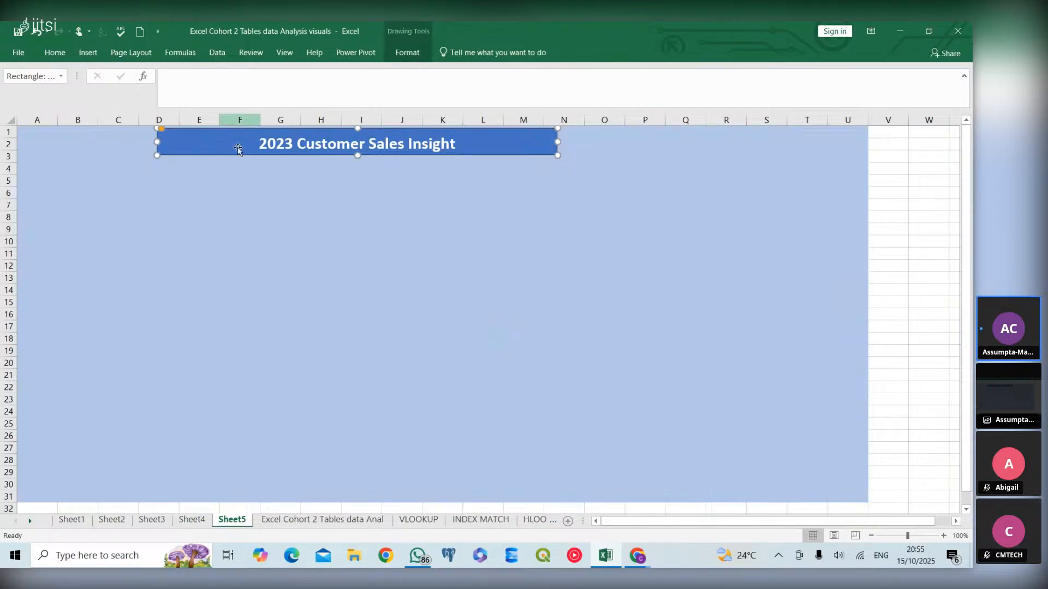
click(232, 173)
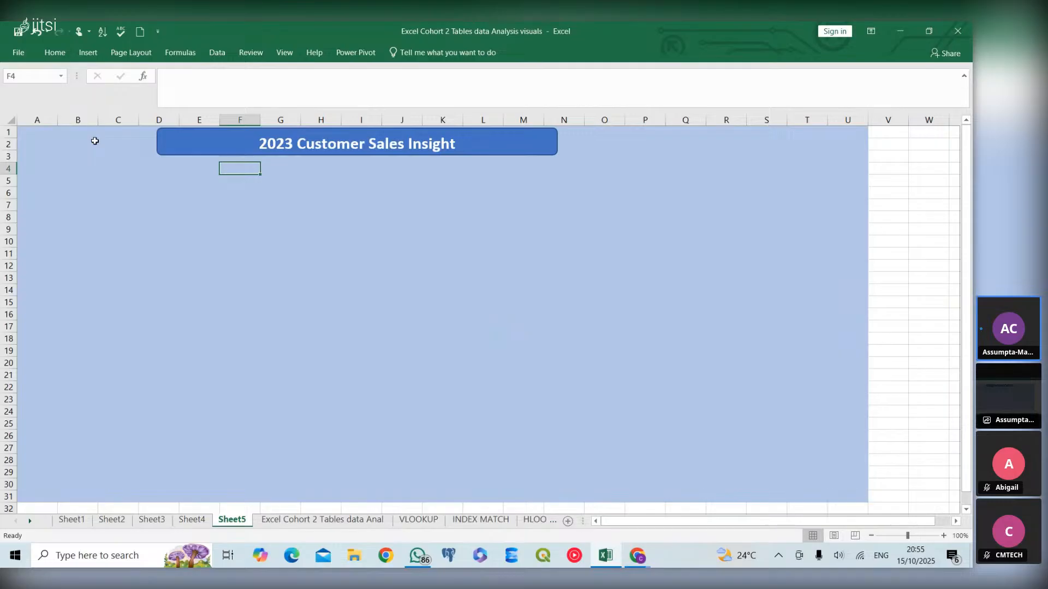
- Move the header banner right so it spans roughly columns E to O, then deselect it
drag(180, 145, 239, 145)
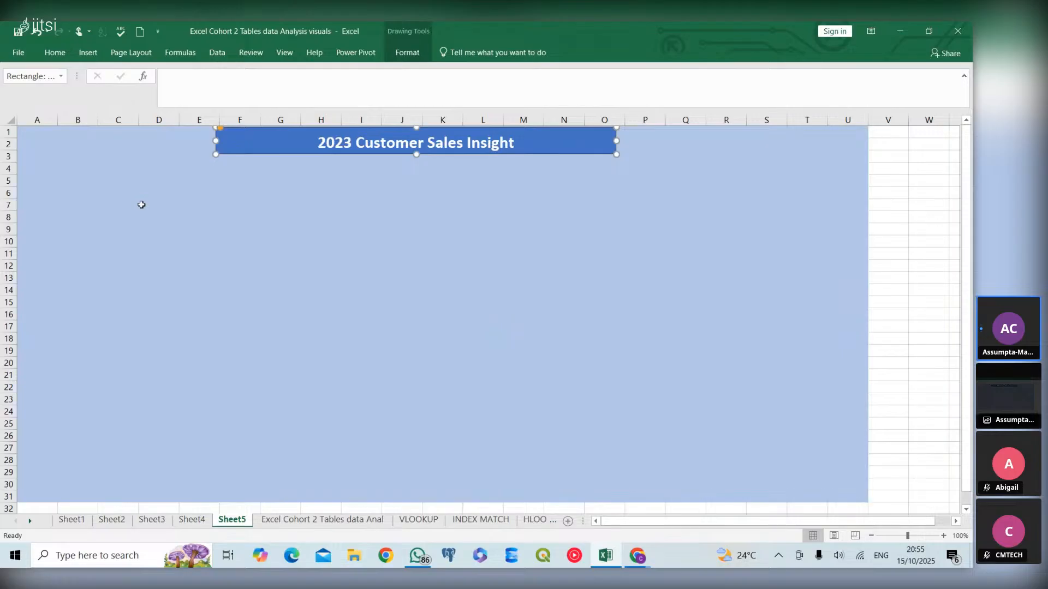
click(141, 205)
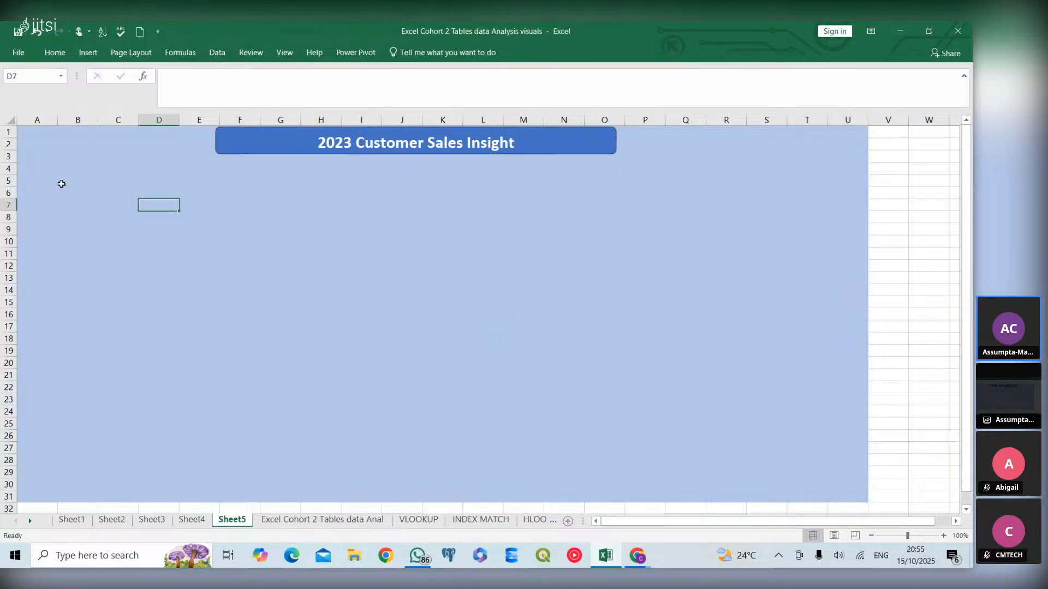
click(23, 170)
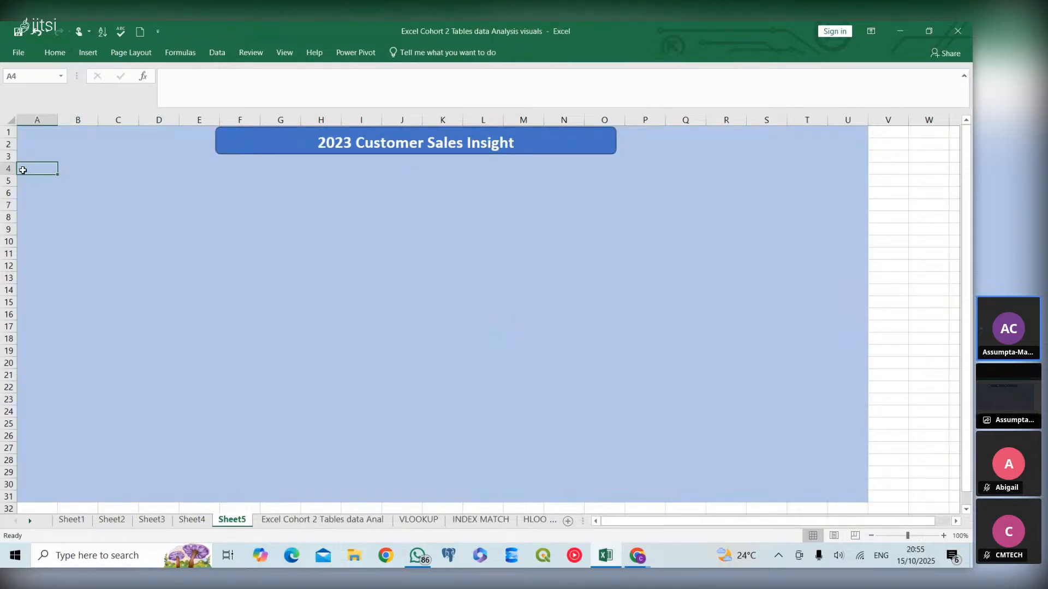
- Duplicate the header shape and move the copy below it, against the sheet's left edge around rows 6 to 8
click(305, 151)
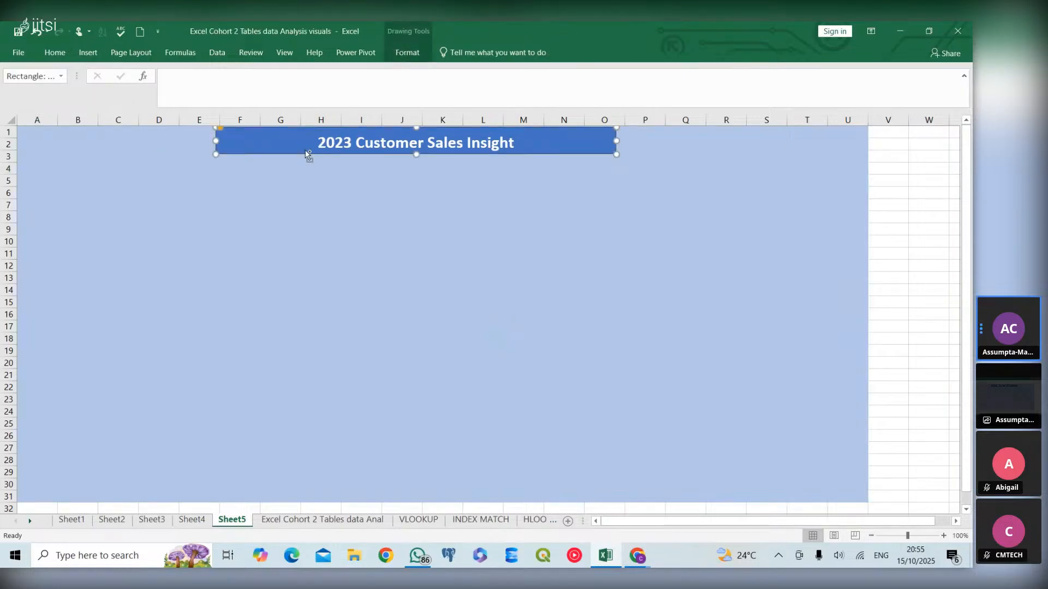
drag(308, 154, 317, 165)
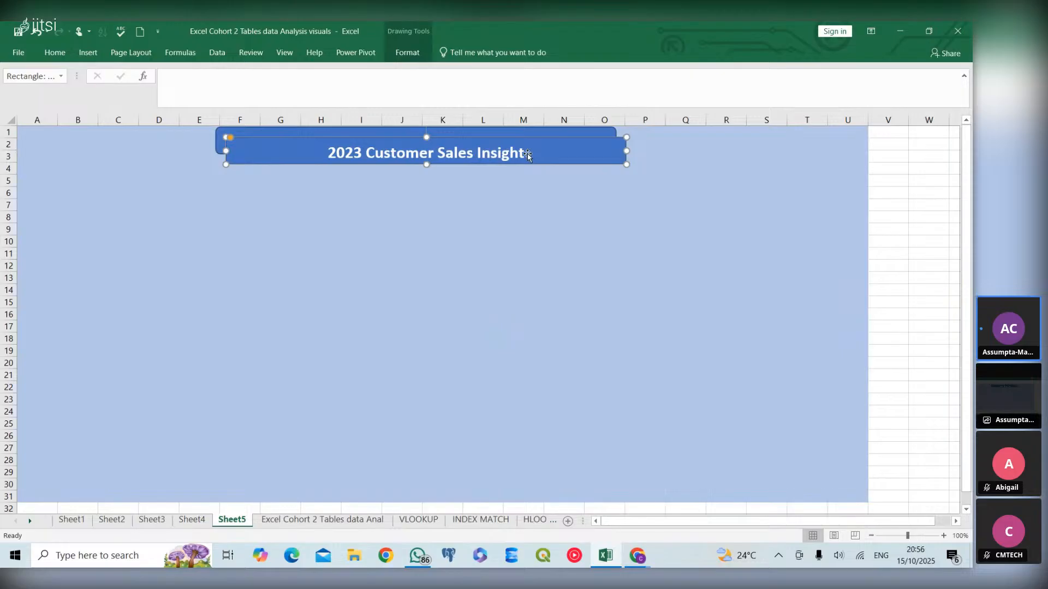
key(Delete)
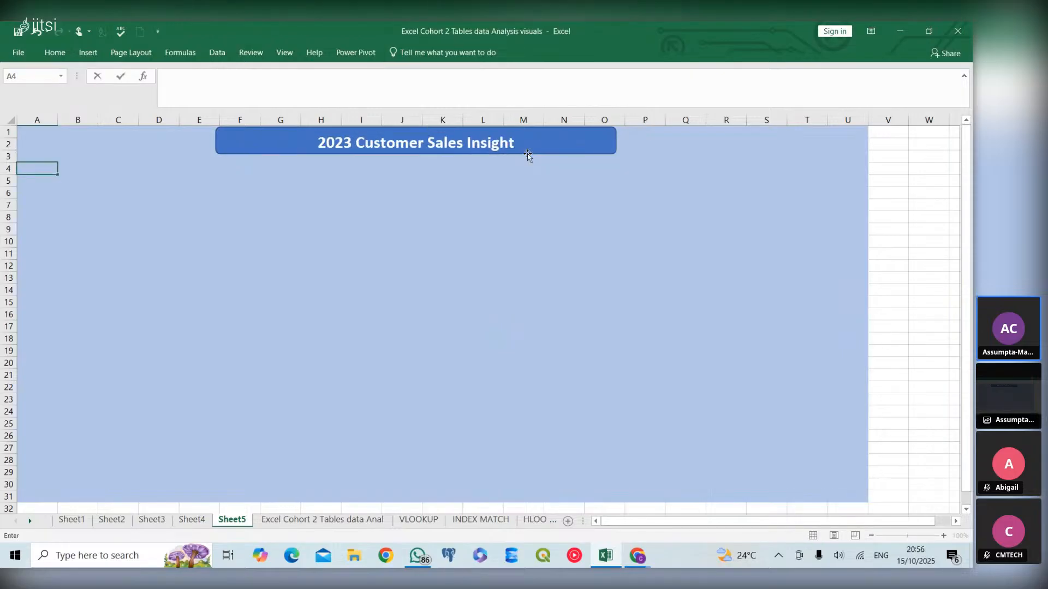
click(540, 146)
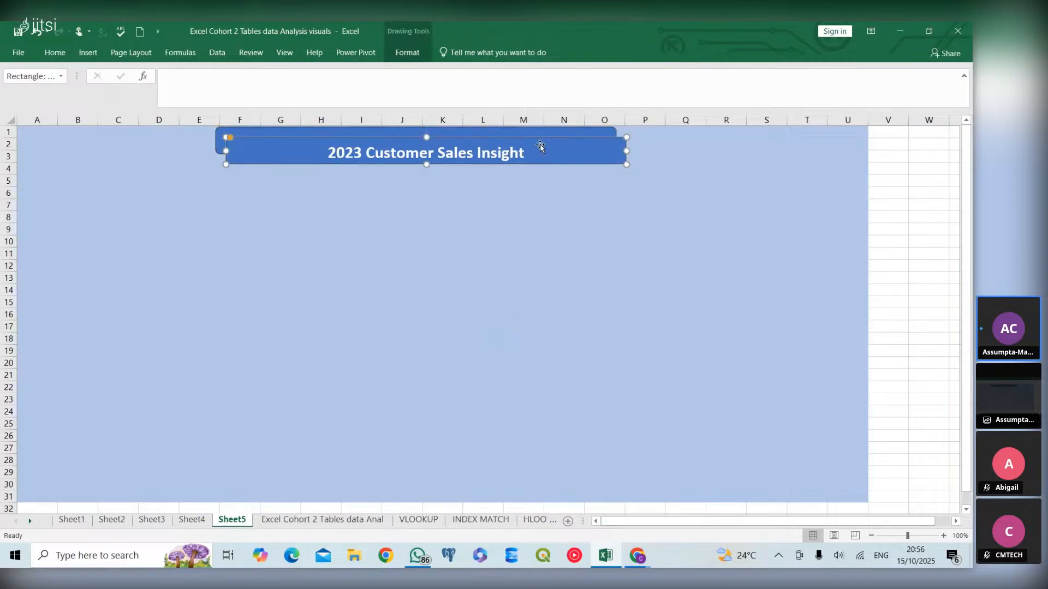
drag(537, 146, 315, 209)
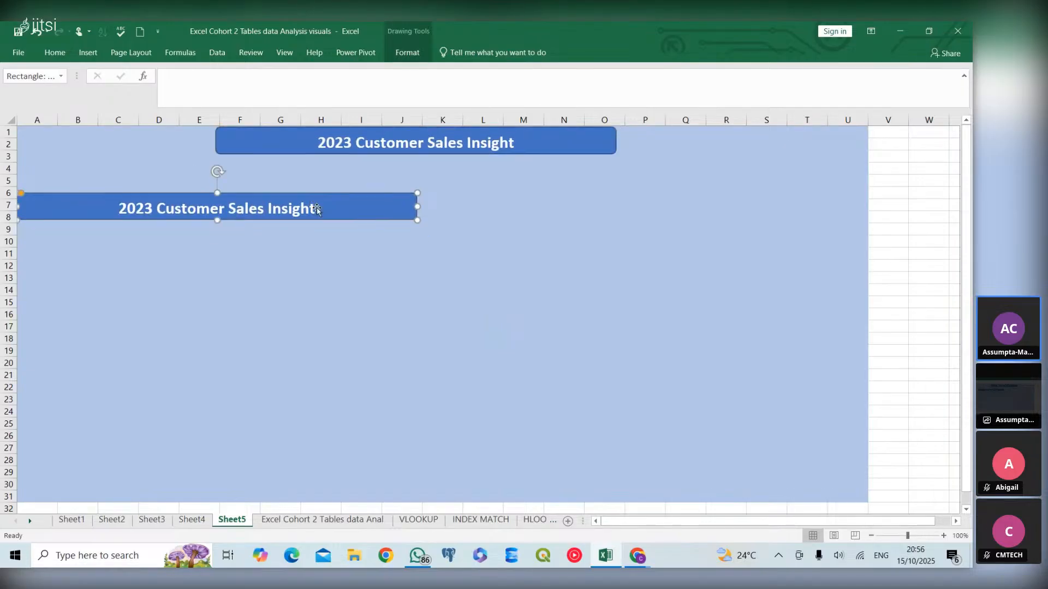
- Delete all the title text from the copied shape, leaving it blank
click(316, 208)
key(BackSpace)
key(BackSpace)
key(BackSpace)
key(BackSpace)
key(BackSpace)
key(BackSpace)
key(BackSpace)
key(BackSpace)
key(BackSpace)
key(BackSpace)
key(BackSpace)
key(BackSpace)
key(BackSpace)
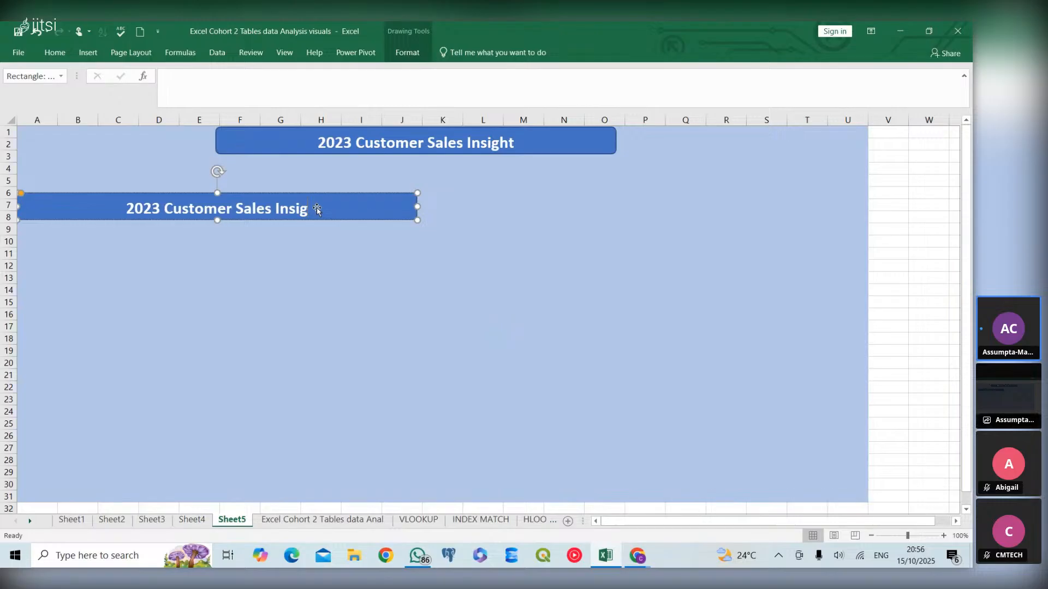
key(BackSpace)
key(BackSpace)
key(BackSpace)
key(BackSpace)
key(BackSpace)
key(BackSpace)
key(BackSpace)
key(BackSpace)
key(BackSpace)
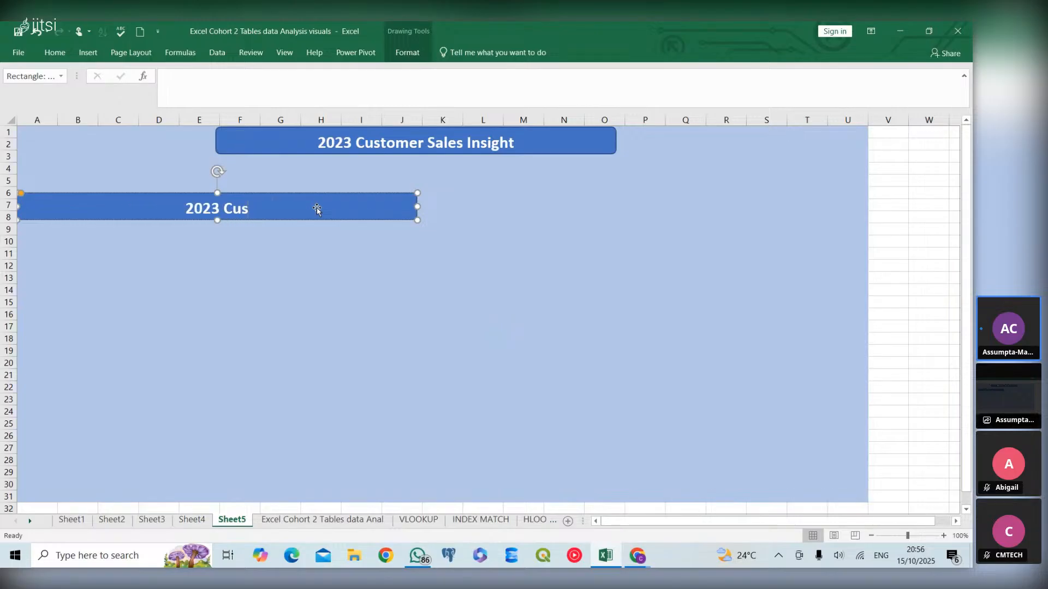
key(BackSpace)
key(BackSpace)
key(BackSpace)
key(BackSpace)
click(375, 246)
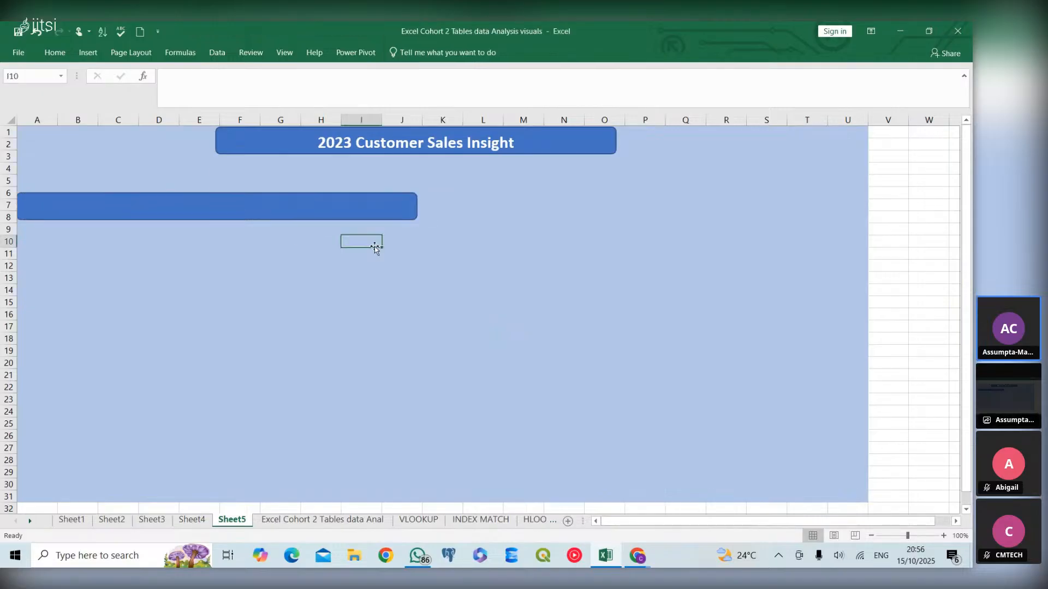
- Enlarge the blank shape into a panel box spanning about columns A to G and rows 4 to 17, reducing its corner rounding
click(332, 211)
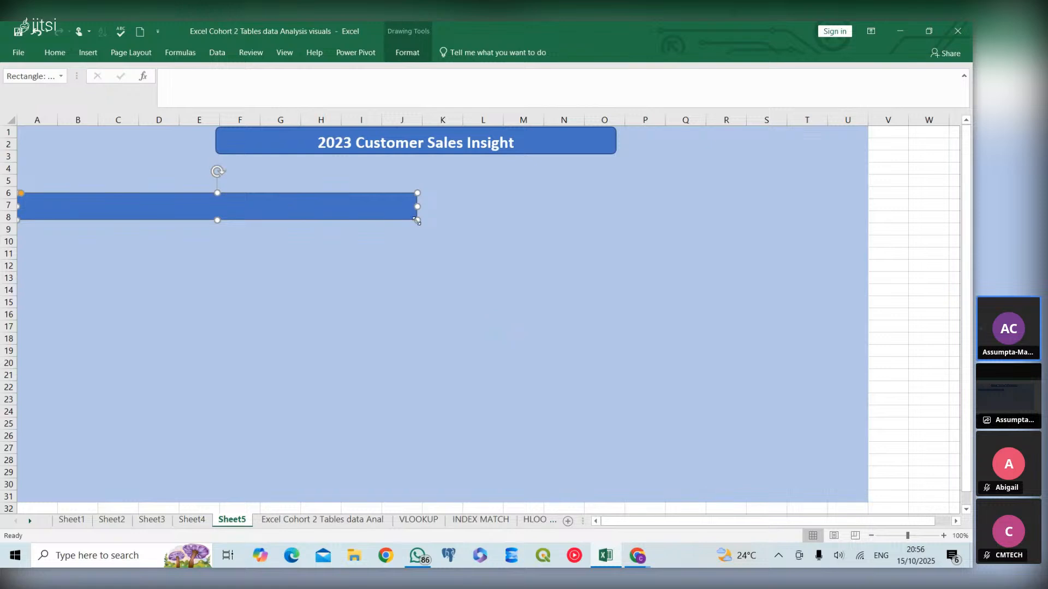
drag(418, 220, 285, 352)
drag(167, 254, 165, 227)
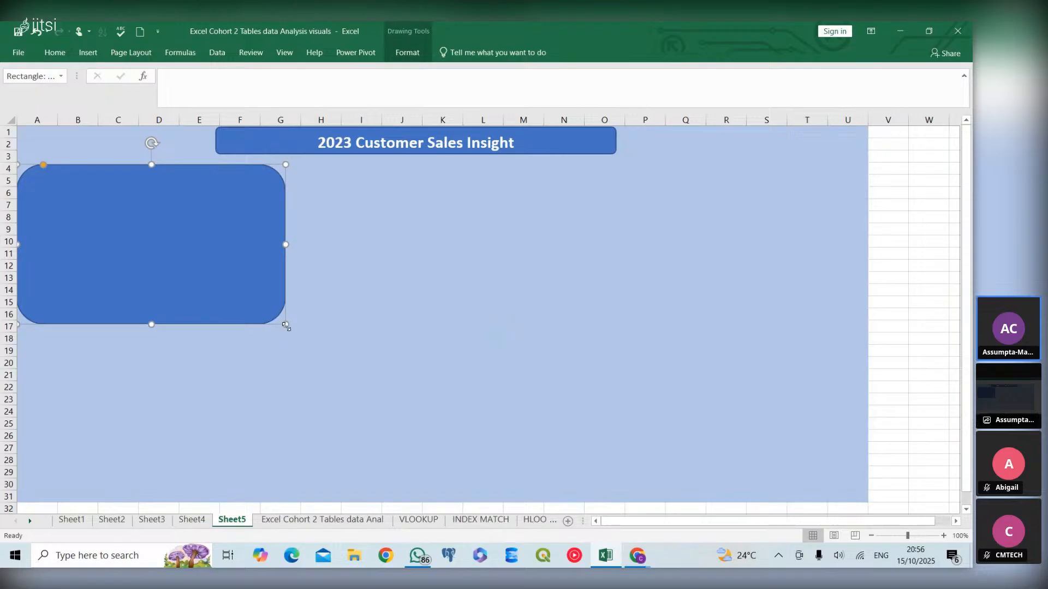
mouse_move(284, 325)
mouse_down()
mouse_move(266, 311)
mouse_move(293, 330)
mouse_up()
drag(197, 283, 201, 284)
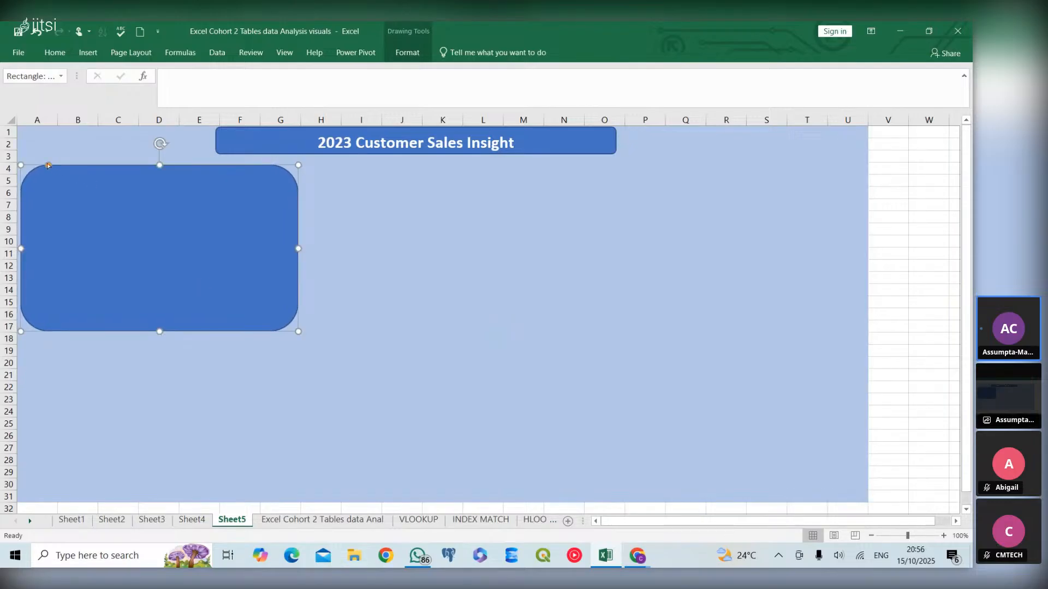
drag(48, 166, 31, 165)
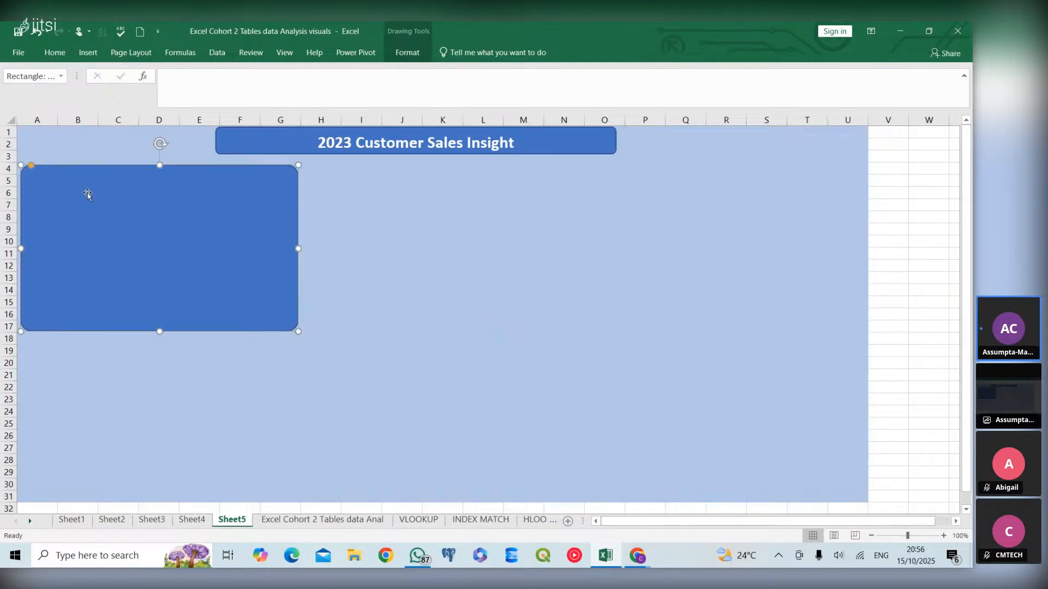
drag(102, 206, 104, 203)
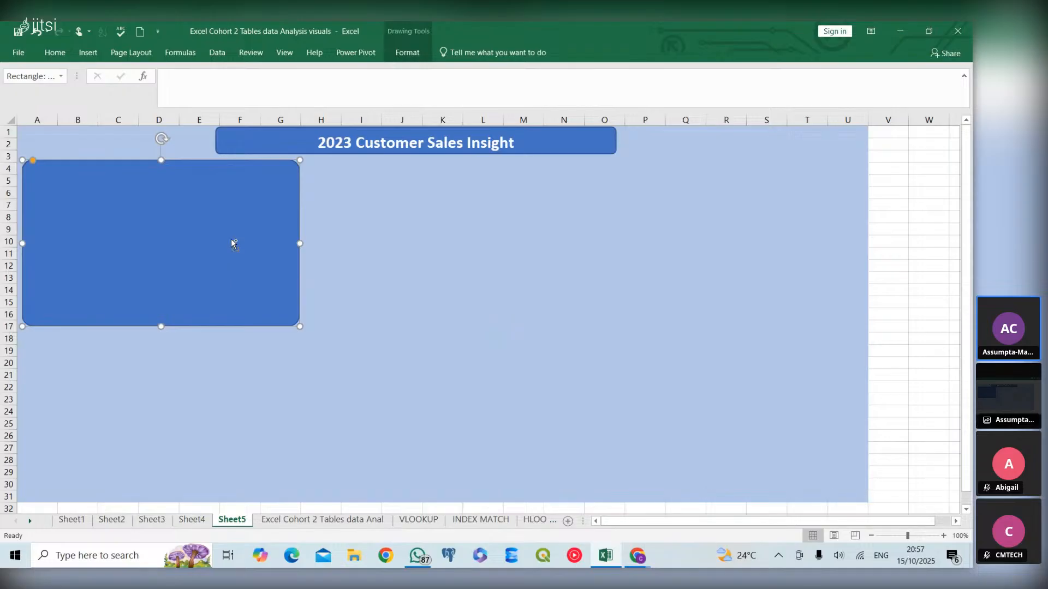
- Duplicate the panel box three times
key(ctrl+d)
key(ctrl+d)
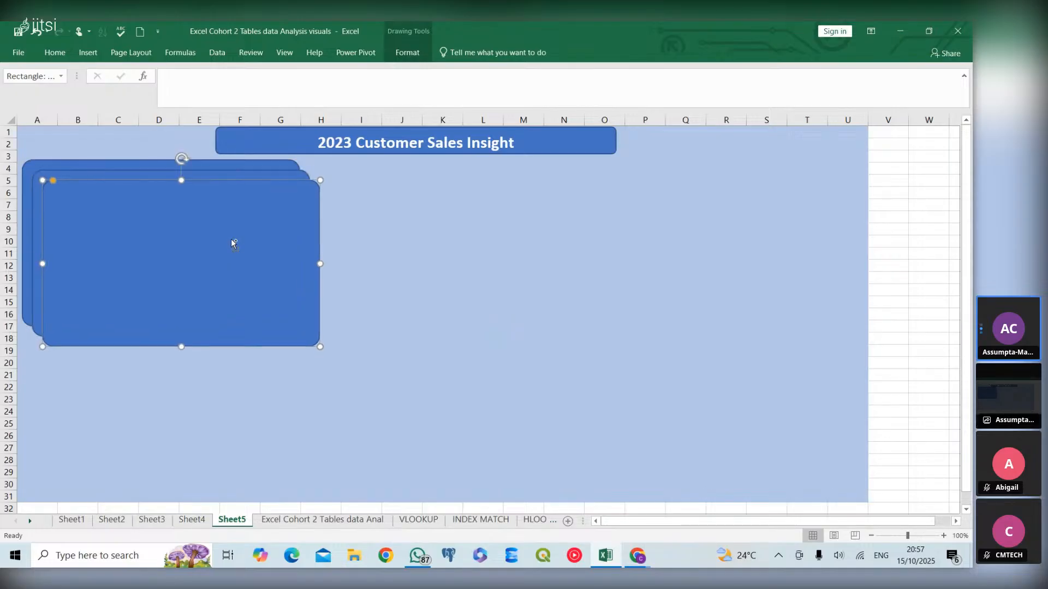
key(ctrl+d)
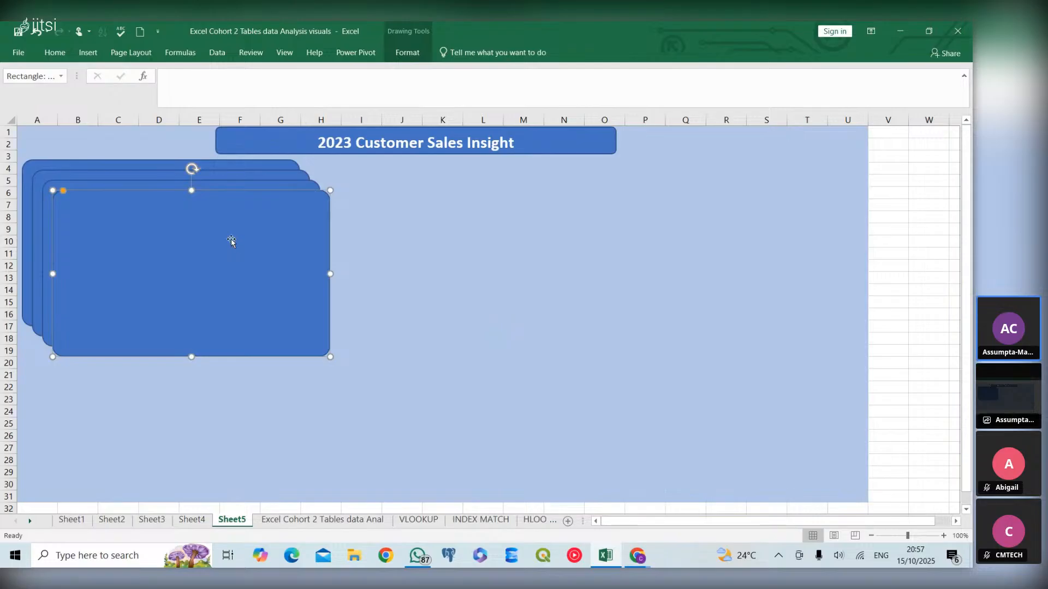
- Arrange the four panel boxes into a two-by-two grid below the header banner
drag(231, 241, 199, 356)
drag(290, 343, 538, 222)
drag(171, 275, 173, 431)
drag(221, 256, 523, 428)
drag(553, 430, 540, 435)
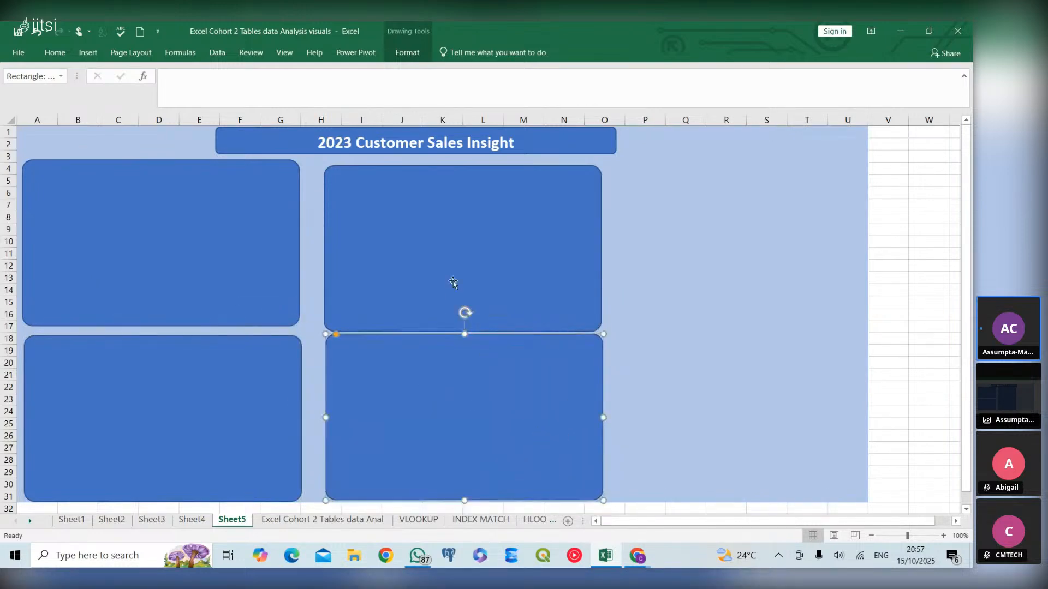
- Nudge the four panel boxes so the grid's rows and columns line up evenly
click(427, 252)
drag(426, 247, 414, 242)
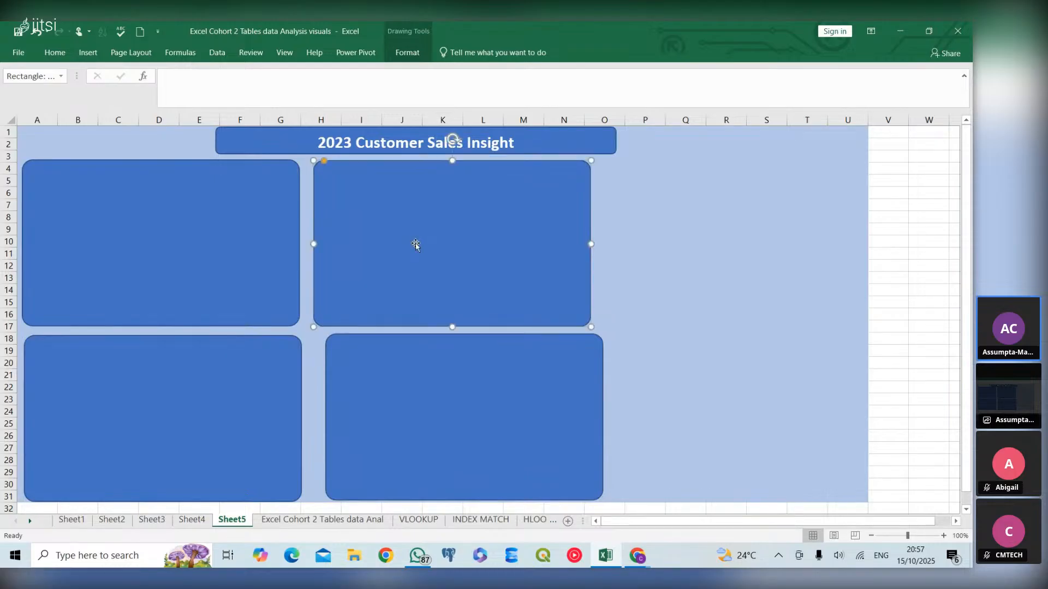
click(194, 210)
drag(193, 209, 195, 211)
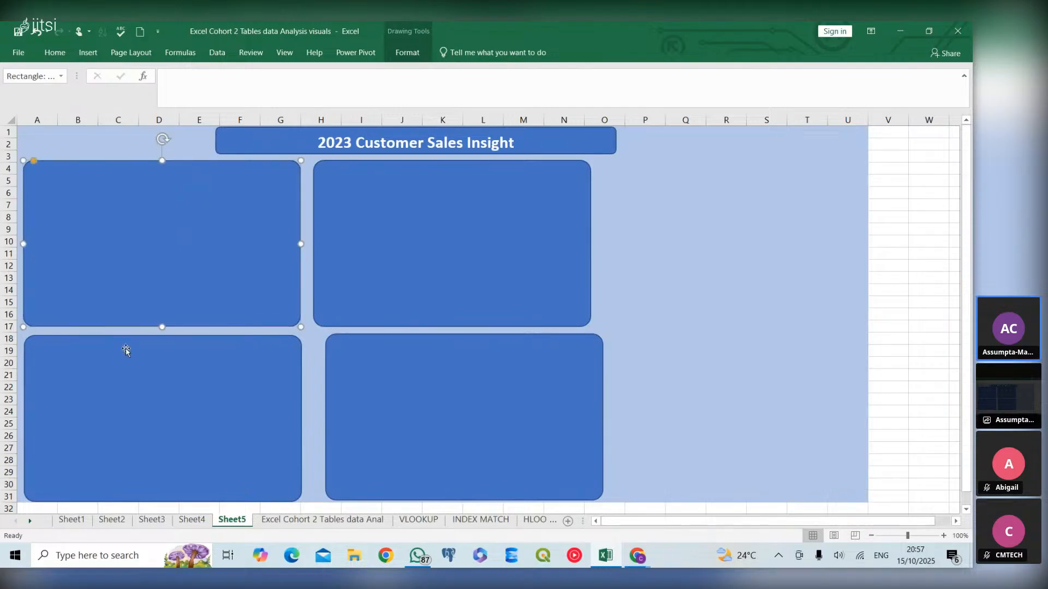
click(131, 396)
drag(131, 397, 129, 392)
drag(412, 391, 402, 387)
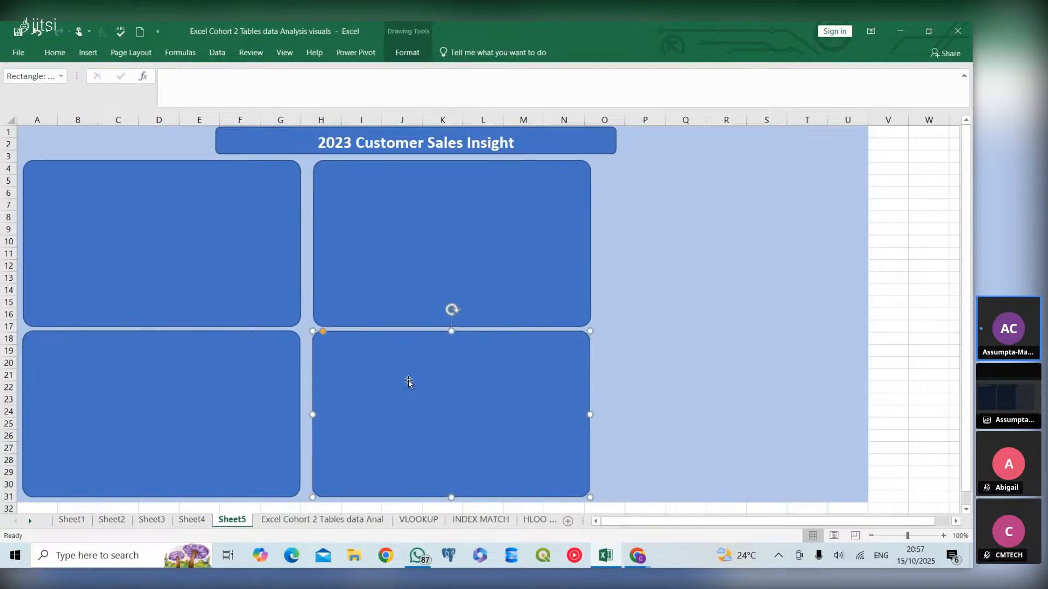
click(476, 271)
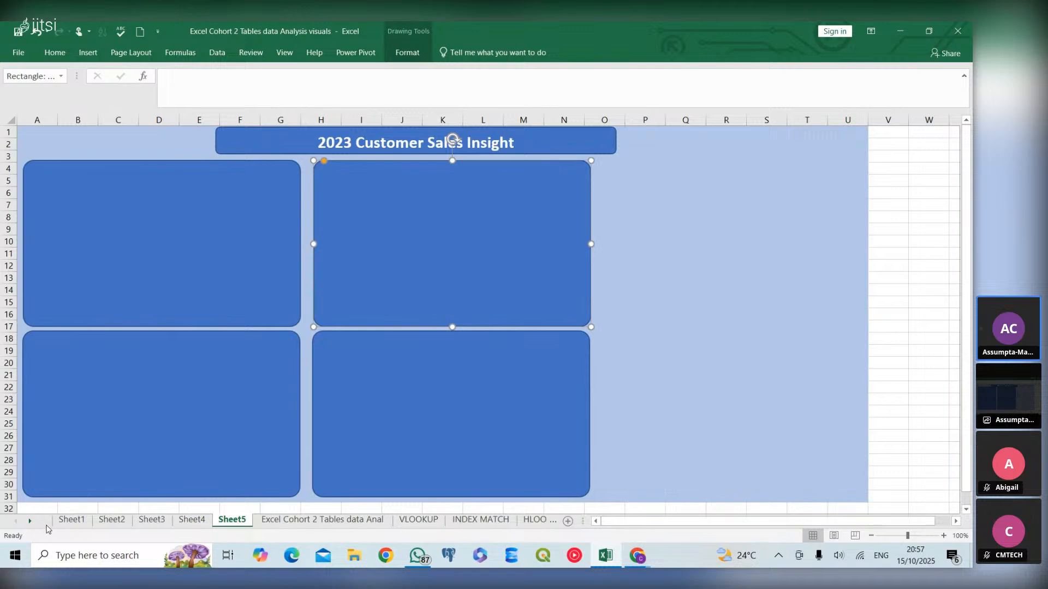
- Rename Sheet1 as Total Rev by Gen
click(66, 521)
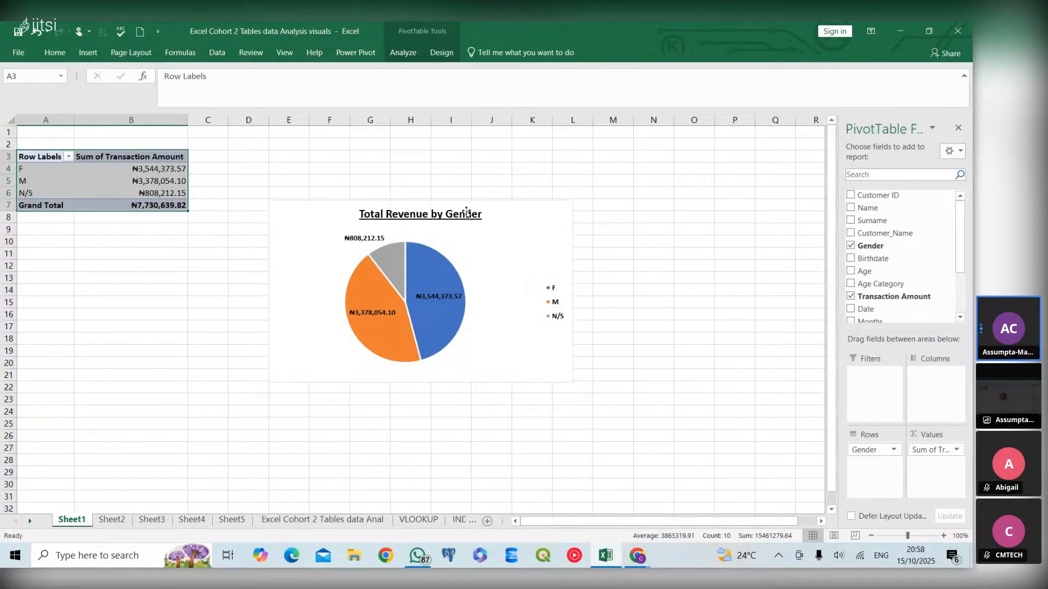
click(71, 520)
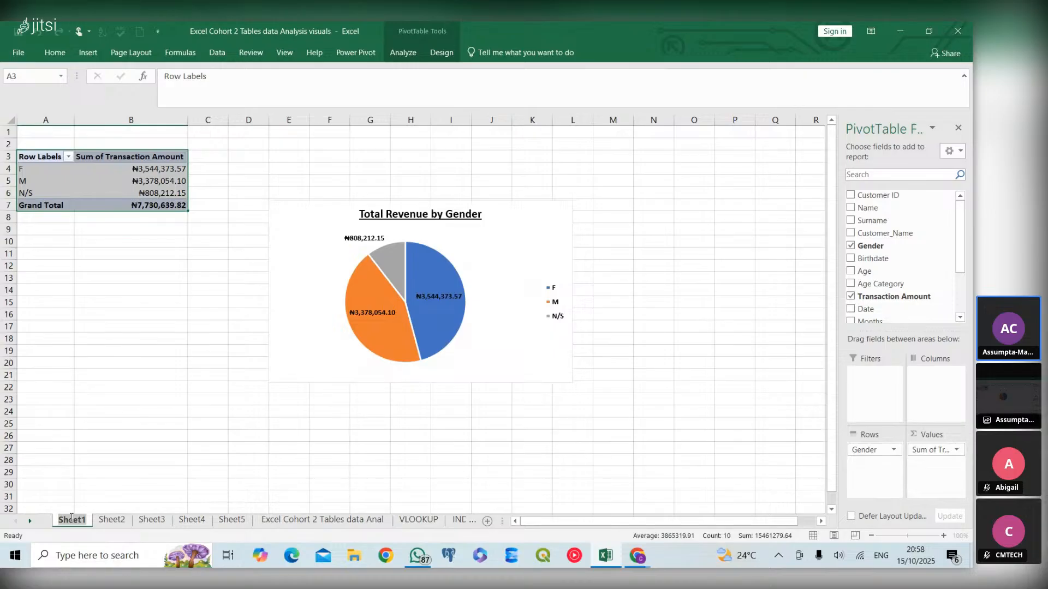
text(Total)
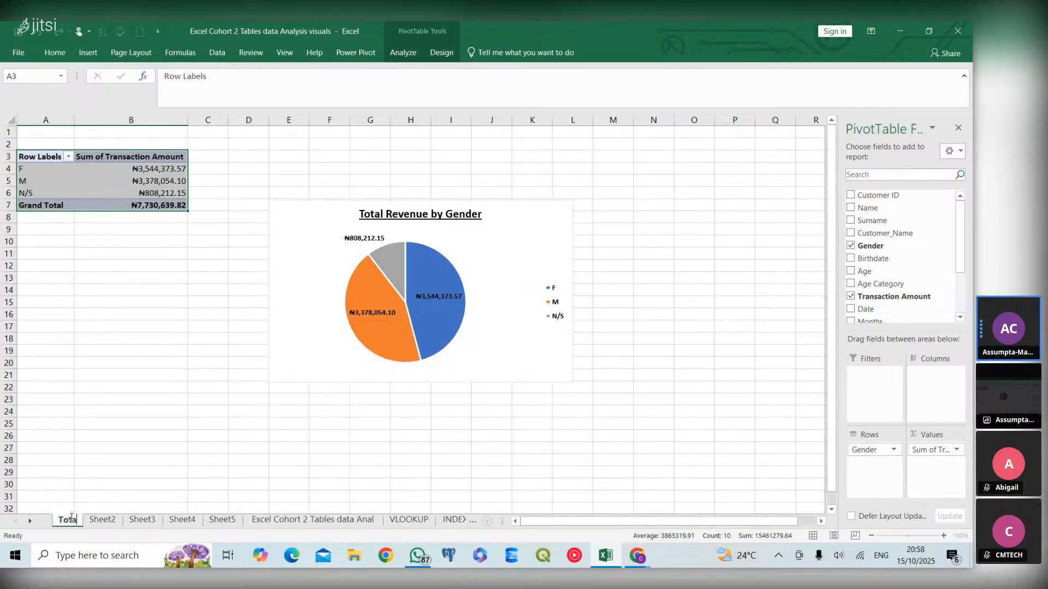
text( Rev)
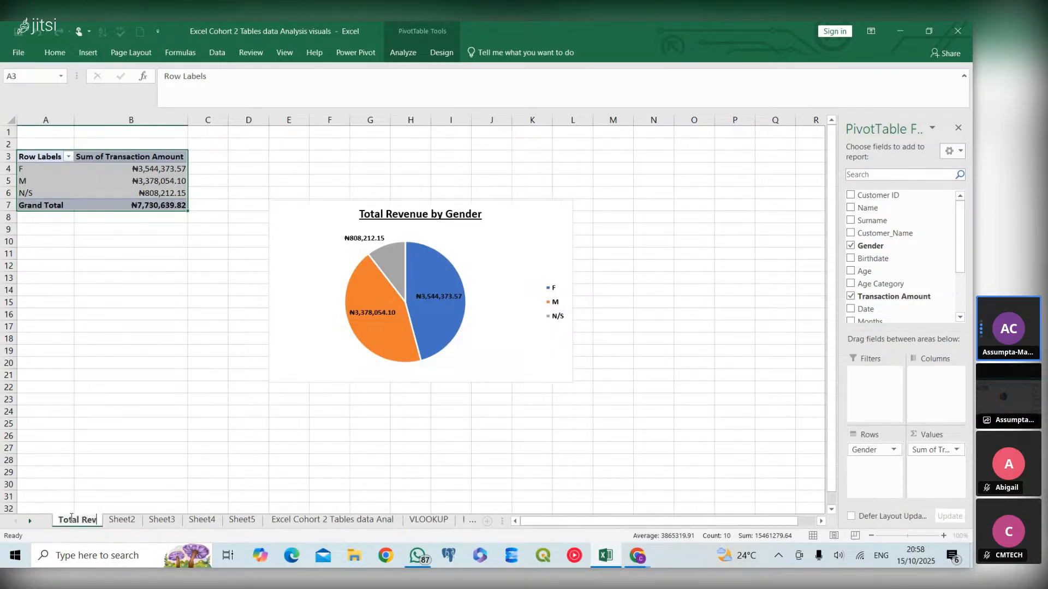
text( by)
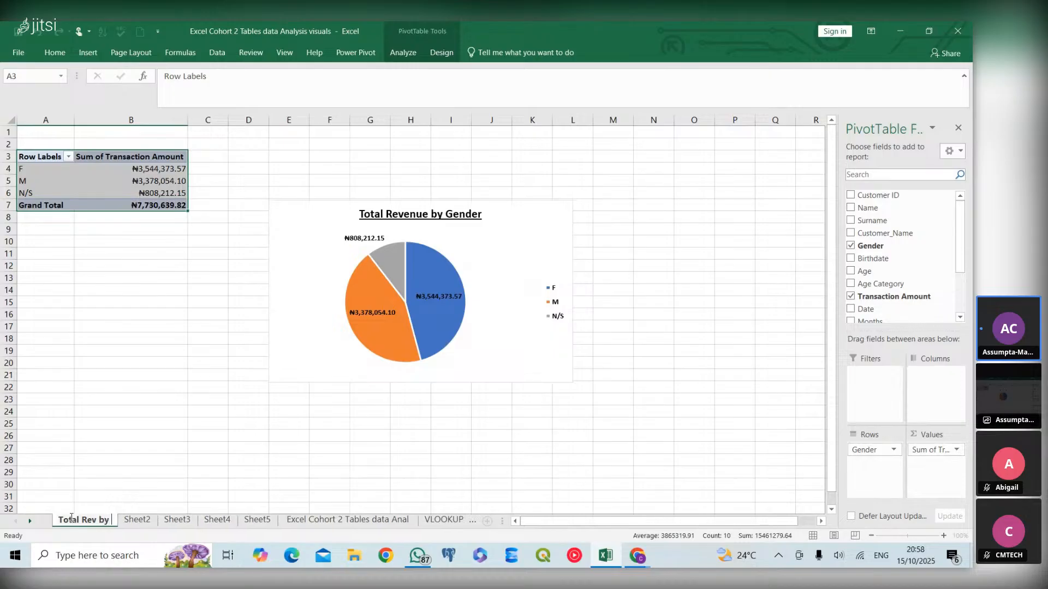
text( Ge)
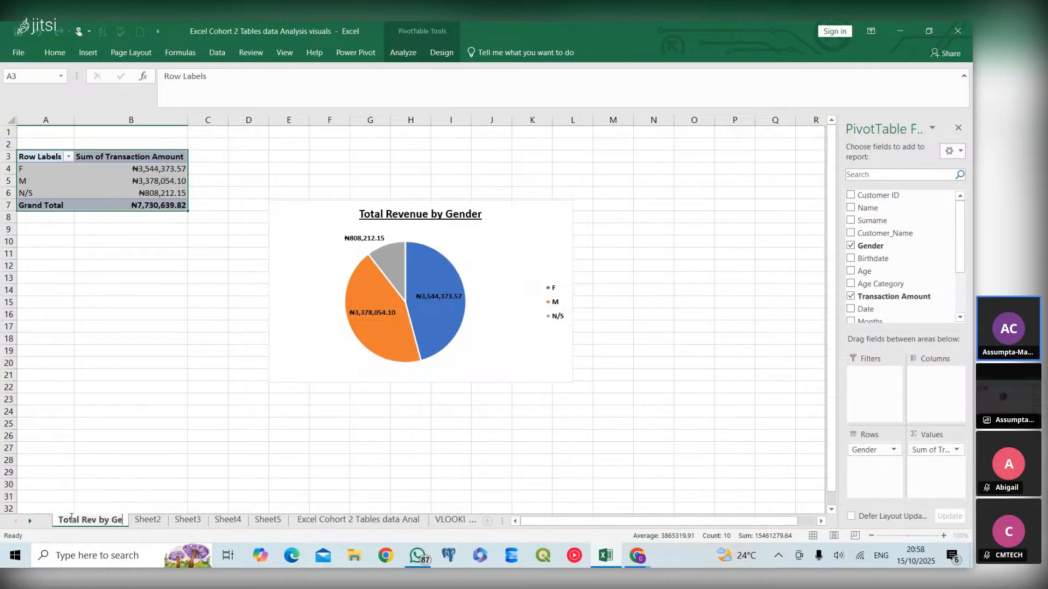
text(n)
key(Return)
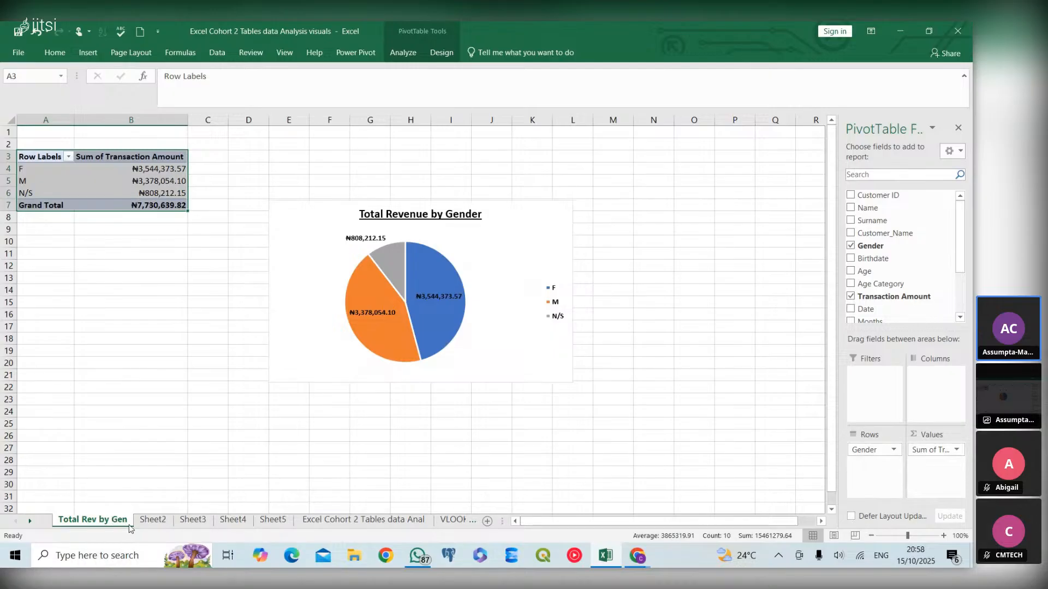
- Switch between Sheet2, Sheet3 and Total Rev by Gen to review their pivot charts
click(146, 521)
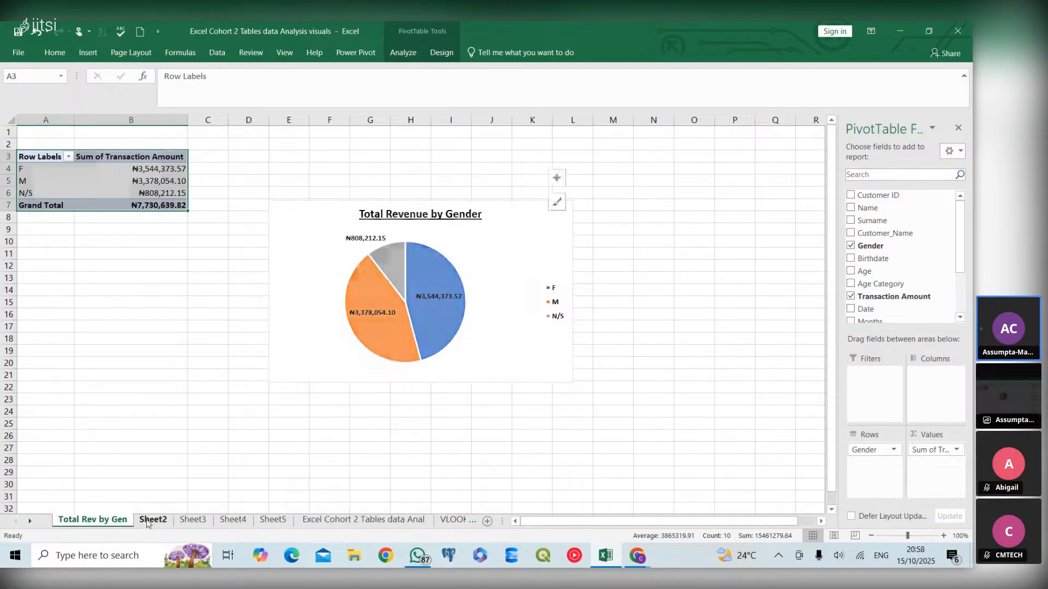
click(193, 522)
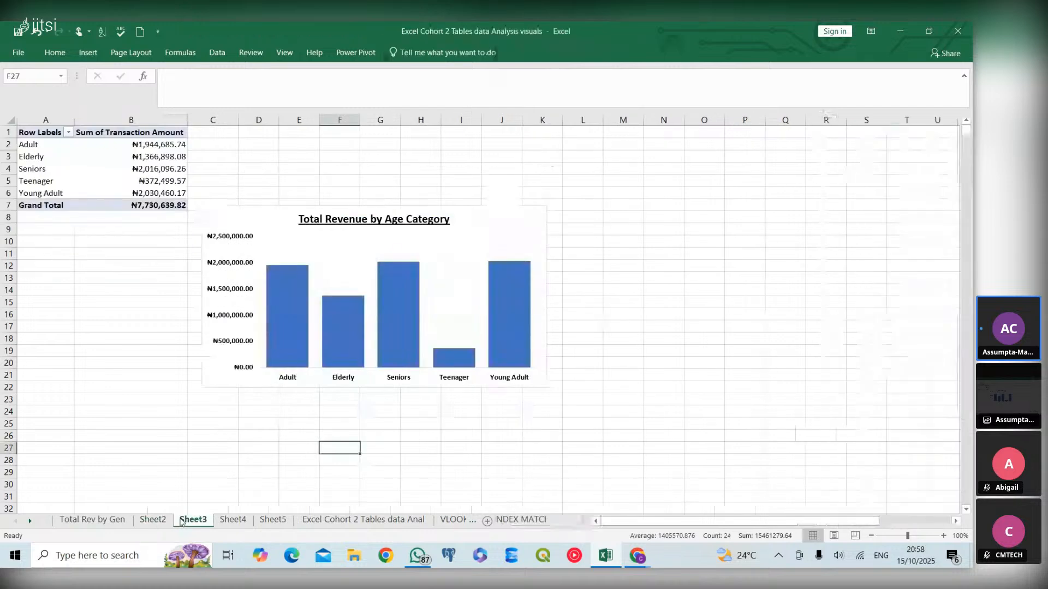
click(148, 521)
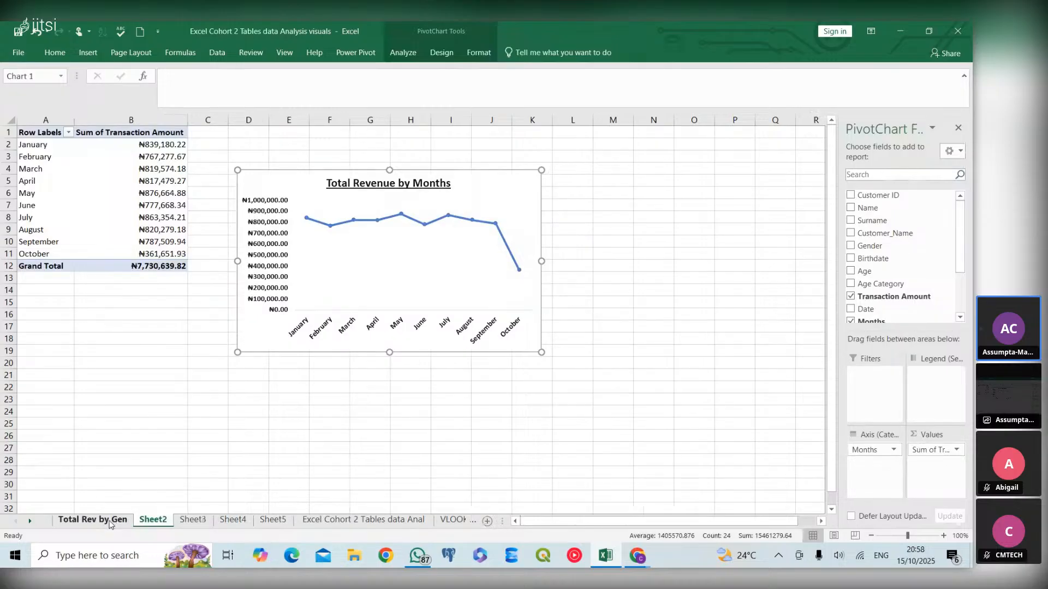
click(110, 521)
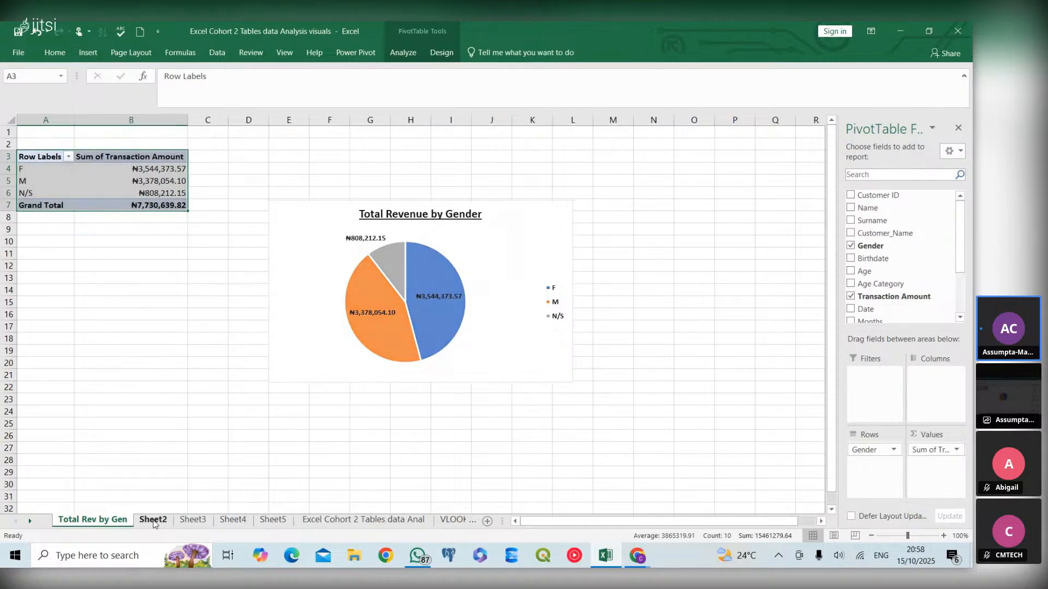
click(153, 520)
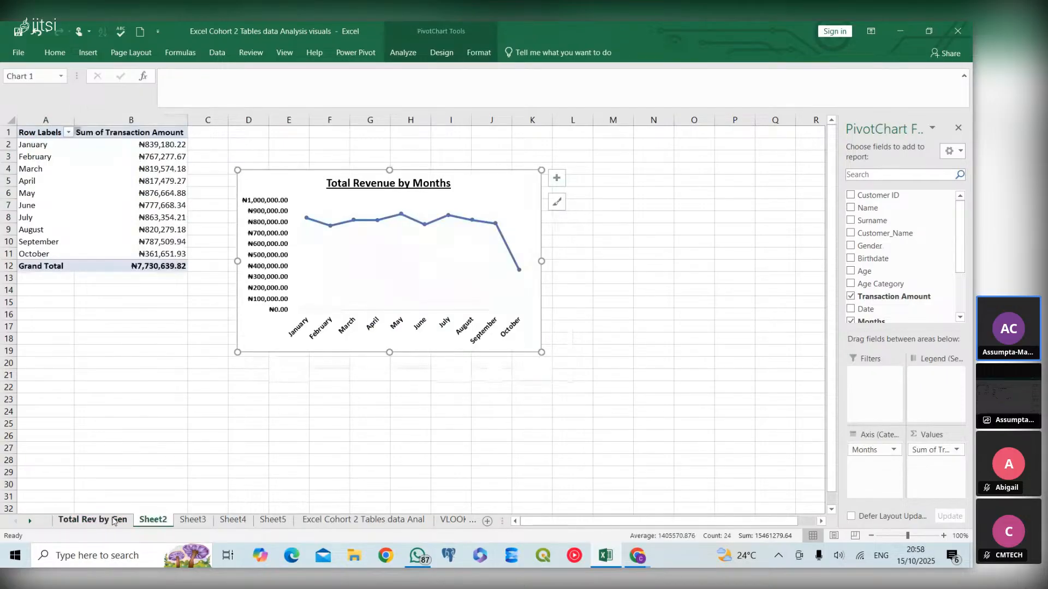
- Copy the Total Revenue by Gender pie chart onto the dashboard sheet and fit it inside the top-left panel box
click(92, 520)
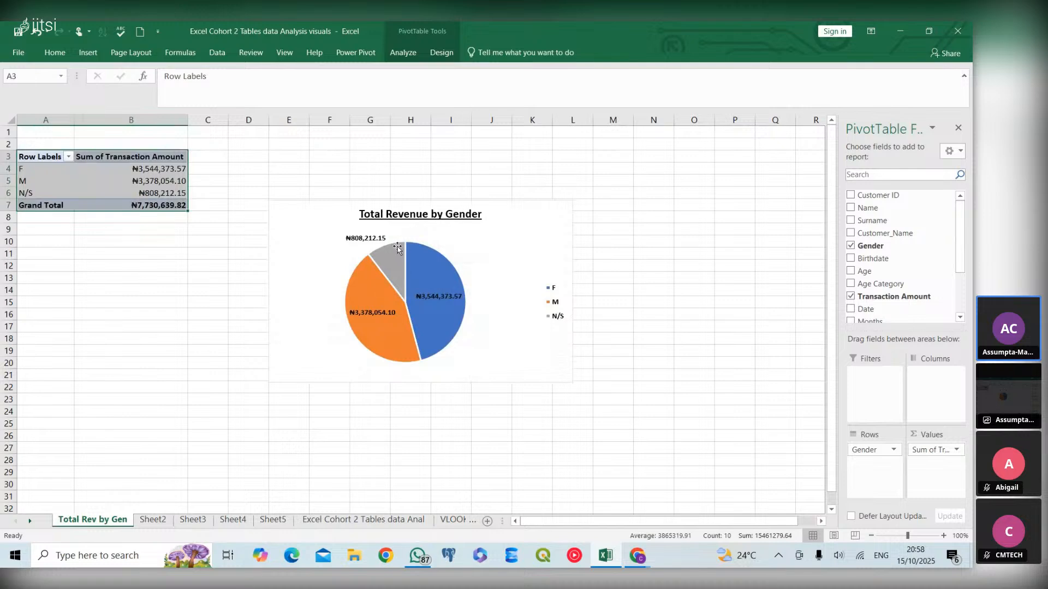
click(471, 253)
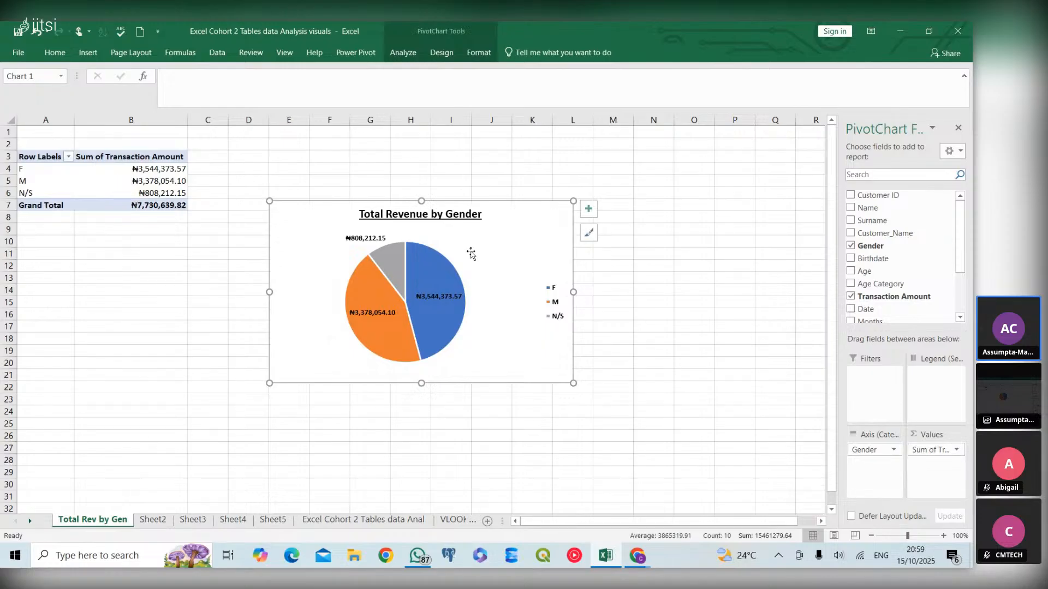
click(270, 520)
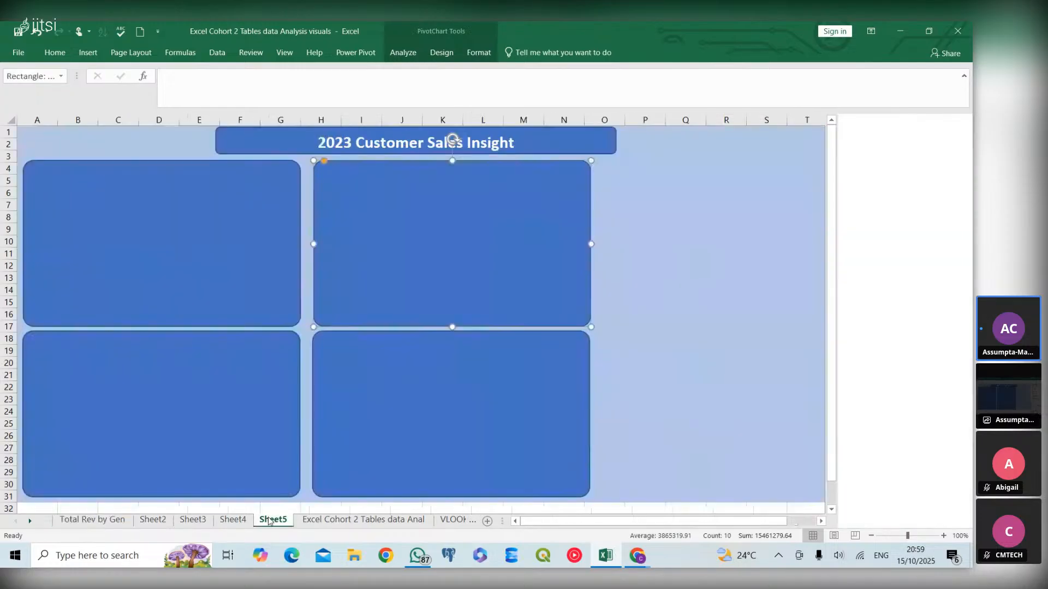
click(135, 206)
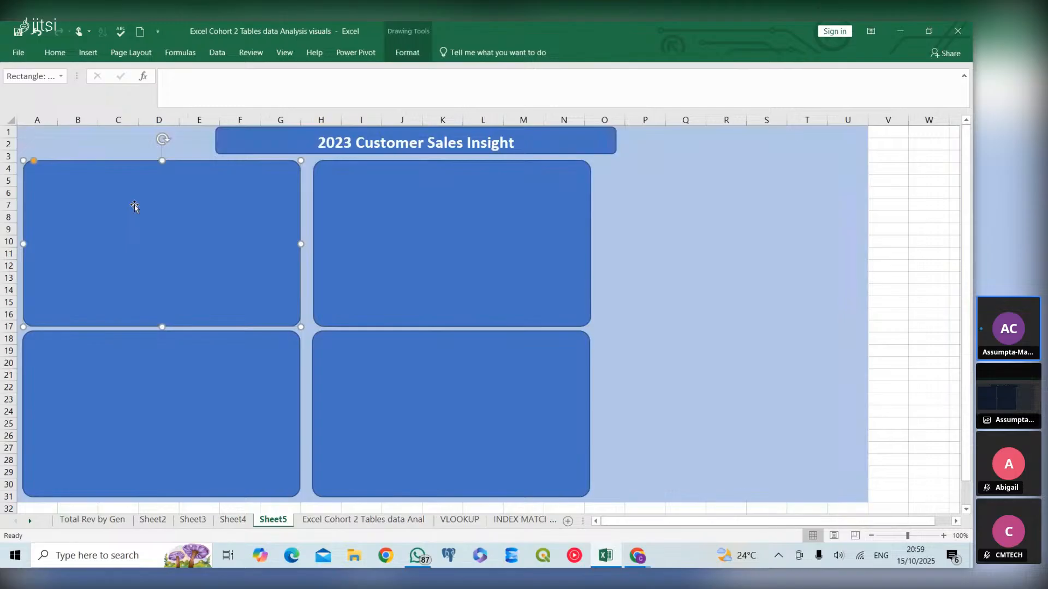
key(ctrl+v)
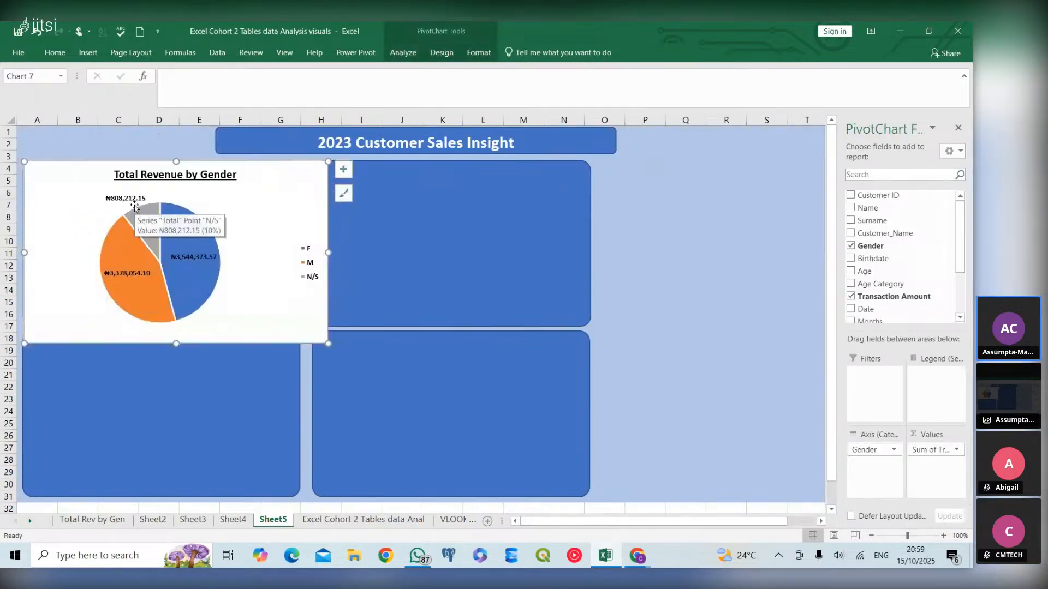
drag(328, 343, 280, 322)
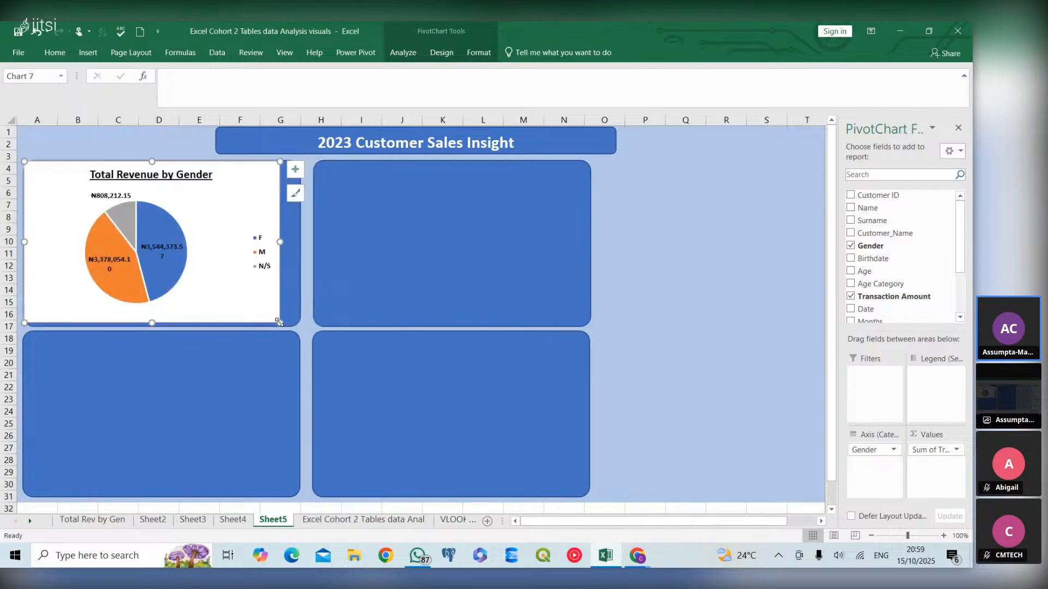
drag(212, 213, 222, 218)
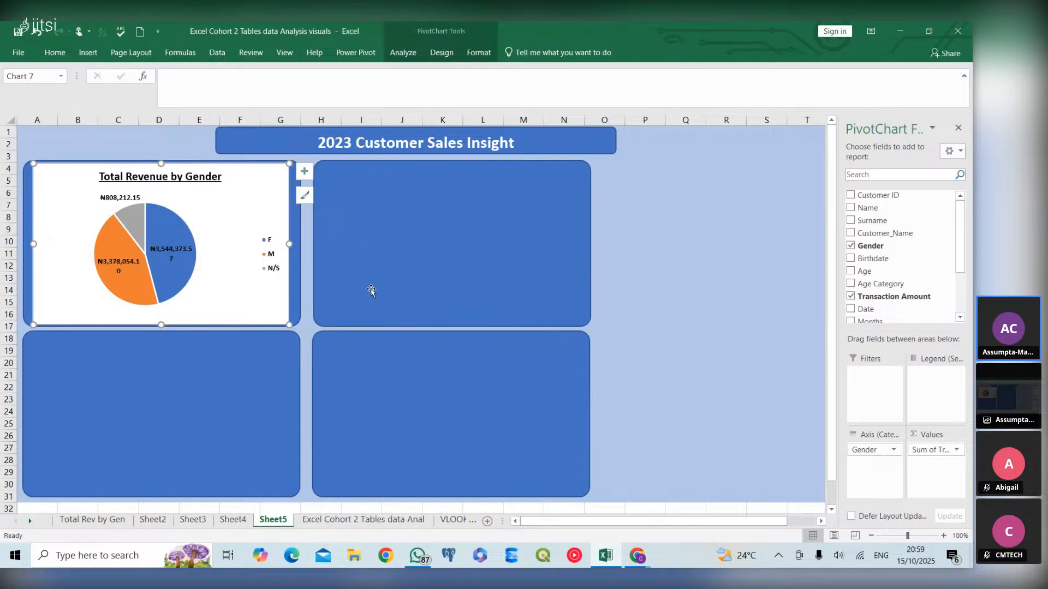
- Open Format Chart Area for the pasted pie chart and set its border to a solid line
right_click(227, 271)
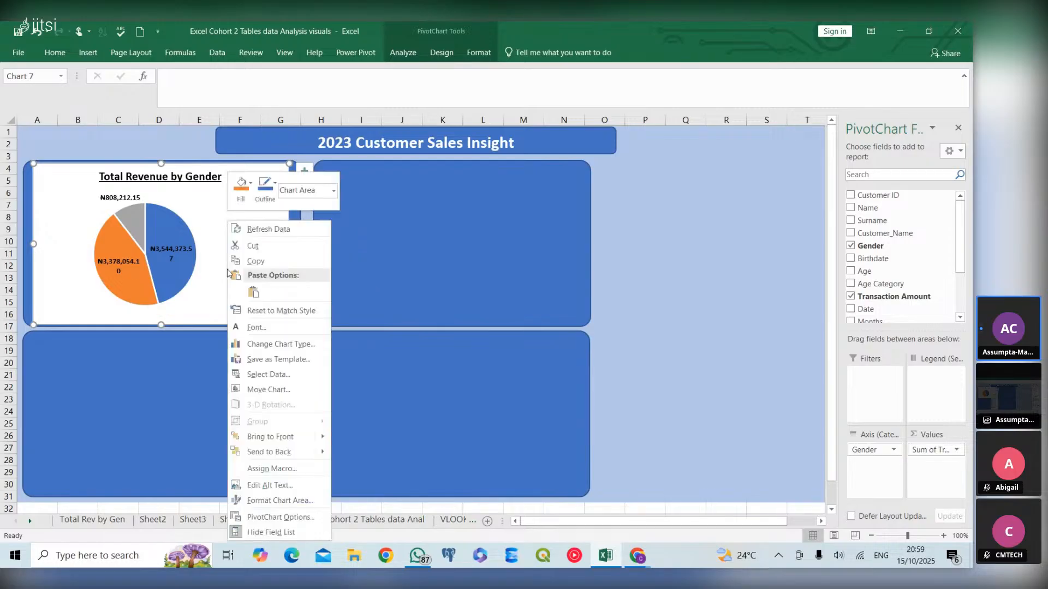
click(266, 500)
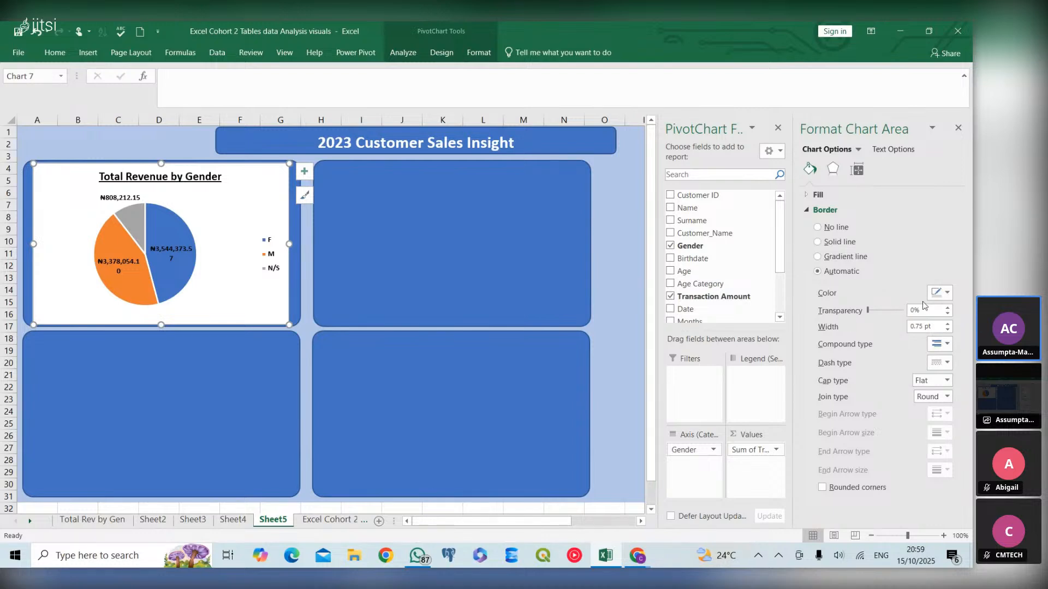
click(948, 296)
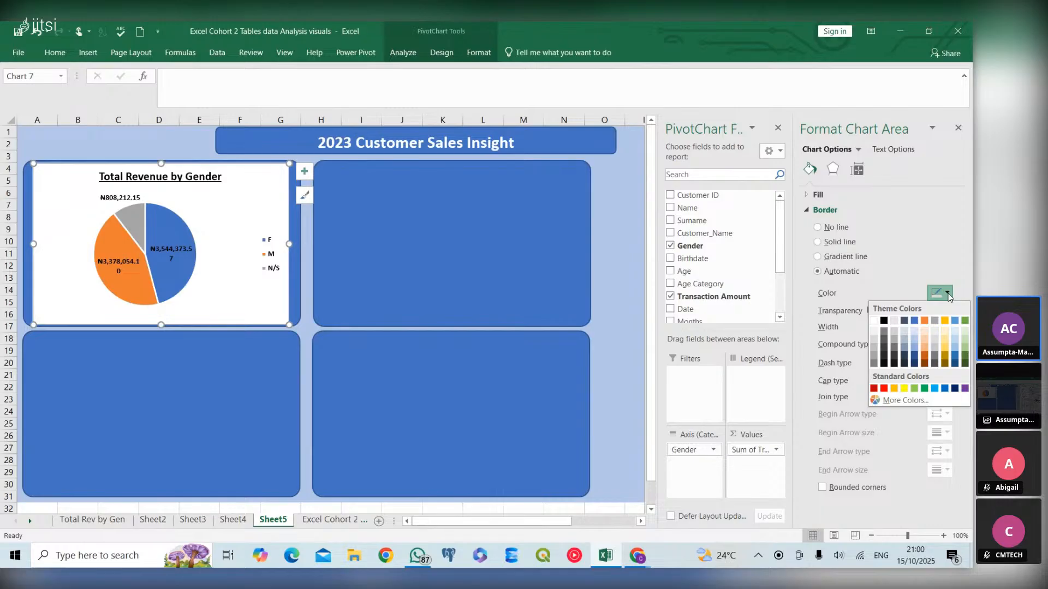
click(887, 288)
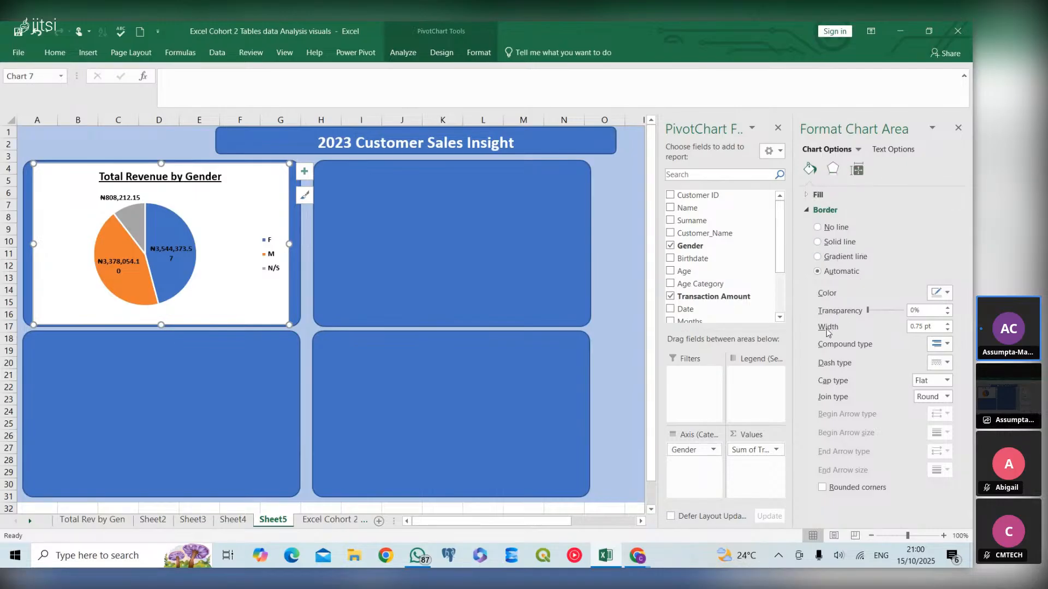
click(888, 316)
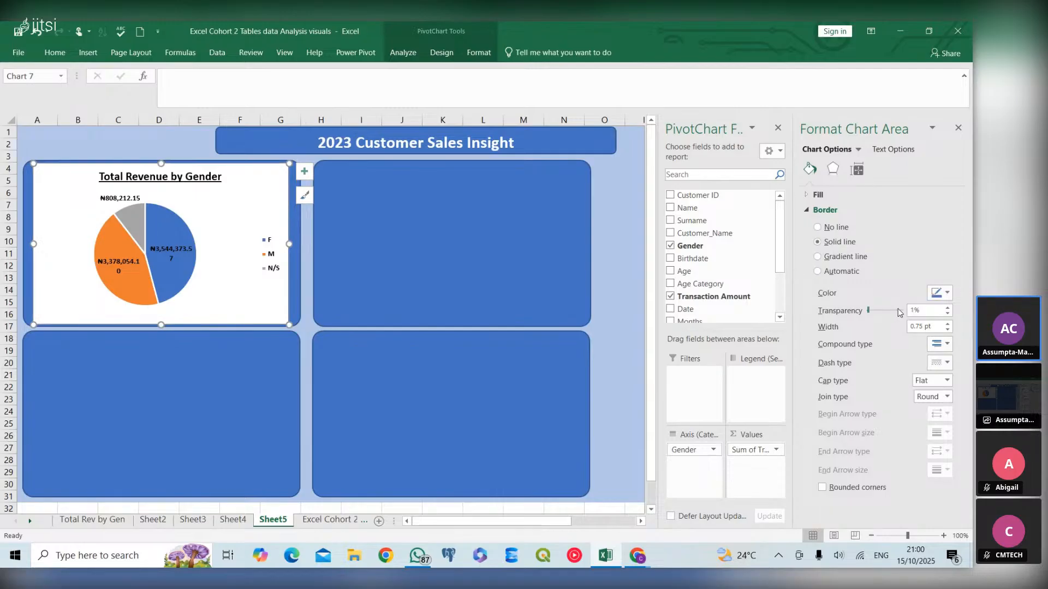
mouse_move(868, 310)
mouse_down()
mouse_move(922, 309)
mouse_move(867, 310)
mouse_up()
- Set the pie chart's chart area fill to No fill so the panel shows through
click(832, 171)
click(810, 169)
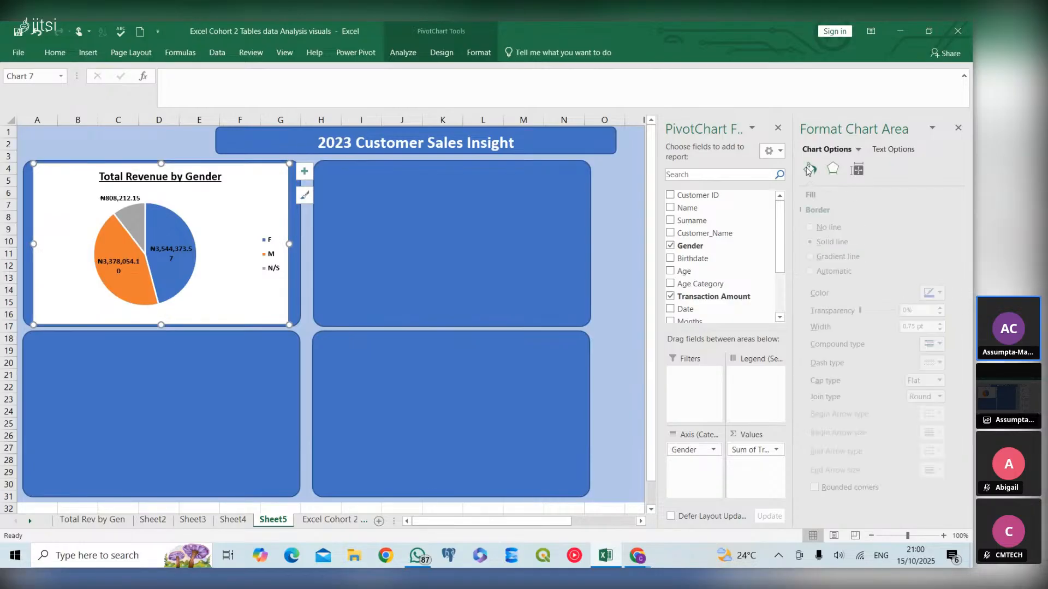
click(807, 197)
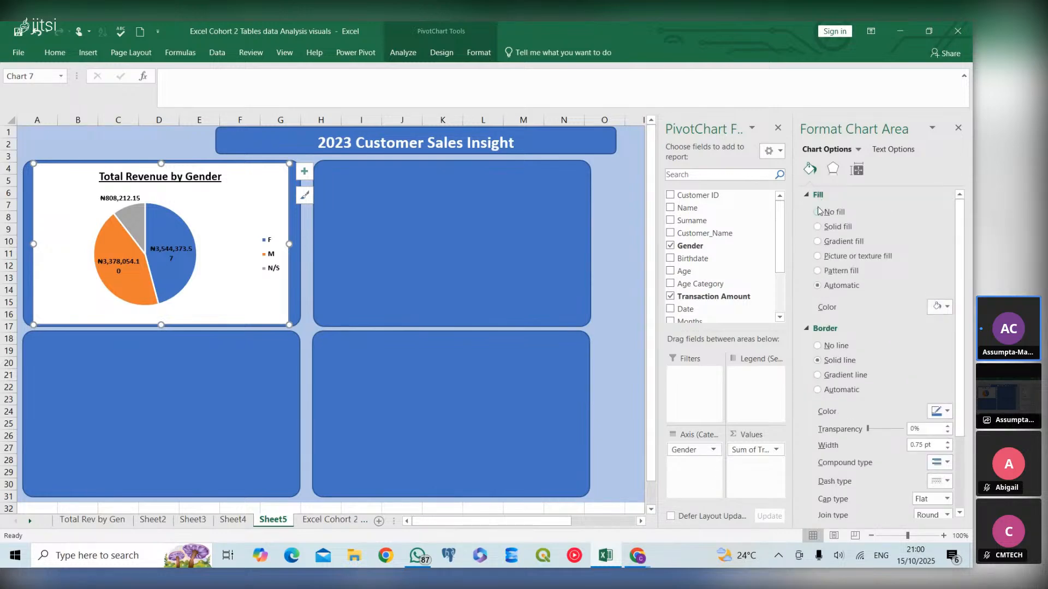
click(818, 213)
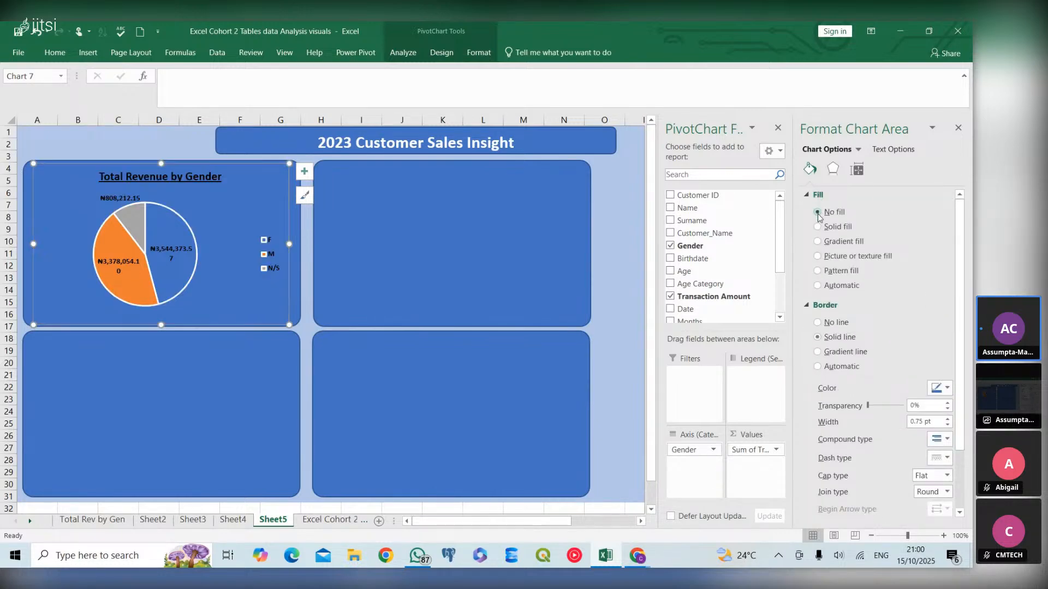
click(554, 290)
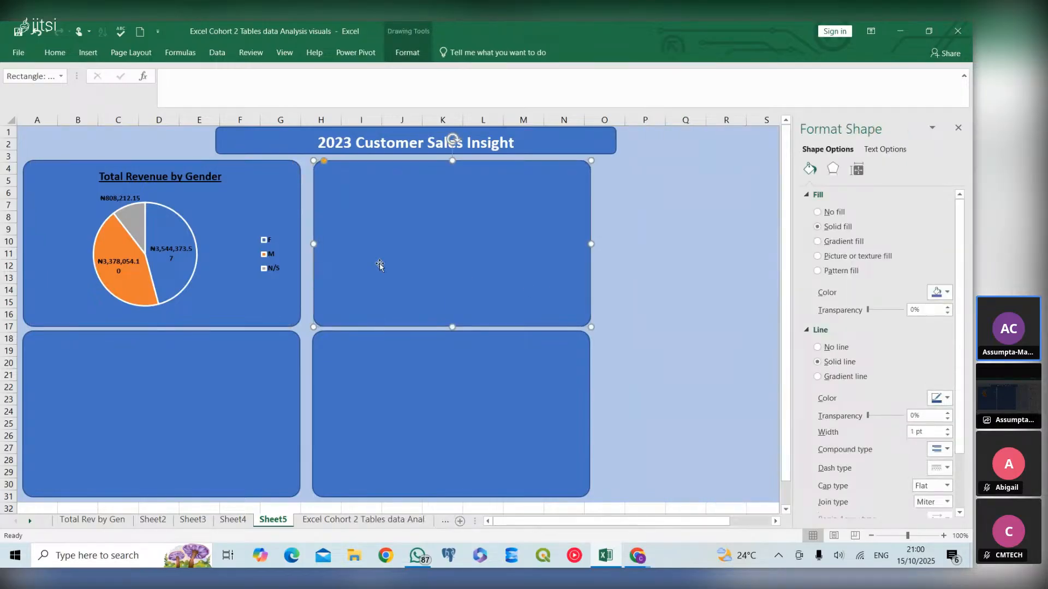
- Remove the pie chart's border by setting it to No line
click(238, 303)
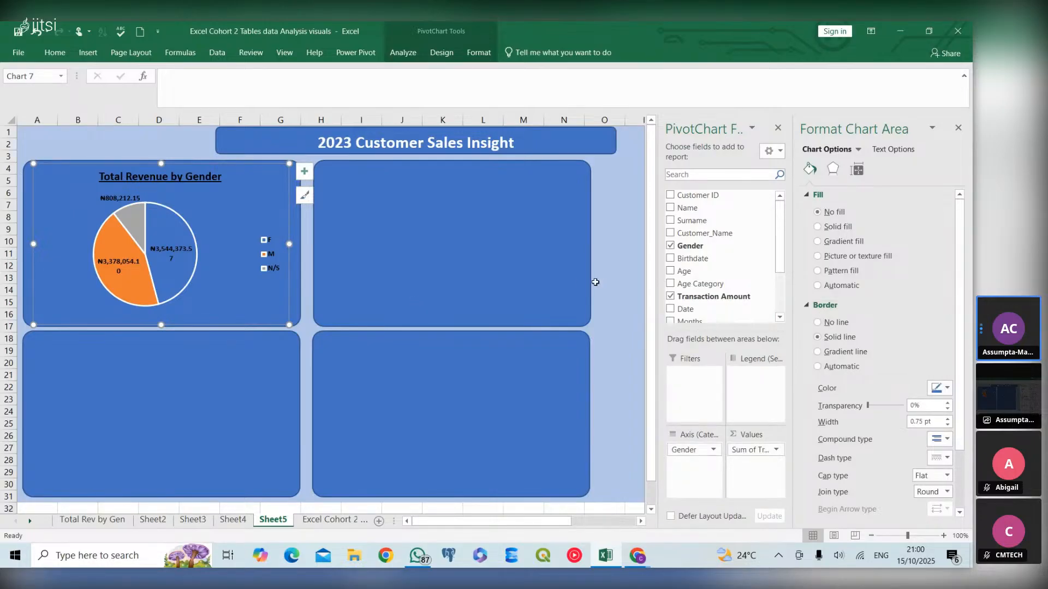
click(816, 323)
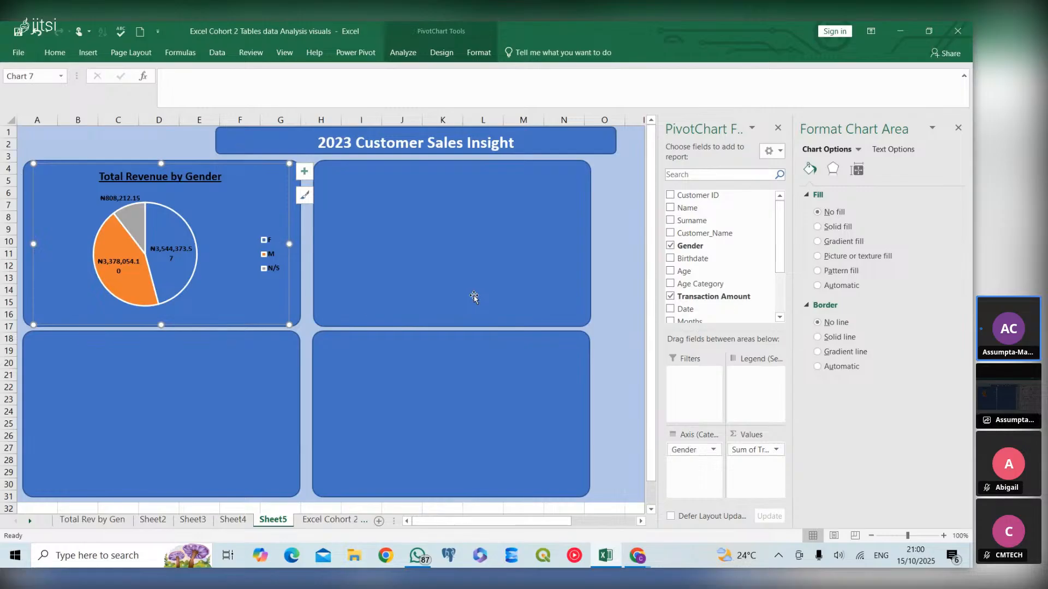
click(220, 360)
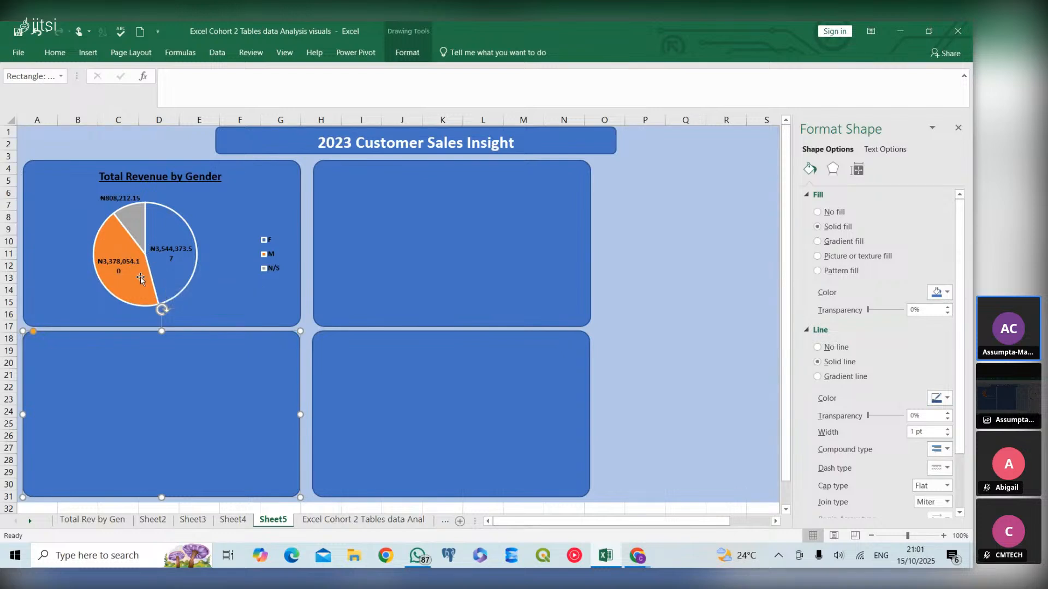
- Recolour the pie chart with the Monochromatic Palette 12 colour scheme from Chart Styles
click(164, 285)
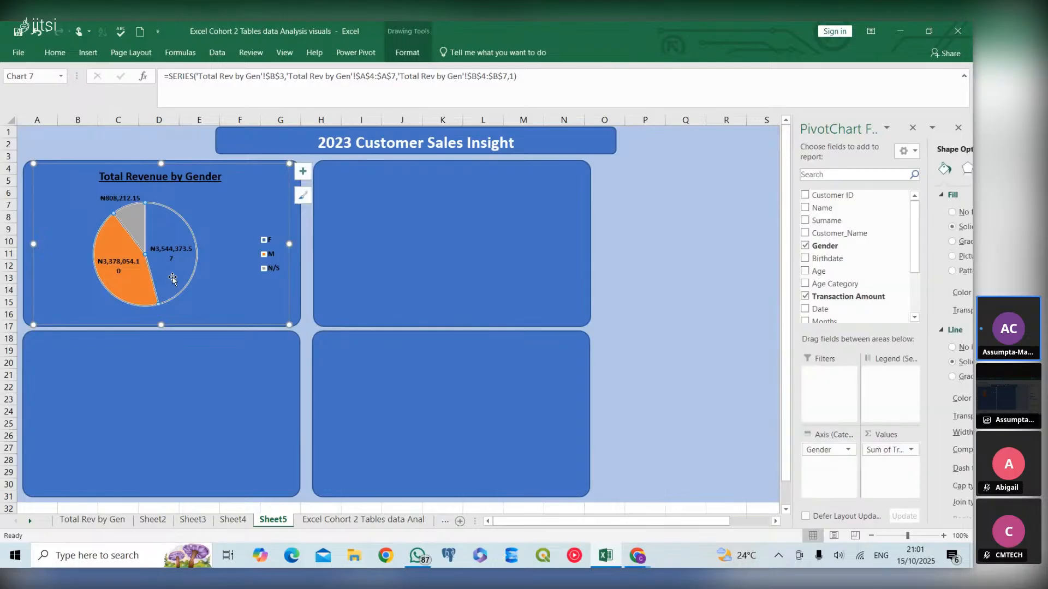
double_click(172, 279)
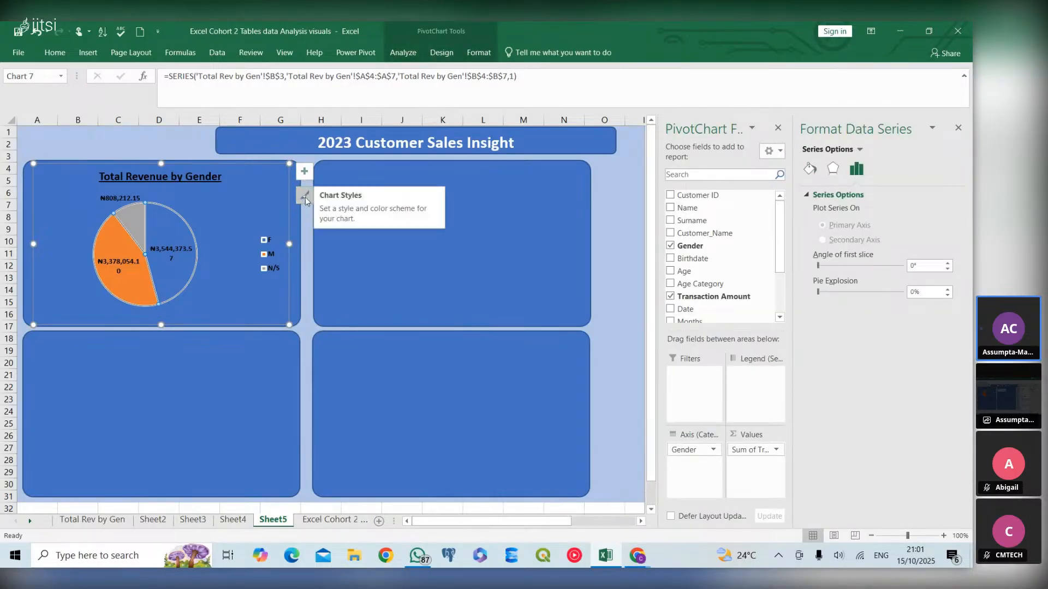
click(306, 198)
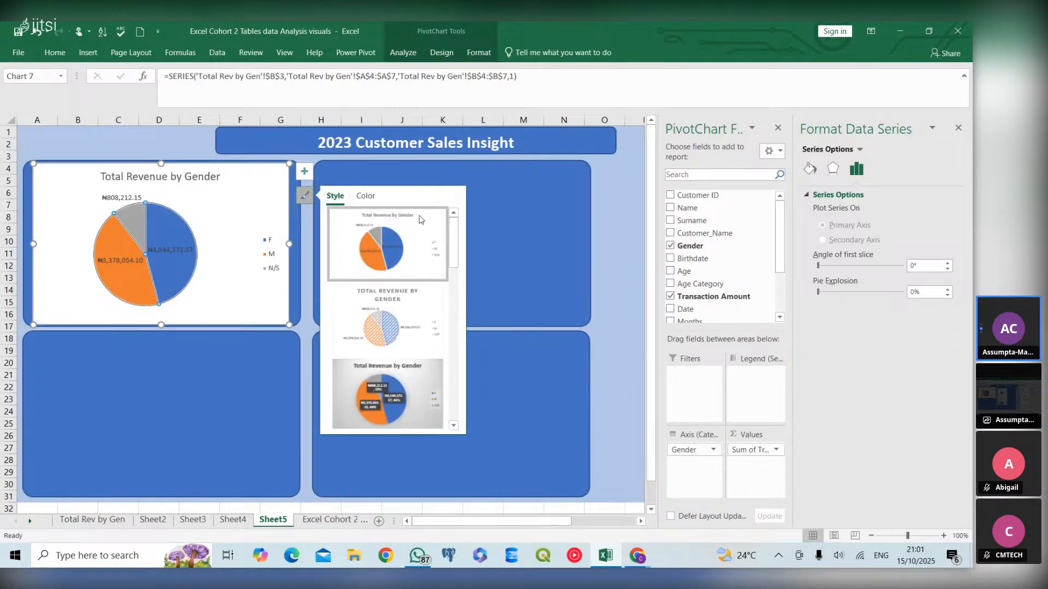
click(365, 196)
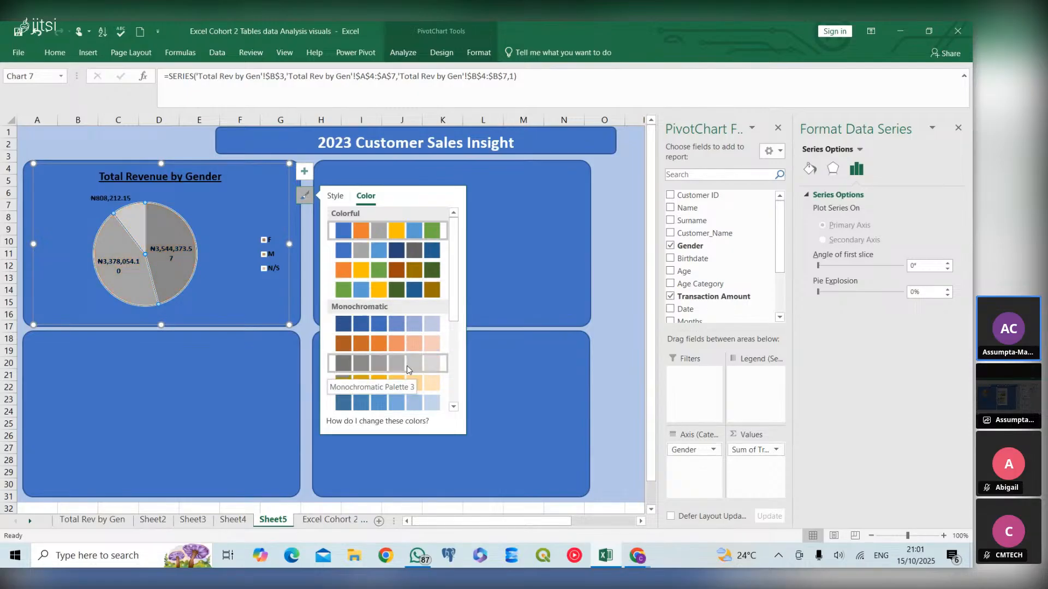
click(453, 406)
click(453, 406)
click(453, 406)
click(453, 406)
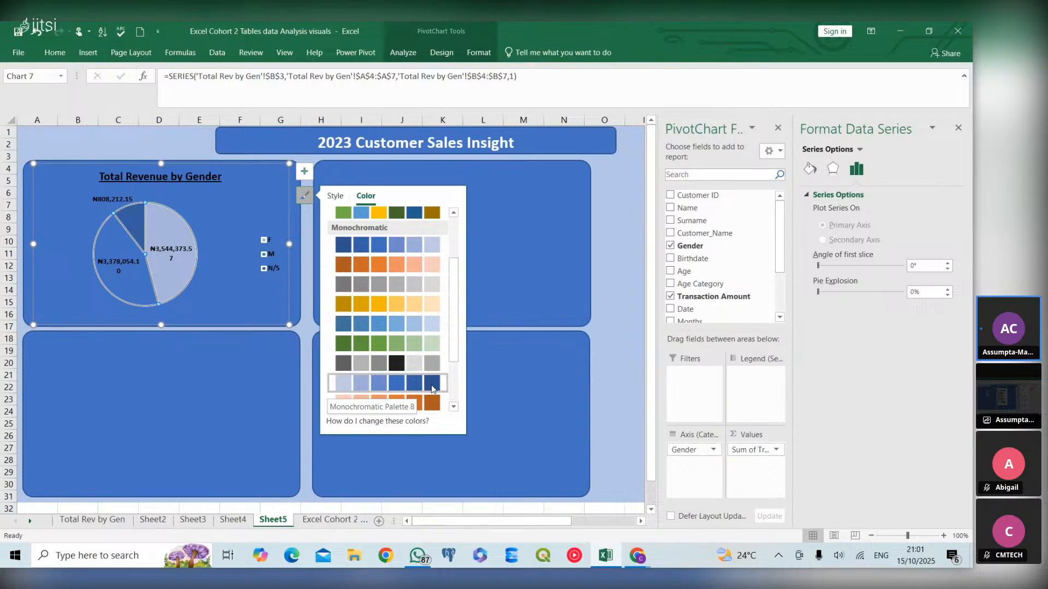
click(453, 406)
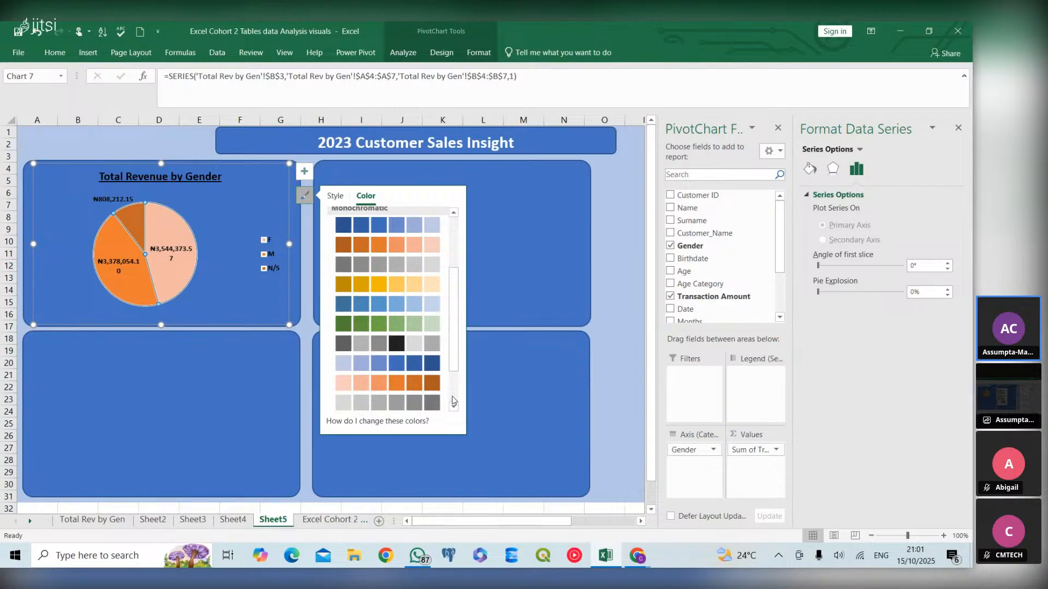
click(453, 407)
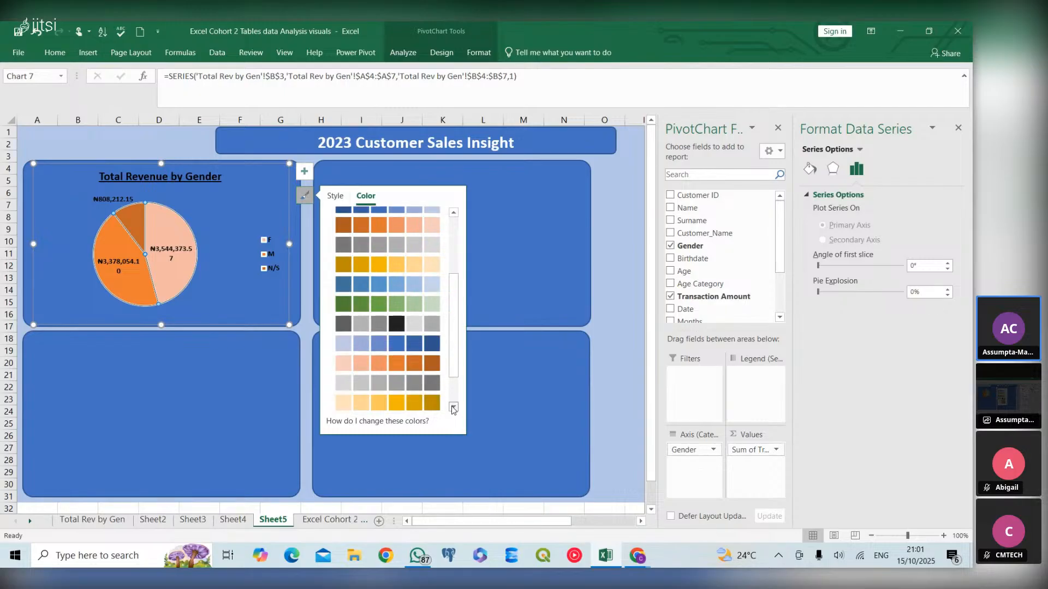
click(452, 407)
click(453, 407)
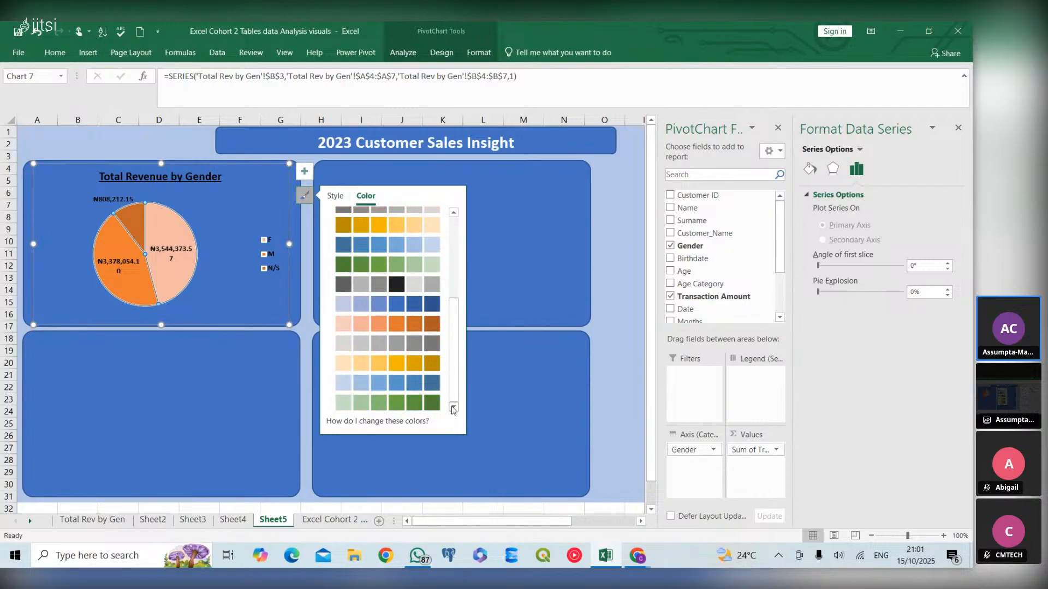
click(421, 384)
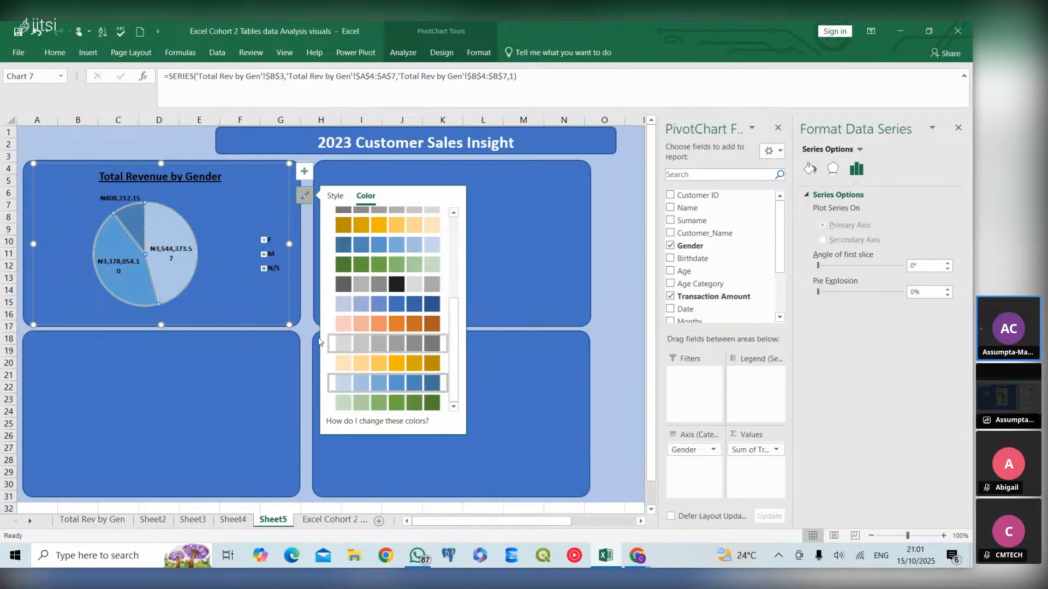
click(267, 395)
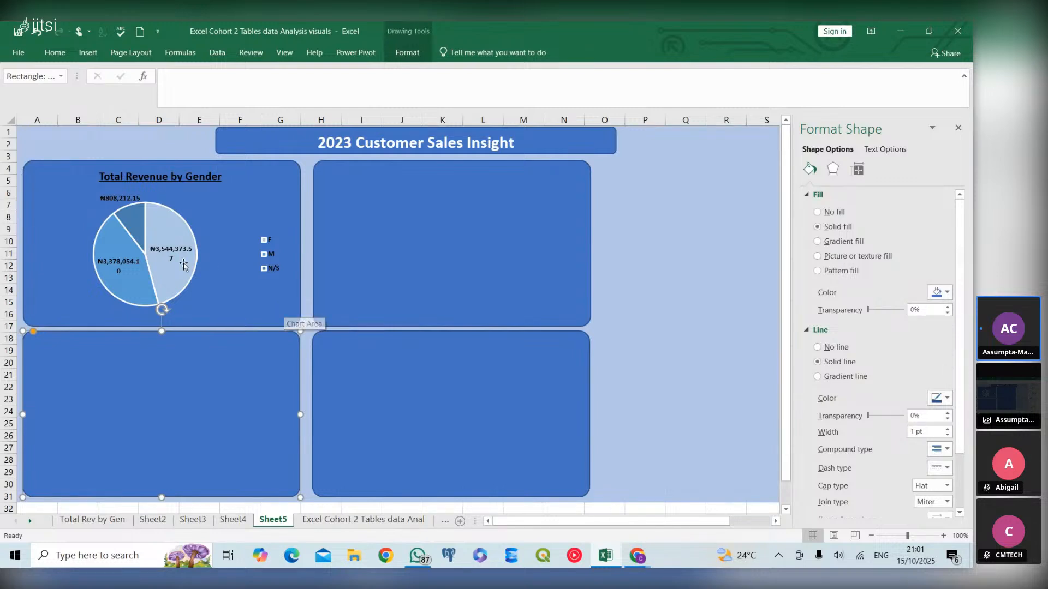
mouse_move(180, 268)
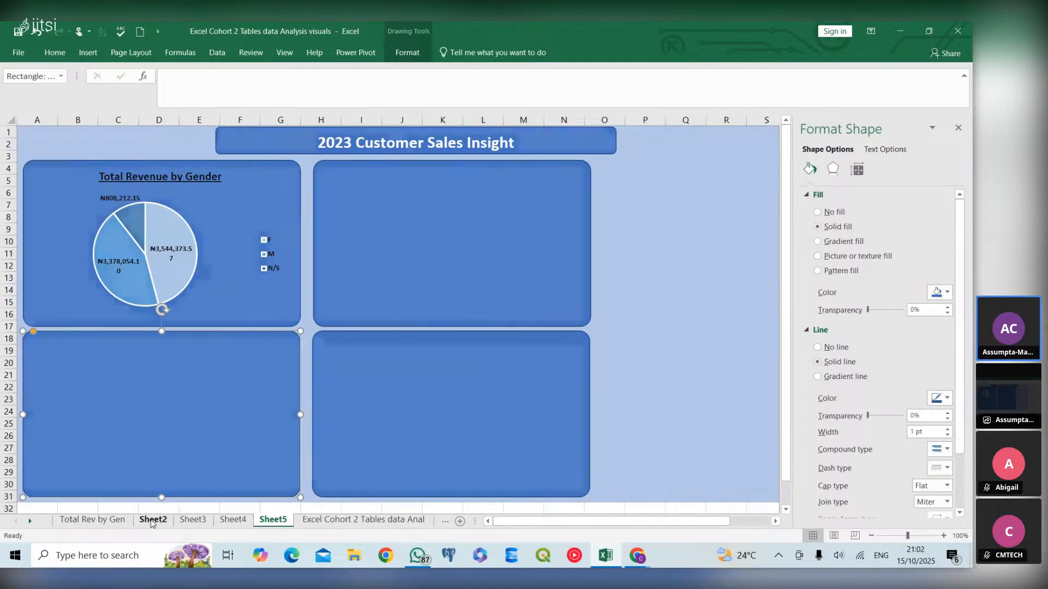
- Copy the Total Revenue by Months line chart from Sheet2 into the top-right panel box and resize it to fit
click(152, 520)
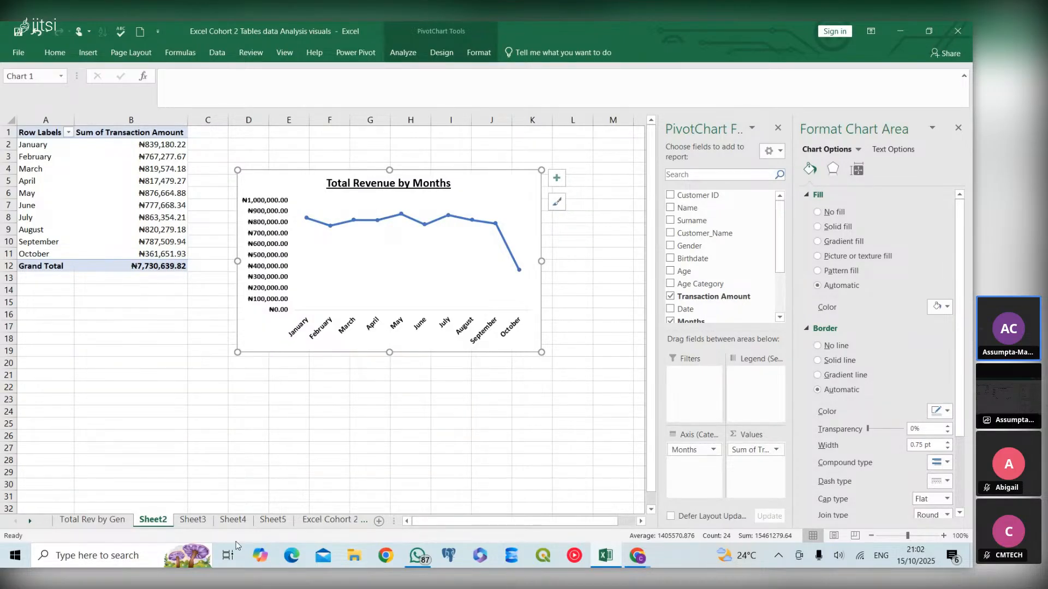
click(273, 520)
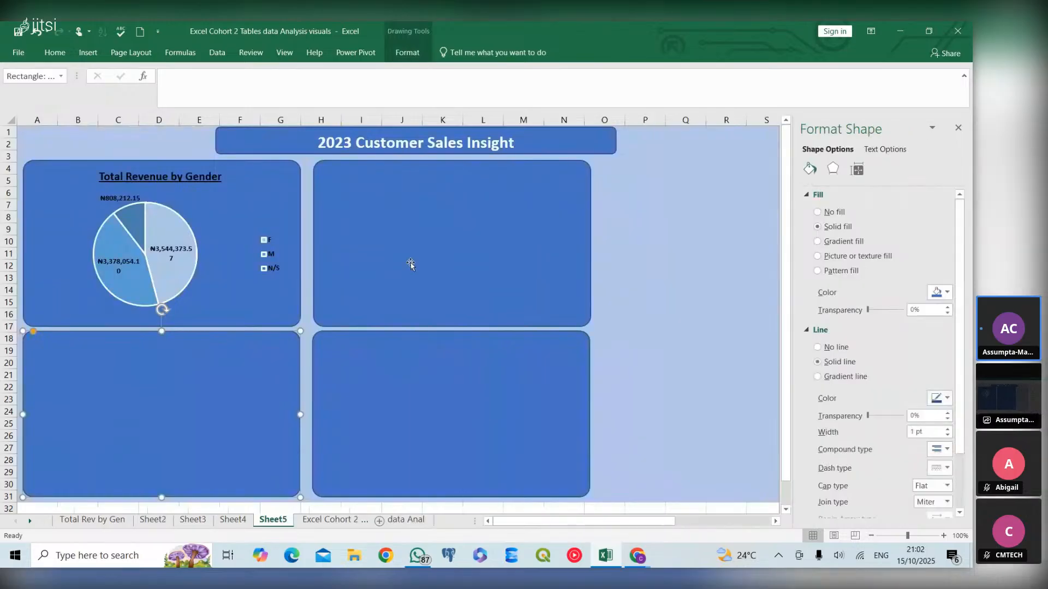
click(360, 199)
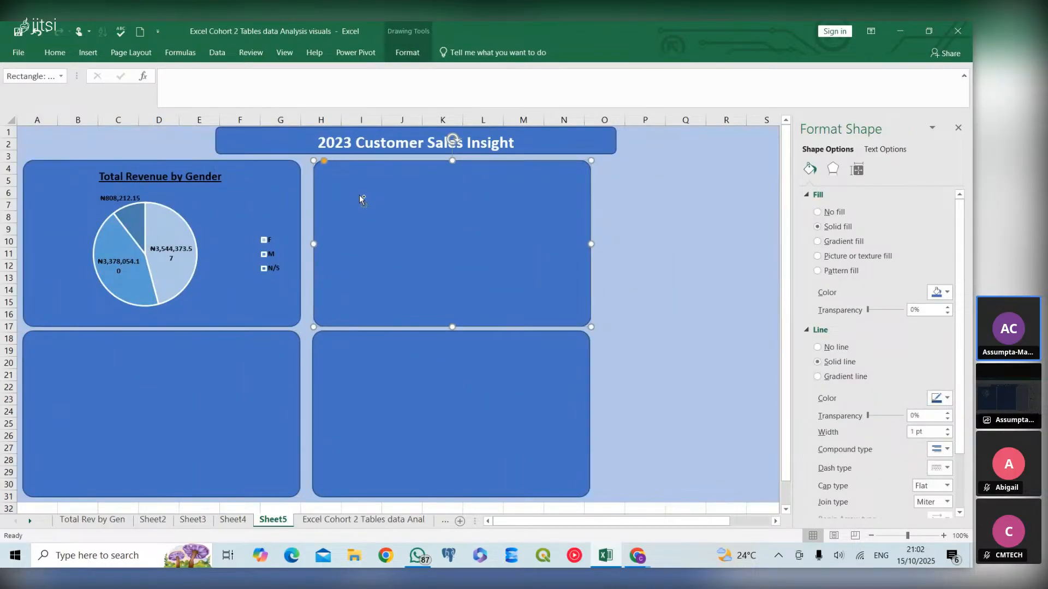
key(ctrl+v)
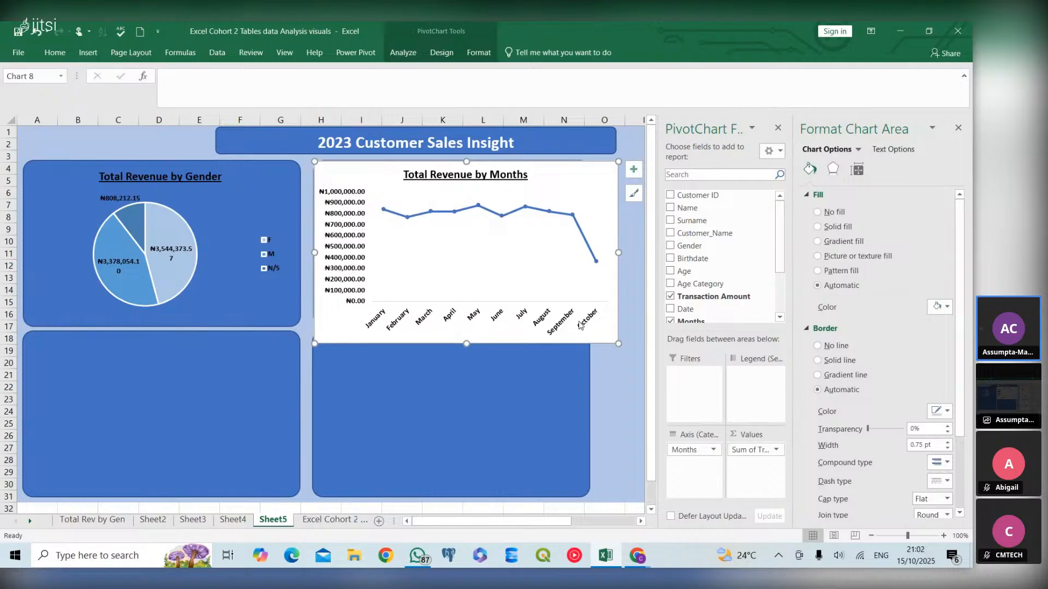
drag(618, 344, 573, 318)
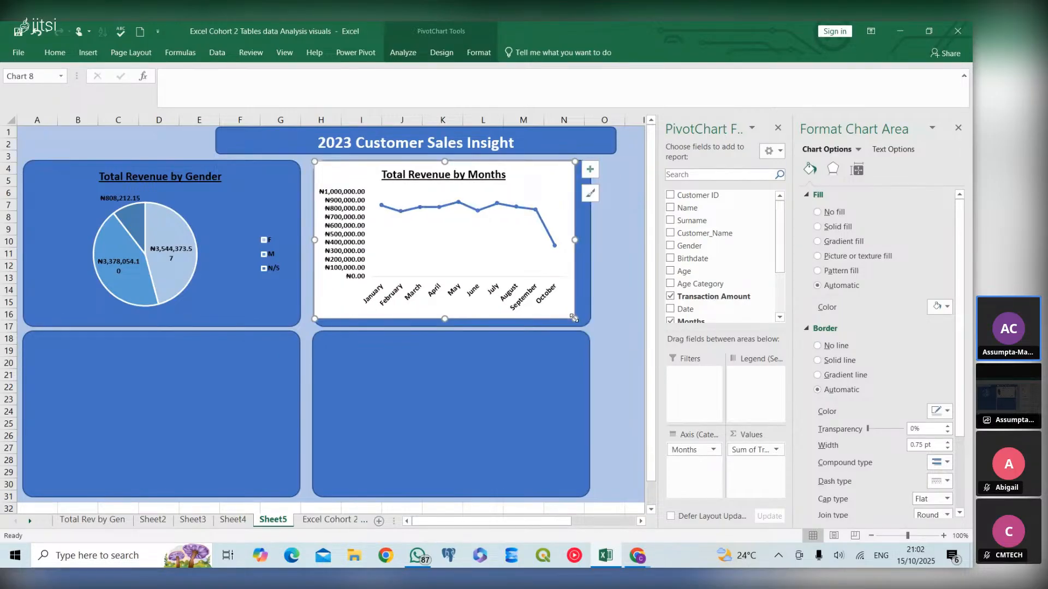
- Nudge the line chart slightly to sit centred inside the top-right panel box
click(487, 236)
drag(519, 187, 533, 193)
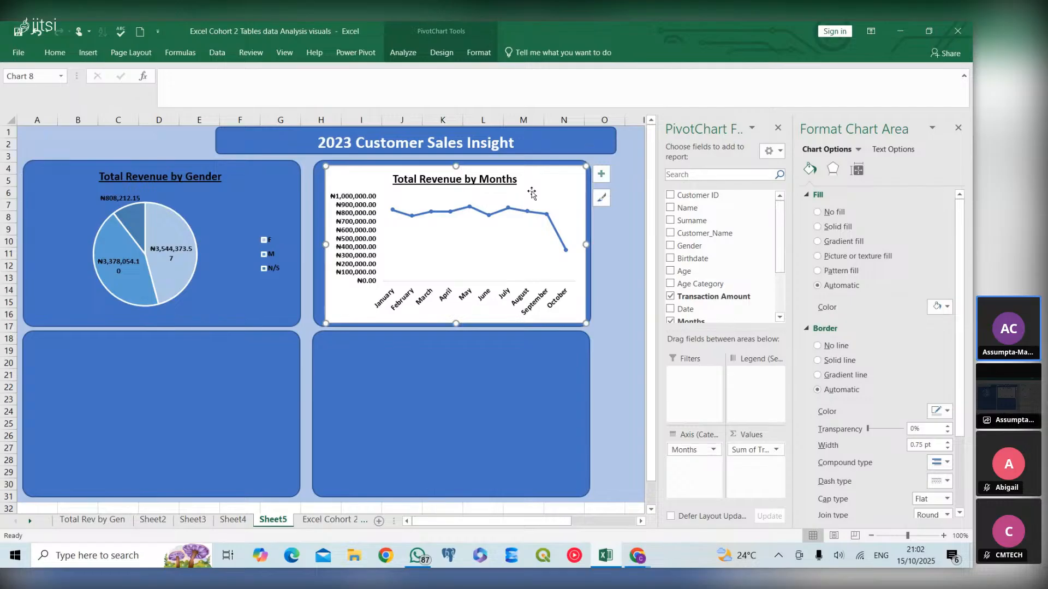
- Give the line chart's chart area a solid white fill
click(817, 213)
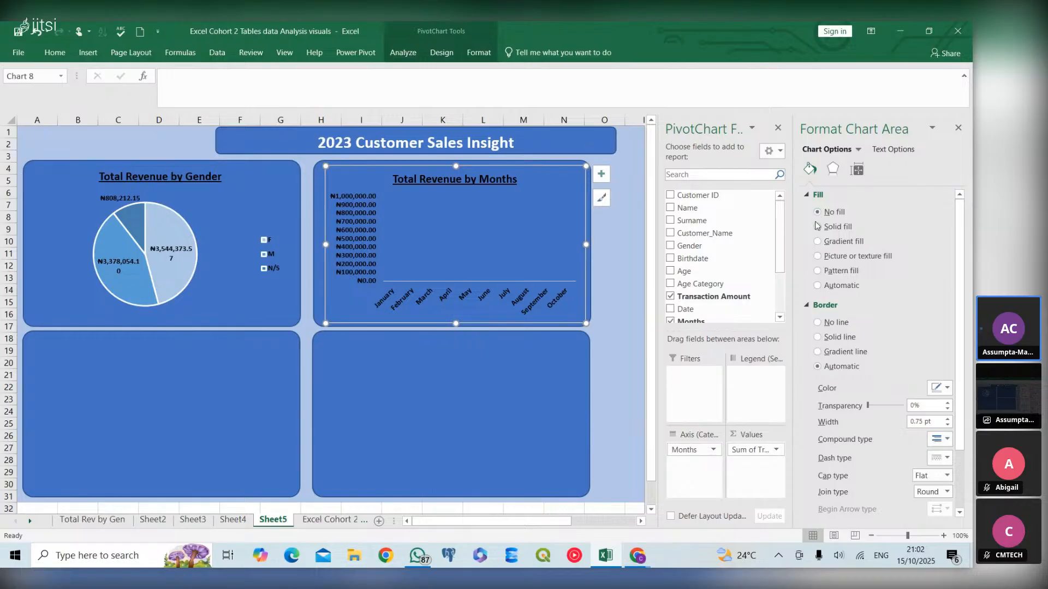
click(817, 227)
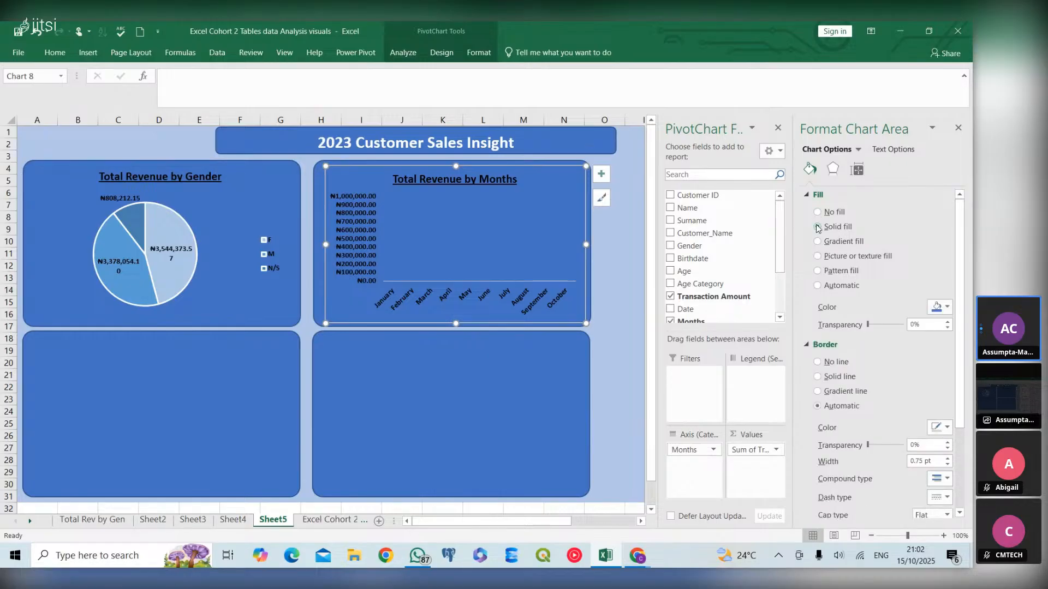
click(946, 307)
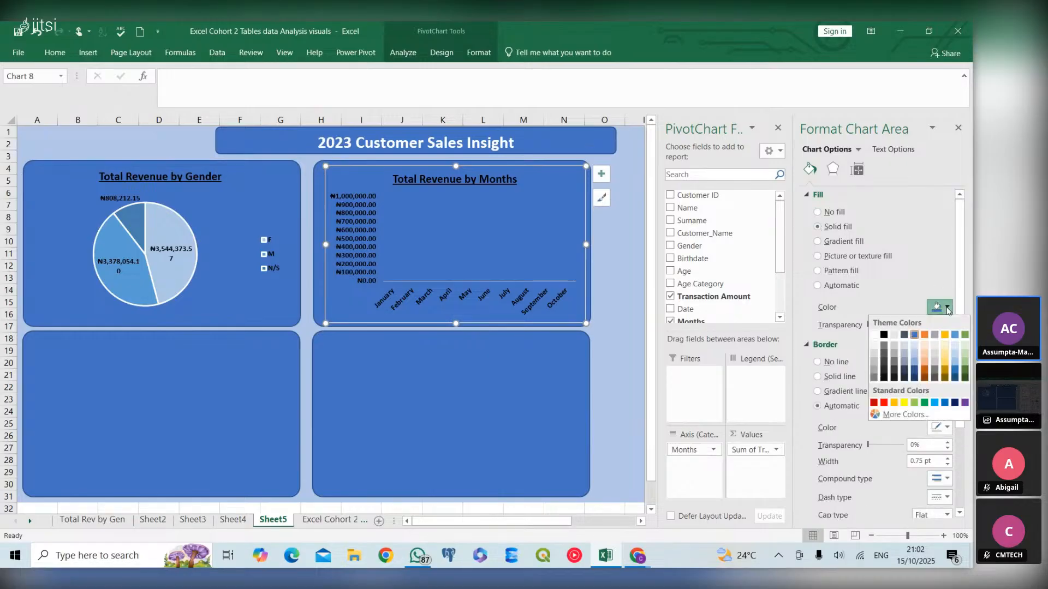
click(873, 335)
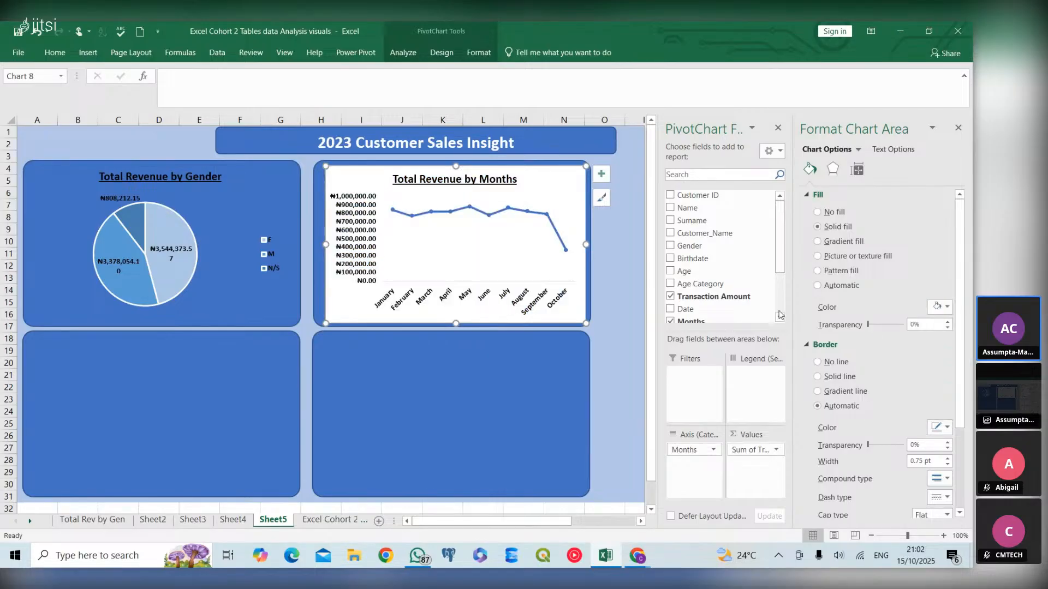
- Set the line chart's data series line colour to white
click(544, 215)
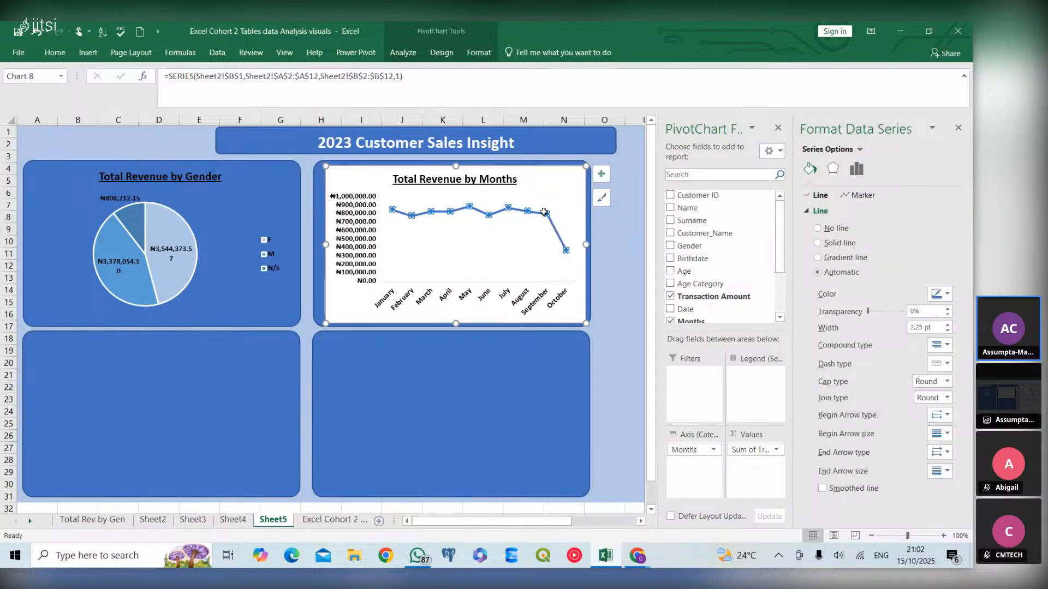
click(946, 296)
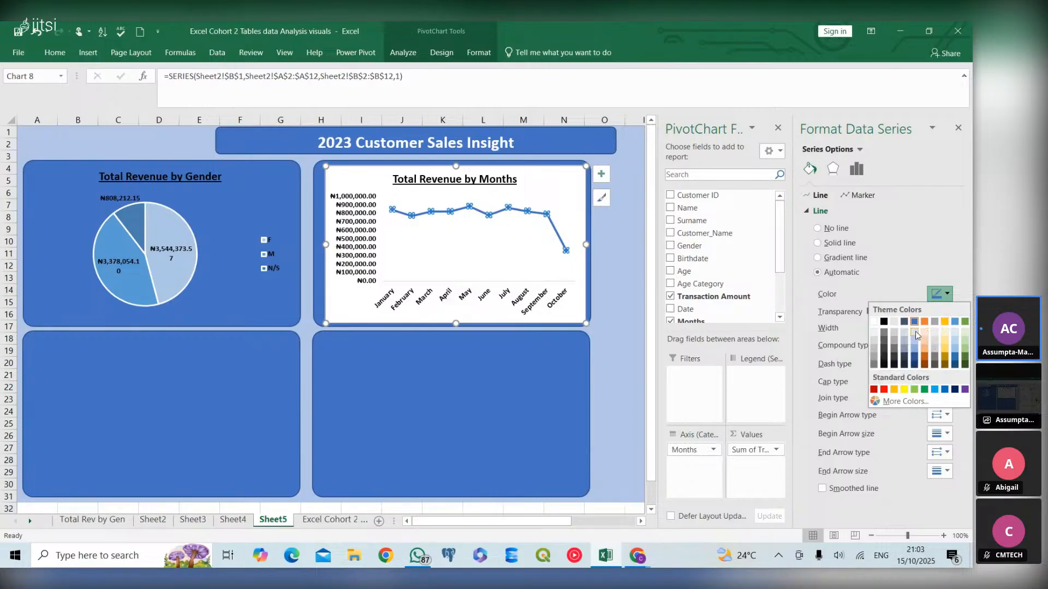
click(873, 322)
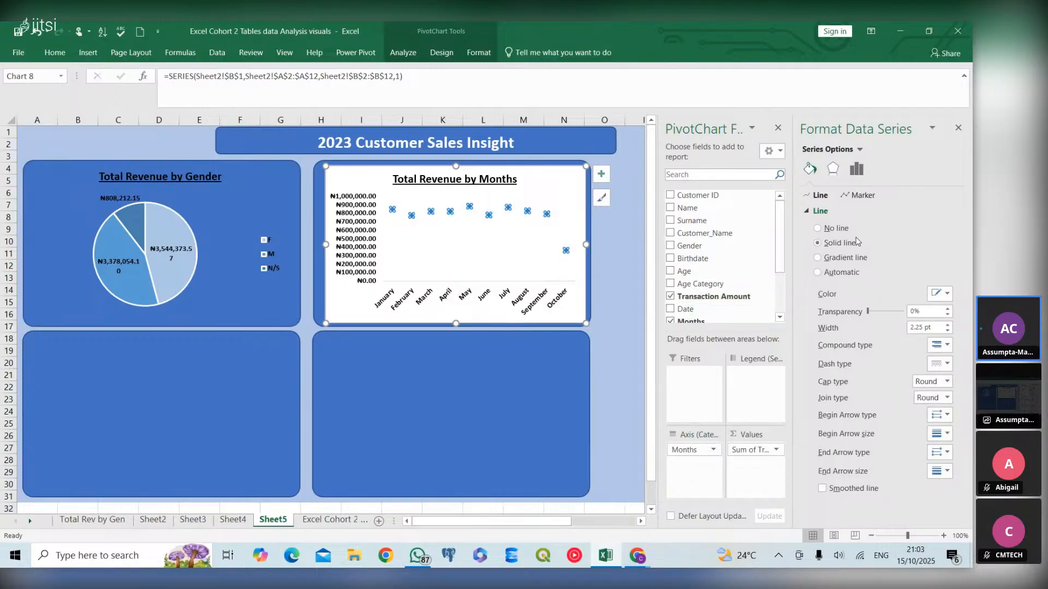
- Set the line chart's chart area fill to No fill so the blue panel shows through
click(571, 314)
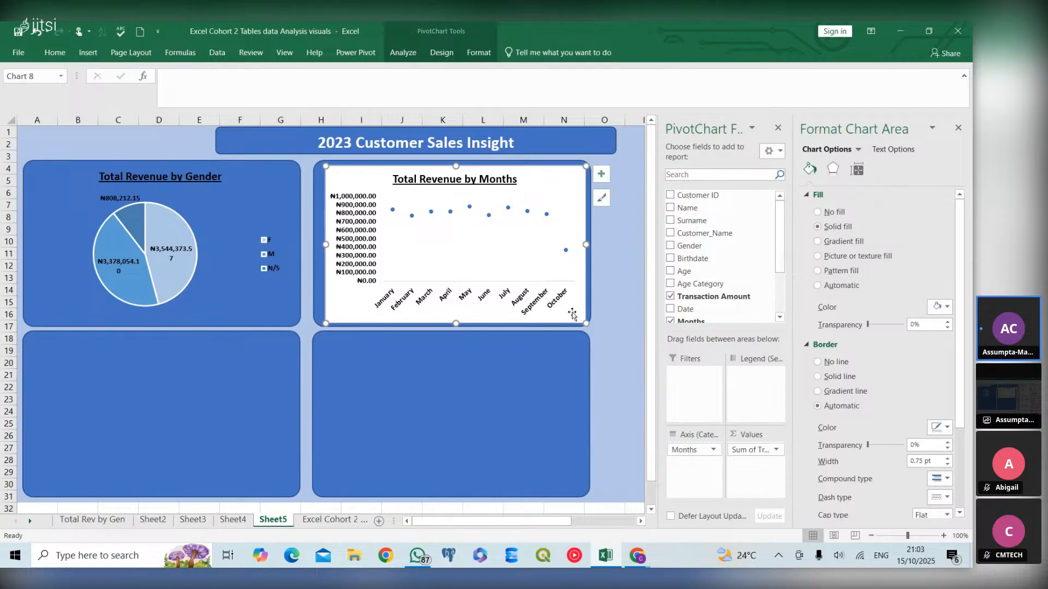
click(551, 270)
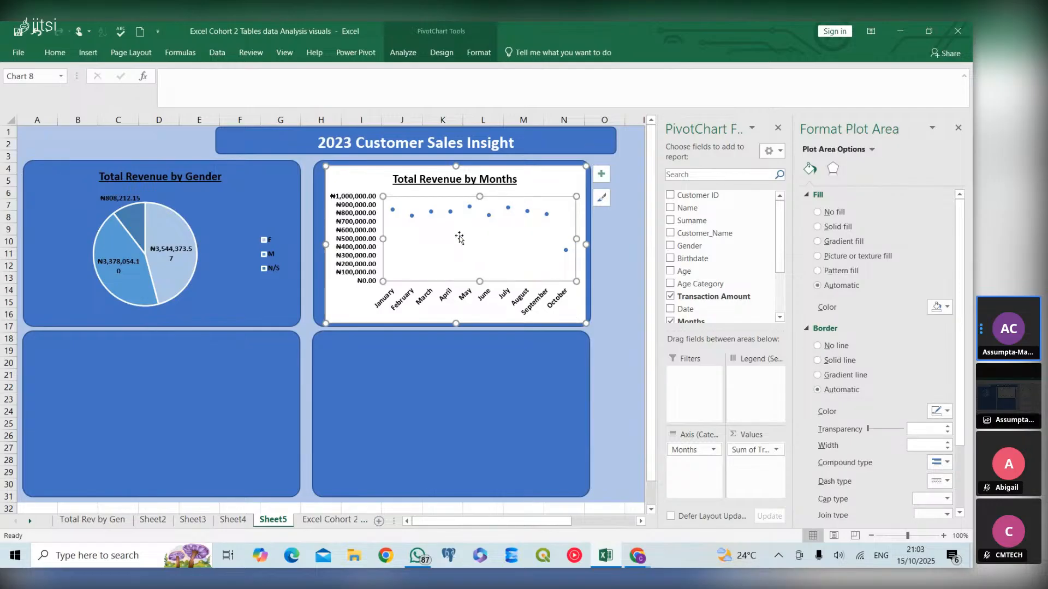
click(568, 315)
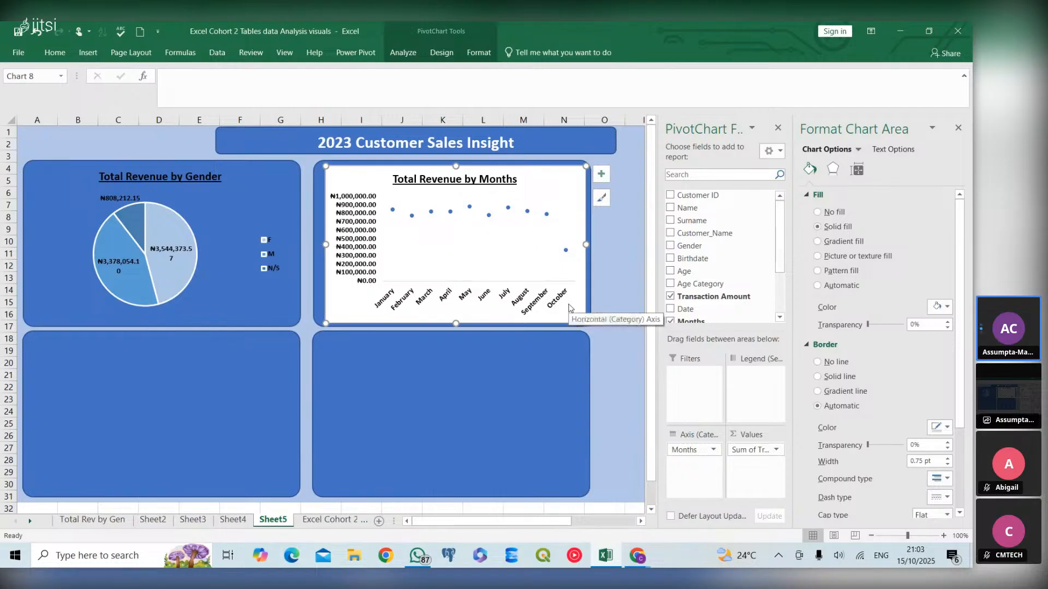
click(569, 307)
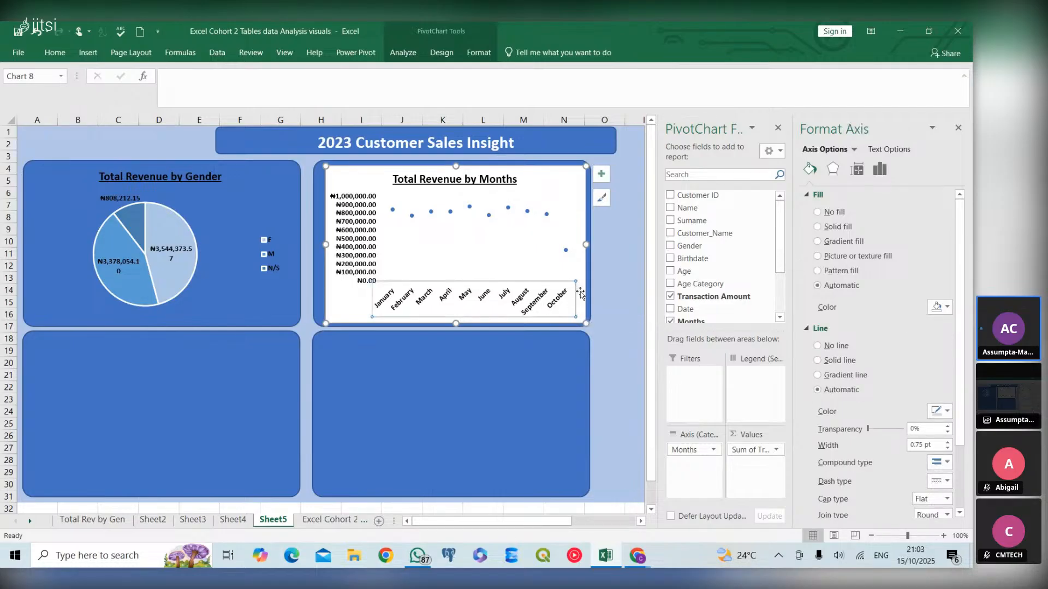
click(580, 307)
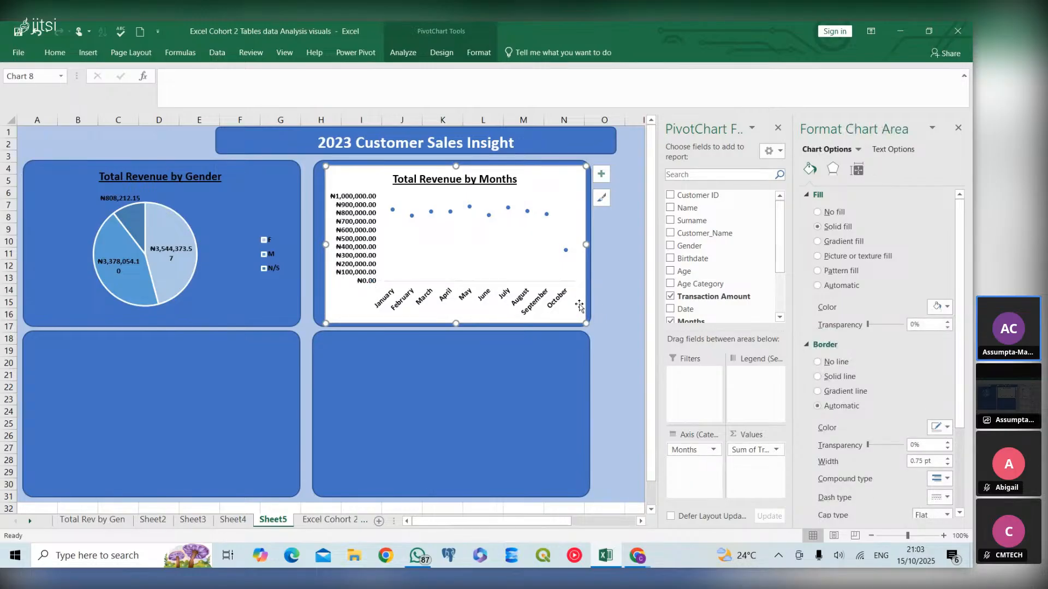
click(817, 212)
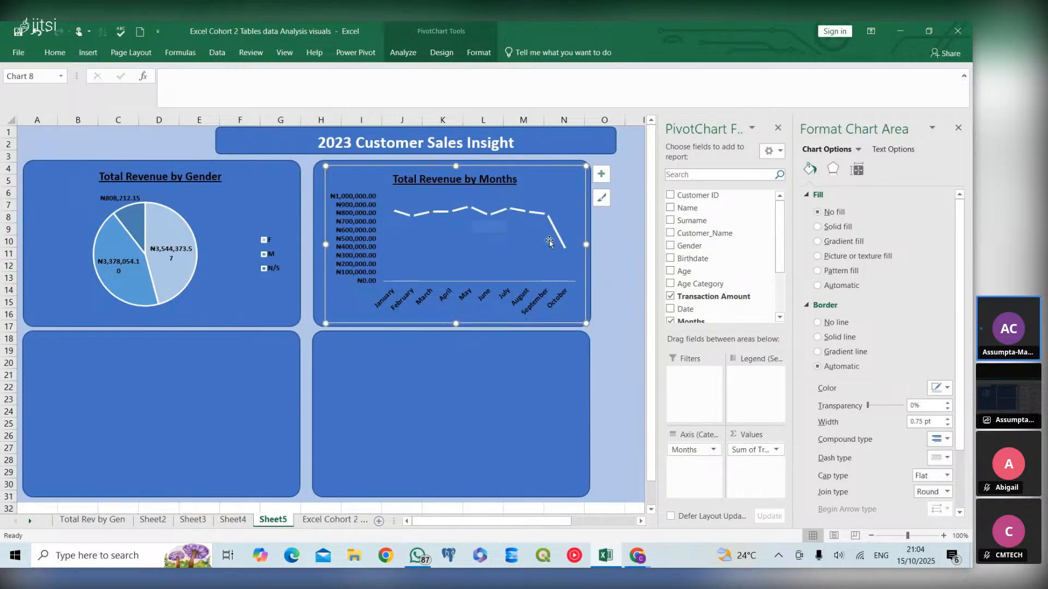
click(947, 389)
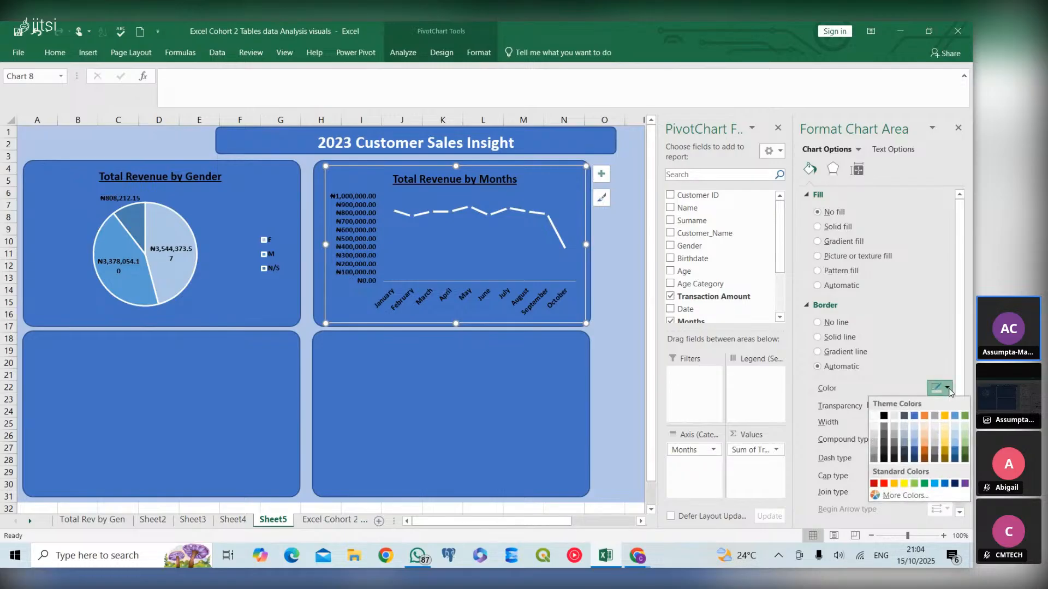
click(947, 388)
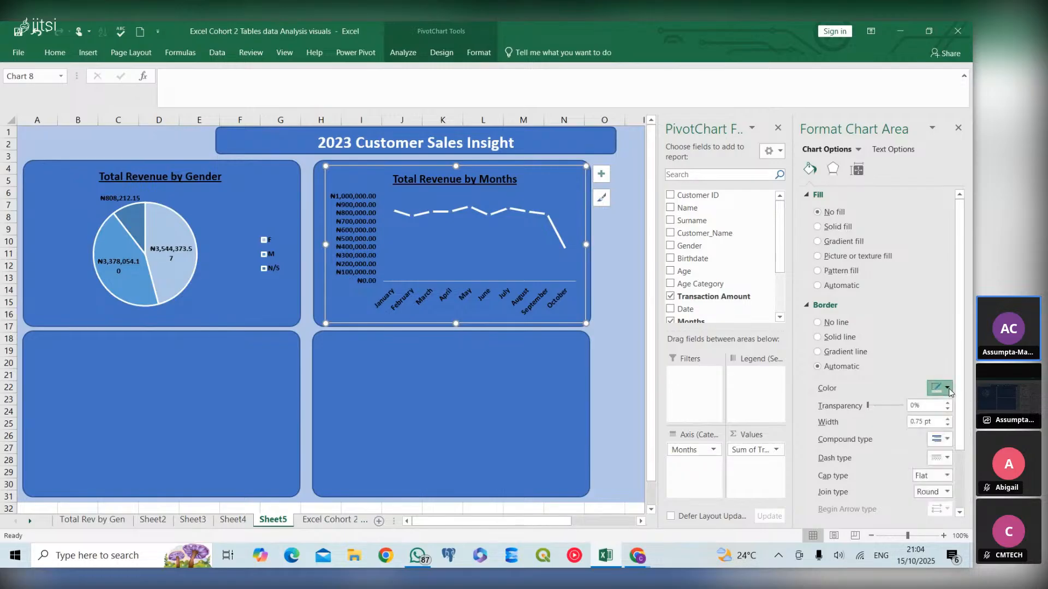
- Select the September data point on the line and open its marker fill colour options
click(548, 218)
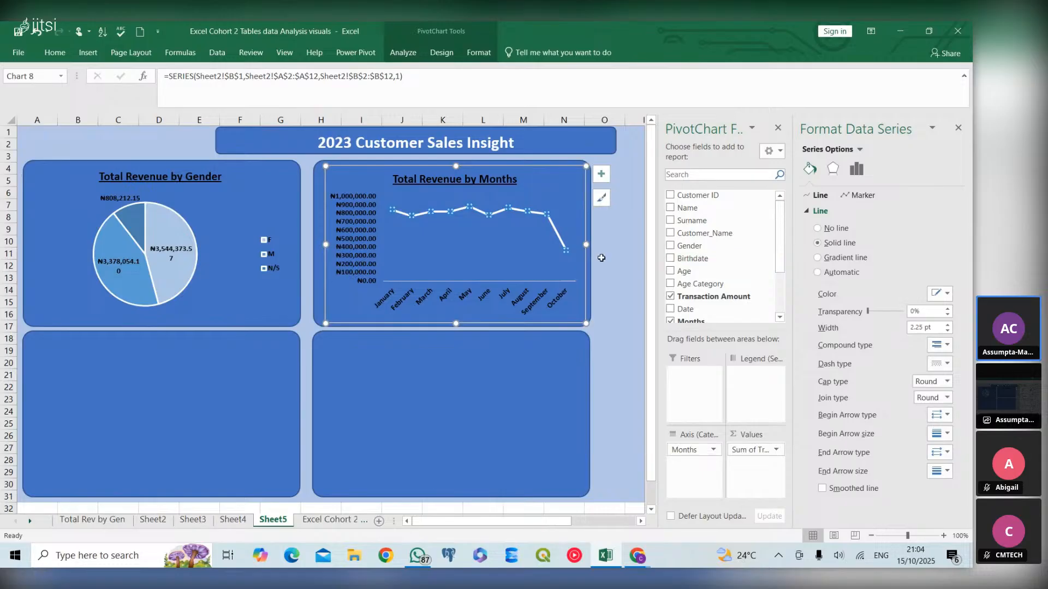
click(562, 247)
click(545, 214)
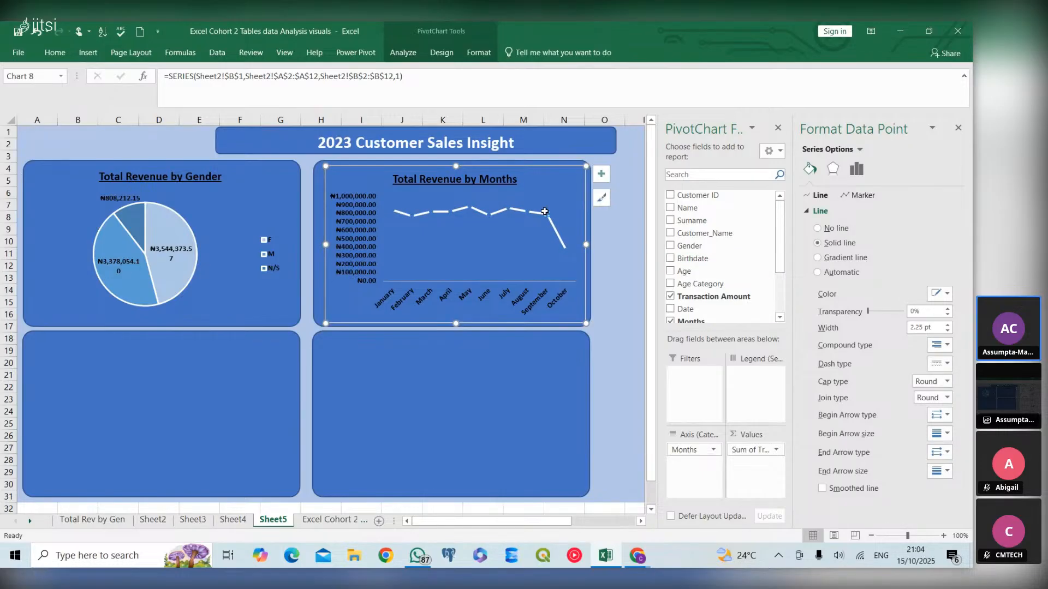
click(862, 195)
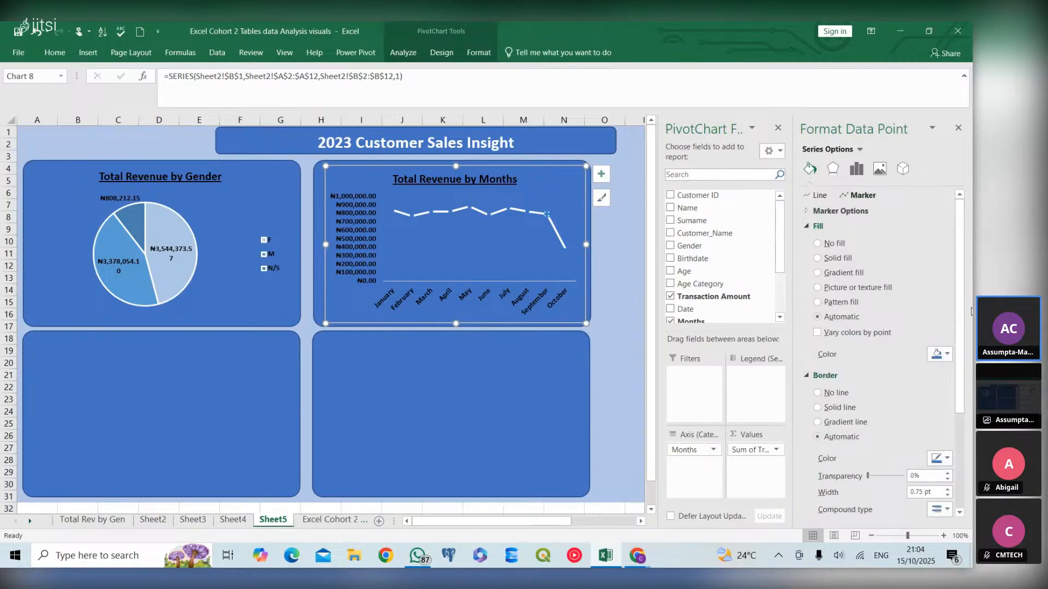
click(948, 354)
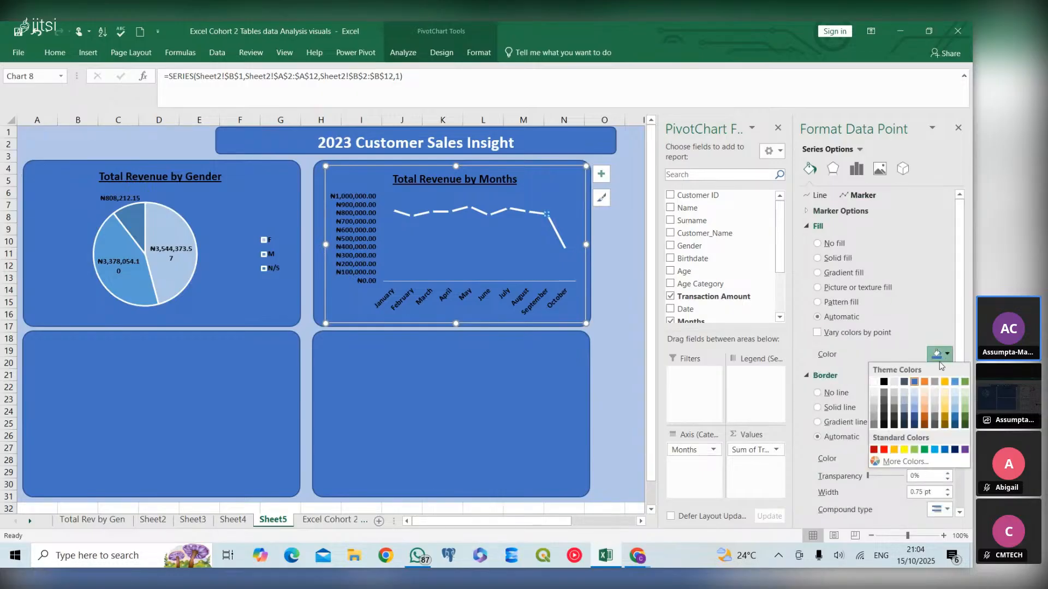